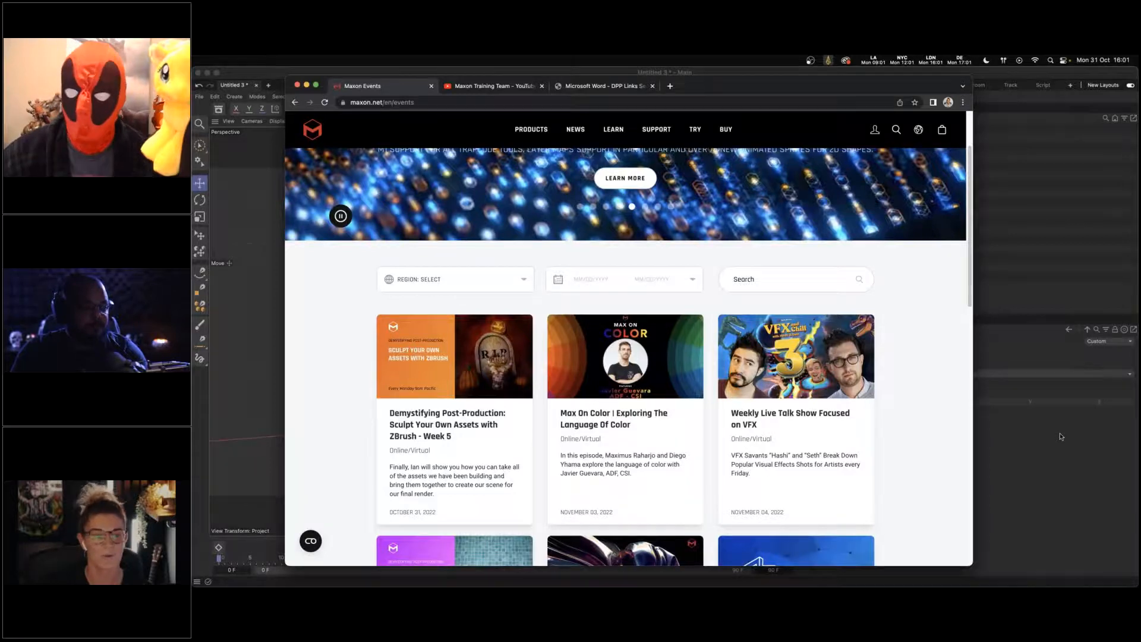
- Browse the upcoming online sessions listed on the Maxon events page
left_click(933, 280)
scroll(933, 279, "down", 2)
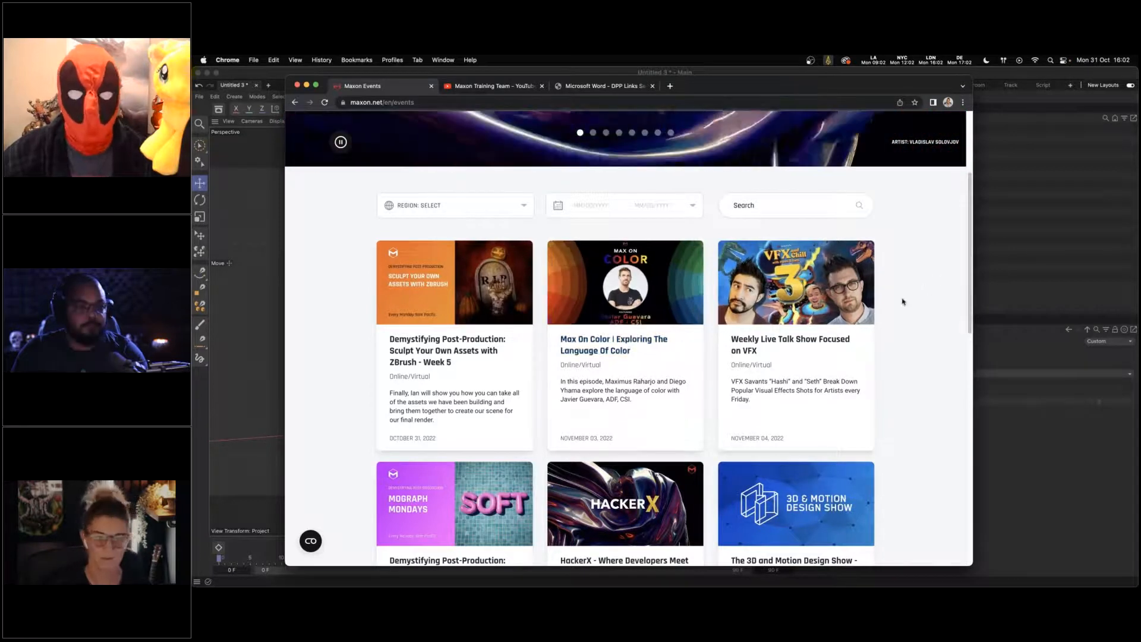
scroll(902, 285, "down", 2)
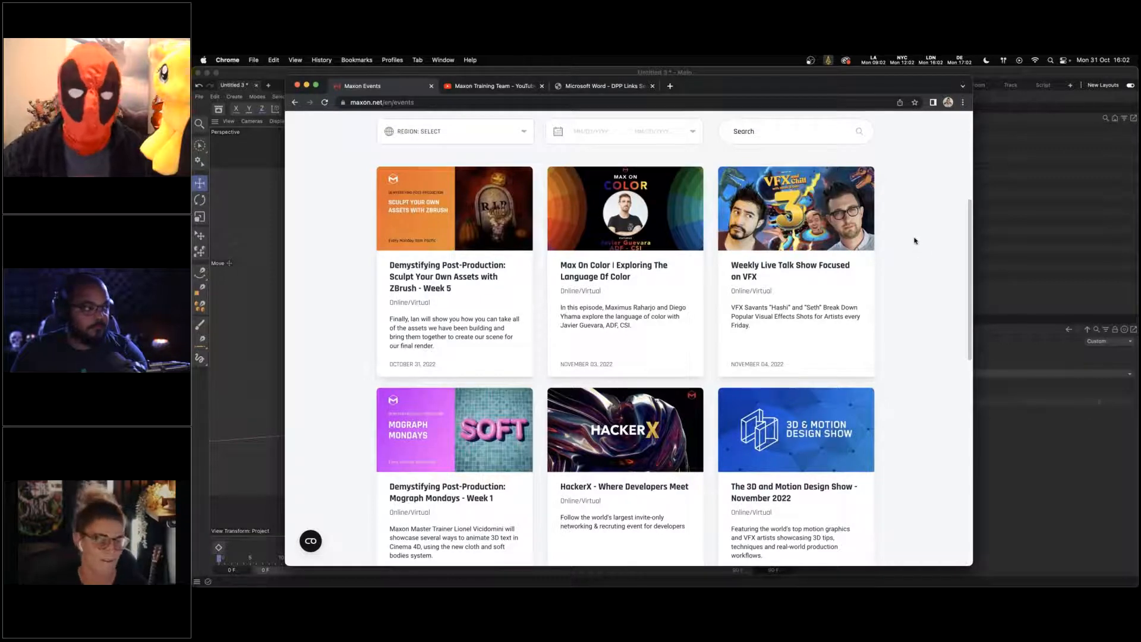
scroll(923, 240, "down", 3)
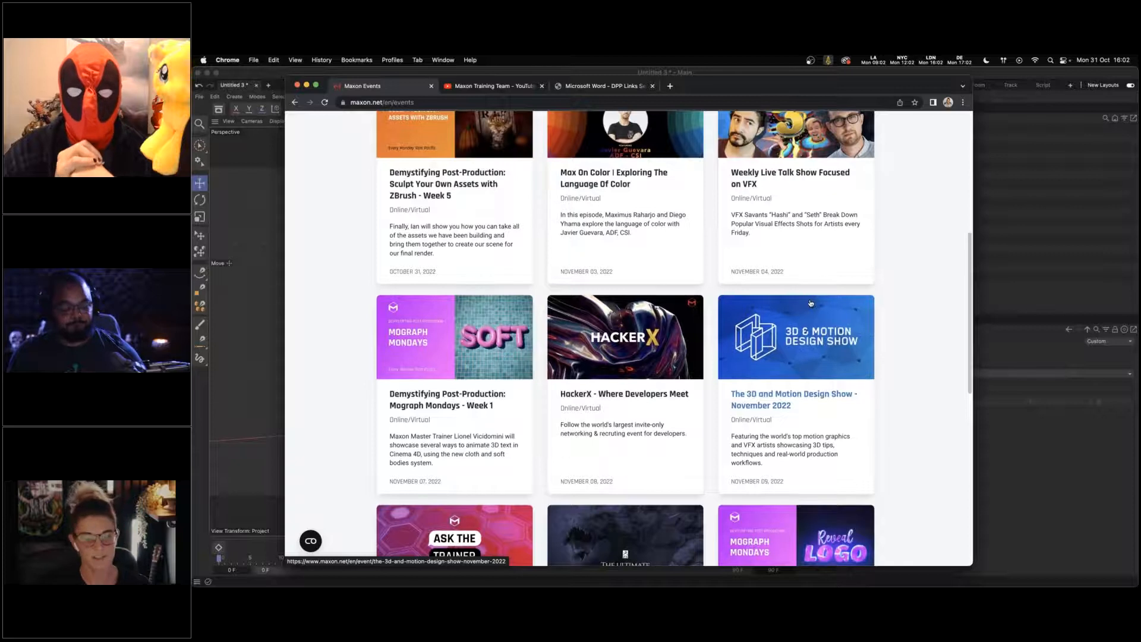
scroll(944, 243, "down", 3)
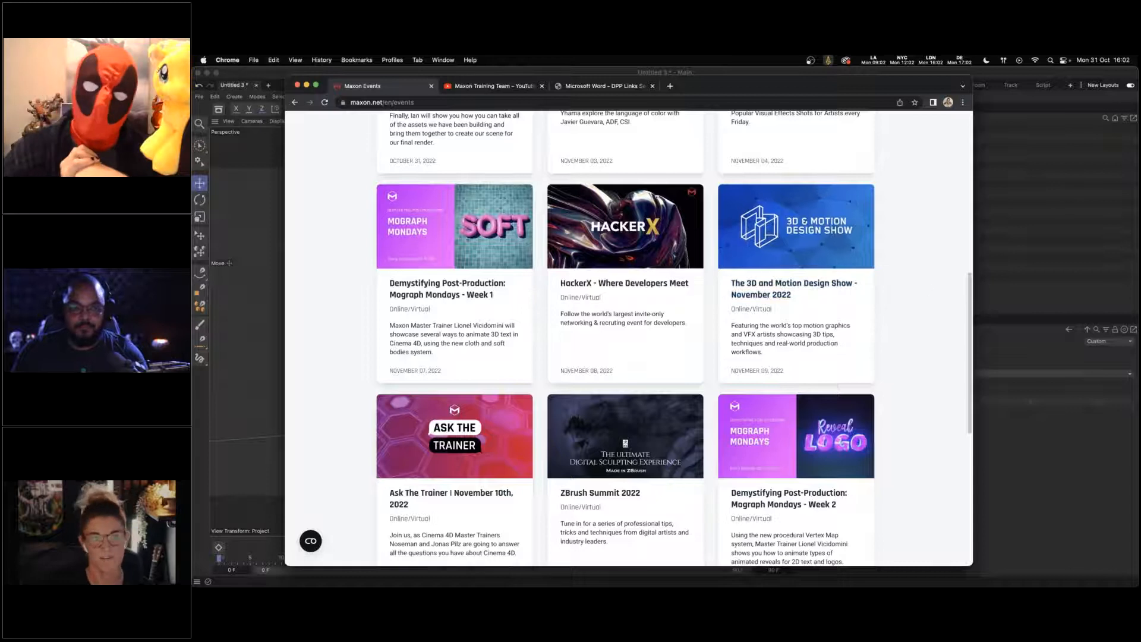
- View the Maxon Training Team YouTube channel and the Demystifying Post-Production links document, and minimize the browser
left_click(487, 89)
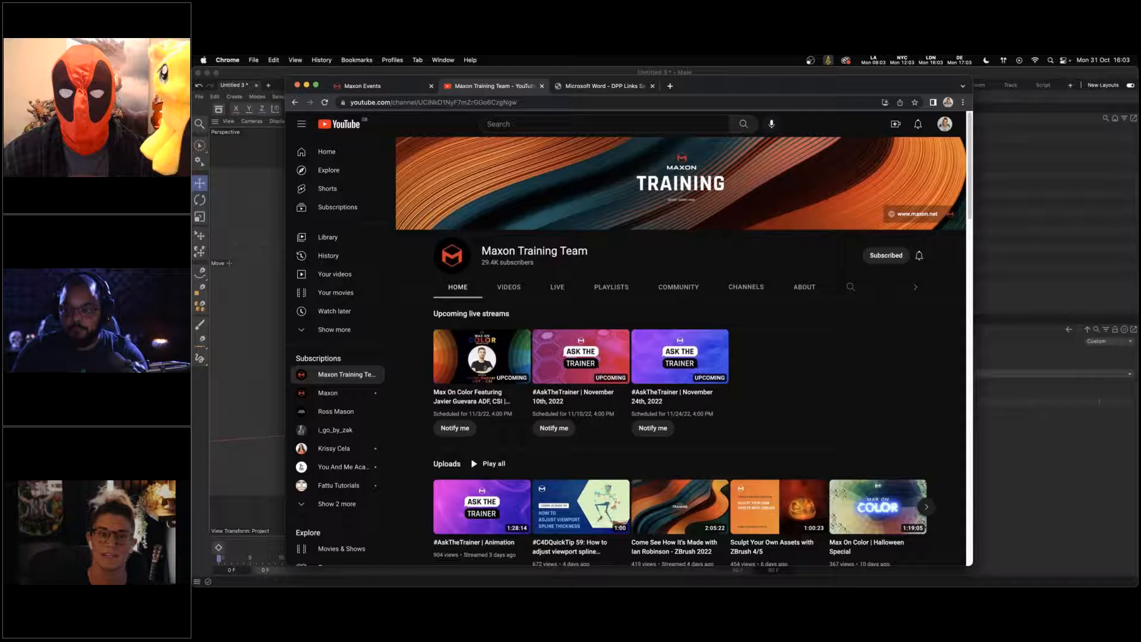
left_click(612, 87)
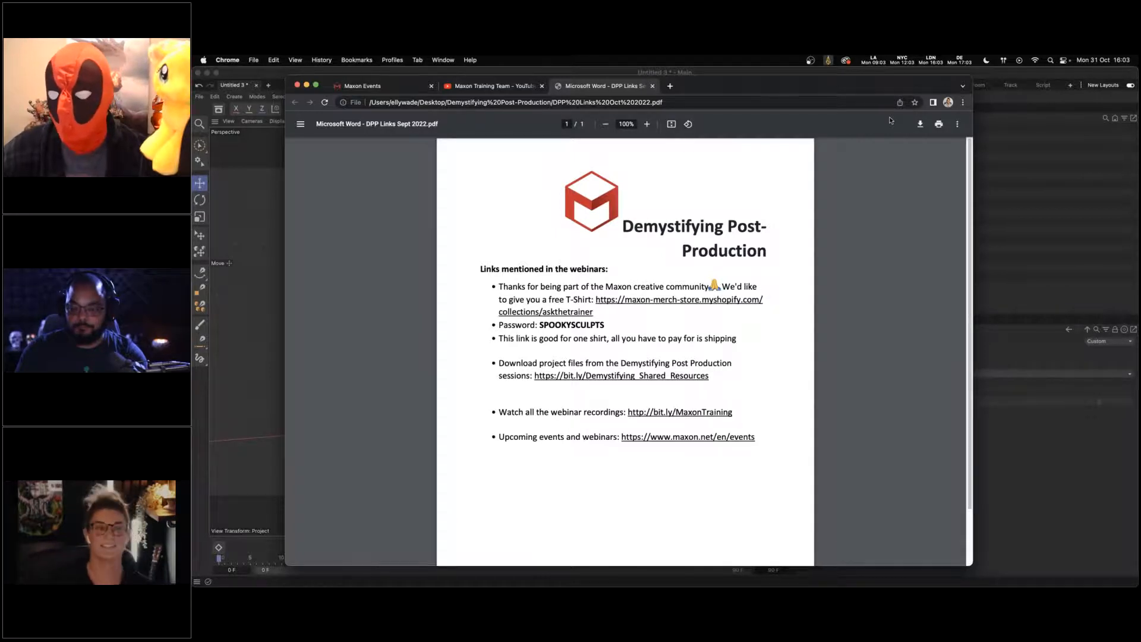
left_click(309, 85)
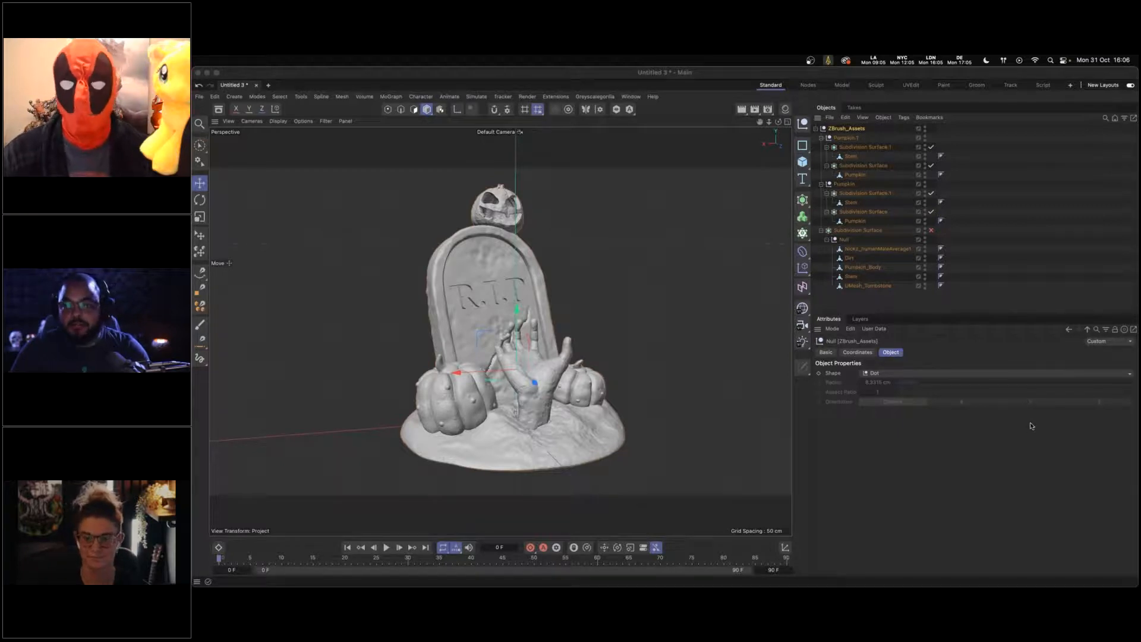
key("XF86MonBrightnessUp")
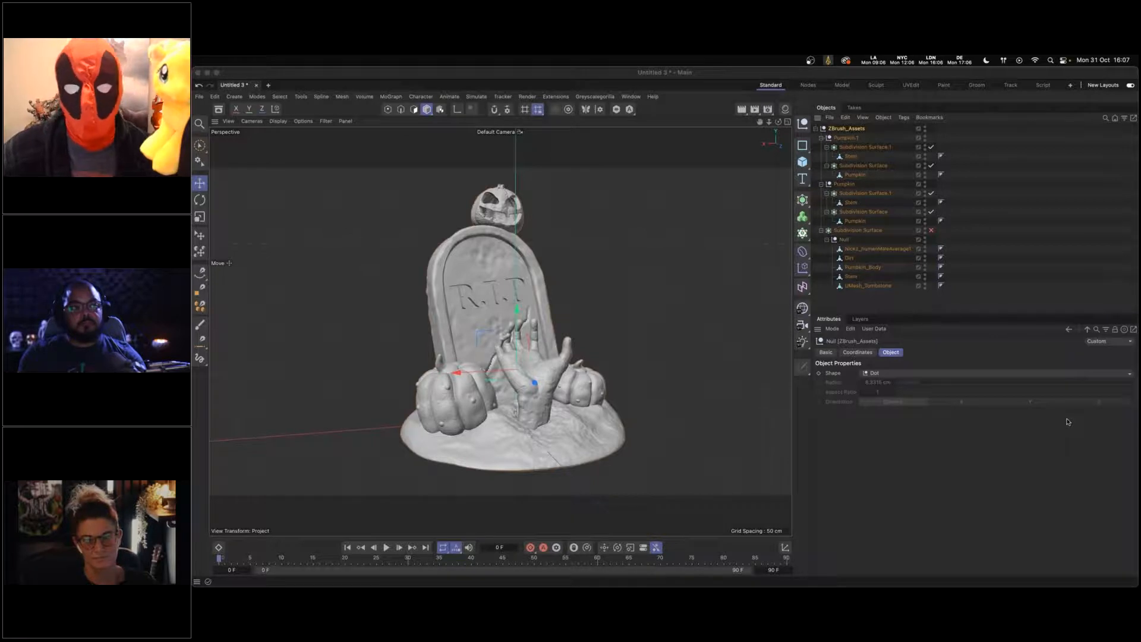
mouse_move(486, 586)
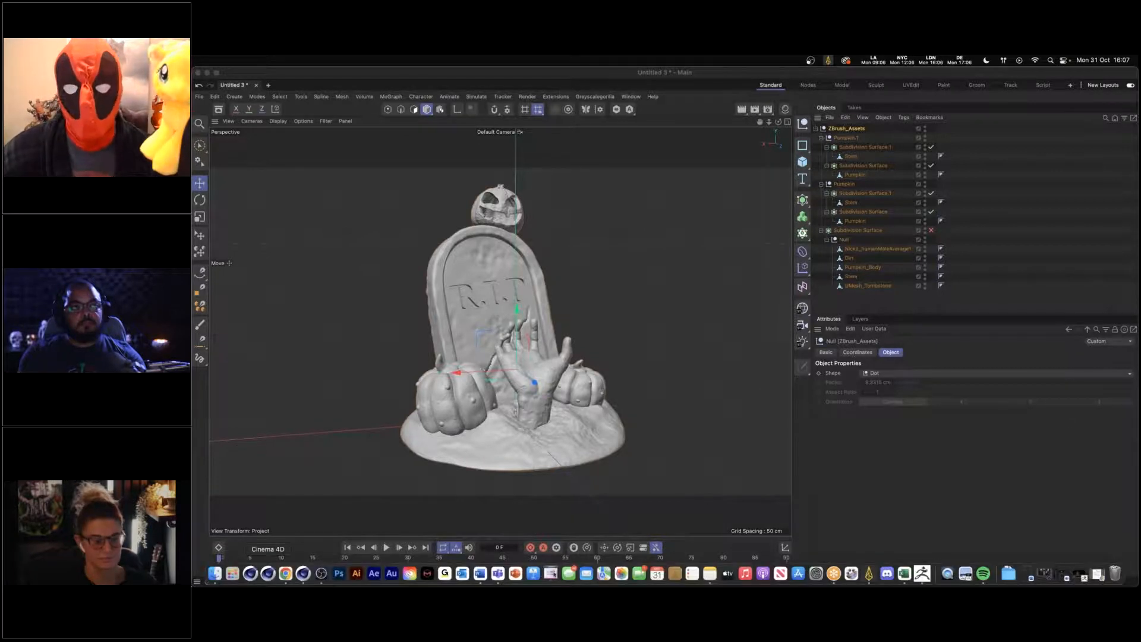
left_click(214, 573)
key("super+w")
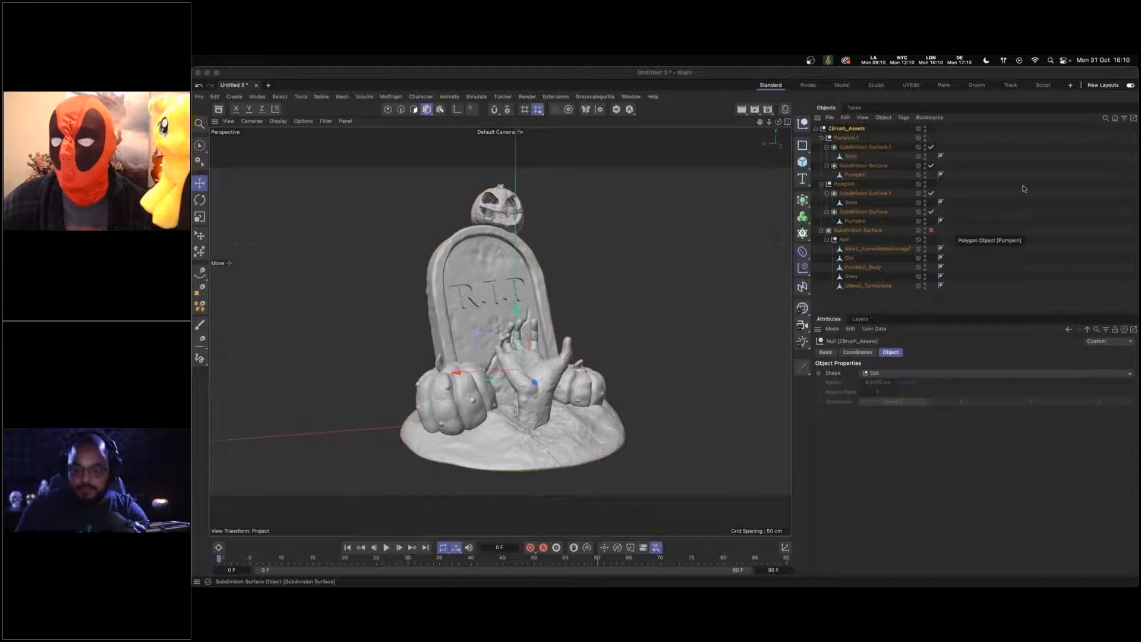
left_click(725, 274)
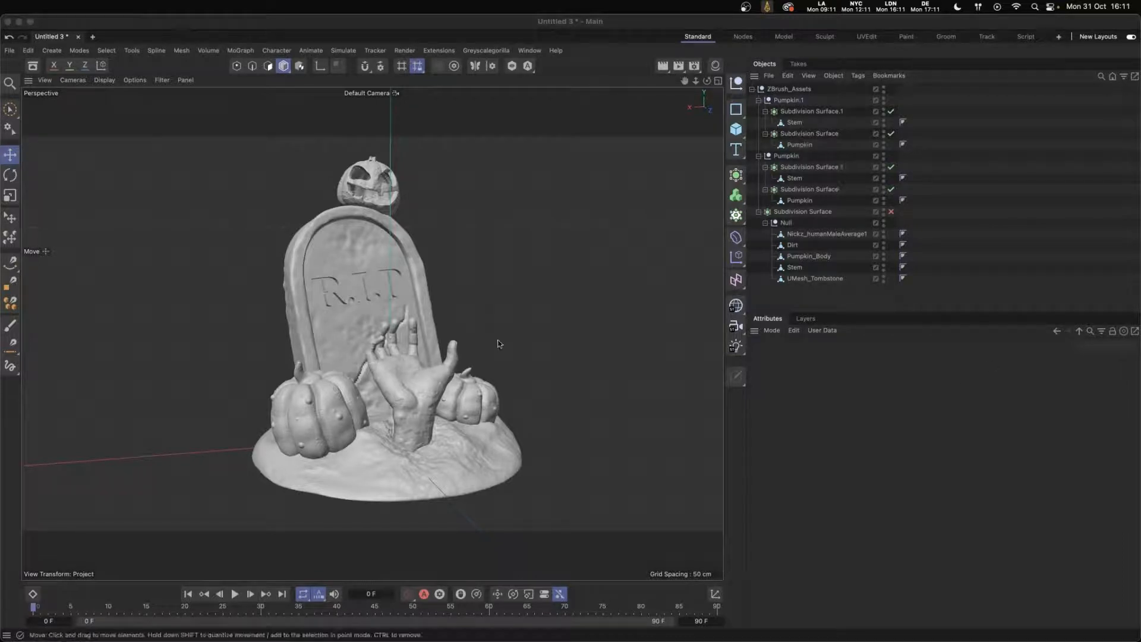
- Switch to ZBrush to view the painted tombstone sculpt, and return to the Cinema 4D scene
mouse_move(667, 634)
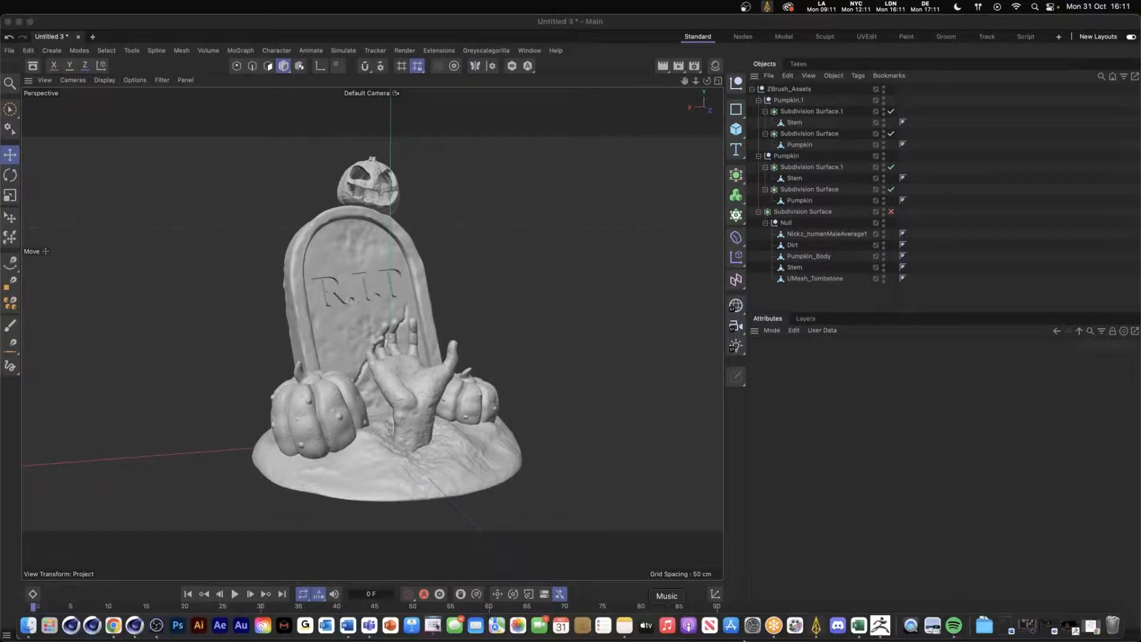
left_click(881, 625)
left_click(893, 624)
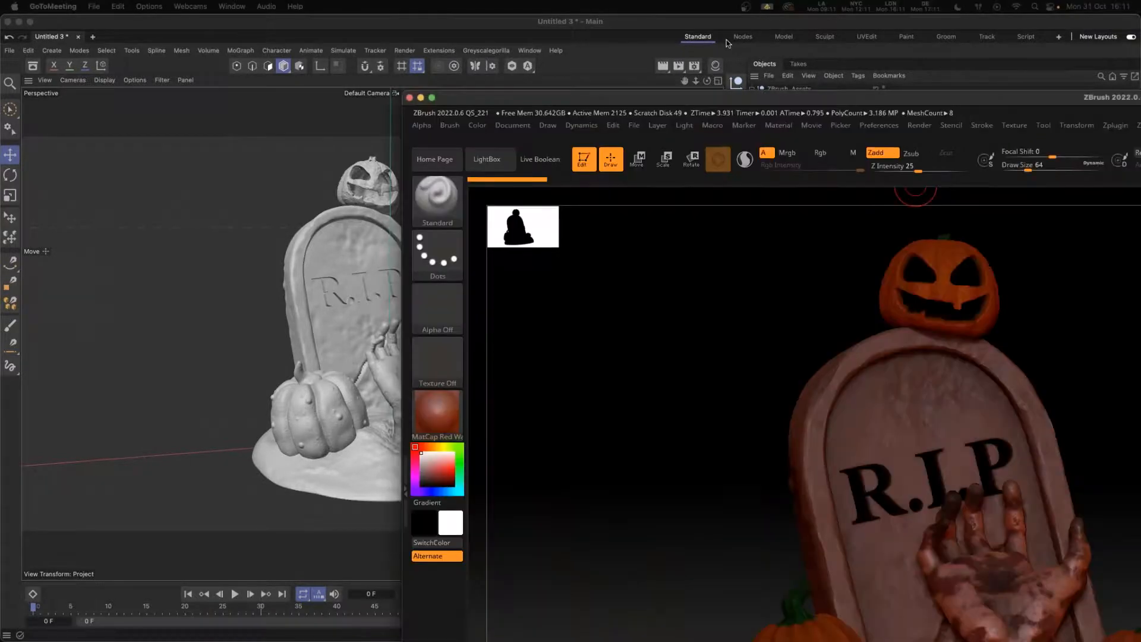
key("super+Tab")
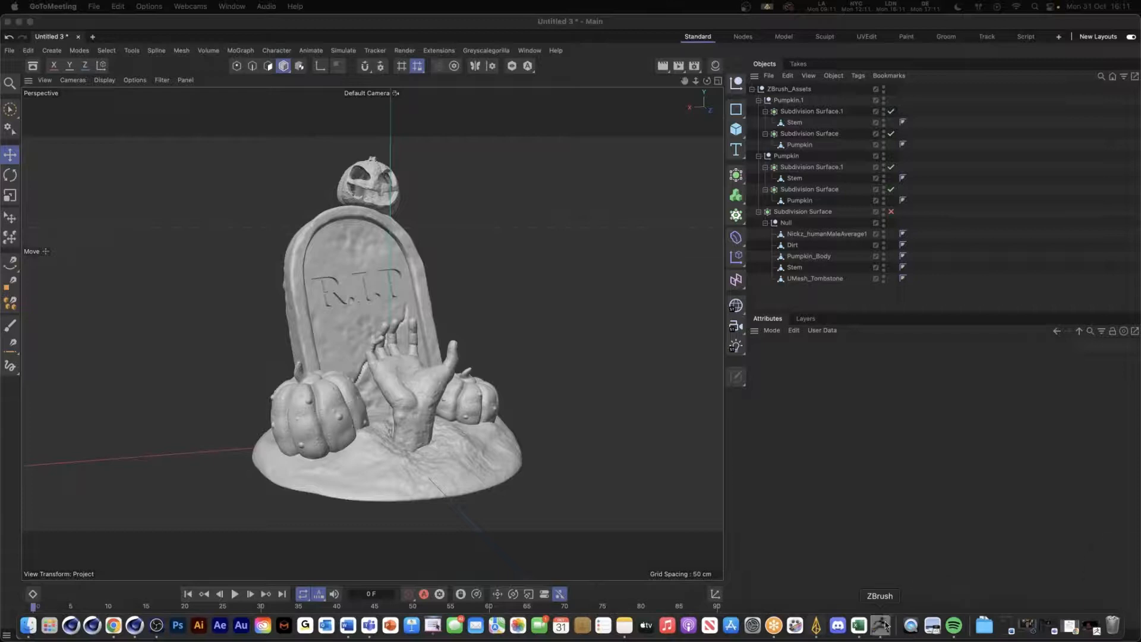
left_click_drag(1140, 54, 630, 54)
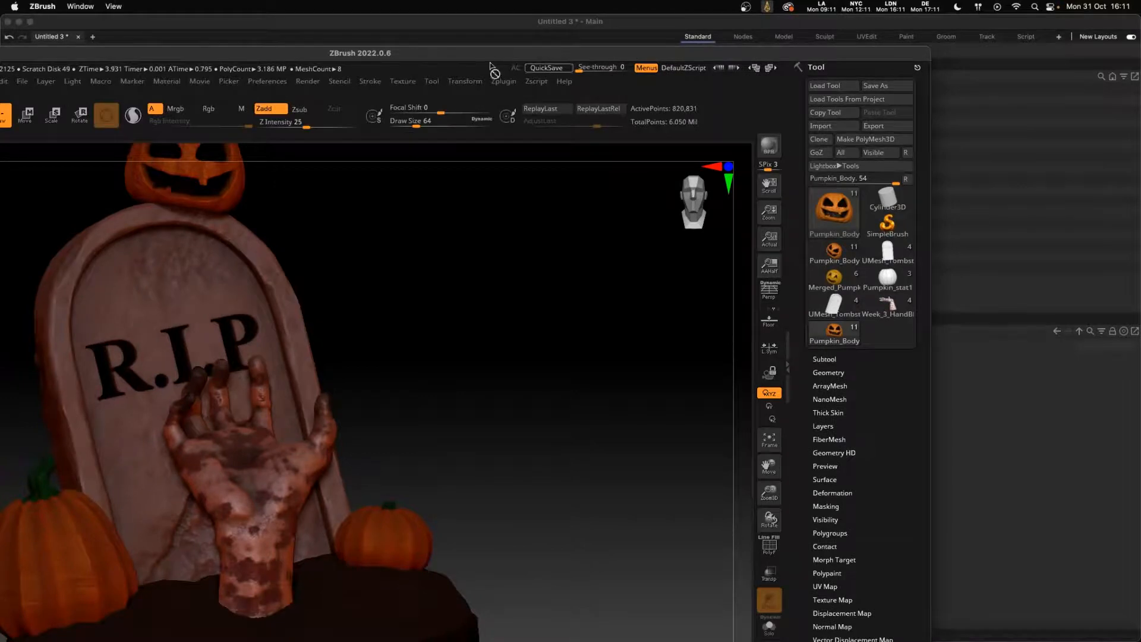
left_click_drag(511, 56, 845, 84)
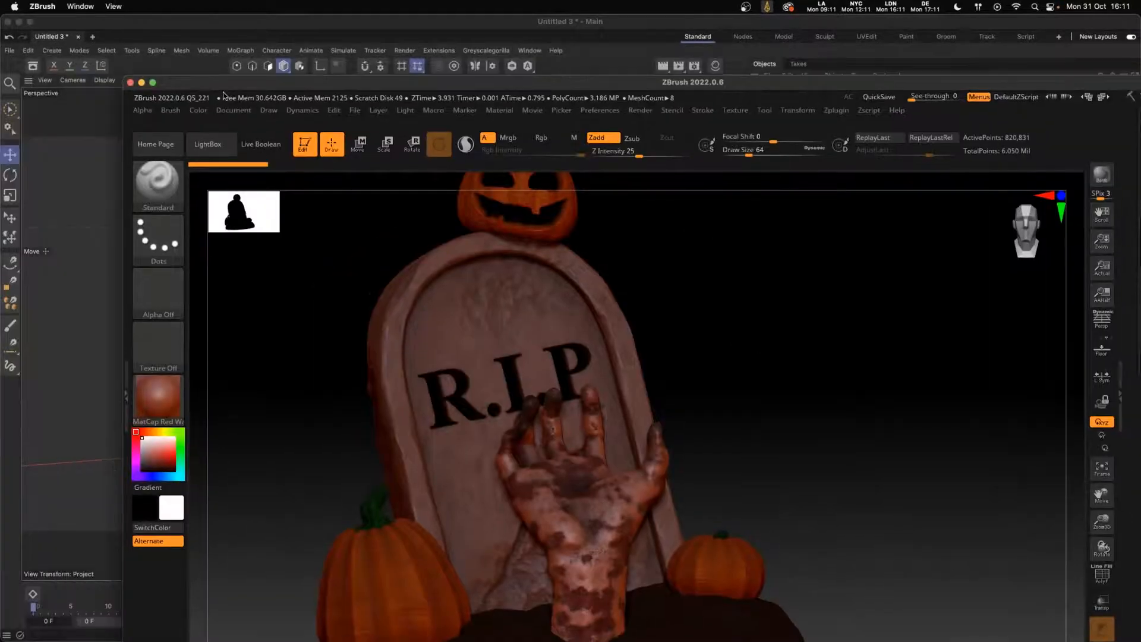
left_click(142, 83)
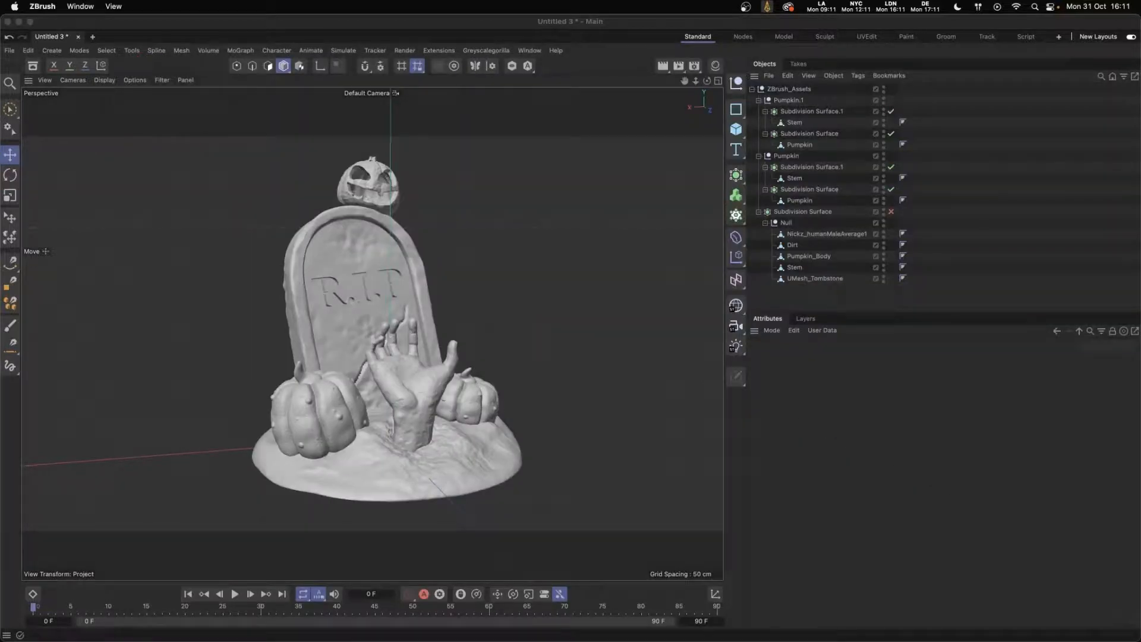
left_click(847, 306)
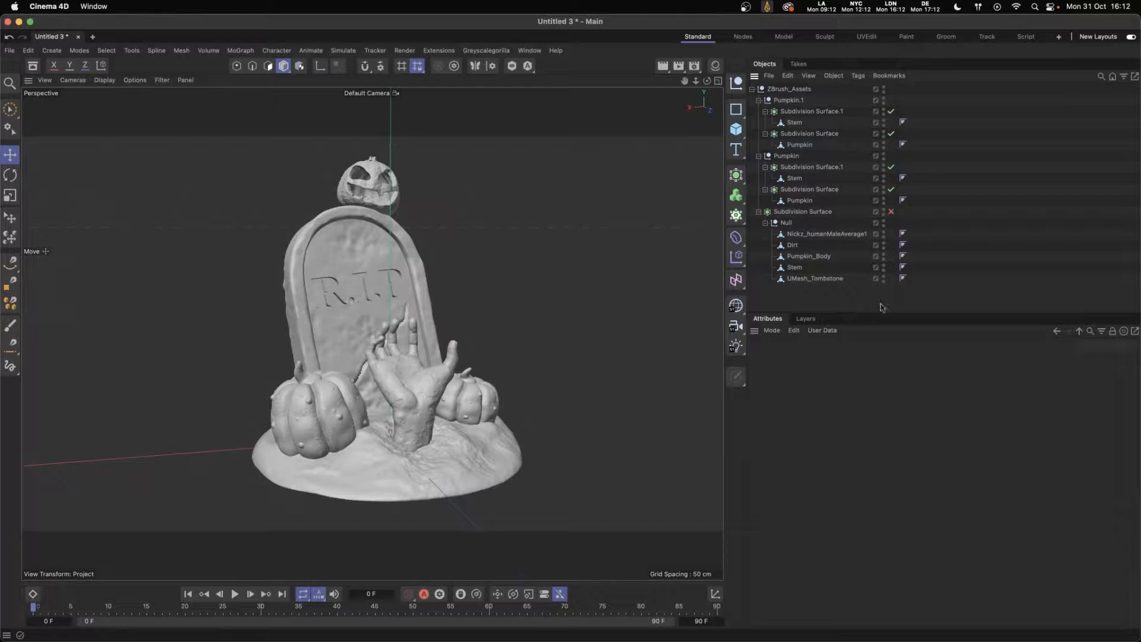
- Set the project's renderer to Redshift in the render settings
left_click_drag(459, 359, 467, 359, "alt")
left_click(696, 66)
left_click(723, 101)
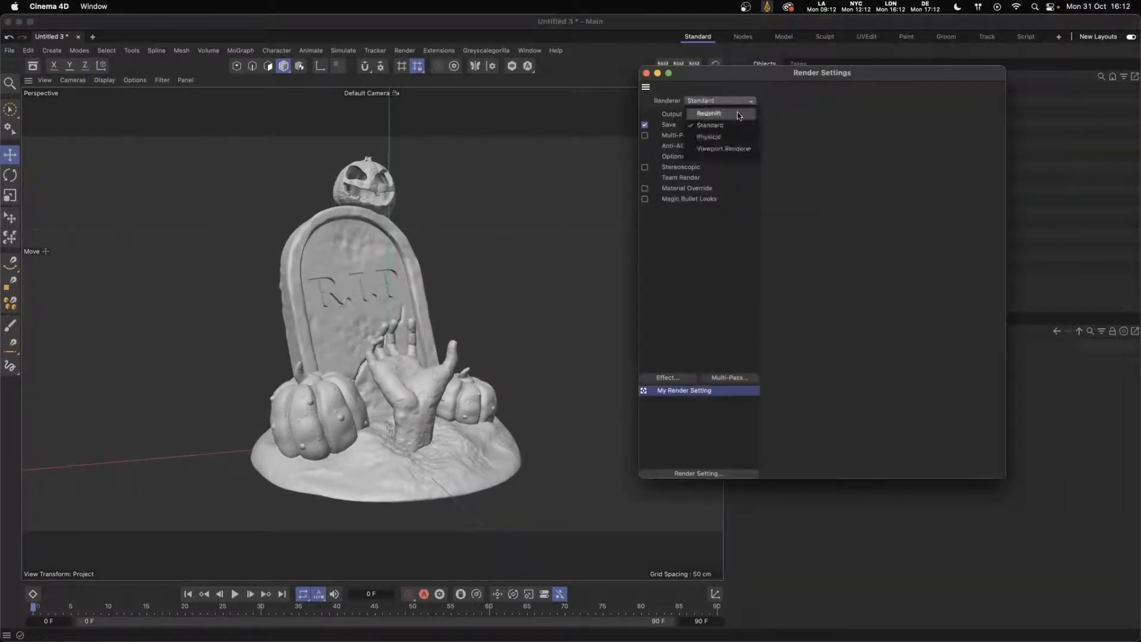
left_click(710, 113)
- Set the render output size to 1080 by 1350 pixels and close the render settings
left_click(671, 128)
double_click(854, 129)
type("1080")
key("Tab")
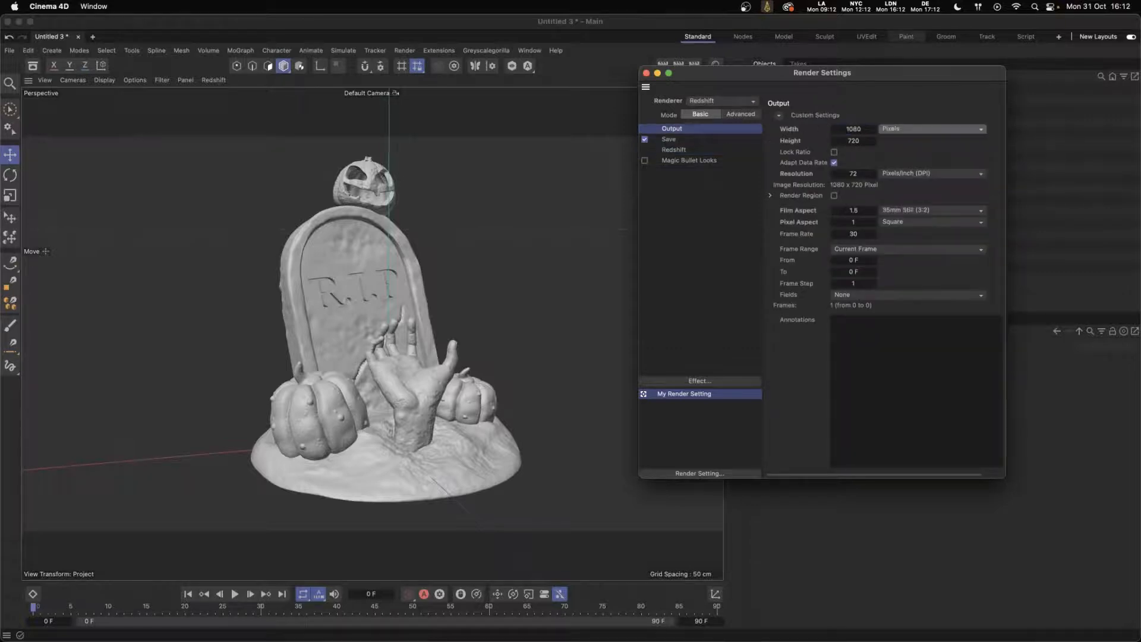
type("1350")
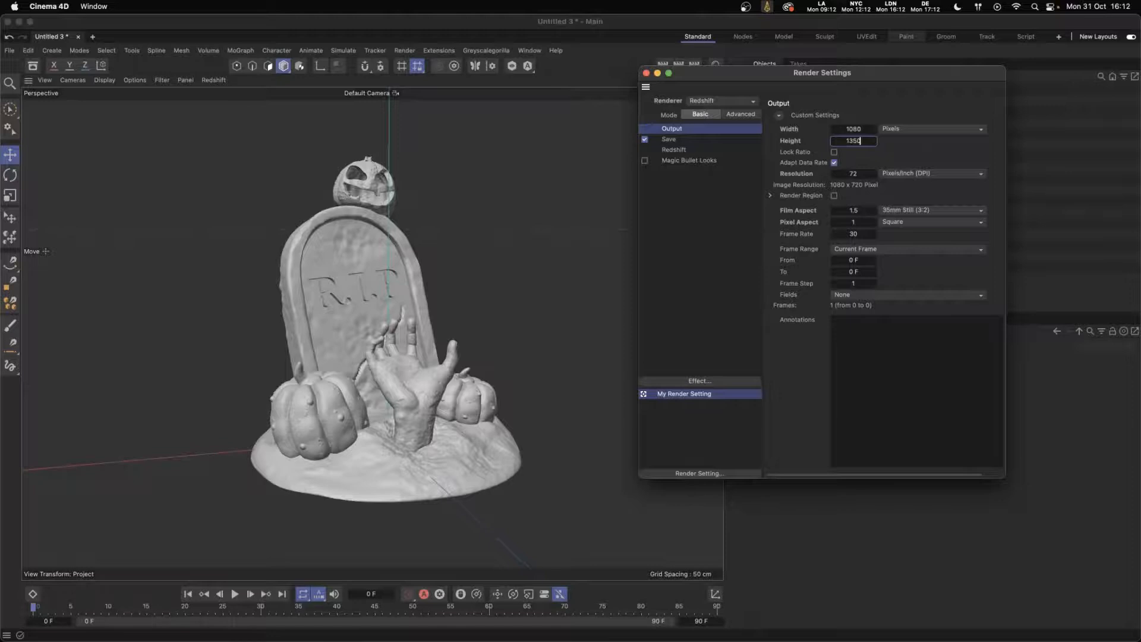
key("Return")
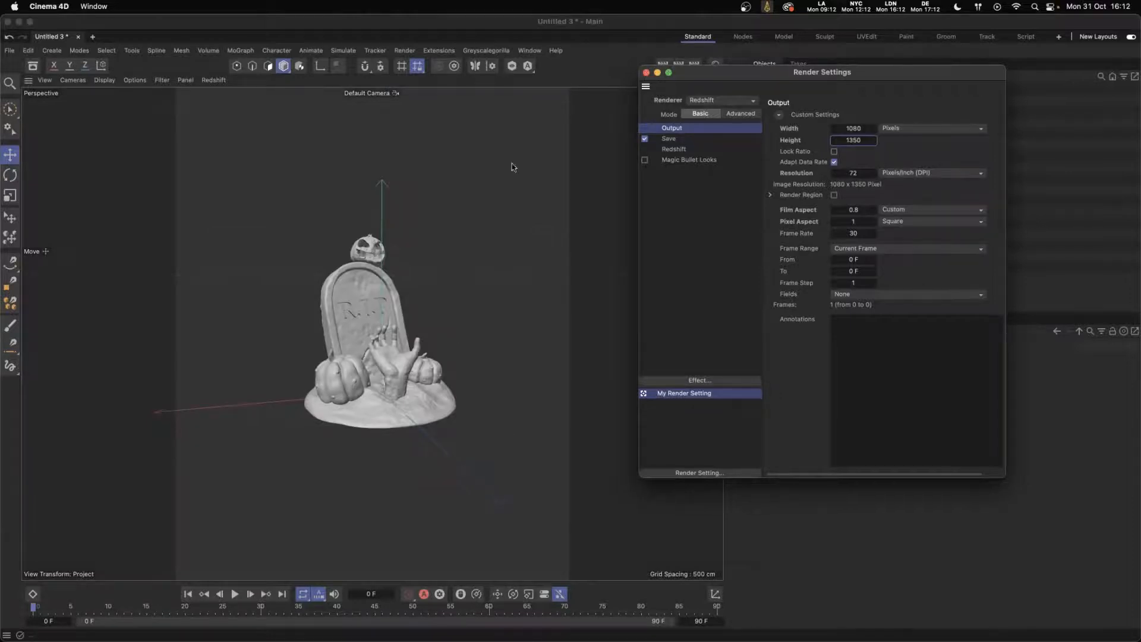
left_click(646, 72)
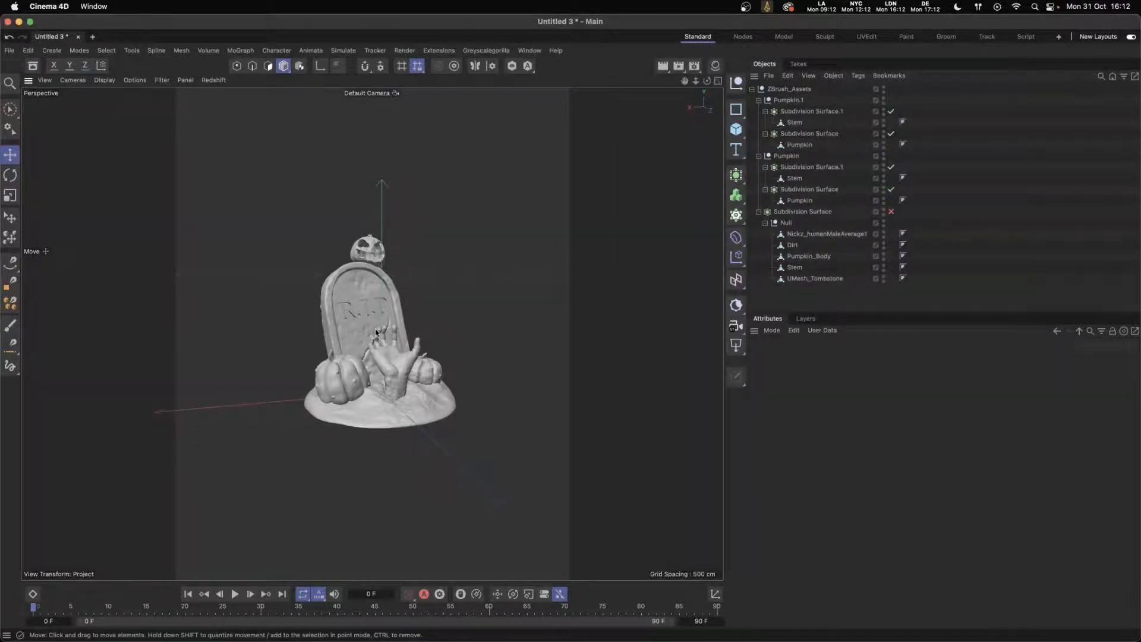
- Add a camera to the tombstone scene and set its focal length to 80 mm
scroll(376, 332, "up", 5)
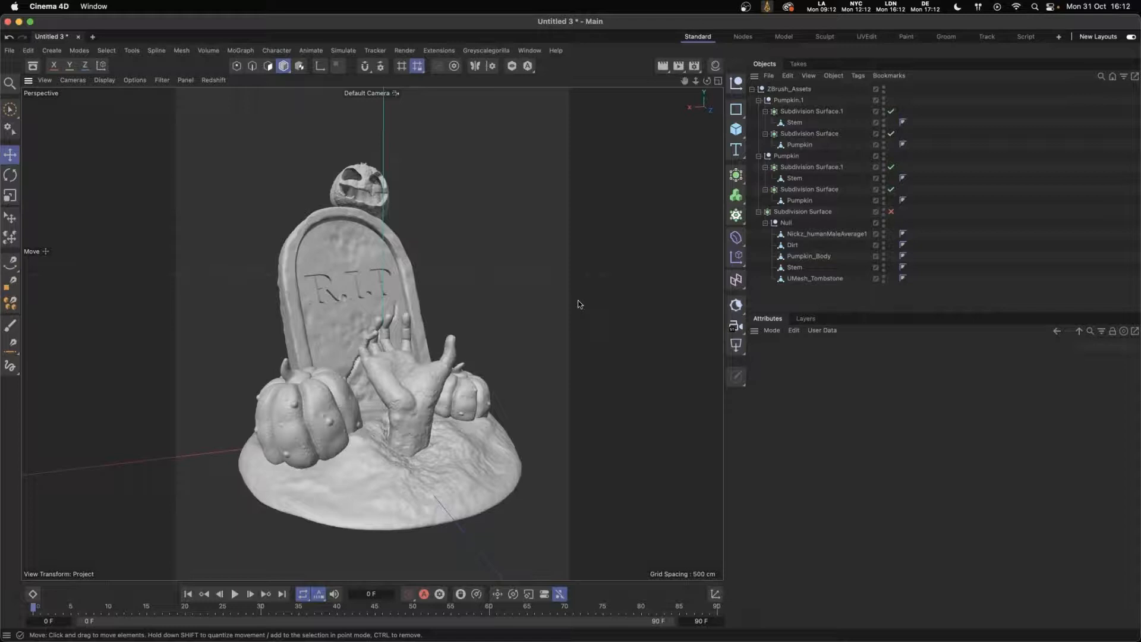
left_click(864, 211)
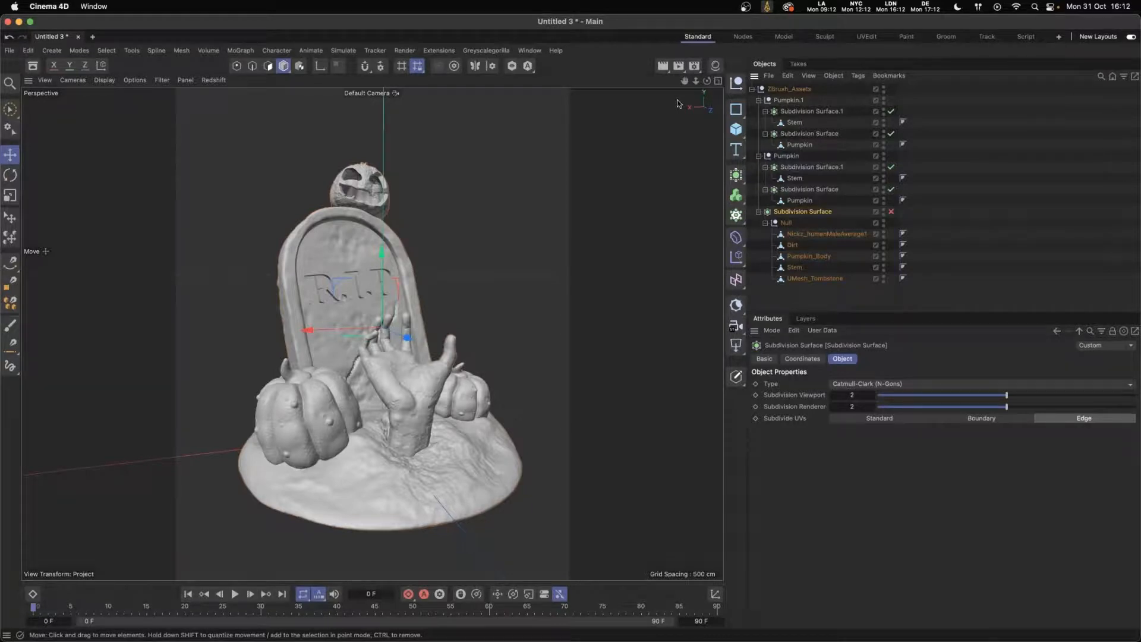
left_click(736, 325)
double_click(864, 398)
type("80")
key("Return")
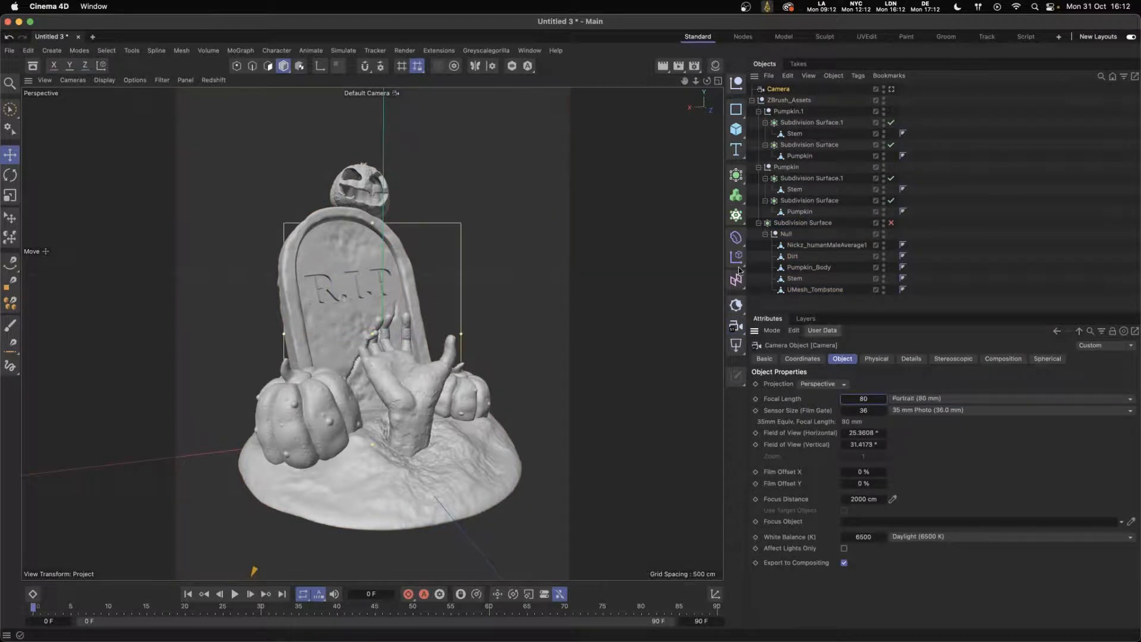
- Look through the new camera and frame the tombstone, hand and pumpkins closely within the portrait frame
scroll(508, 314, "up", 5)
scroll(509, 315, "down", 8)
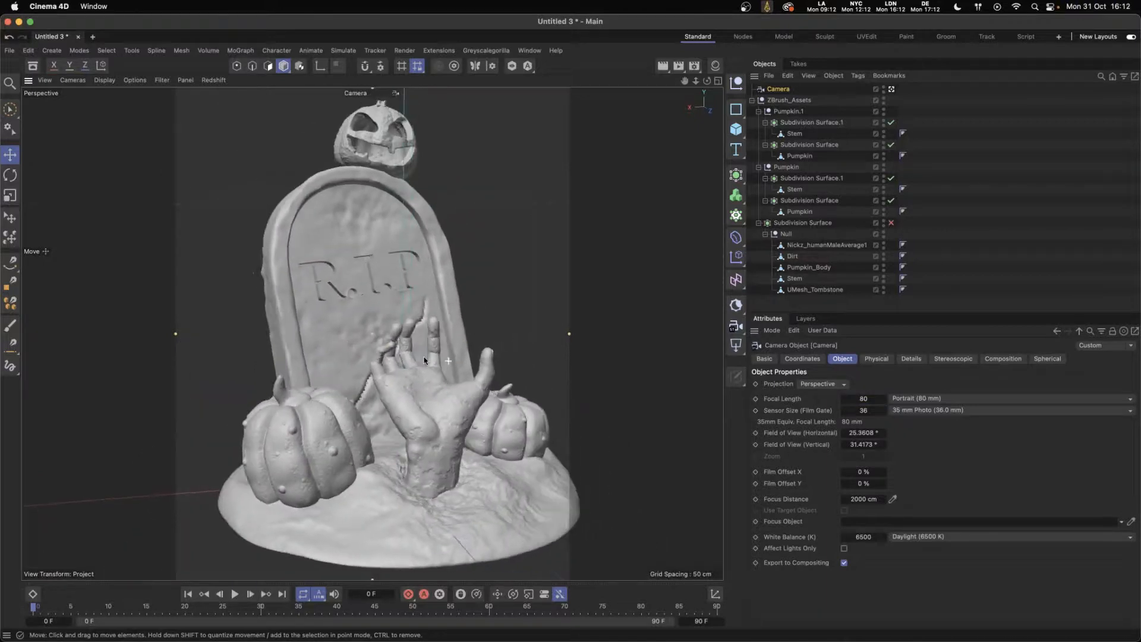
scroll(424, 361, "up", 4)
middle_click_drag(428, 375, 440, 379, "alt")
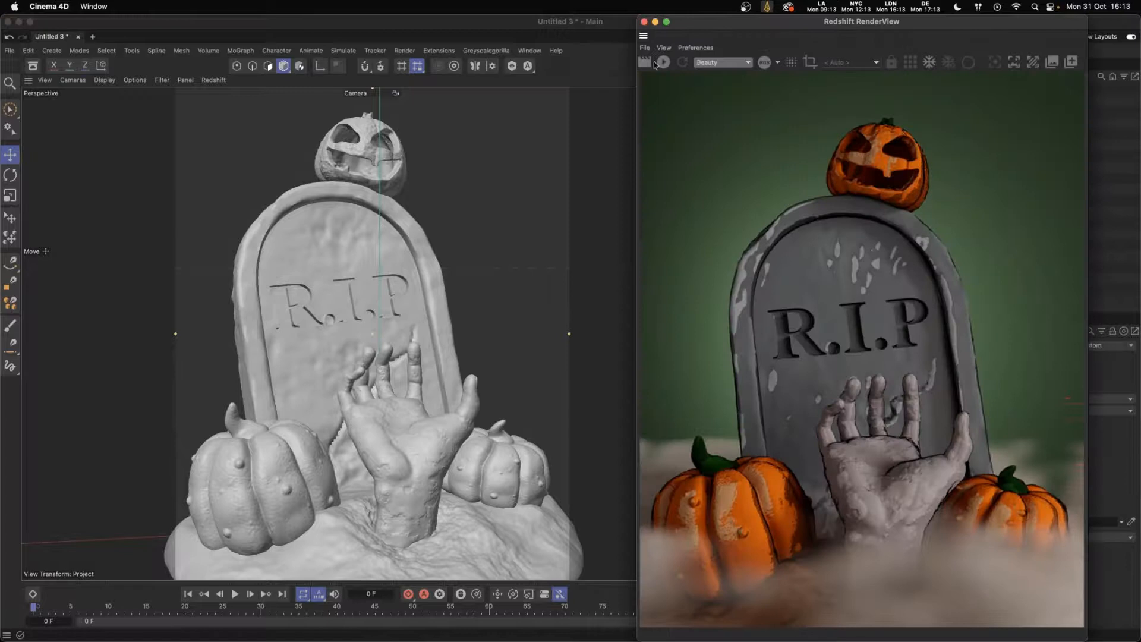
- Try an interactive render in the Redshift RenderView and dock its window beside the perspective viewport
left_click(664, 62)
left_click_drag(669, 27, 625, 30)
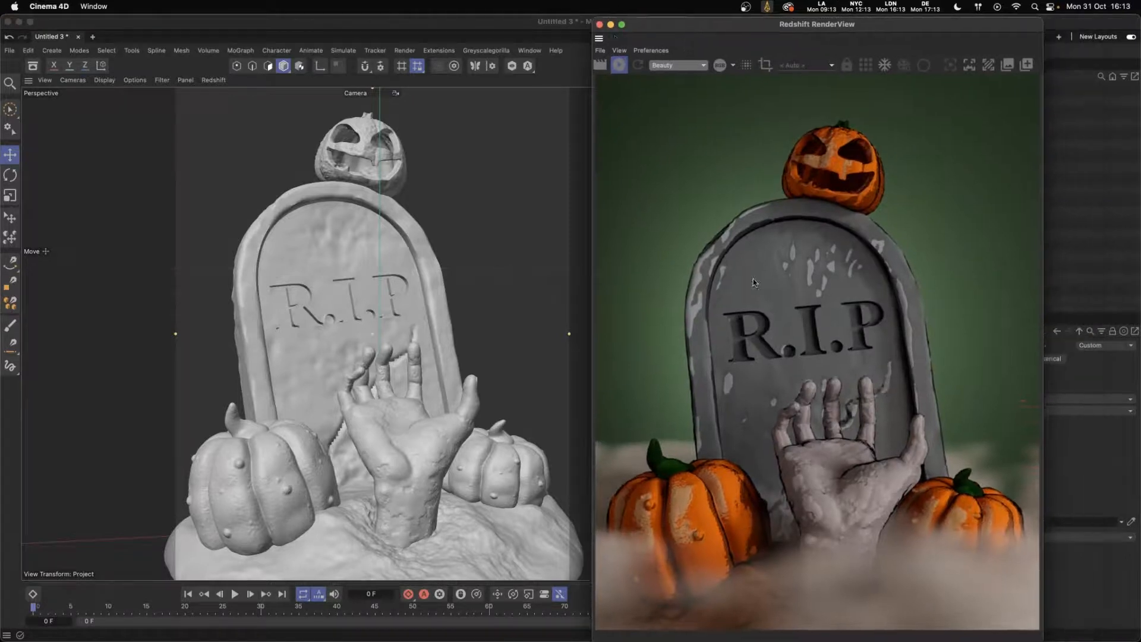
left_click(620, 67)
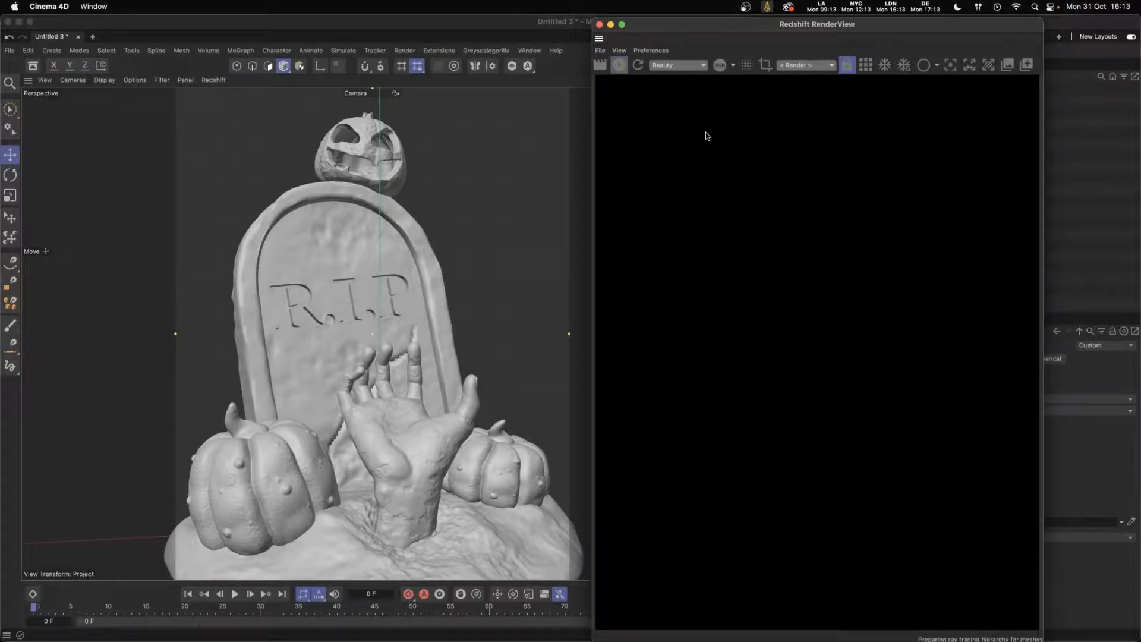
left_click_drag(600, 41, 159, 125)
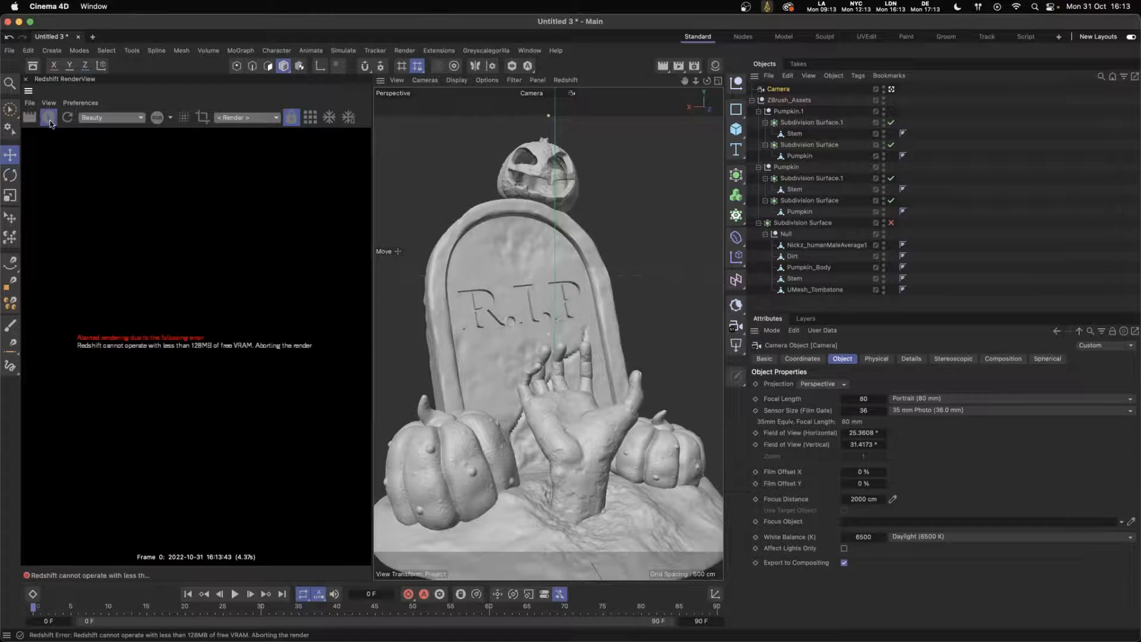
left_click(50, 118)
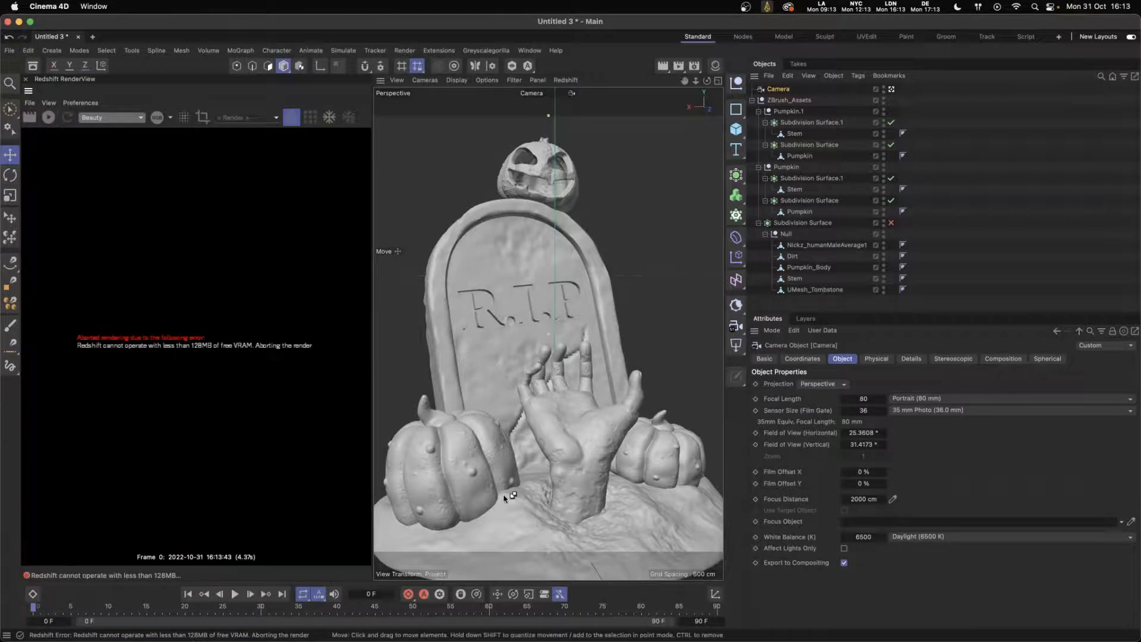
- Look through the Go ZBrush extension's options for installing, importing and exporting with GoZ
left_click(442, 51)
mouse_move(517, 232)
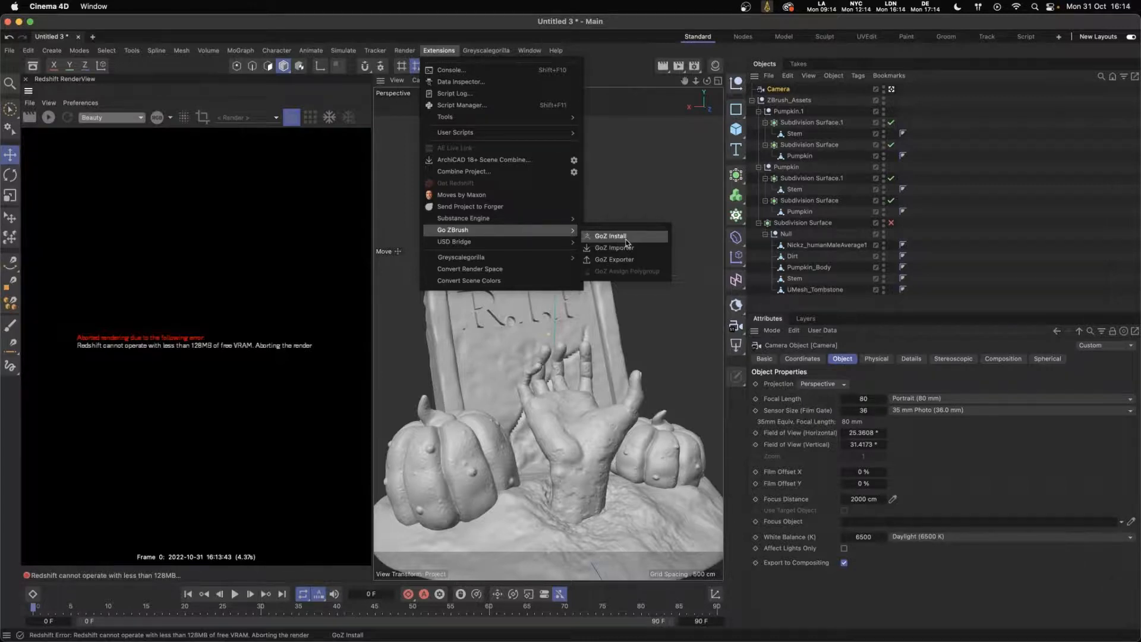
left_click(222, 334)
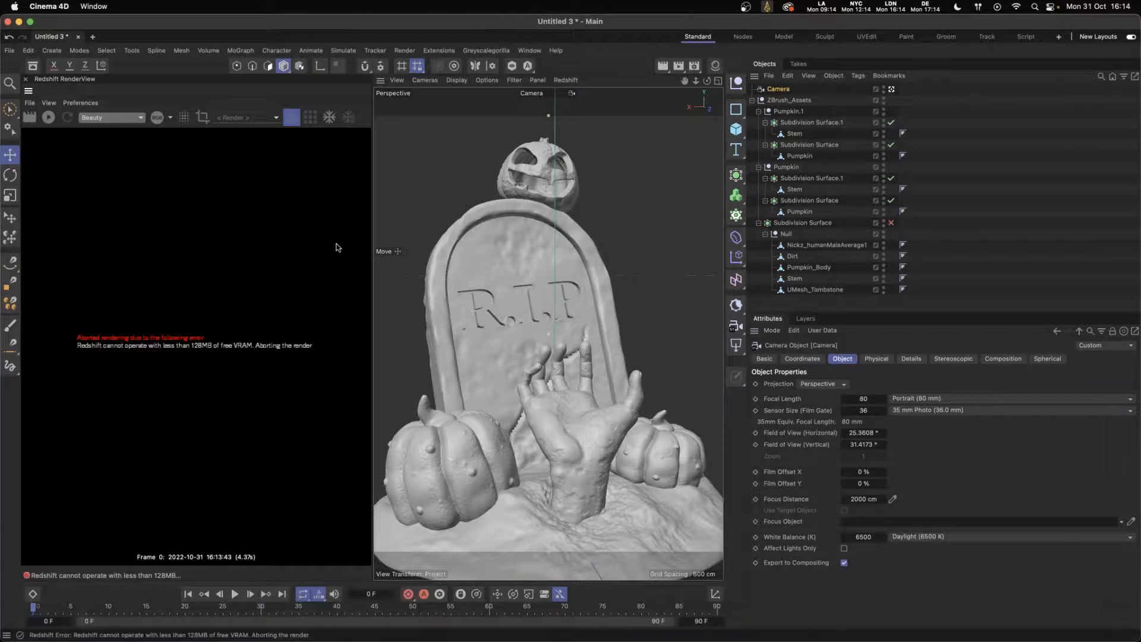
- Save the tombstone scene to the Desktop as Week5DPP
key("super+s")
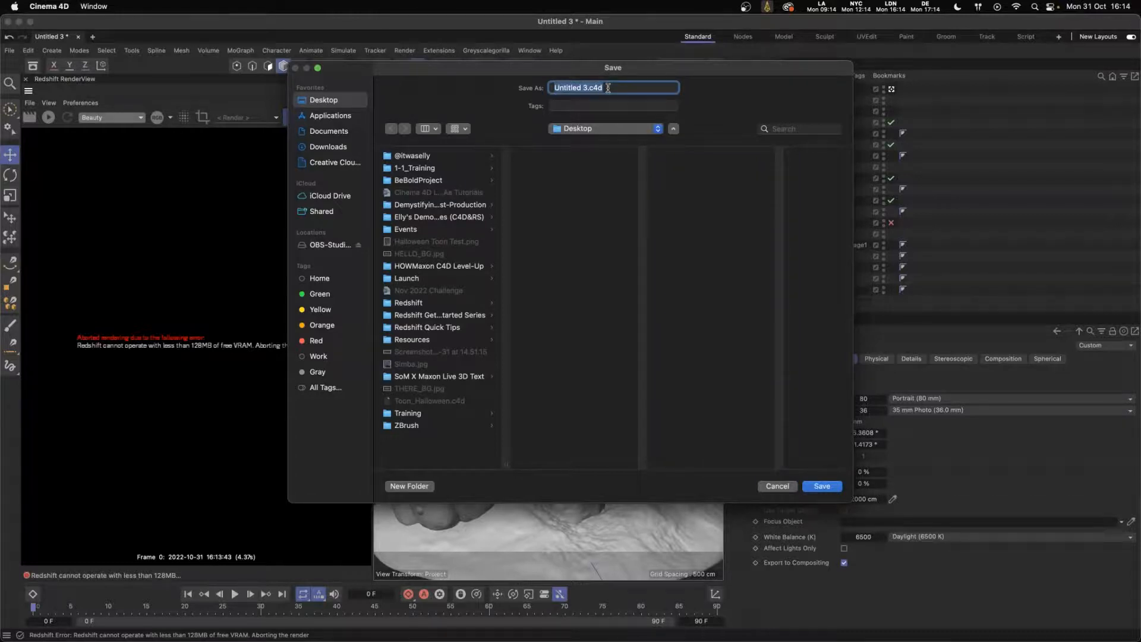
type("Week5DPP")
left_click(822, 486)
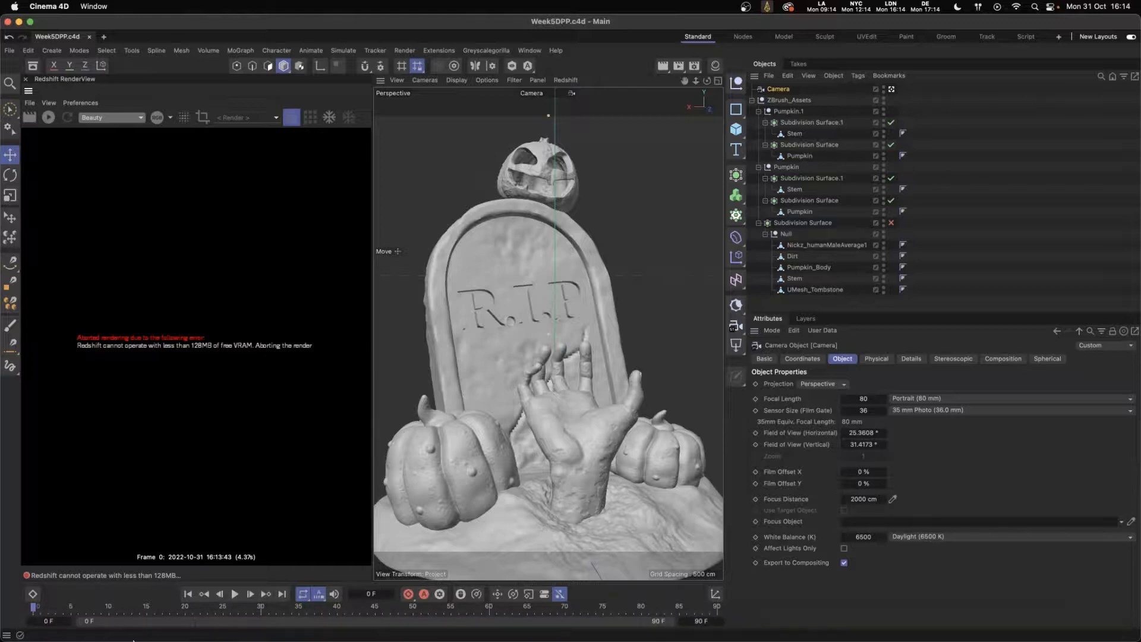
- Quit and relaunch Cinema 4D, and reopen the recent Week5DPP scene
right_click(135, 625)
left_click(147, 594)
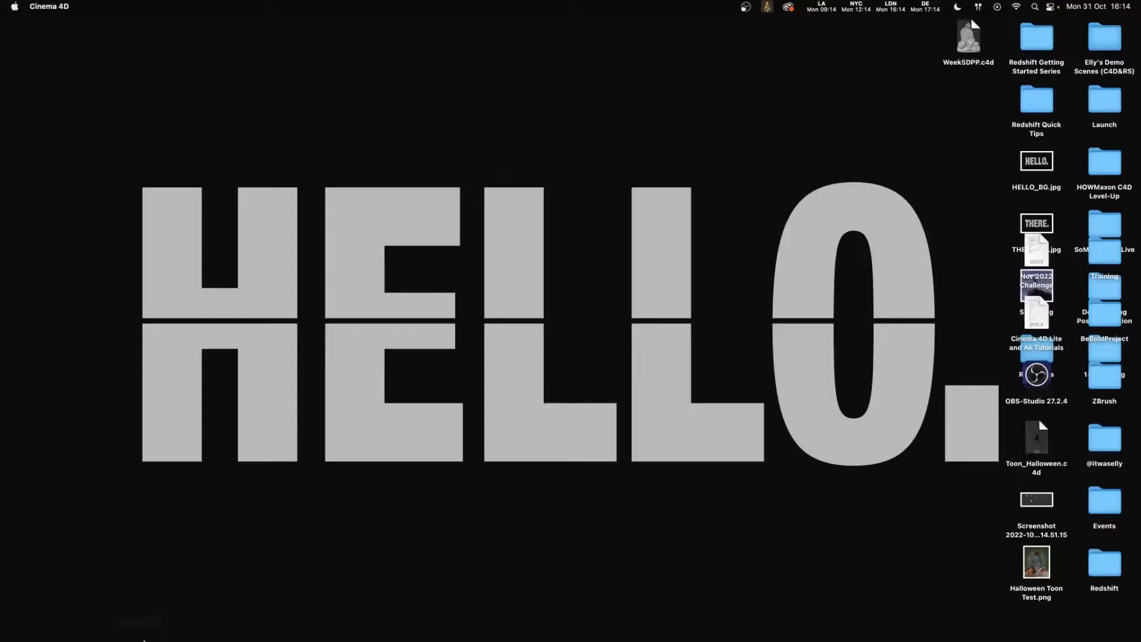
mouse_move(143, 640)
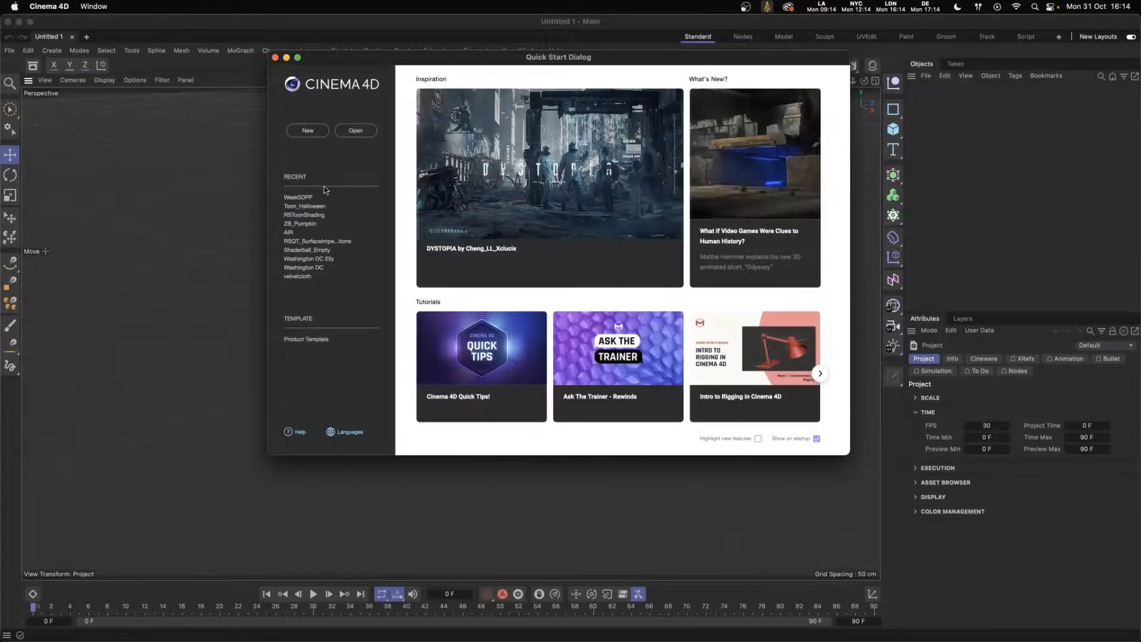
left_click(312, 198)
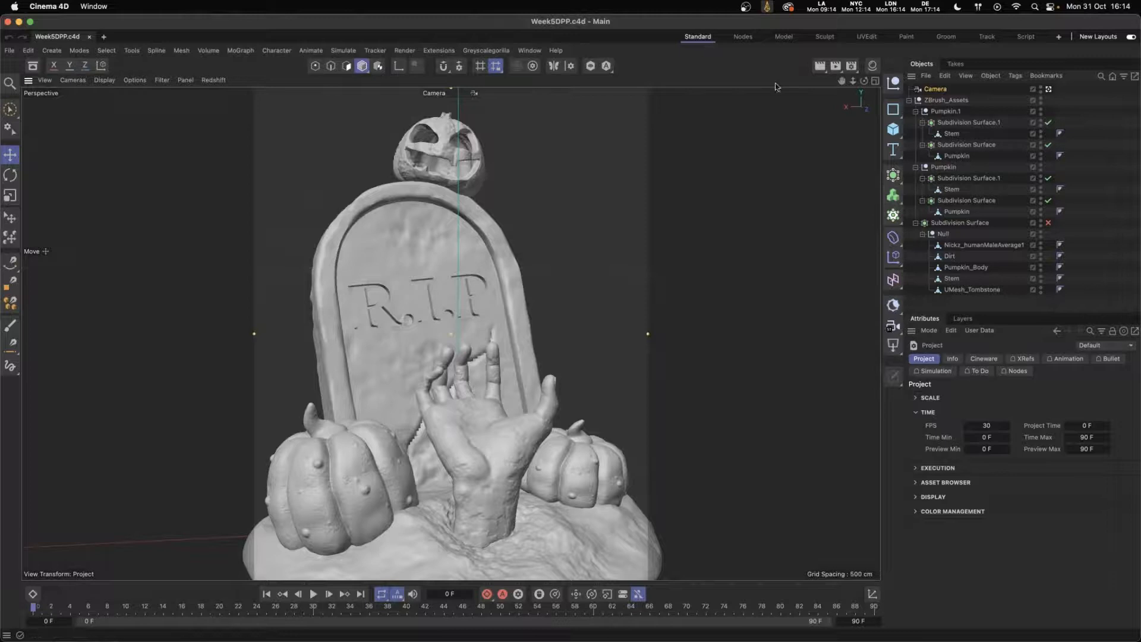
- Dock the Redshift RenderView beside the perspective viewport and start the interactive render
key("alt+r")
left_click_drag(578, 211, 84, 179)
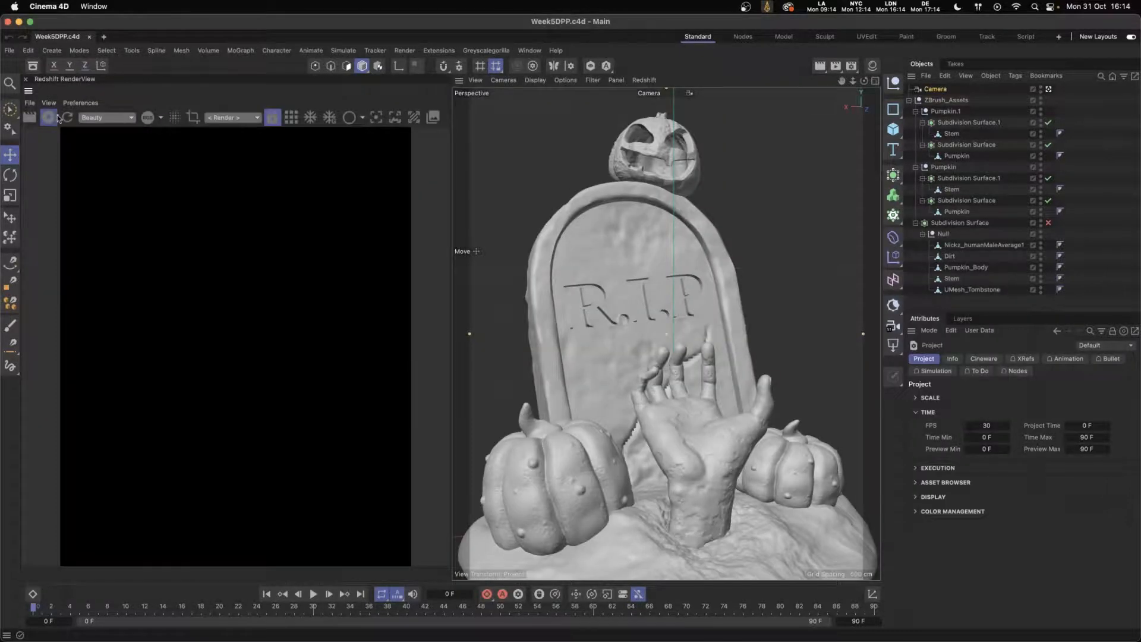
left_click(56, 117)
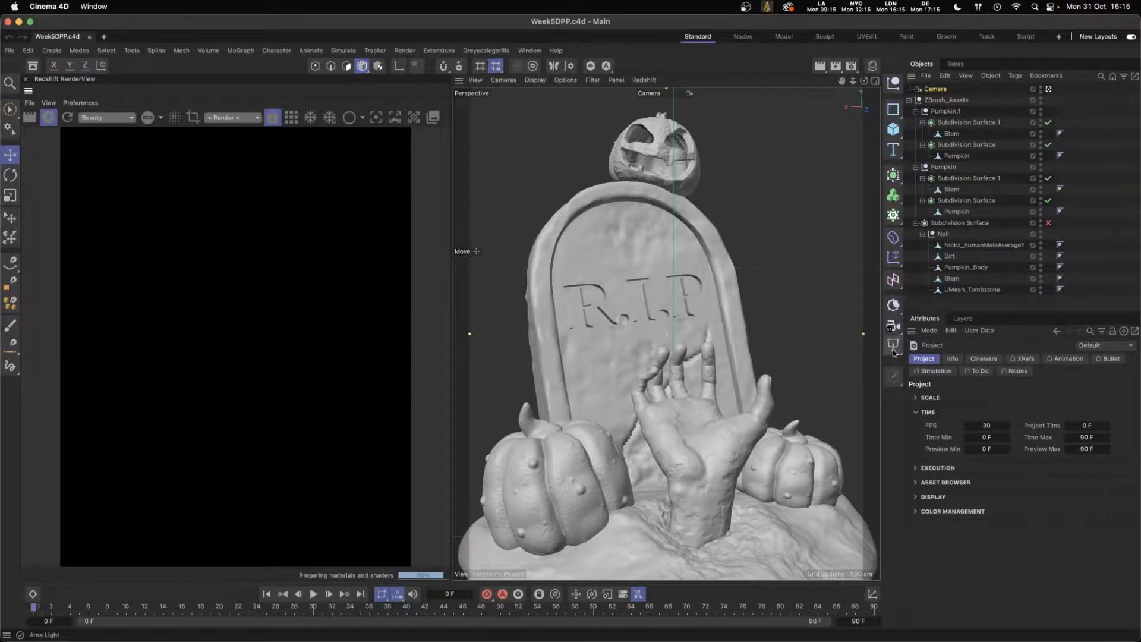
- Add a Redshift dome light and load an HDRI image from the downloaded MR_HDRI pack as its texture
left_click(893, 346)
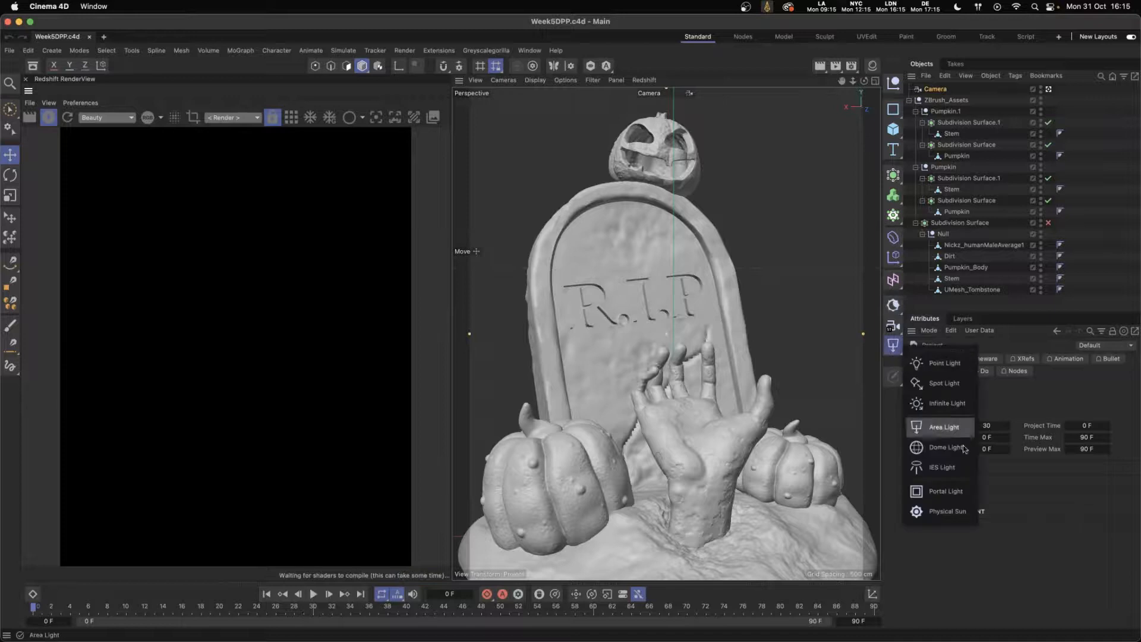
left_click(945, 447)
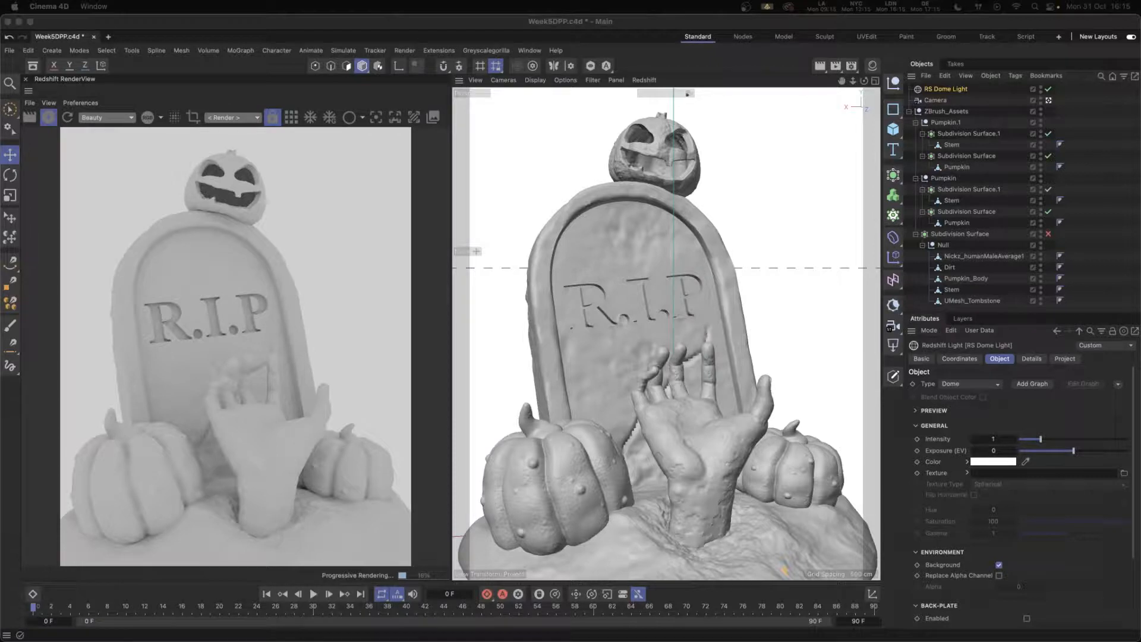
left_click_drag(1139, 542, 1071, 473)
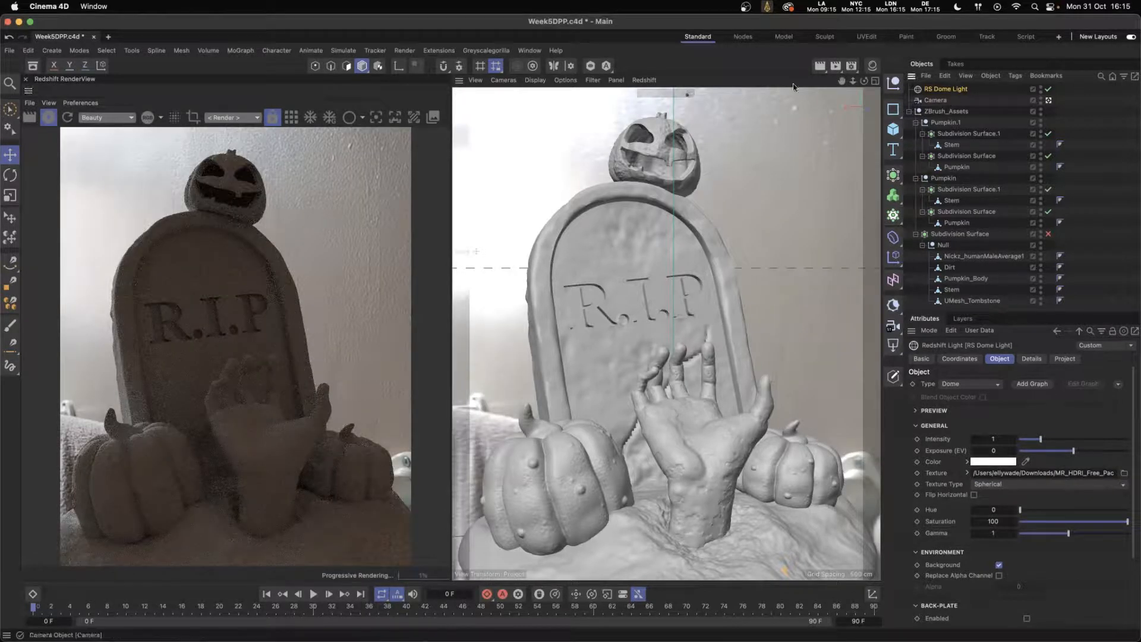
- Rotate the dome light to light the front of the tombstone and hand, and disable its environment background
left_click(871, 89)
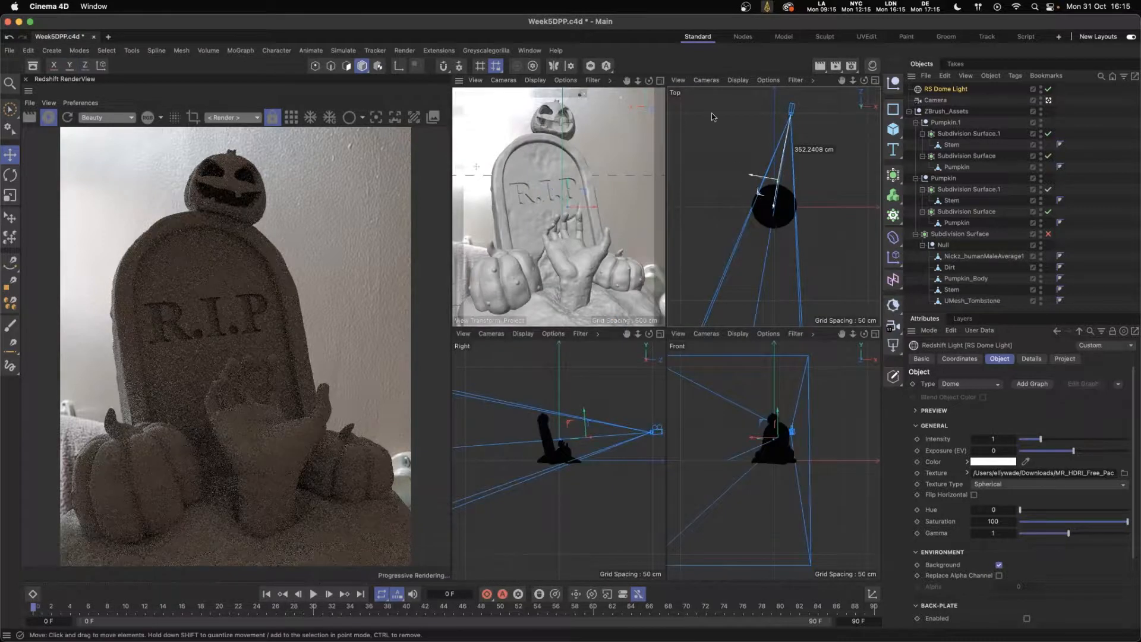
left_click(660, 80)
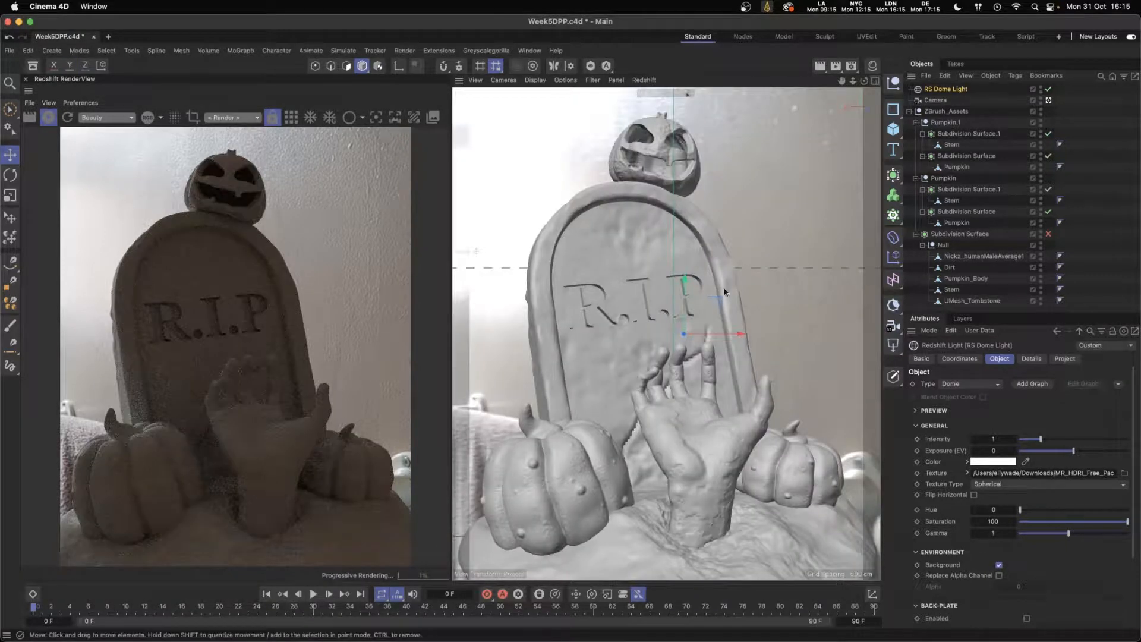
key("r")
left_click_drag(687, 335, 875, 303)
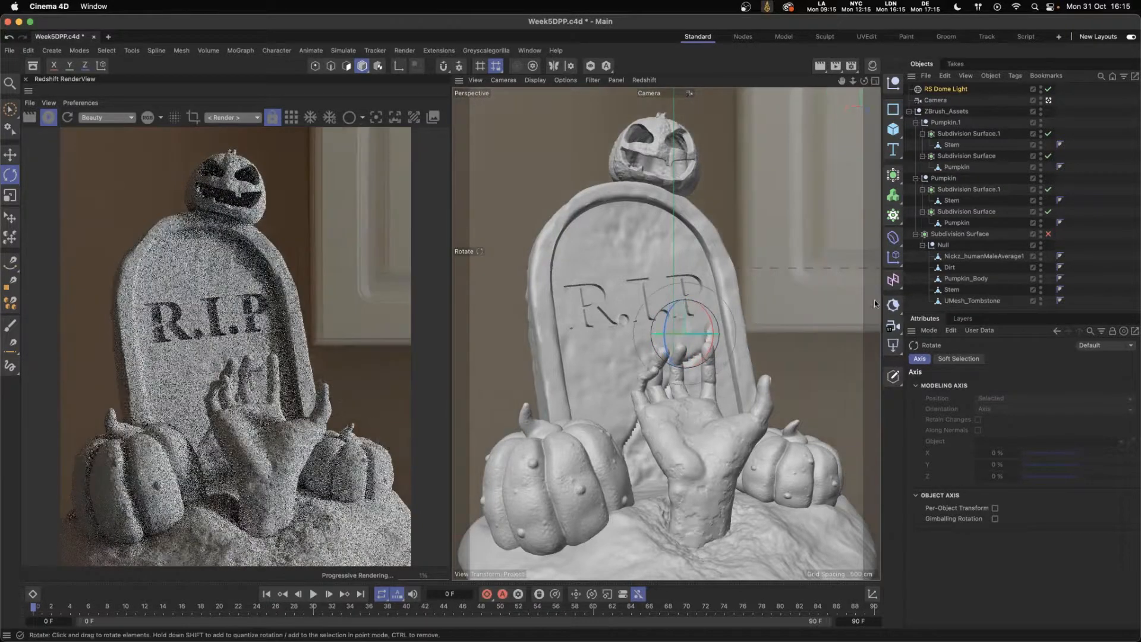
left_click(946, 90)
left_click(999, 565)
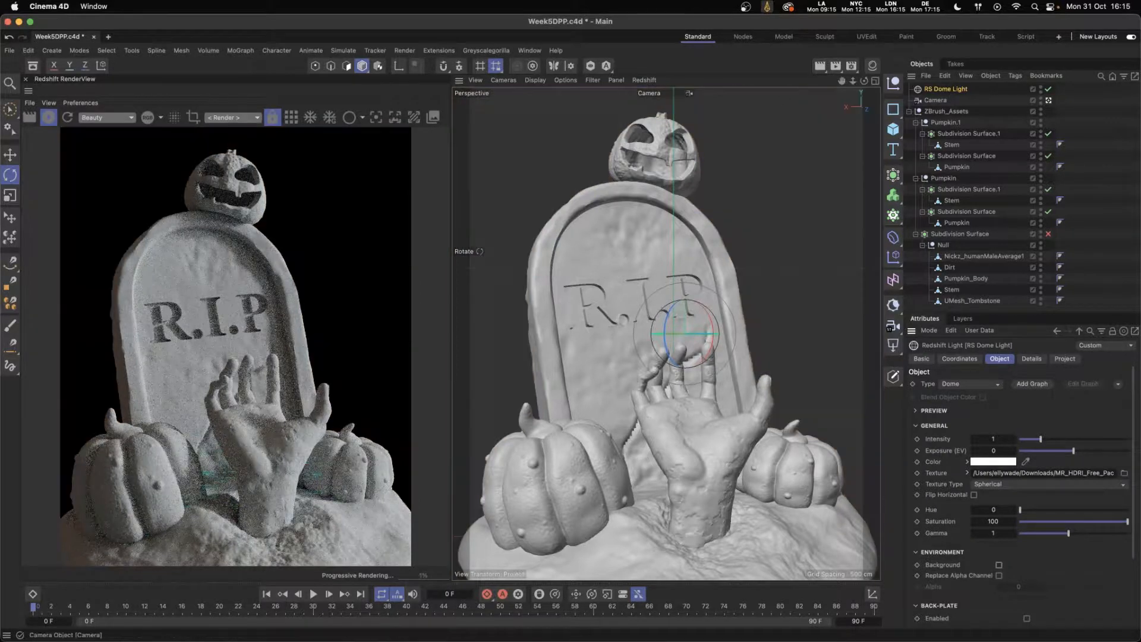
- Show the material manager and create a Redshift Standard material
left_click(872, 66)
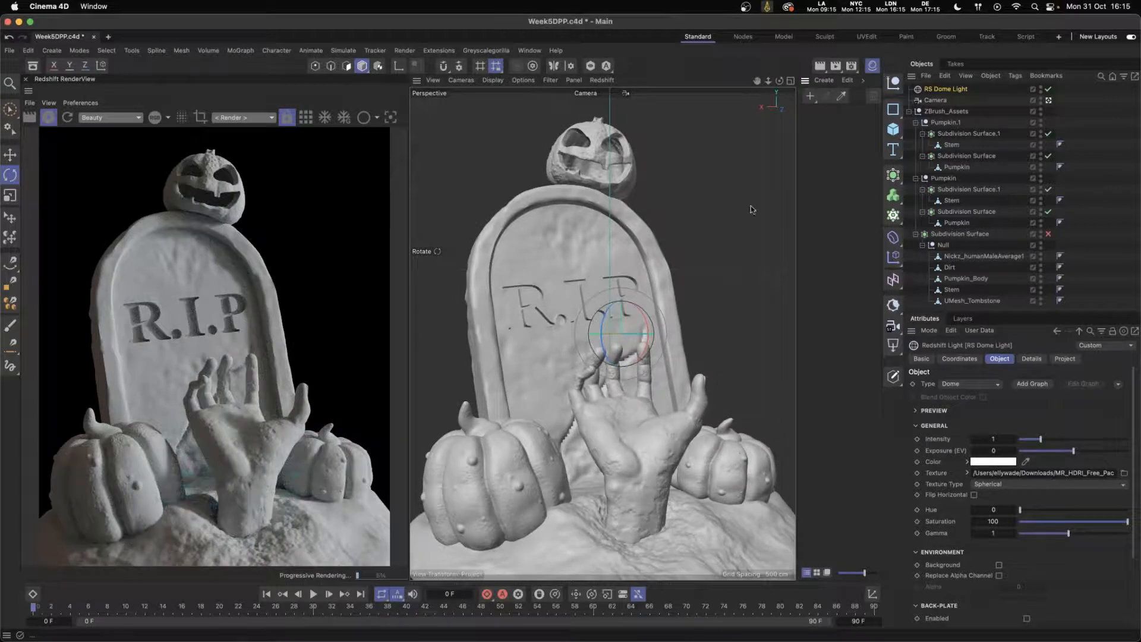
left_click(822, 156)
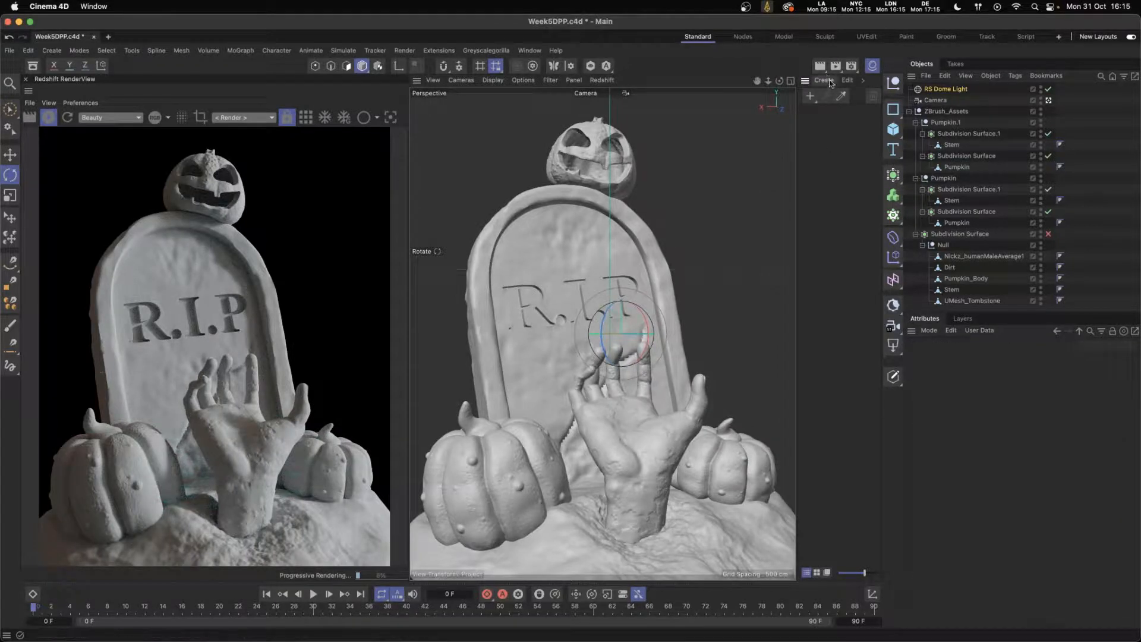
left_click(824, 80)
mouse_move(874, 135)
mouse_move(984, 136)
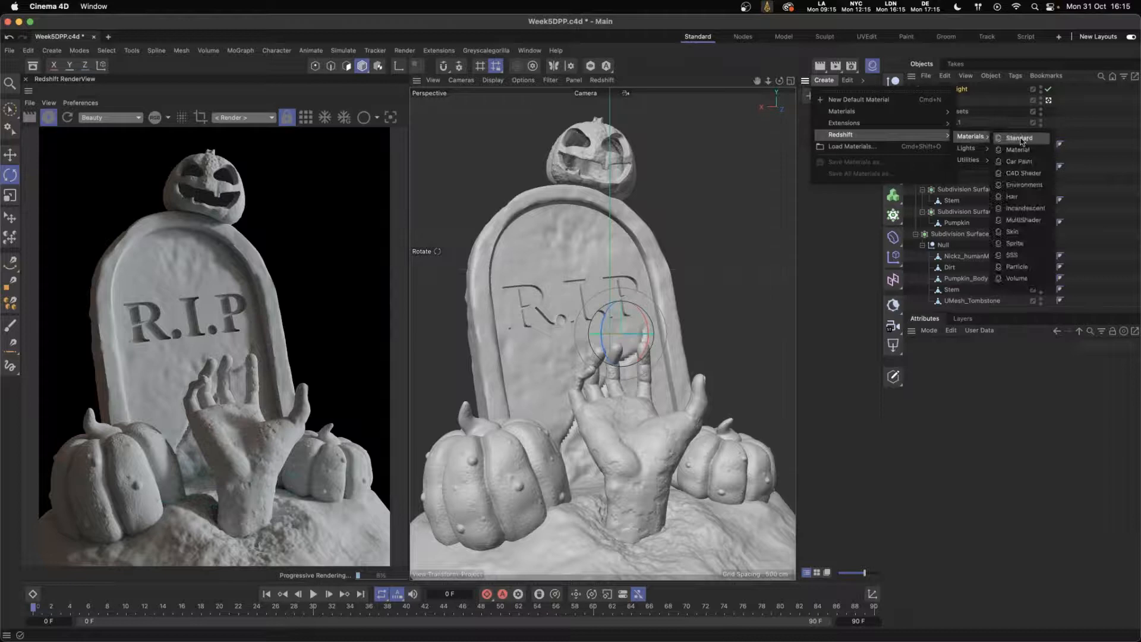
left_click(1019, 140)
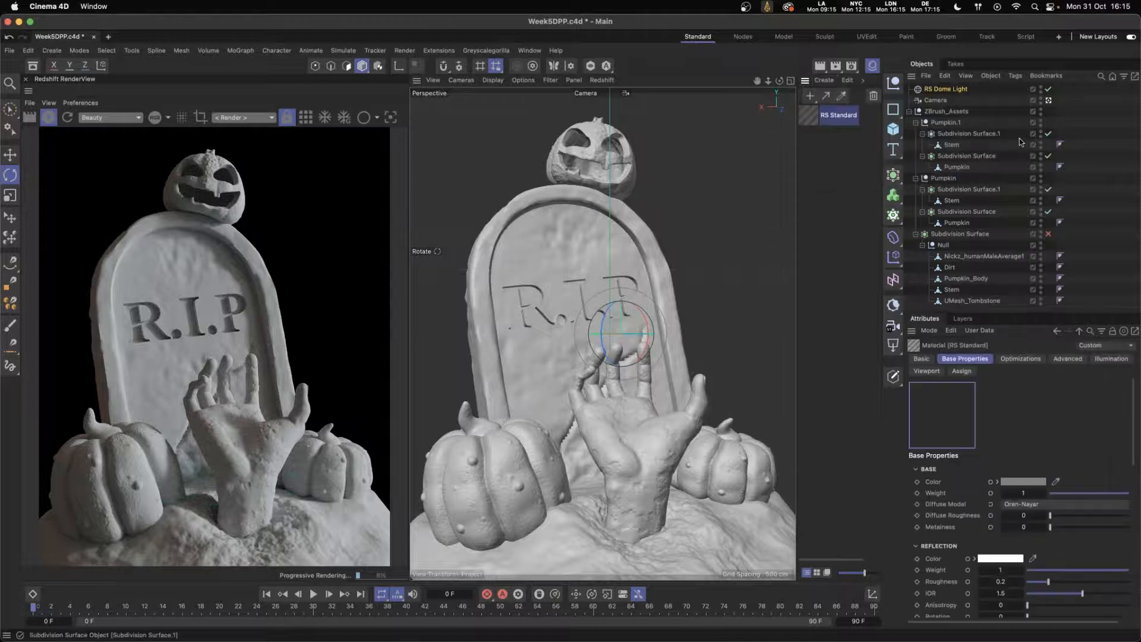
- Apply the RS Standard material to the two ground pumpkins on either side of the hand
left_click(858, 195)
left_click_drag(813, 117, 523, 458)
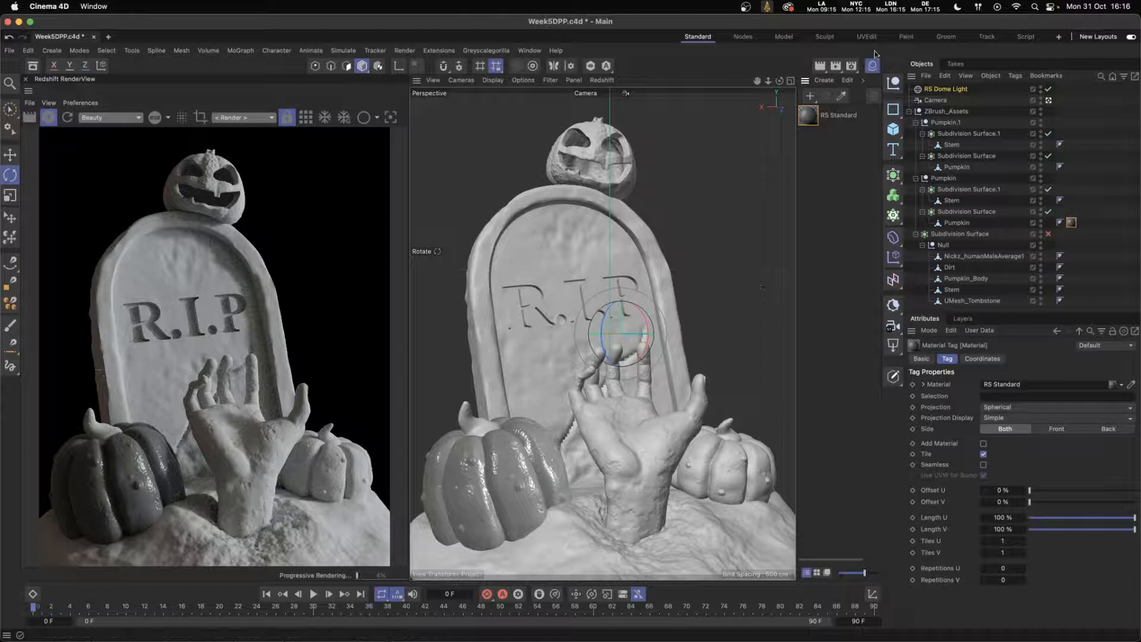
left_click_drag(809, 118, 732, 473)
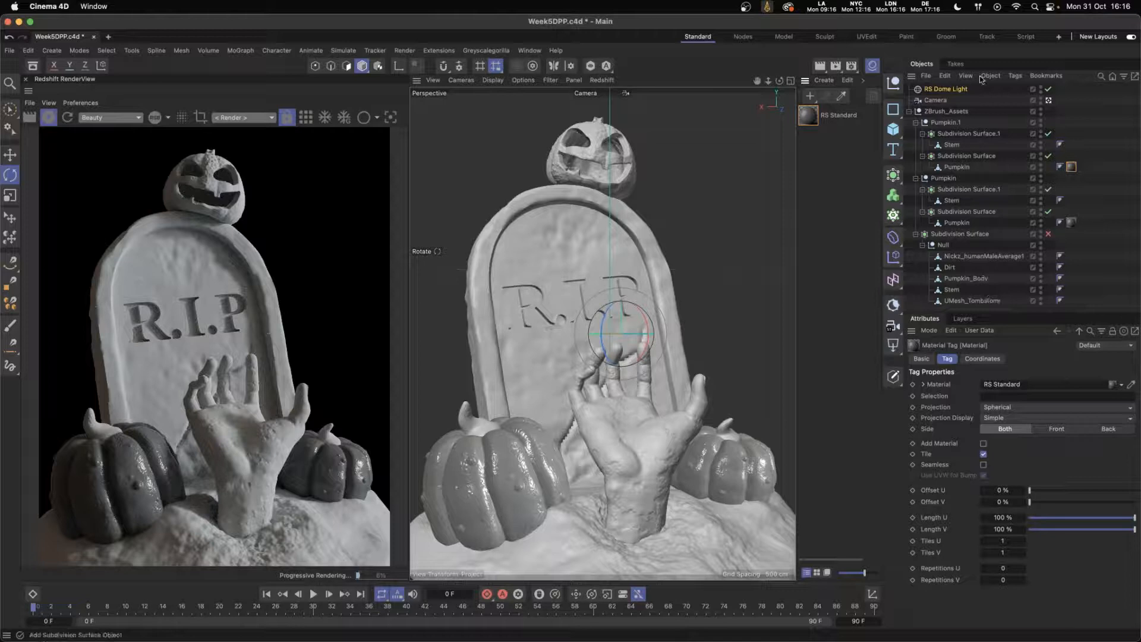
- Open the RS Standard material's node graph and set the Standard node's reflection weight to 0
double_click(810, 116)
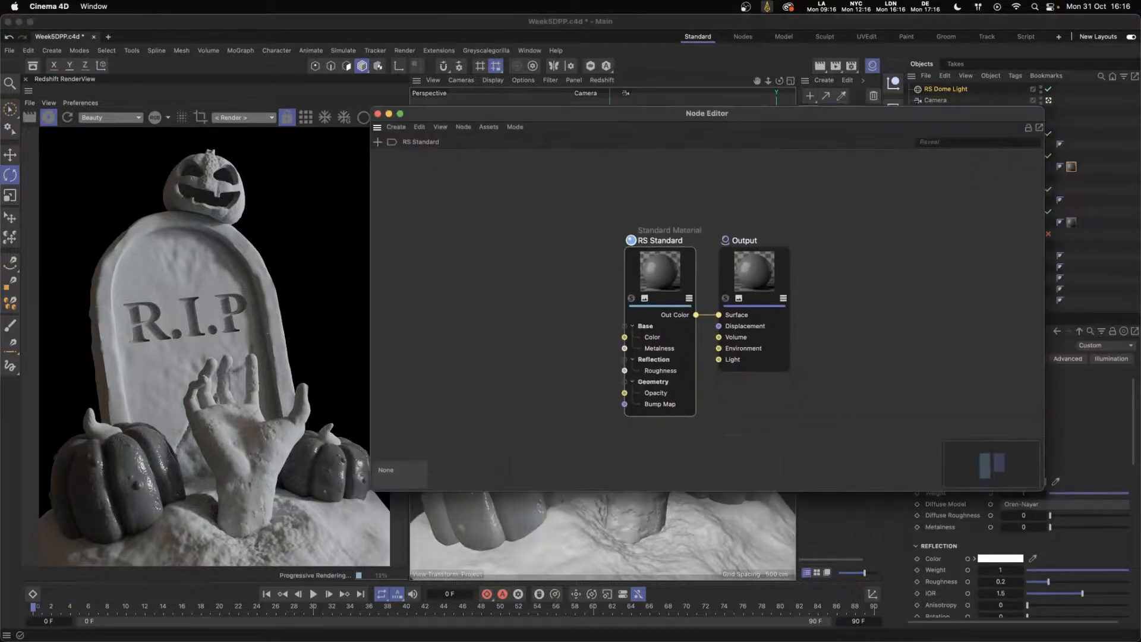
left_click_drag(941, 126, 861, 143)
left_click_drag(746, 147, 789, 130)
left_click_drag(704, 286, 668, 259)
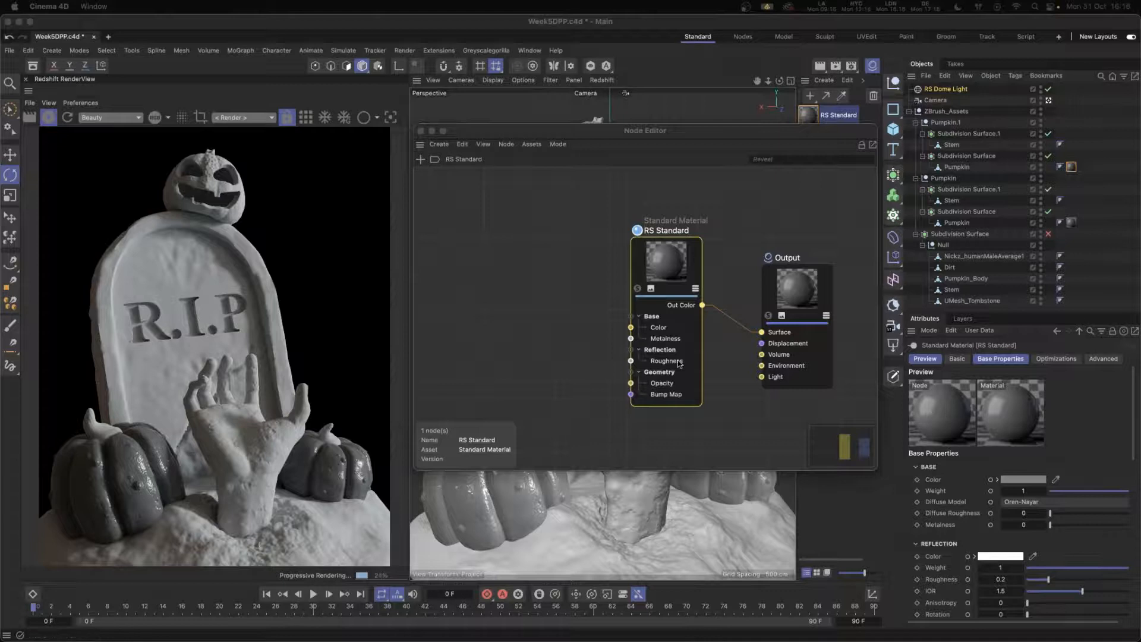
left_click(648, 261)
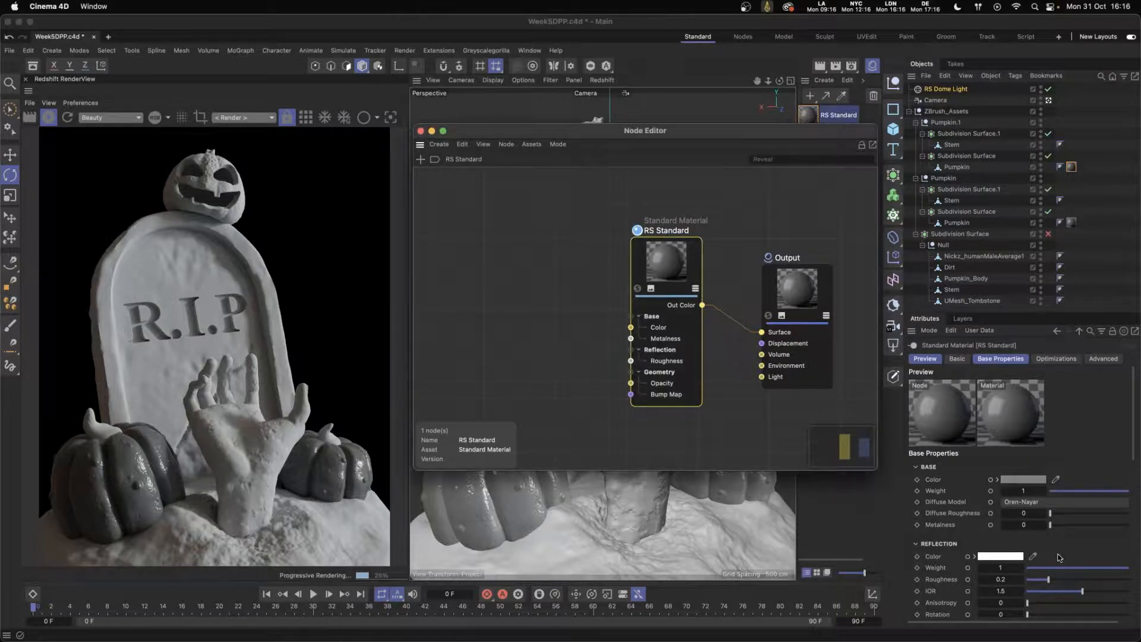
left_click_drag(1060, 568, 994, 565)
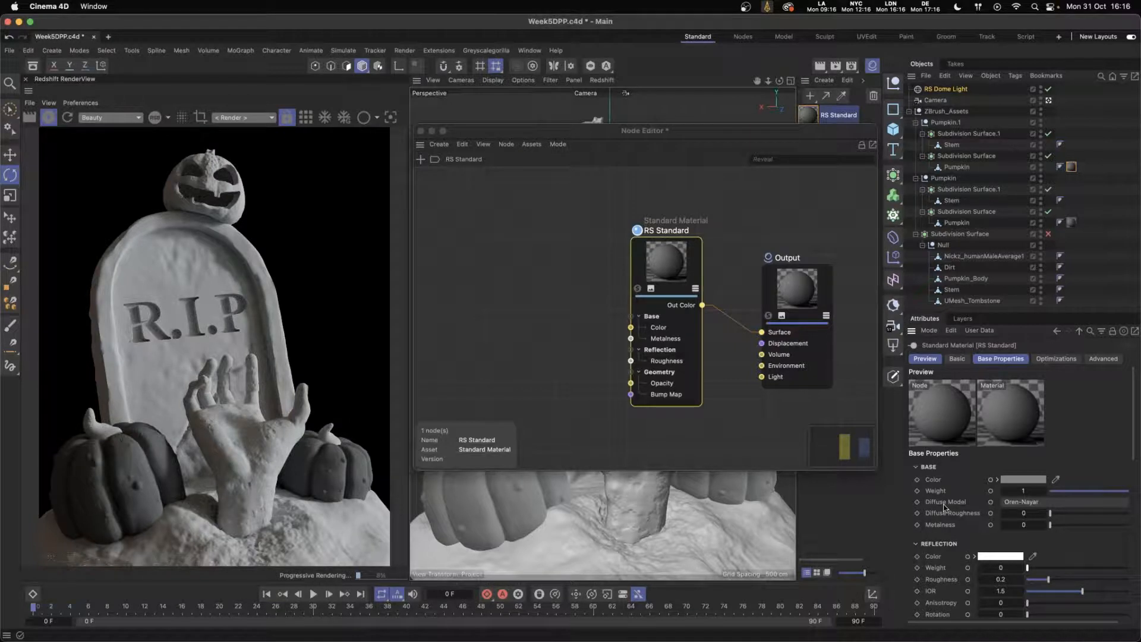
- Add an AO node beside the RS Standard node and solo it to preview the occlusion on the pumpkins
left_click_drag(791, 287, 823, 229)
left_click_drag(659, 291, 674, 252)
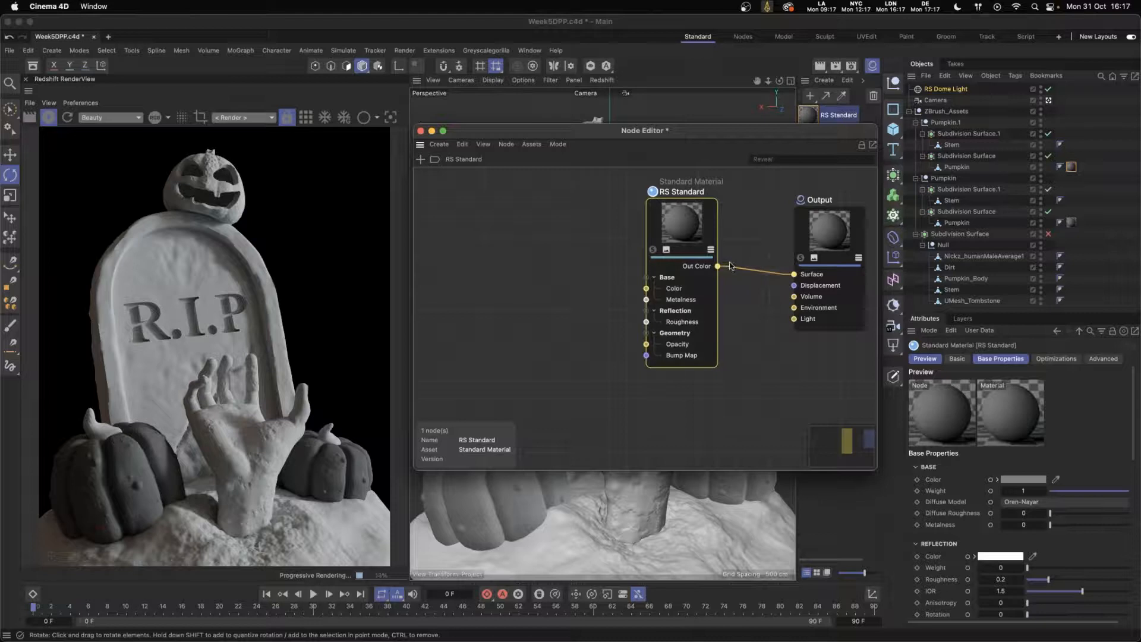
double_click(448, 256)
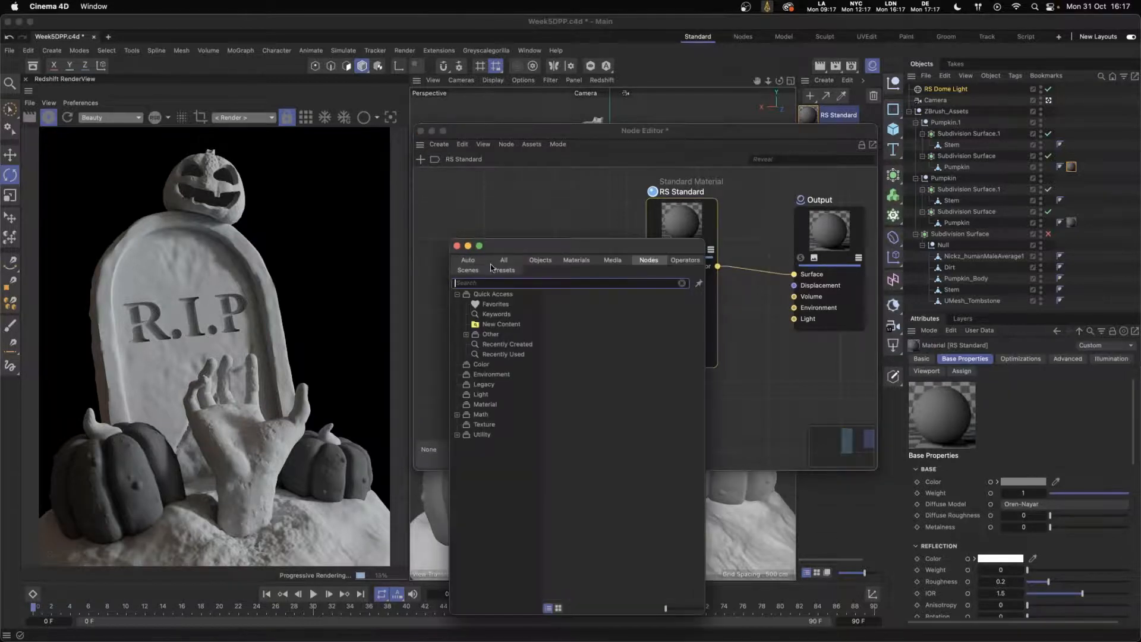
type("ao")
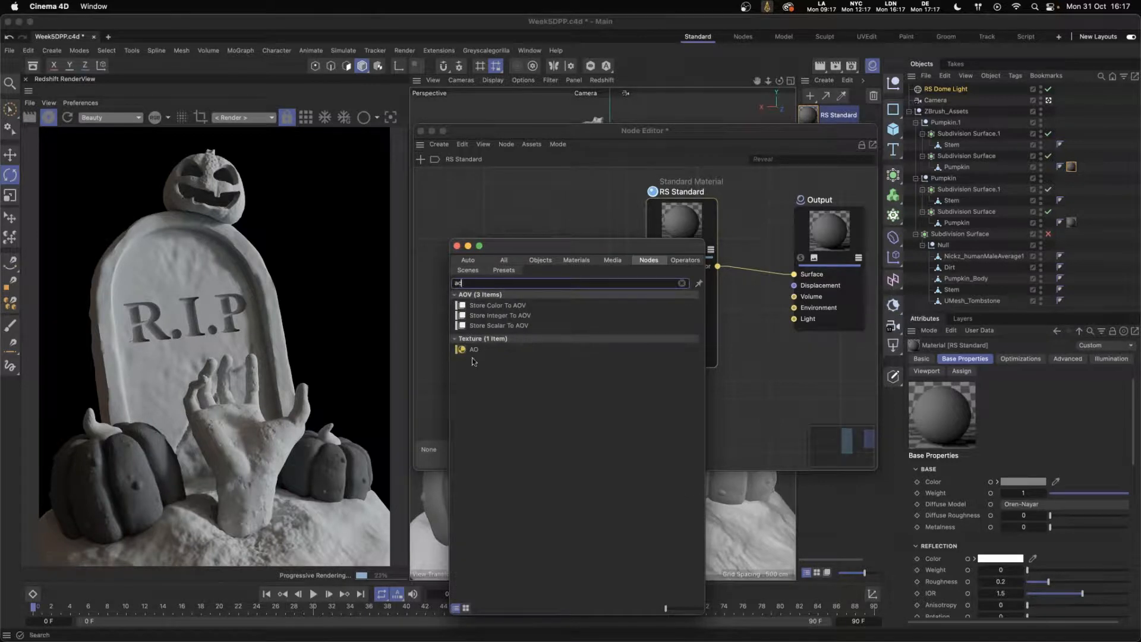
left_click_drag(477, 352, 509, 249)
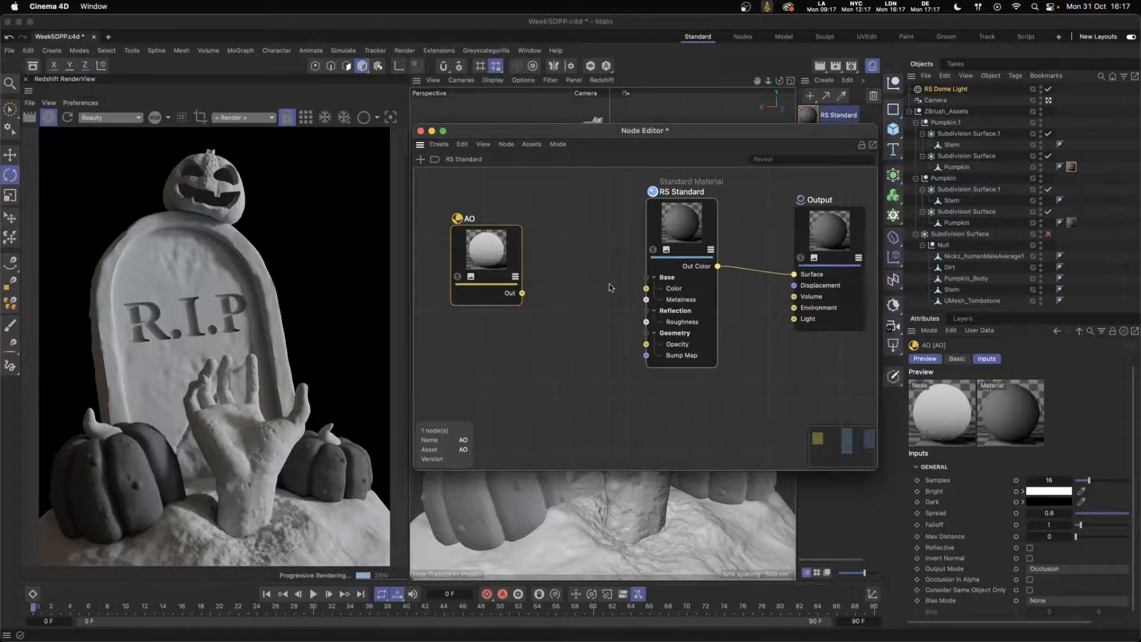
left_click(457, 276)
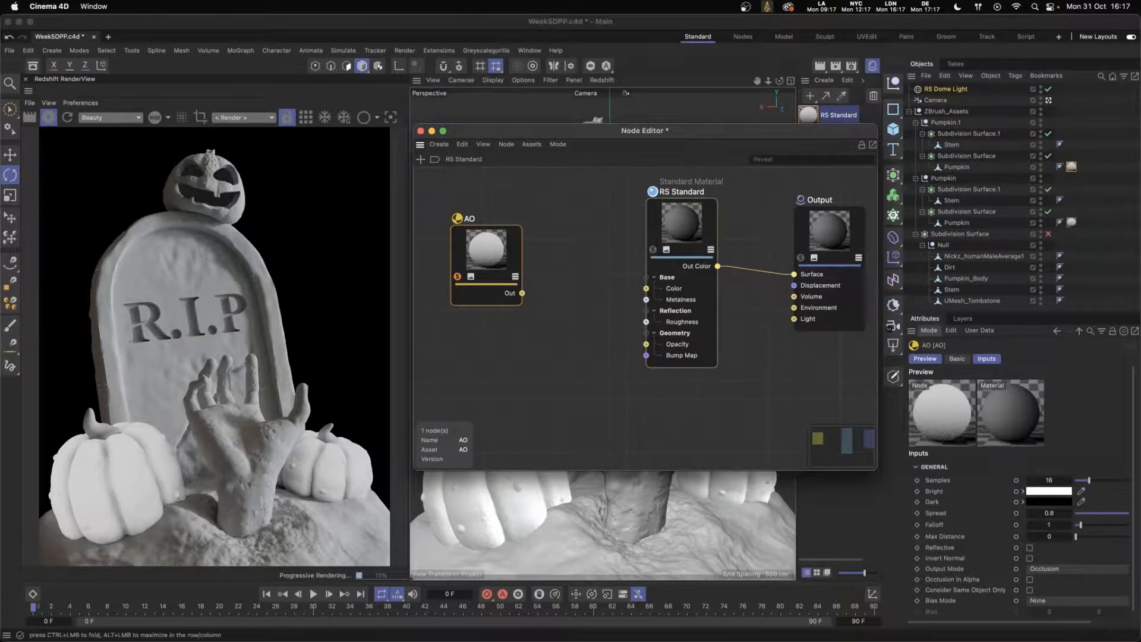
- Enlarge the attributes area beside the node graph and set the AO node's Spread to 0
left_click_drag(906, 333, 805, 321)
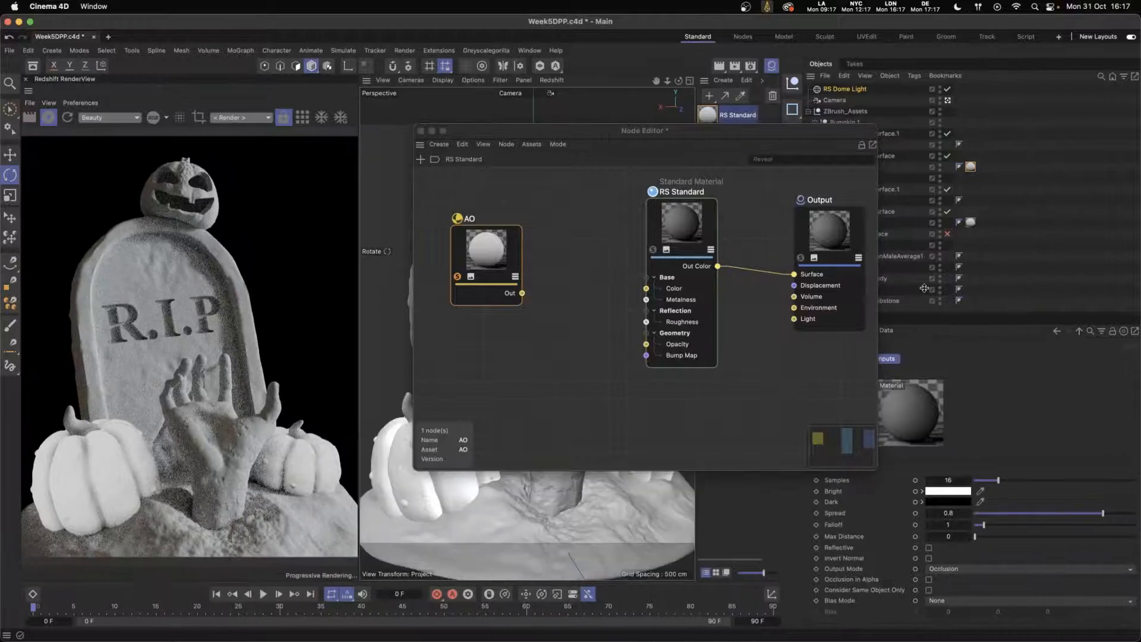
left_click_drag(779, 130, 704, 101)
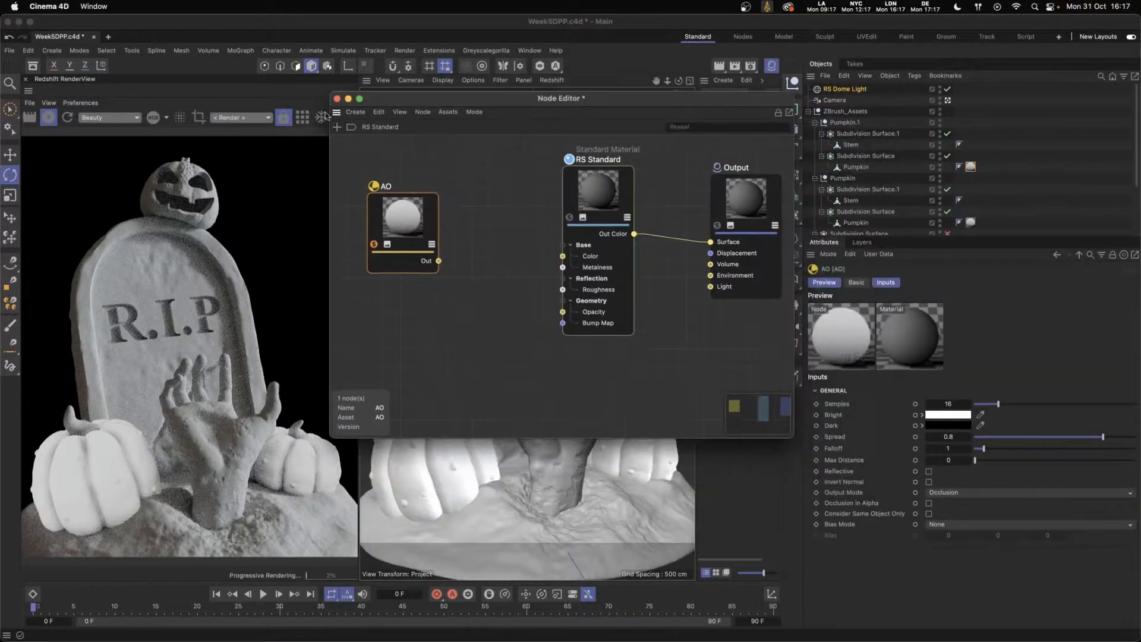
left_click_drag(410, 97, 384, 93)
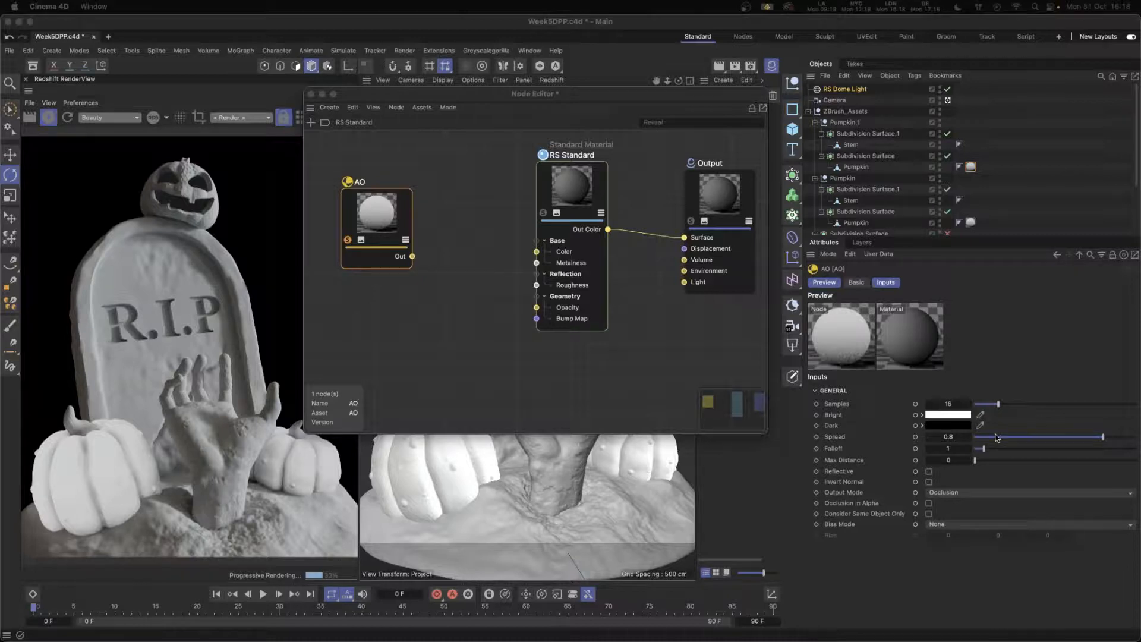
left_click_drag(1001, 437, 975, 437)
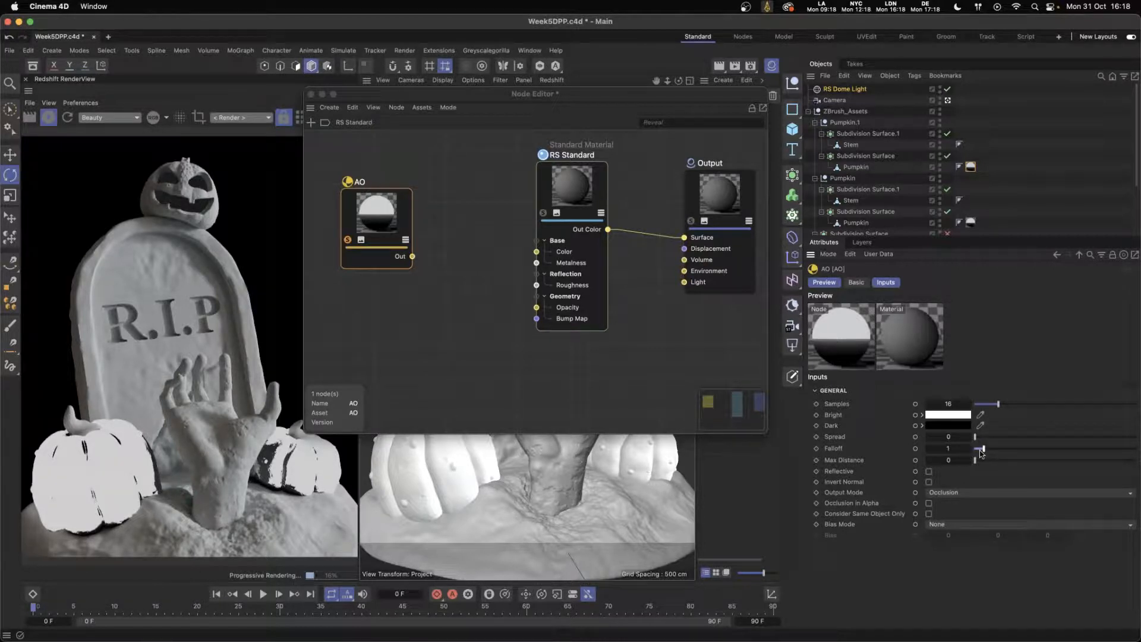
- Try a Falloff of 3.392 on the AO node and set it back to 1
left_click_drag(982, 450, 1008, 450)
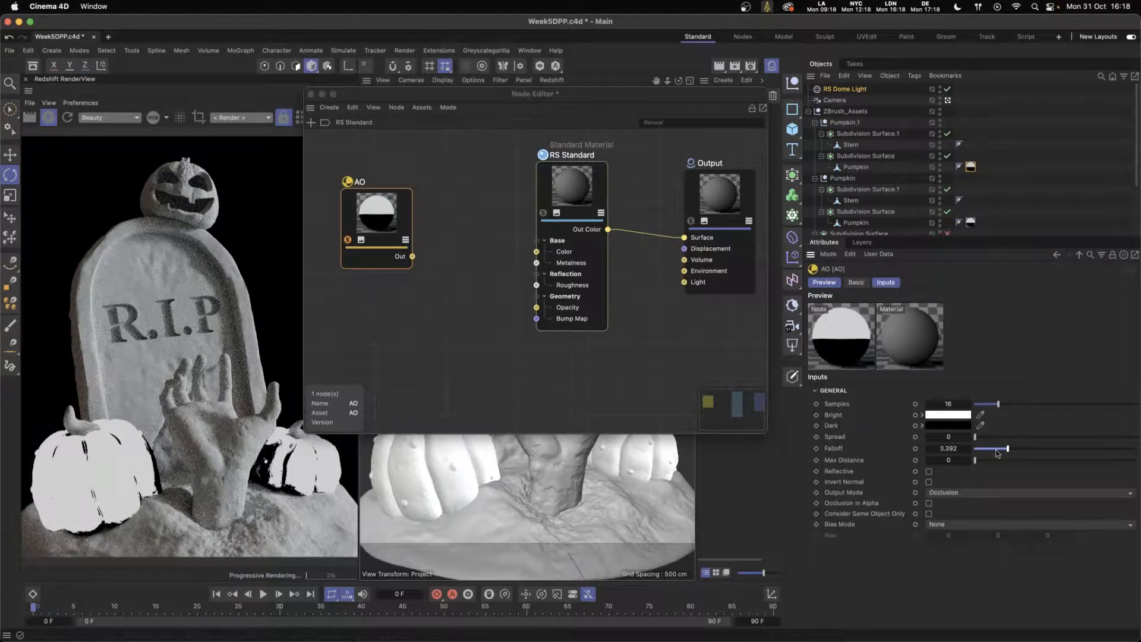
left_click(969, 451)
type("1")
key("Return")
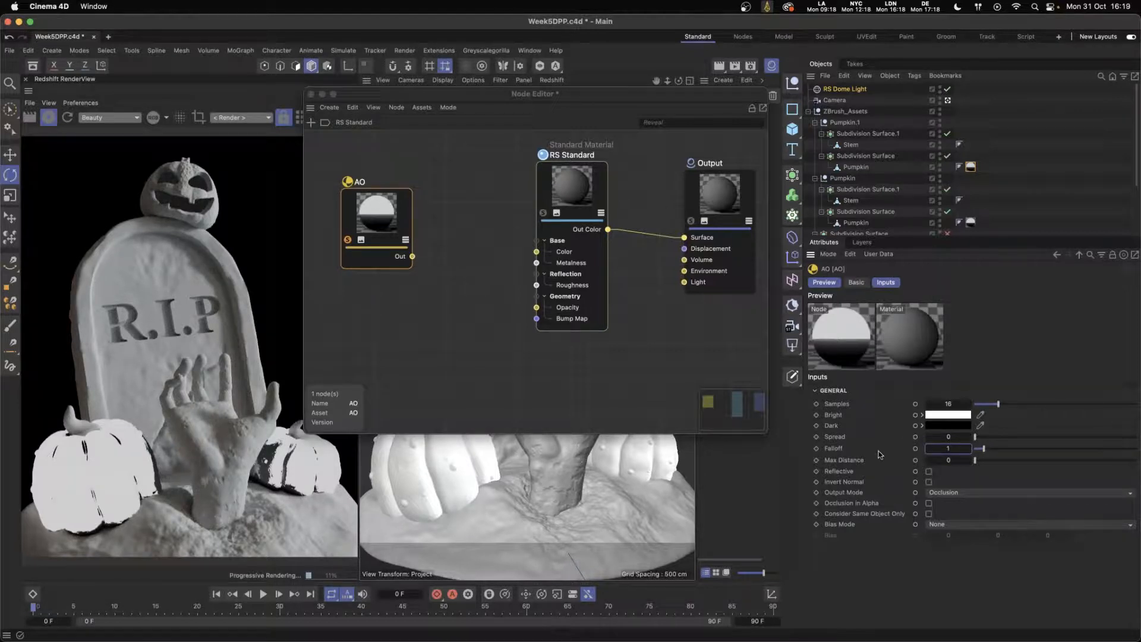
- Enable Reflective on the AO node and set its Output Mode to Return Bent Normals (World Space)
left_click(929, 471)
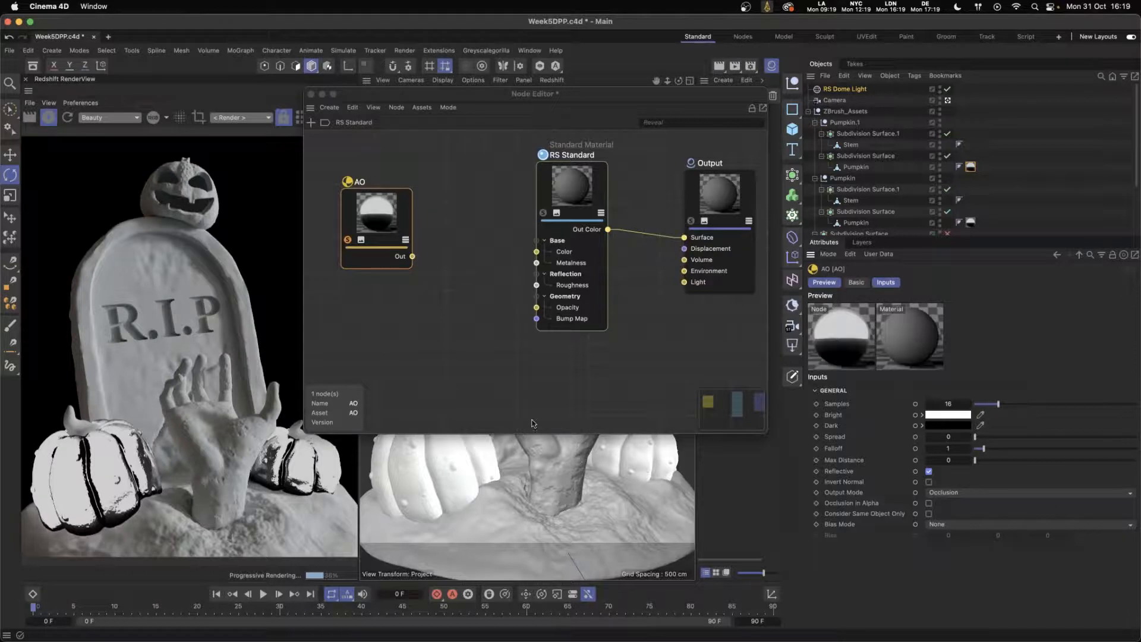
left_click(978, 494)
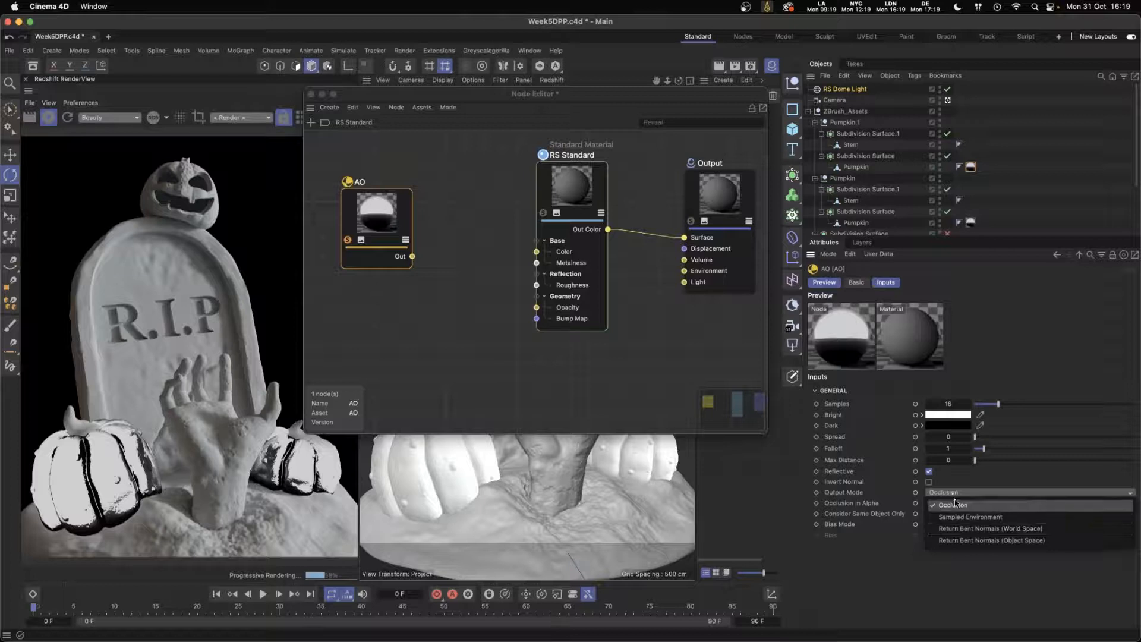
left_click(991, 531)
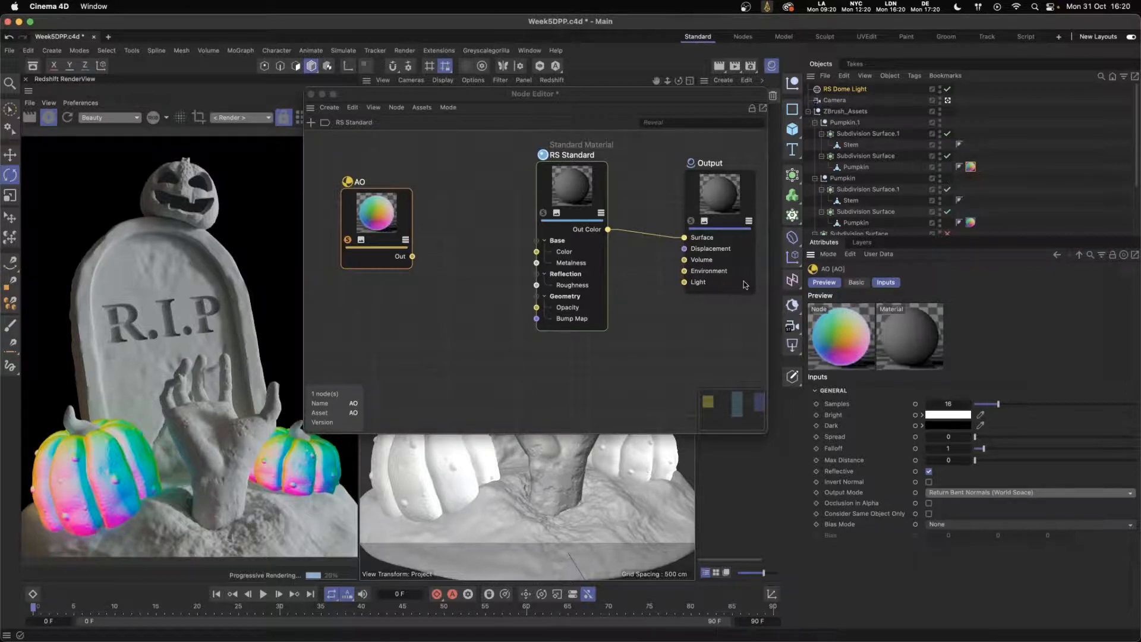
- Turn off the AO node's solo preview and add a Ramp node between AO and RS Standard
left_click_drag(392, 220, 376, 220)
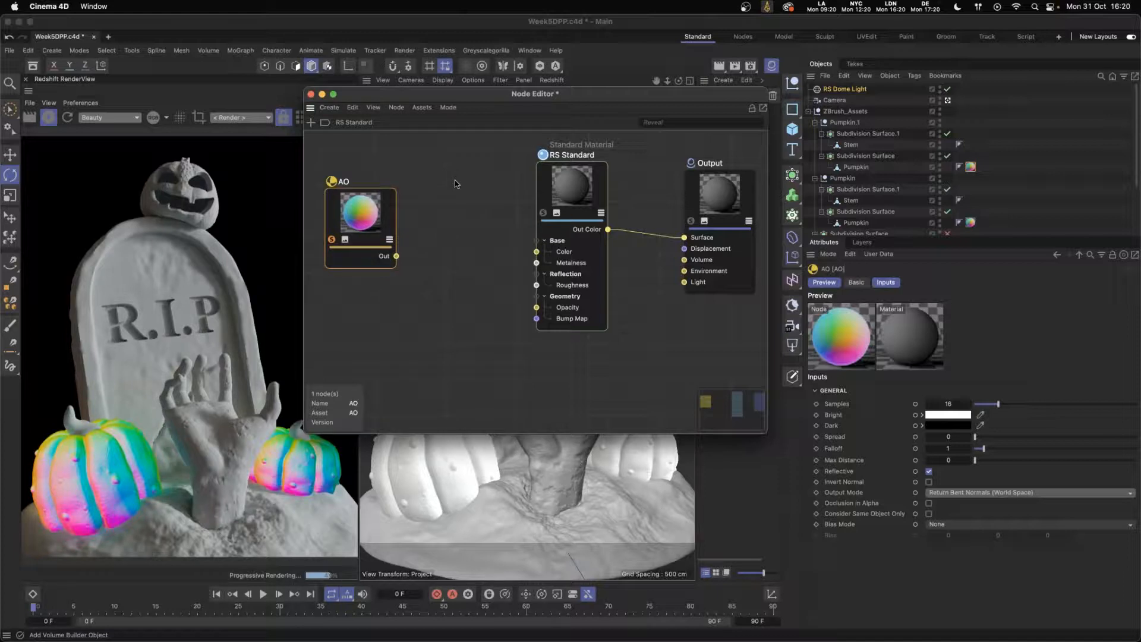
left_click(332, 239)
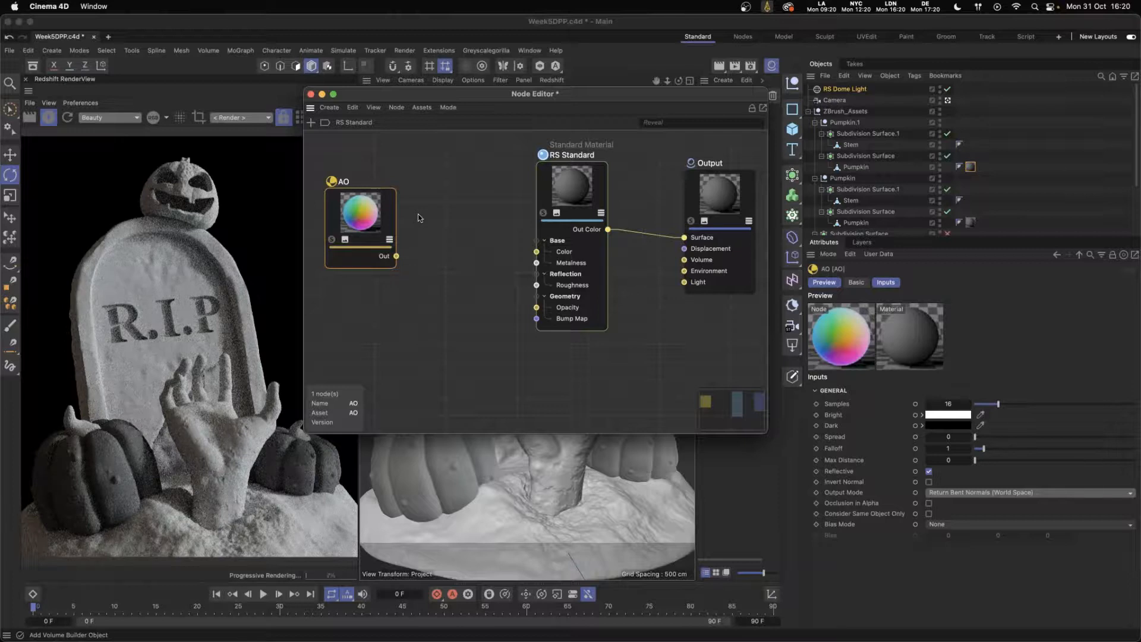
double_click(468, 196)
type("ramp")
key("Down")
key("Return")
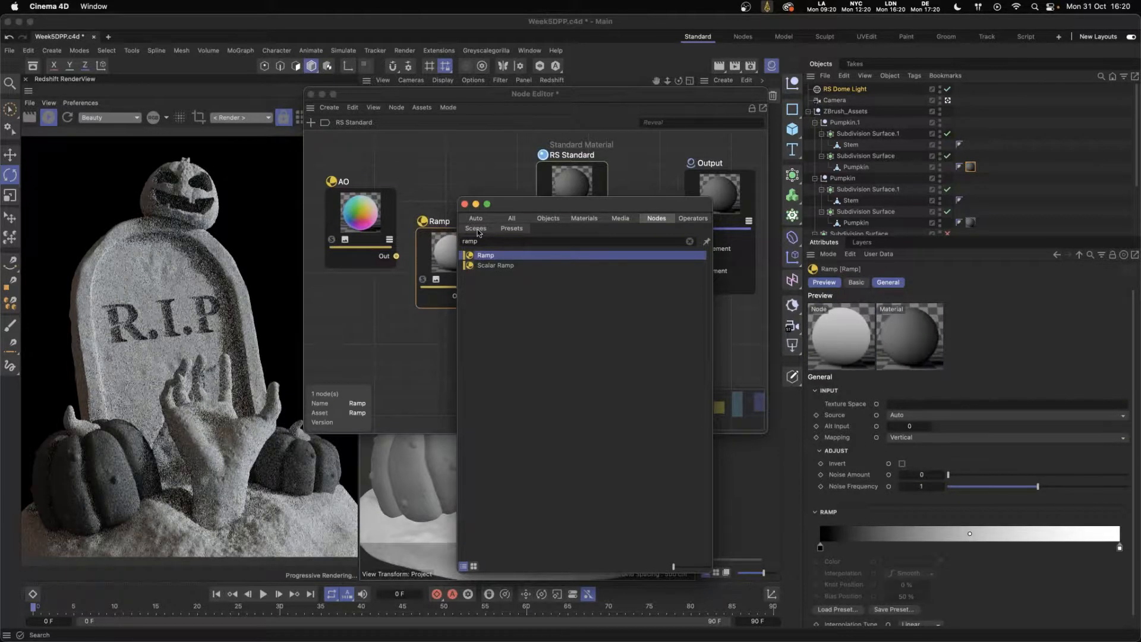
- Connect the AO output to the Ramp's Alt Input and the Ramp's Out Color to RS Standard's base Color
left_click_drag(448, 267, 463, 234)
left_click_drag(396, 256, 469, 217)
mouse_move(487, 229)
left_click(579, 254)
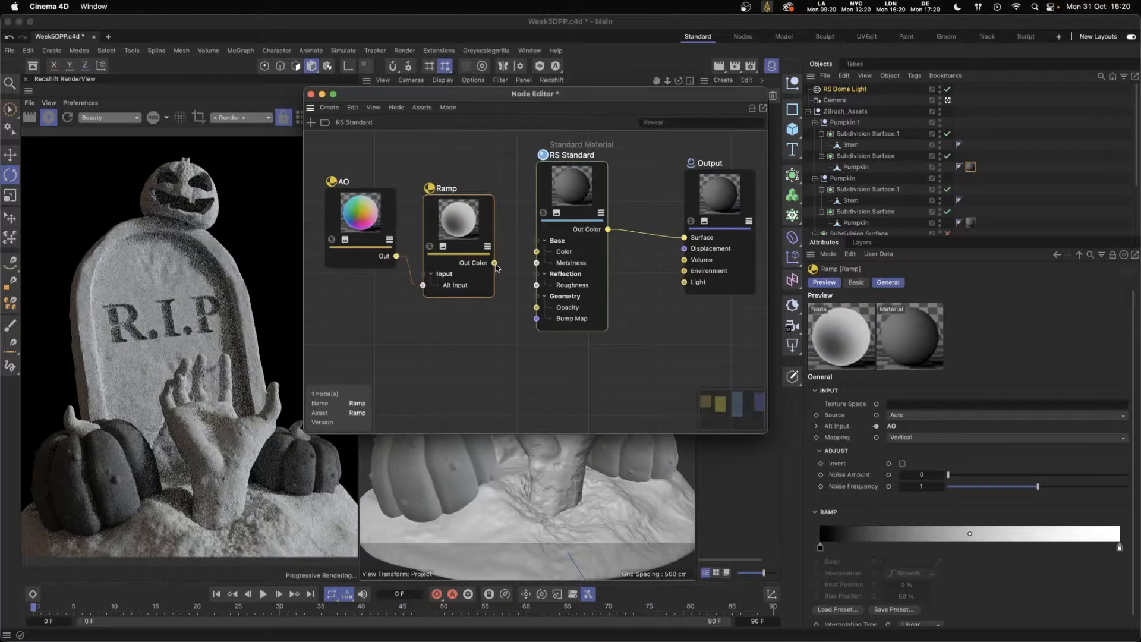
left_click_drag(496, 263, 538, 252)
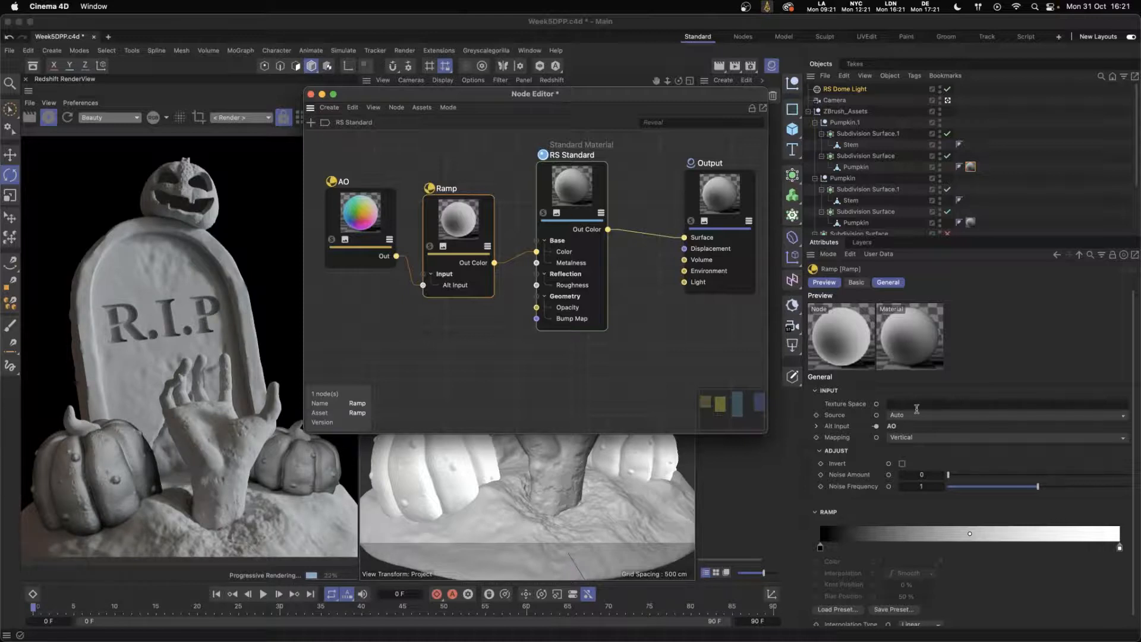
- Add a knot at the middle of the ramp and set all three knots to Step interpolation
left_click(820, 545)
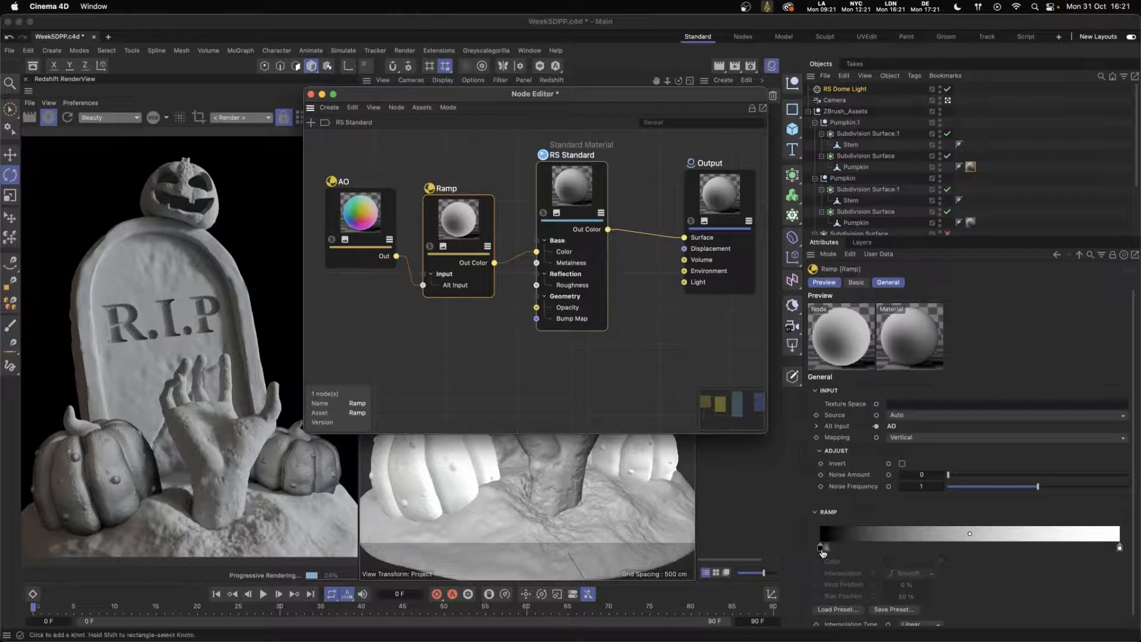
left_click(969, 547)
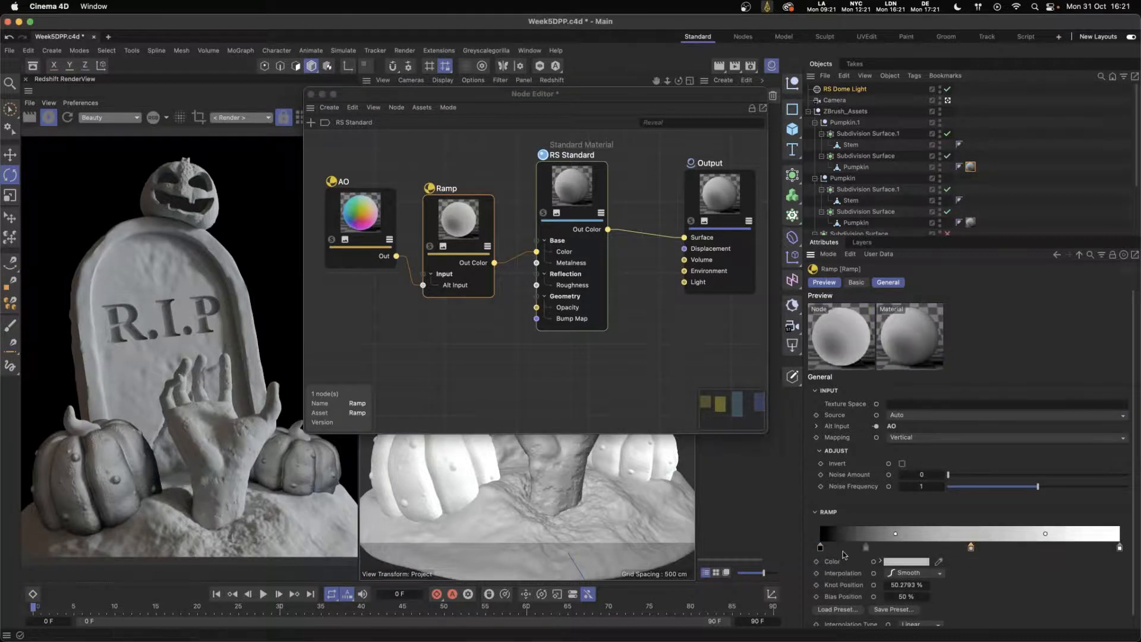
left_click(971, 547, "shift")
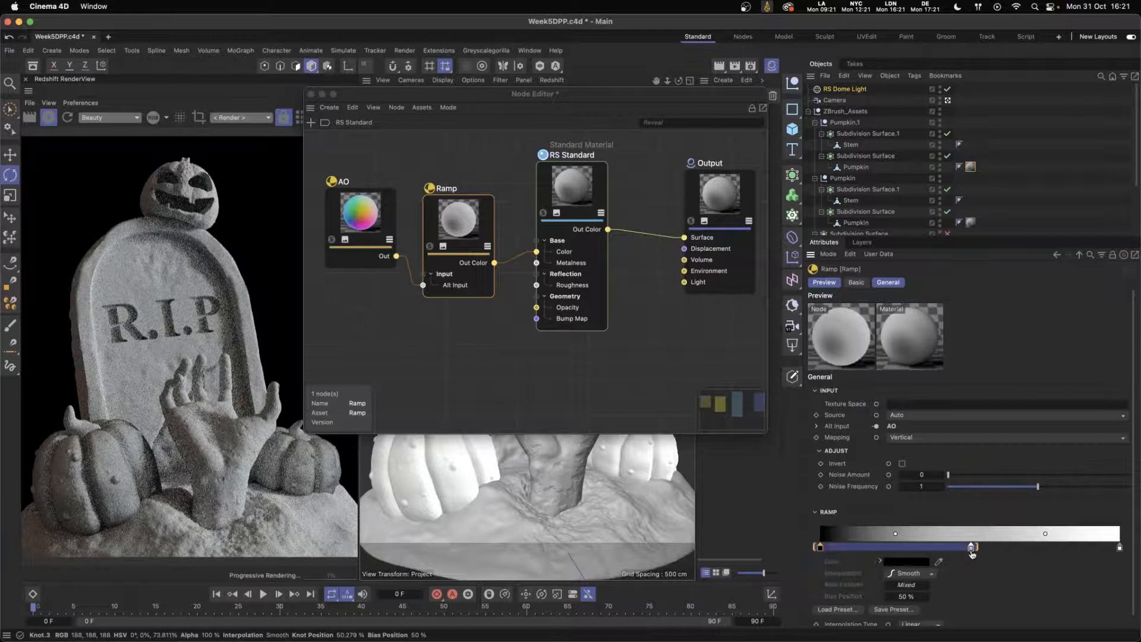
left_click(1120, 547, "shift")
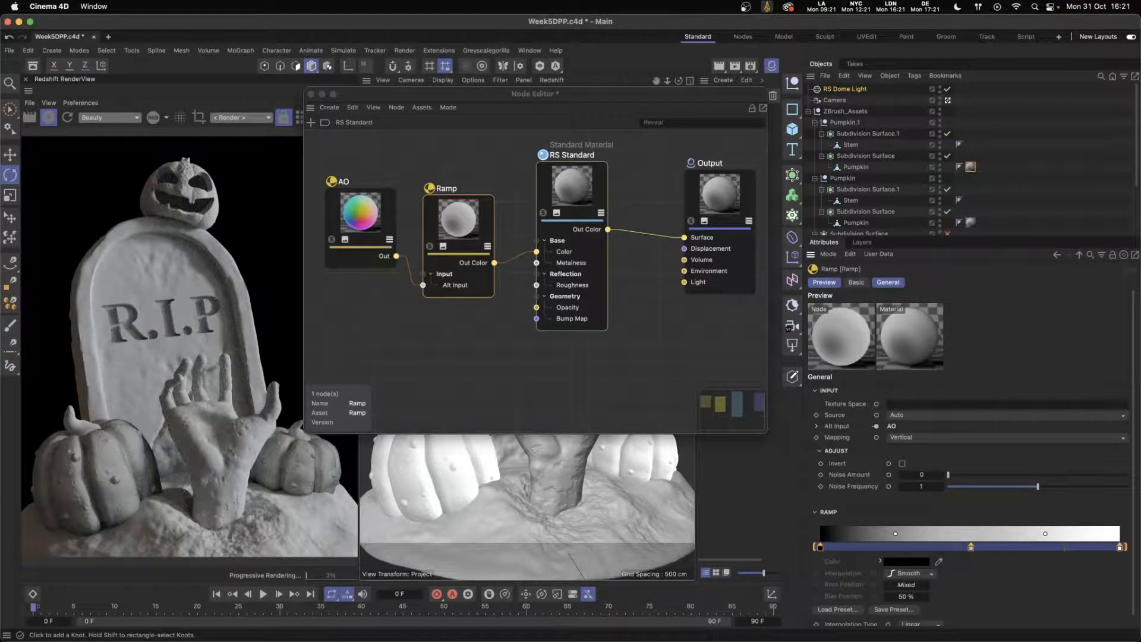
left_click(929, 574)
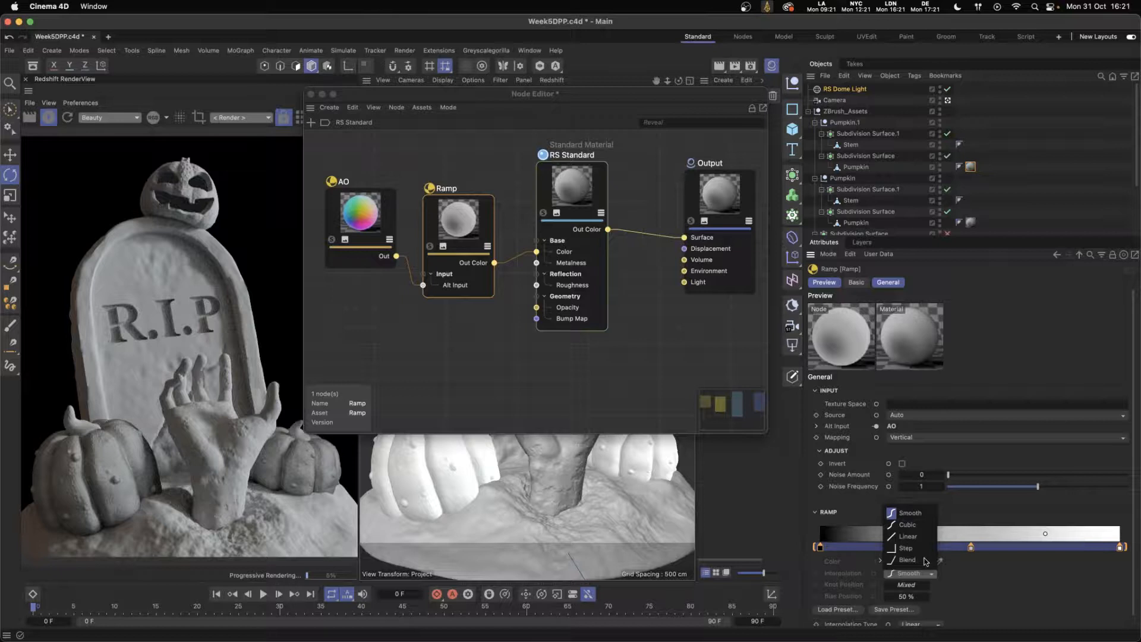
left_click(908, 548)
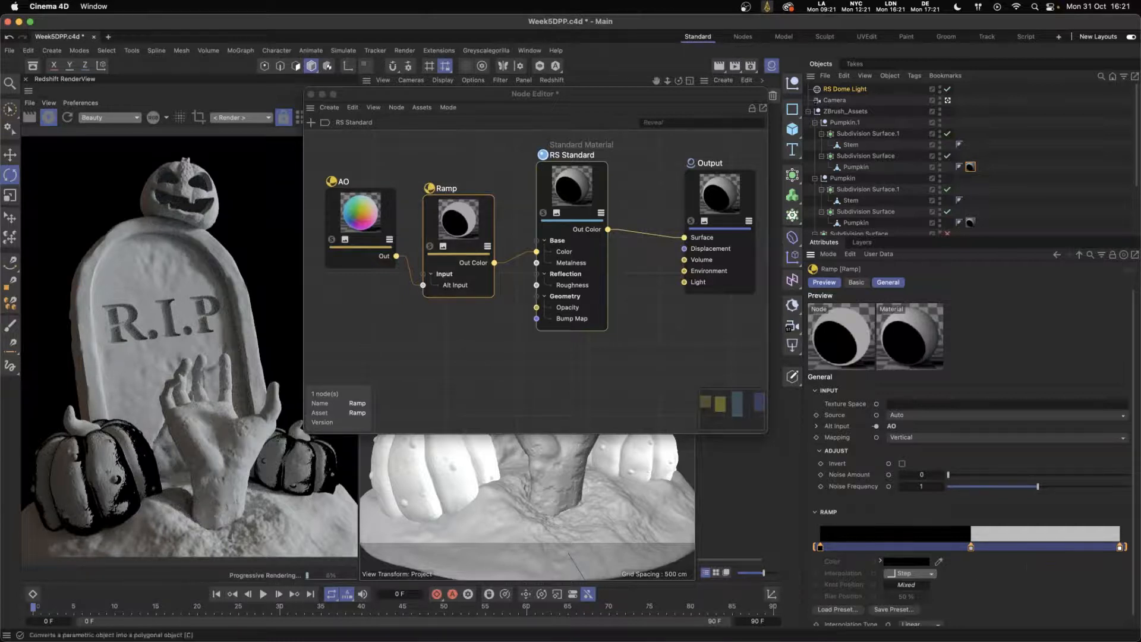
- Move the middle ramp knot to about 32% and the white end knot to about 72%
left_click(982, 548)
left_click_drag(972, 547, 917, 547)
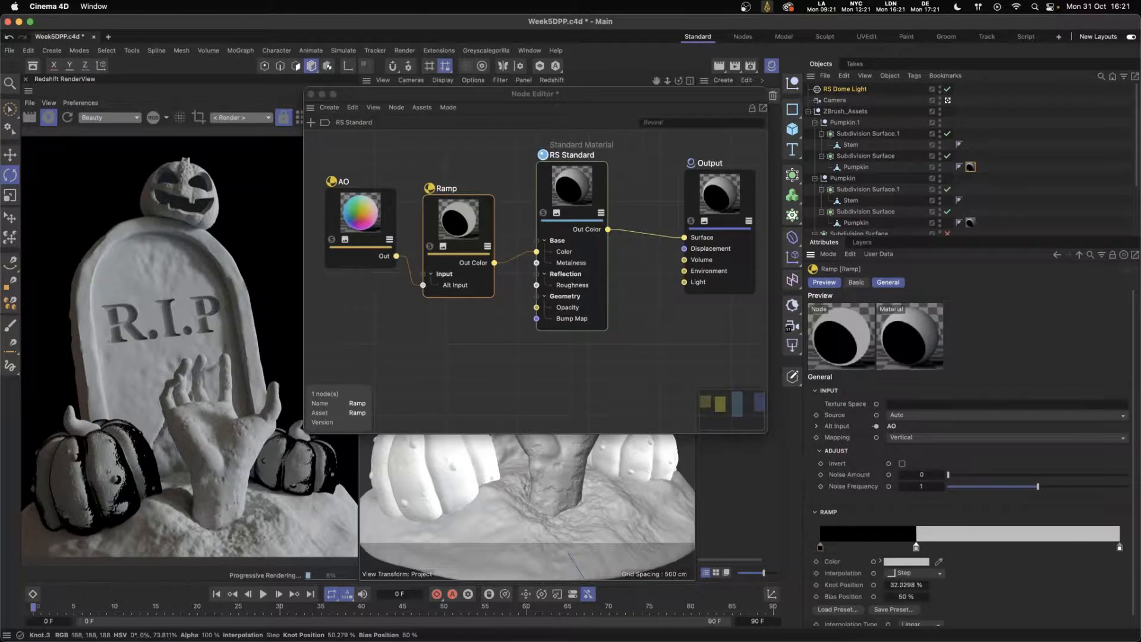
left_click_drag(1119, 547, 1036, 547)
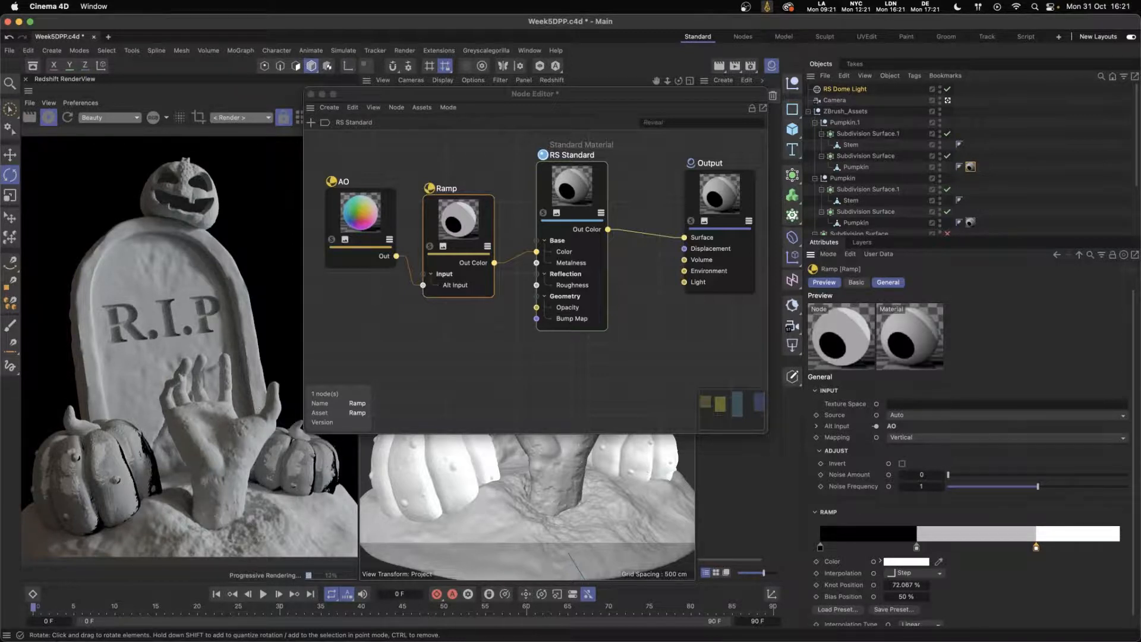
- Try hex 1F3613 on the middle ramp knot, and set its color to hex CE5F15
left_click(917, 546)
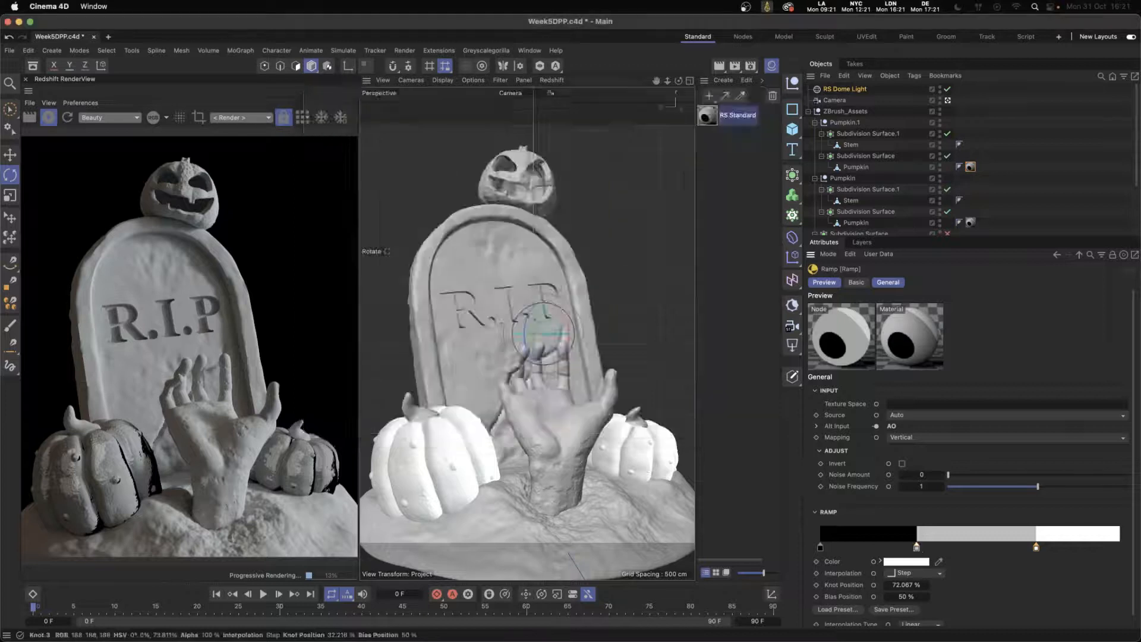
left_click(907, 561)
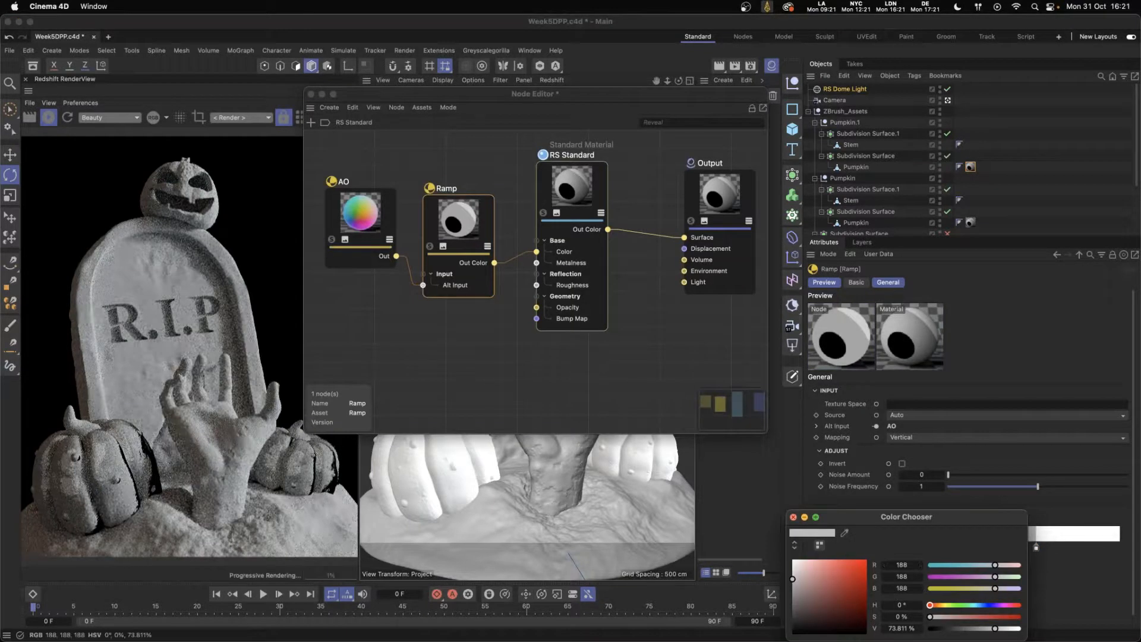
left_click(793, 517)
left_click(890, 565)
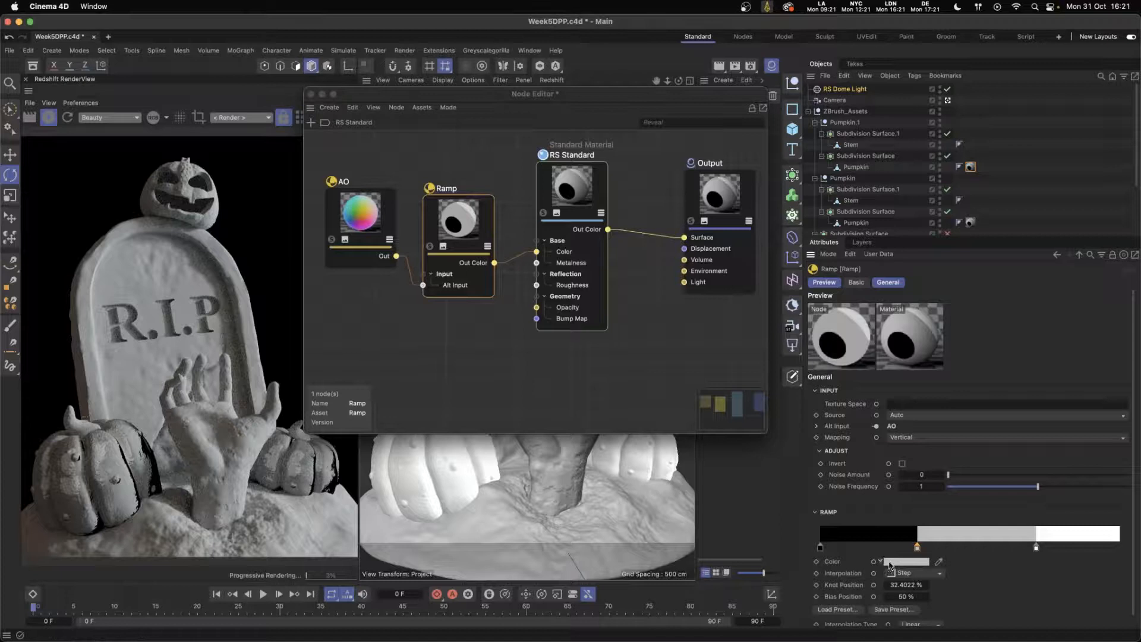
left_click(883, 562)
left_click(1019, 573)
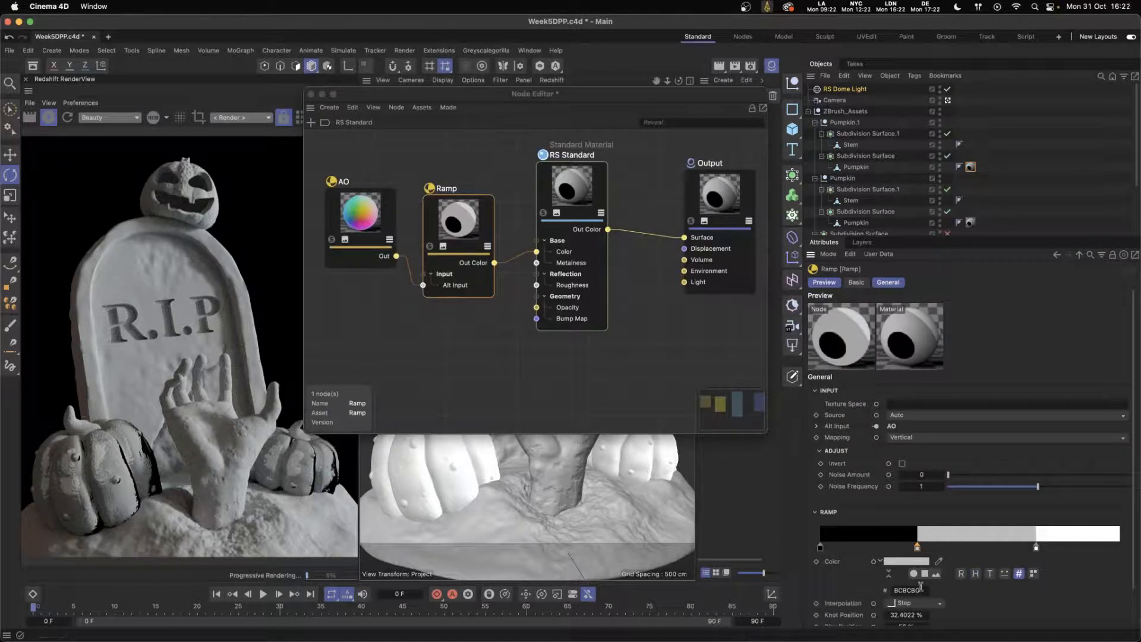
type("113613")
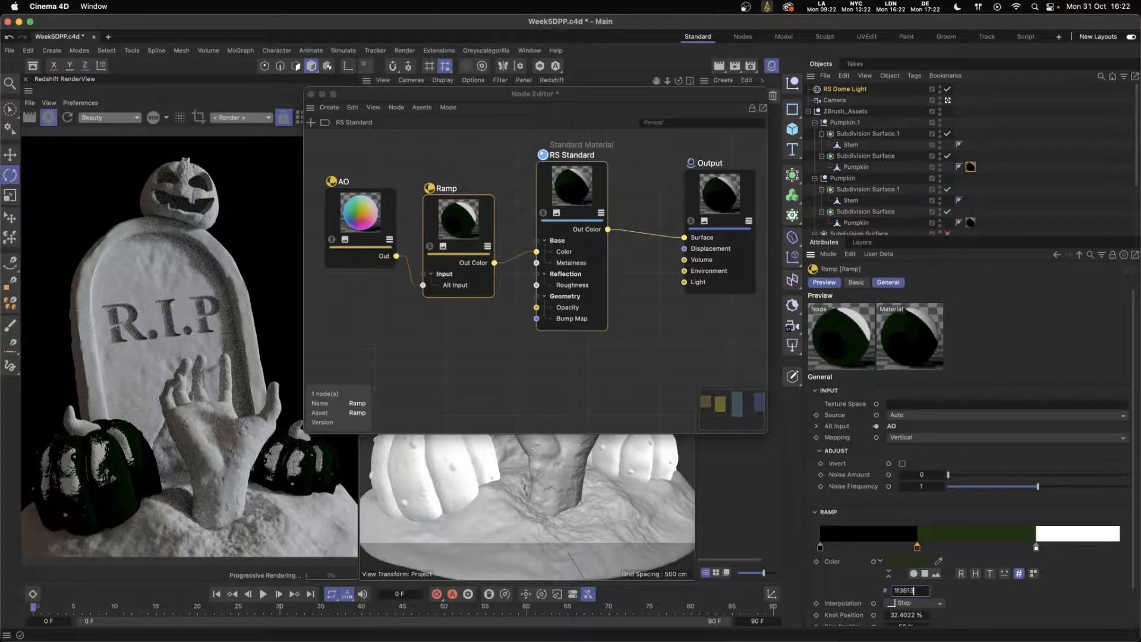
key("Return")
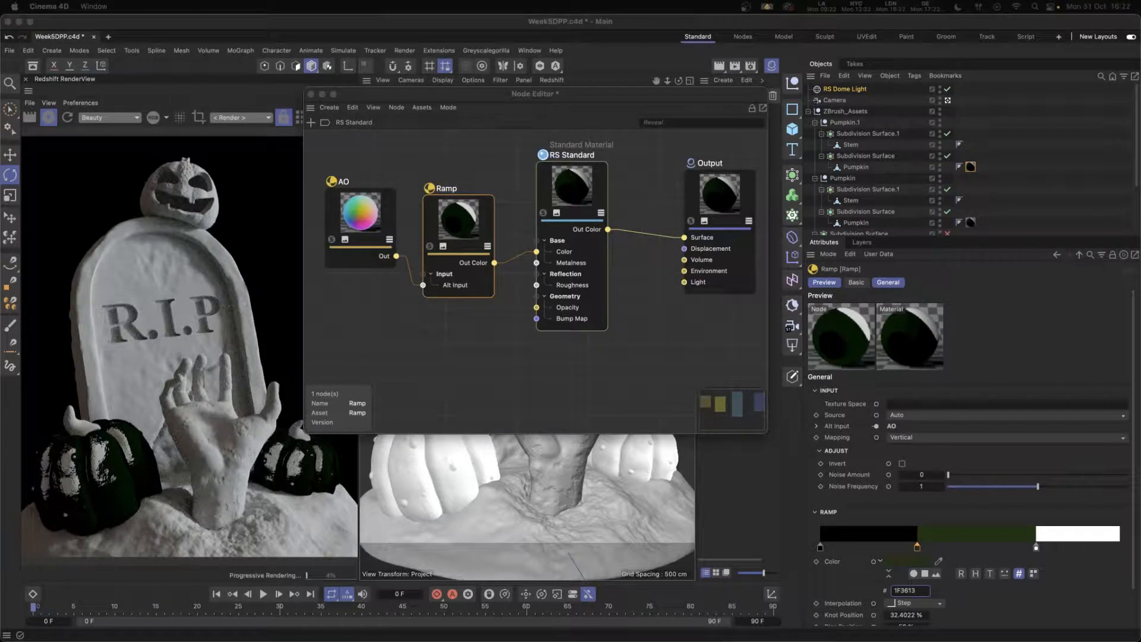
left_click(927, 590)
double_click(913, 590)
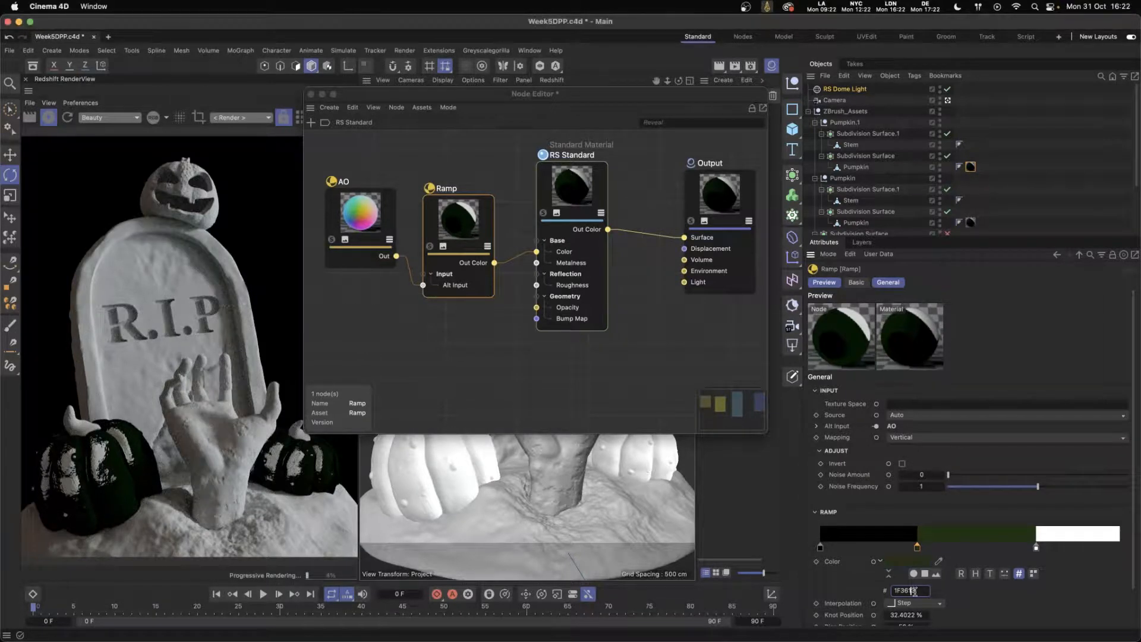
type("ce5f15")
- Give the last ramp knot the hex color CE5F15 and reduce its saturation to 36%
left_click(1036, 547)
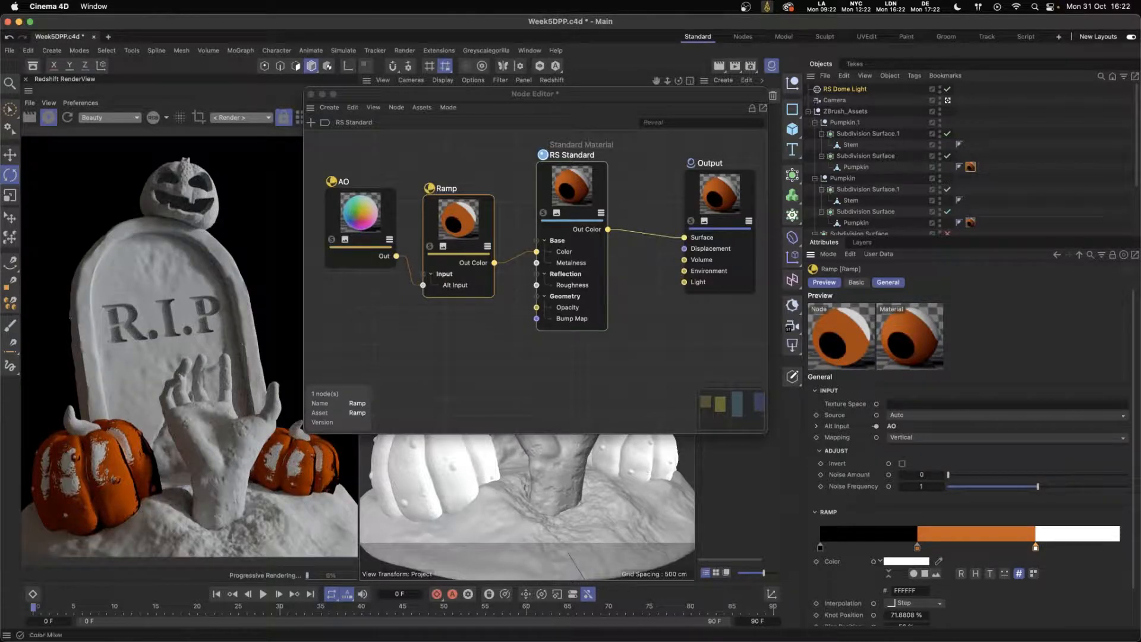
left_click(904, 590)
type("ce5f15")
key("Return")
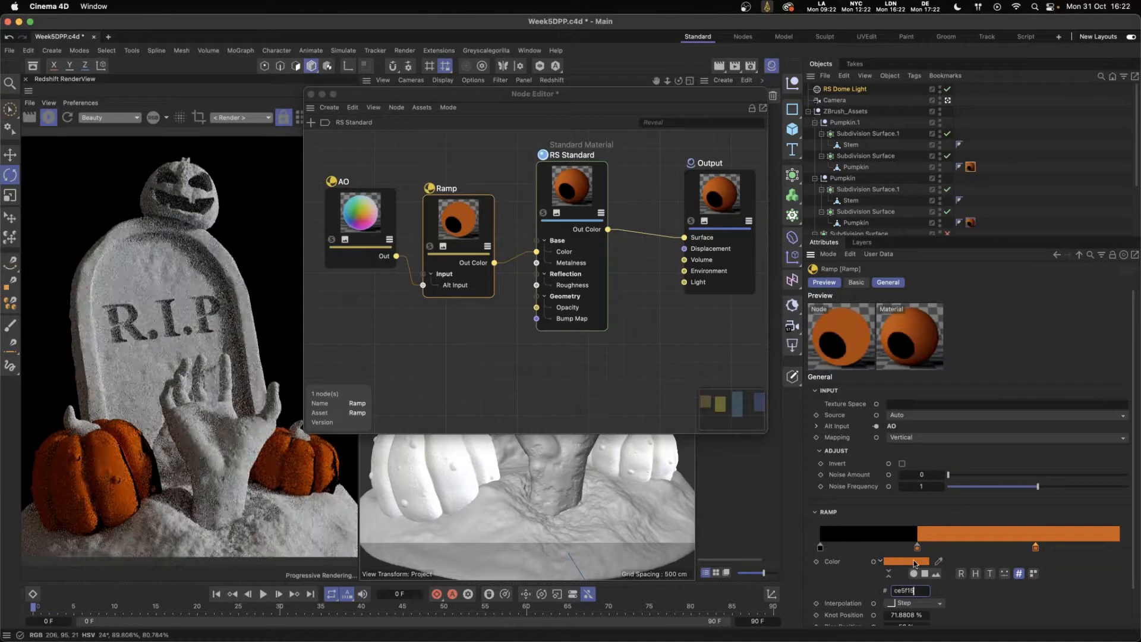
left_click(906, 562)
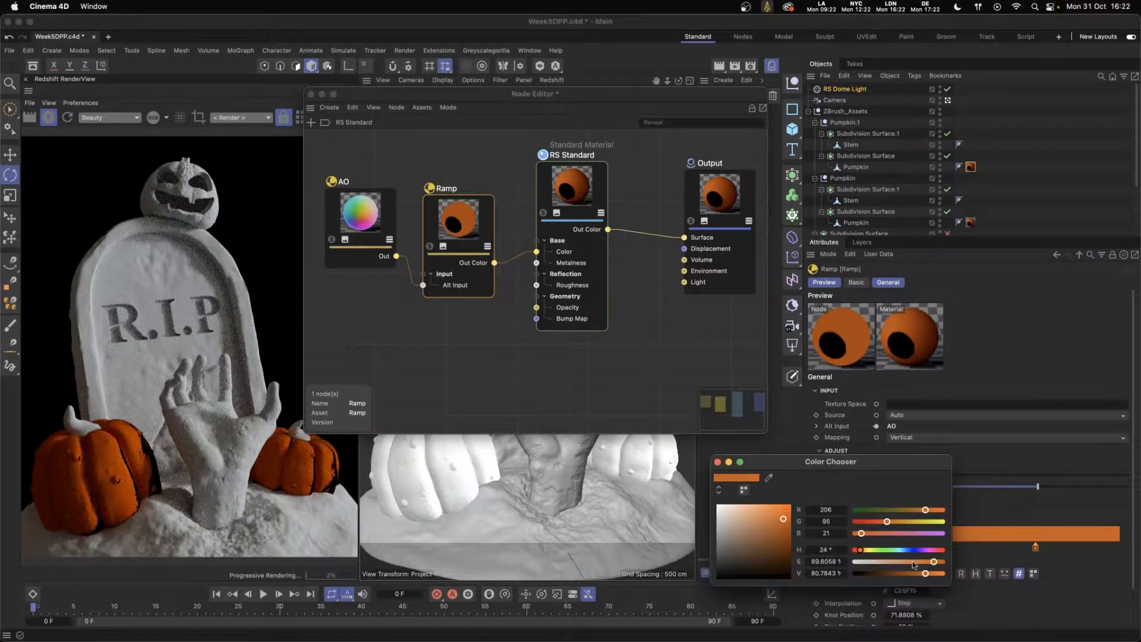
left_click(914, 562)
left_click(904, 564)
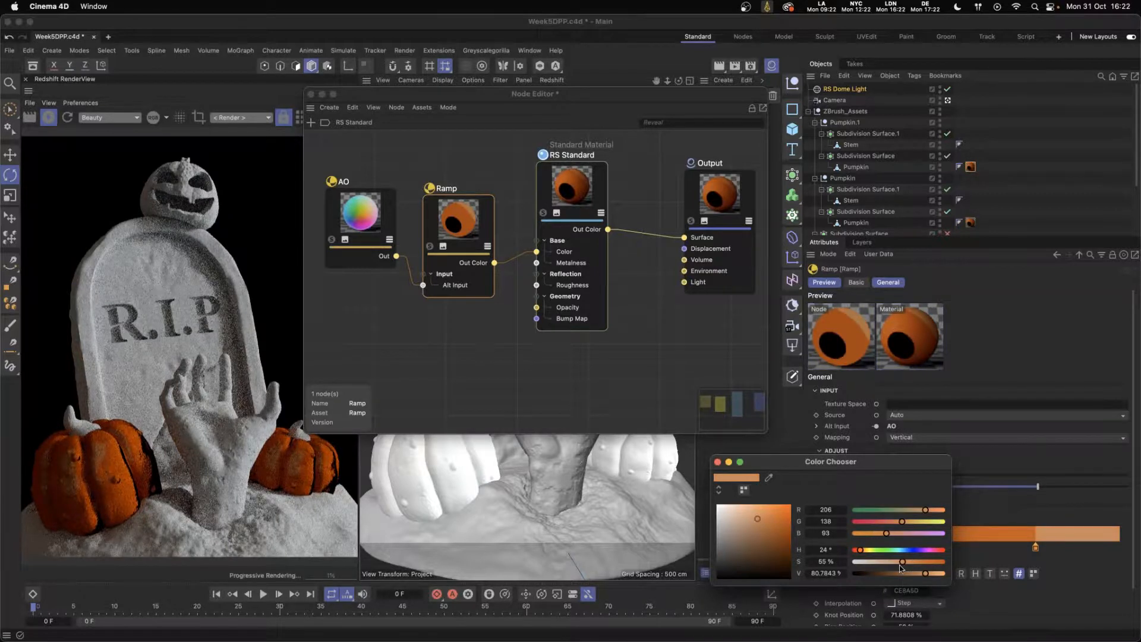
left_click(886, 561)
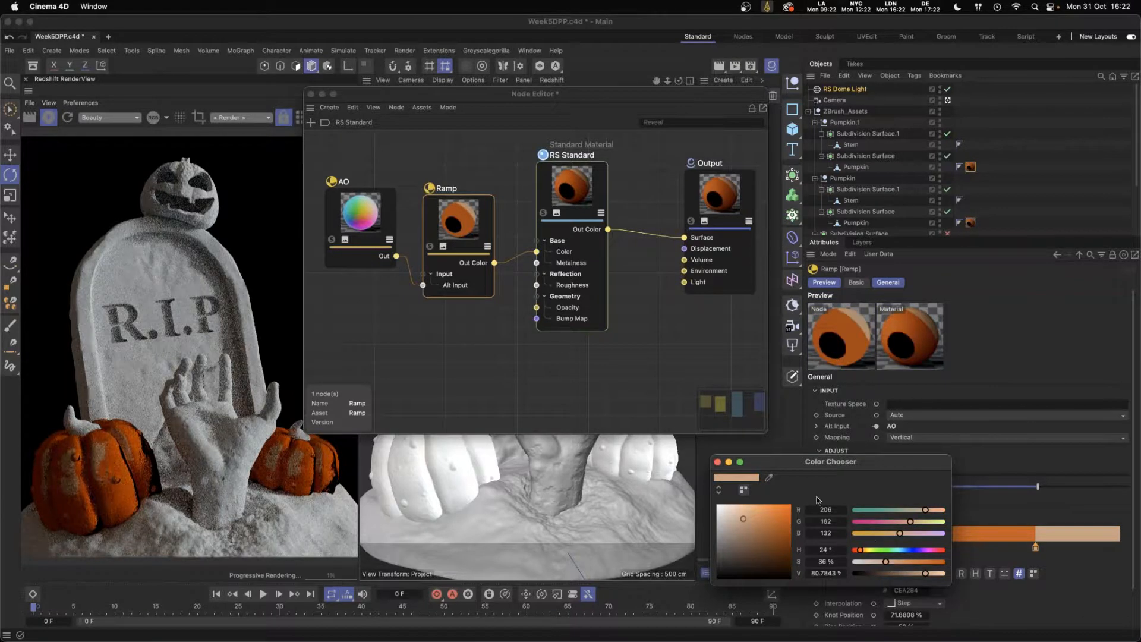
left_click(718, 462)
- Give the first ramp knot the hex color CE5F15 and darken it to a value of 39%
left_click(820, 546)
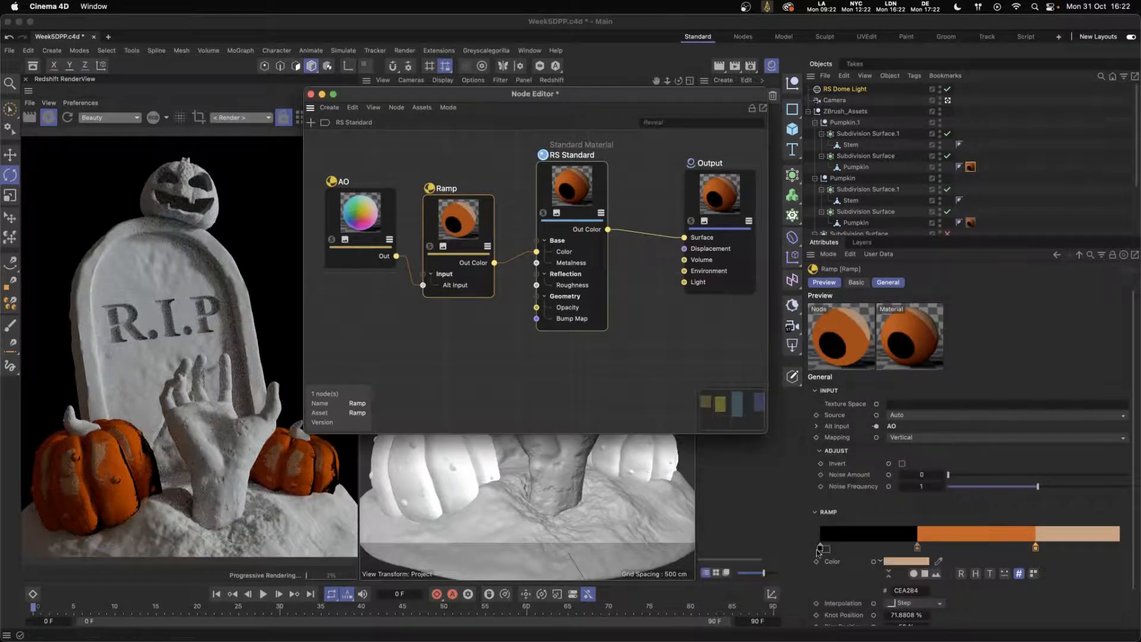
left_click(913, 590)
double_click(912, 590)
type("CE5F15")
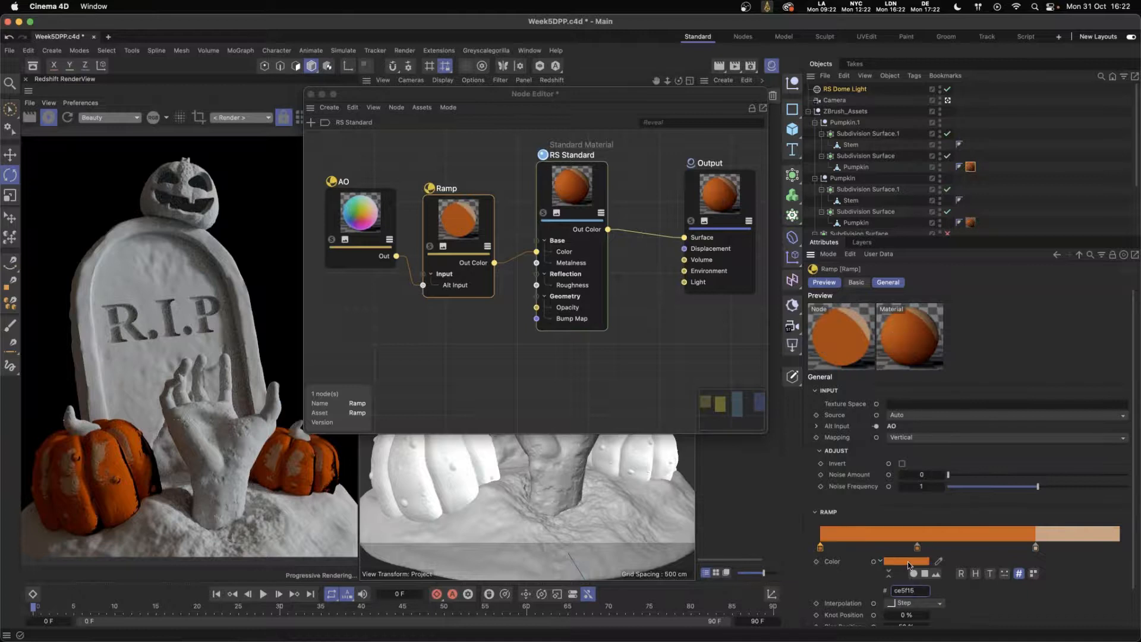
left_click(907, 560)
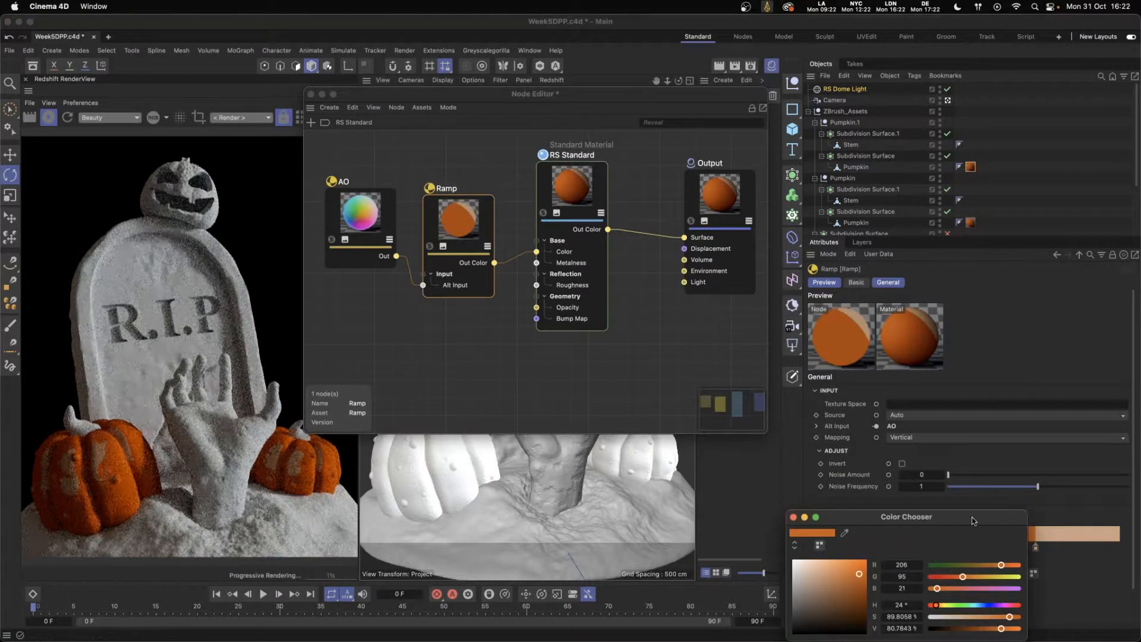
left_click_drag(935, 576, 919, 574)
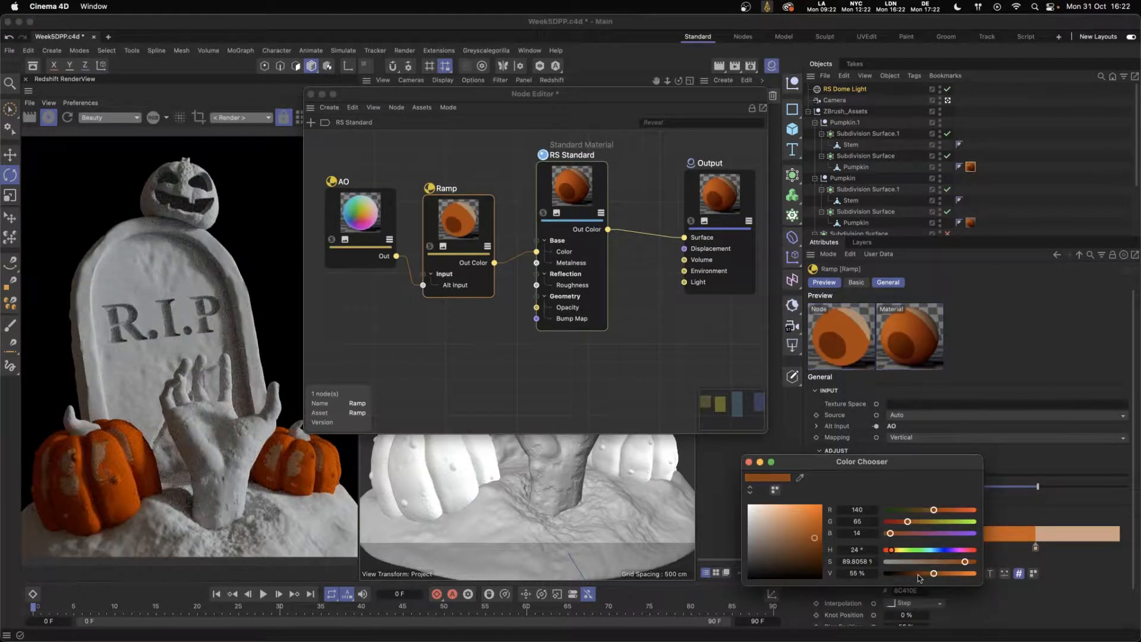
left_click(913, 573)
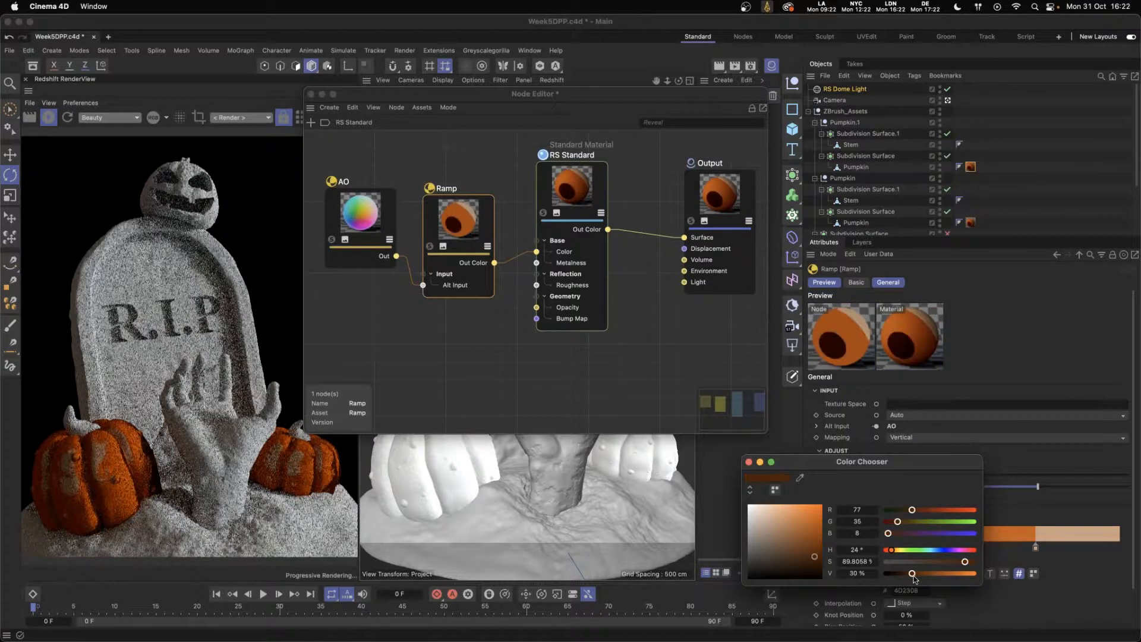
left_click(919, 574)
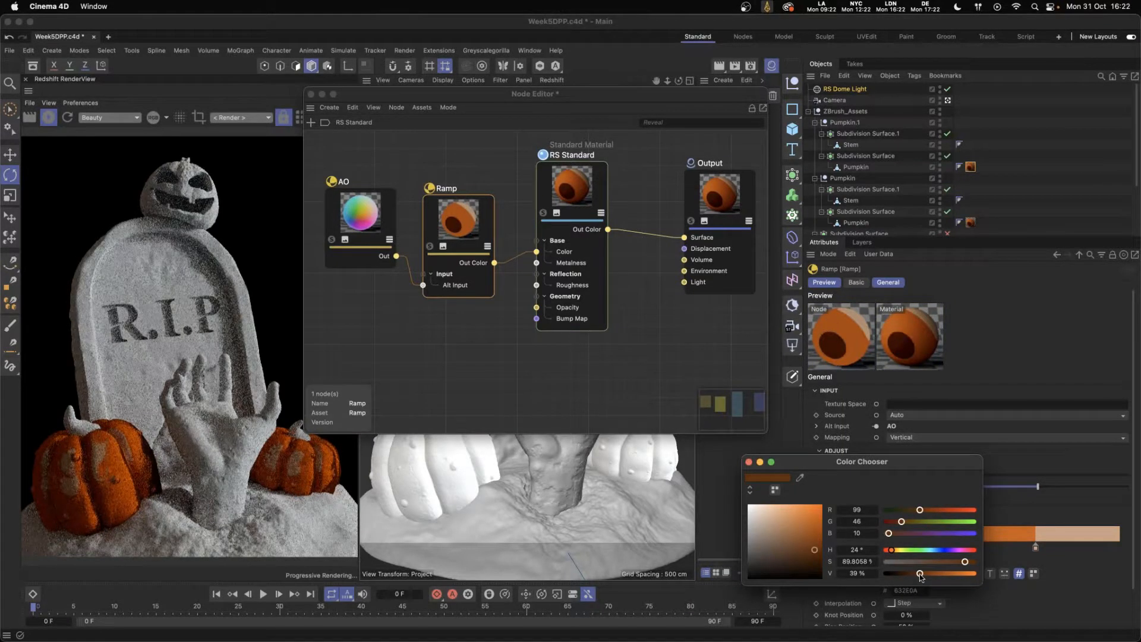
left_click(749, 463)
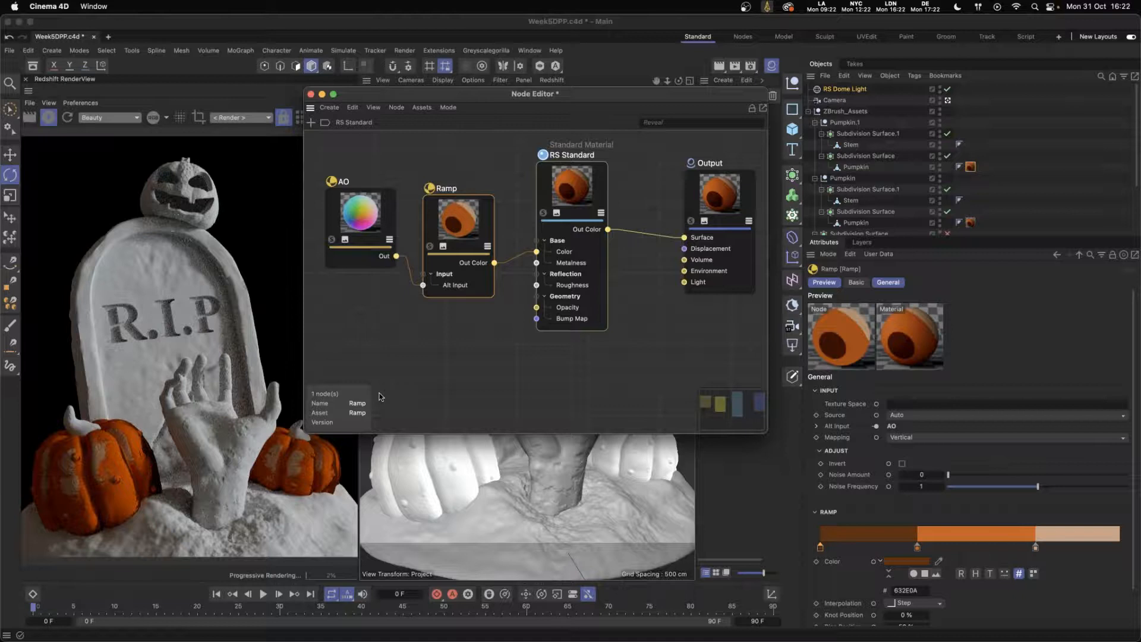
- Rearrange the AO, Ramp and RS Standard nodes to tidy the upper part of the material graph
left_click_drag(480, 226, 486, 200)
left_click_drag(359, 223, 353, 193)
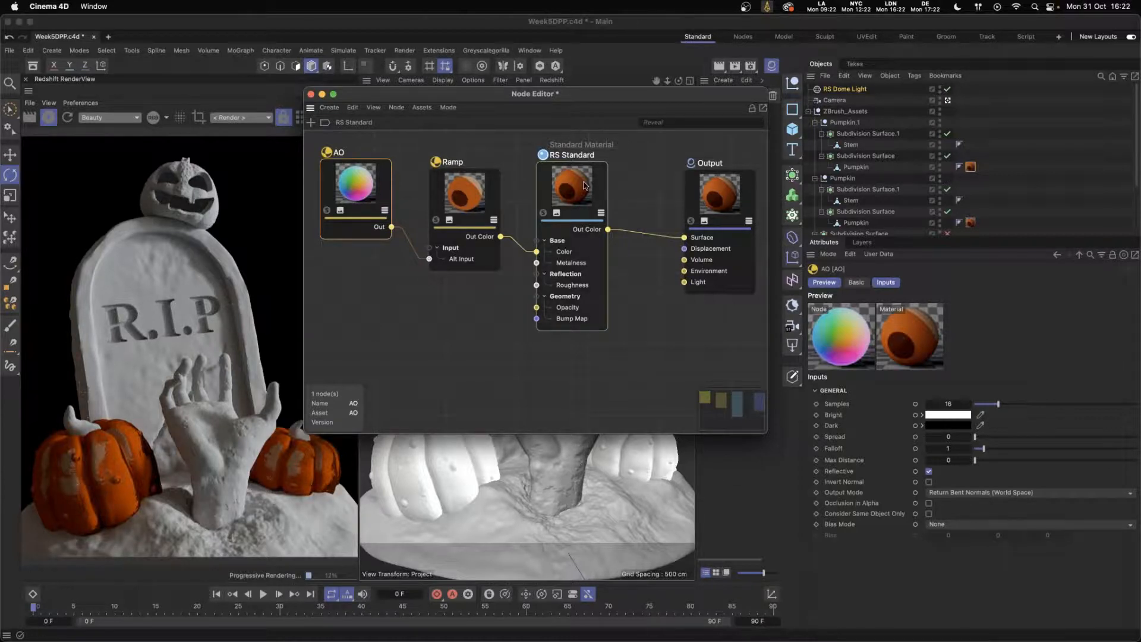
left_click_drag(584, 185, 598, 181)
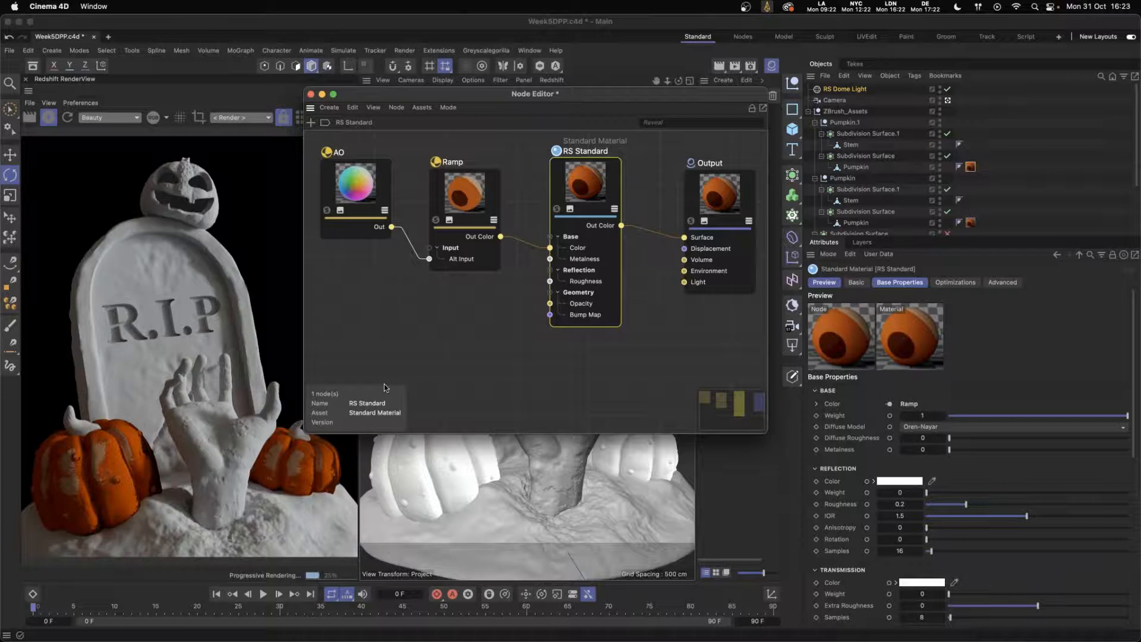
- Add a Fresnel node below the AO node and solo its output for preview
double_click(365, 338)
type("fres")
double_click(401, 324)
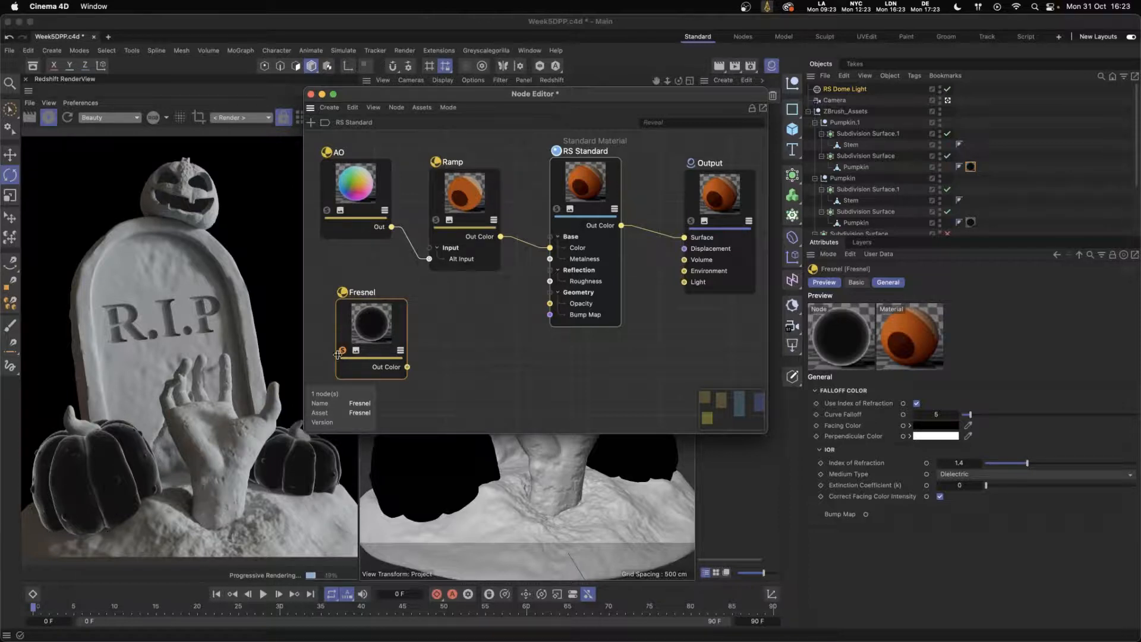
- Add a Ramp node beside the Fresnel node, feed Fresnel's Out Color into its Alt Input, and solo the ramp
double_click(460, 326)
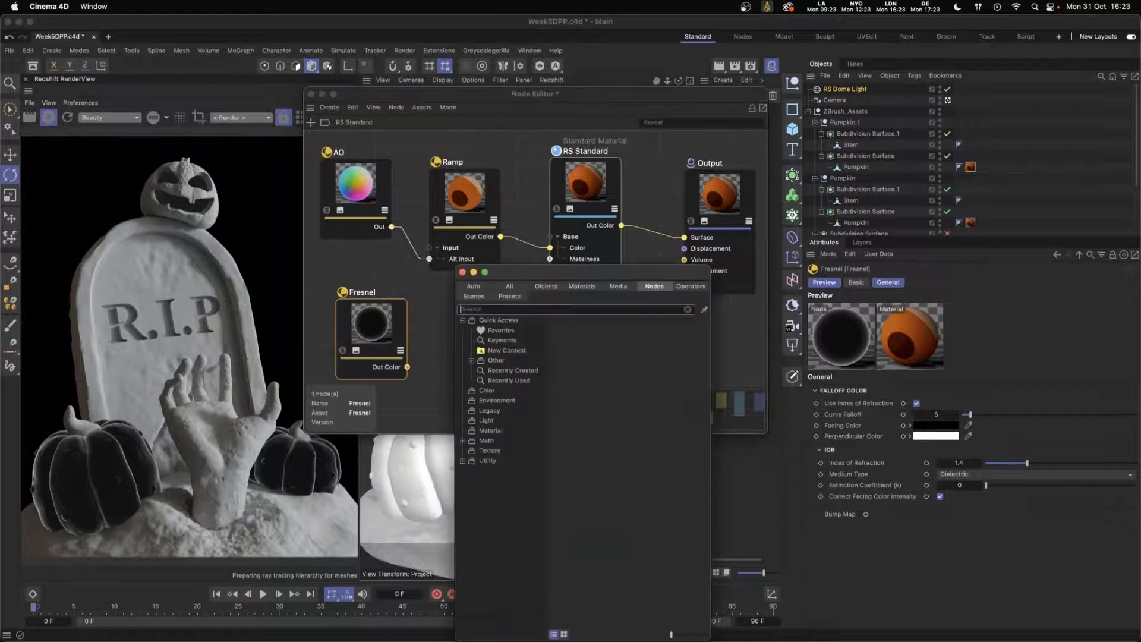
type("ramp")
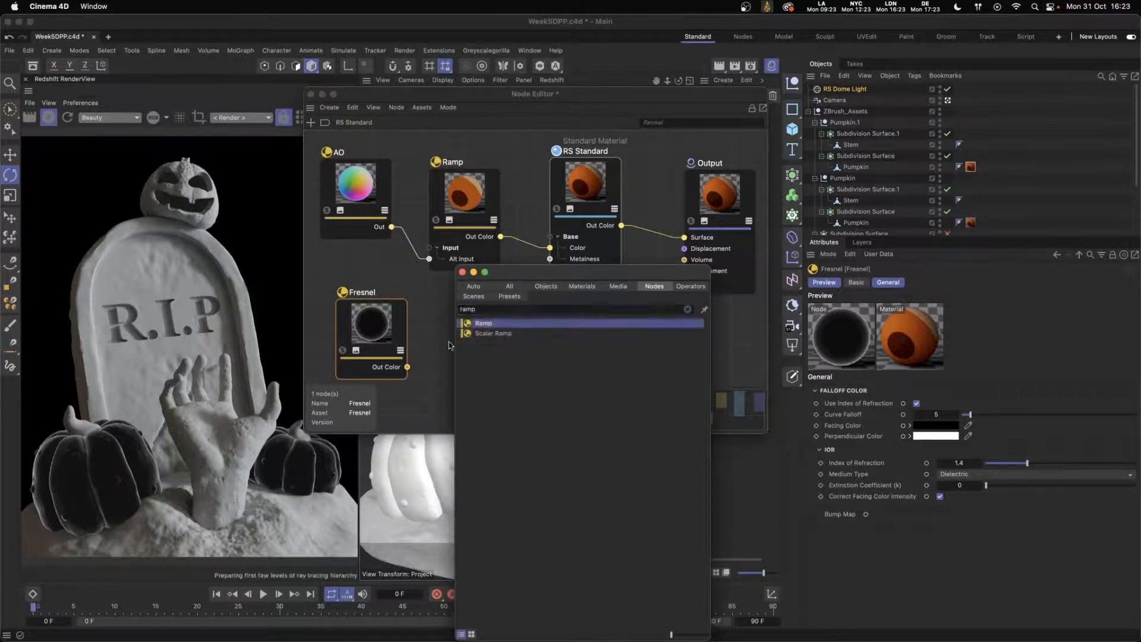
key("Return")
left_click_drag(448, 343, 465, 355)
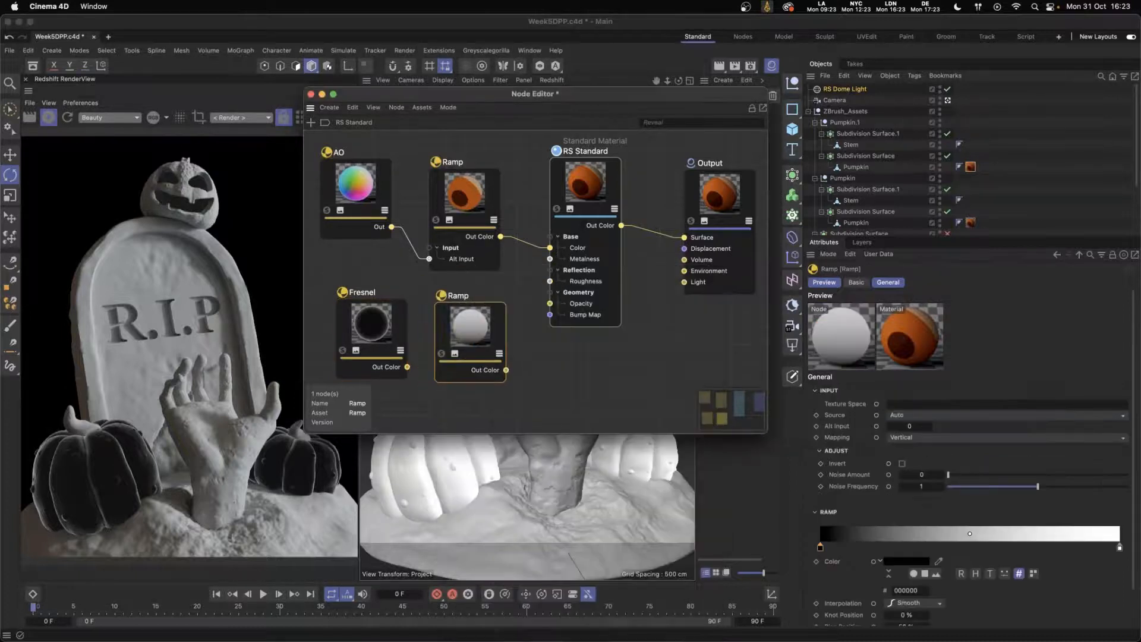
double_click(477, 335)
mouse_move(564, 339)
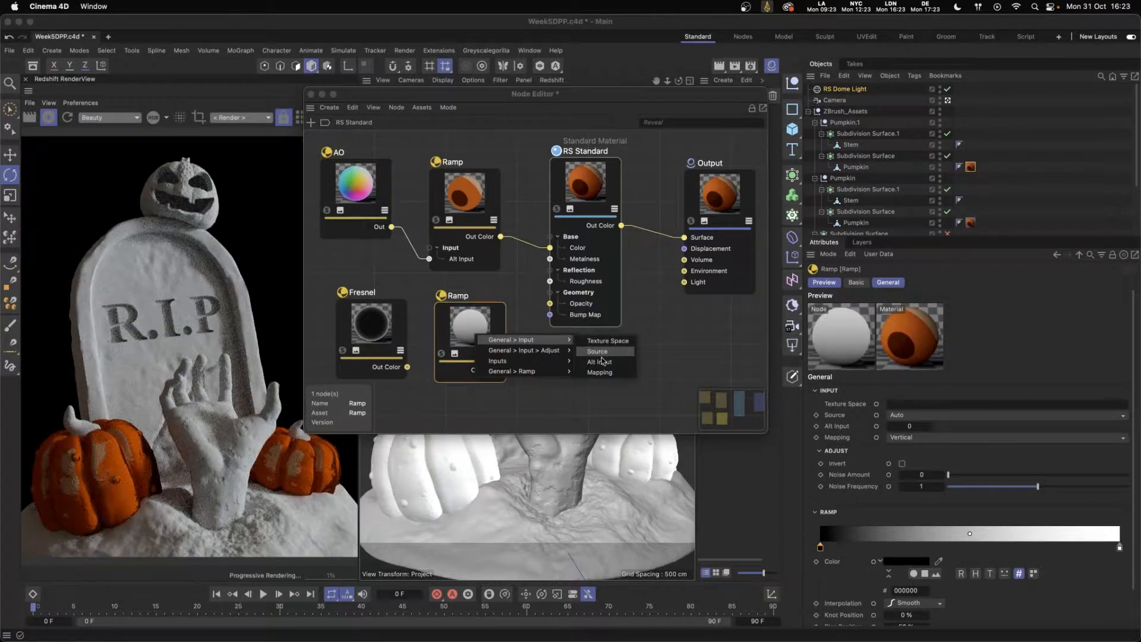
left_click(601, 362)
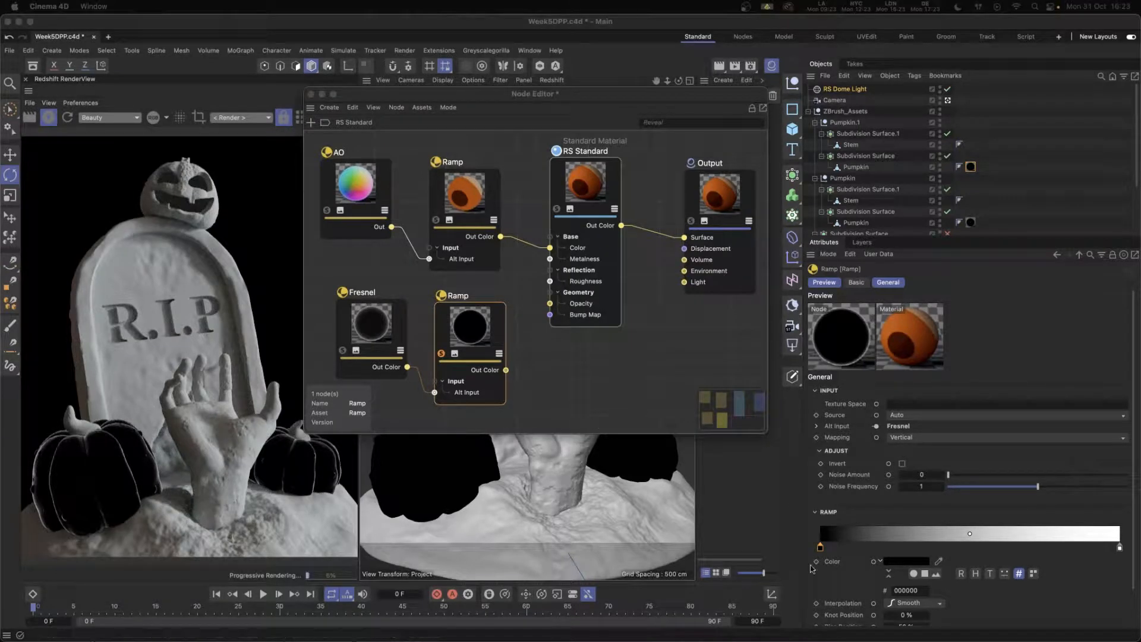
- Clean up the extra knot at the Fresnel ramp's bright end, leaving a single white knot at 100%
left_click(820, 549)
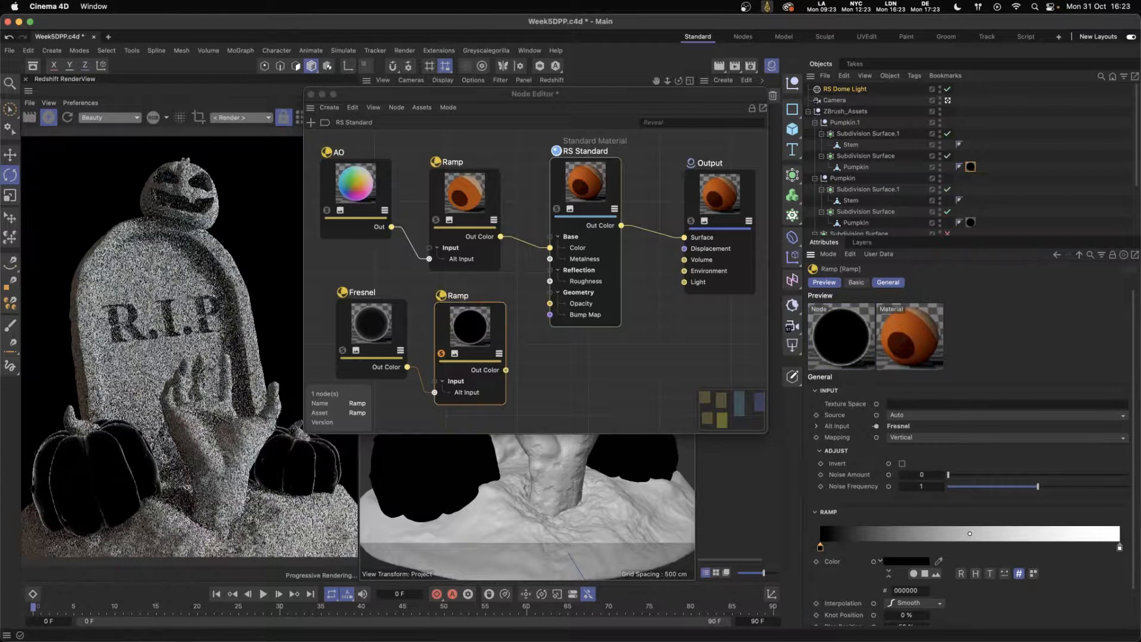
left_click(1119, 547)
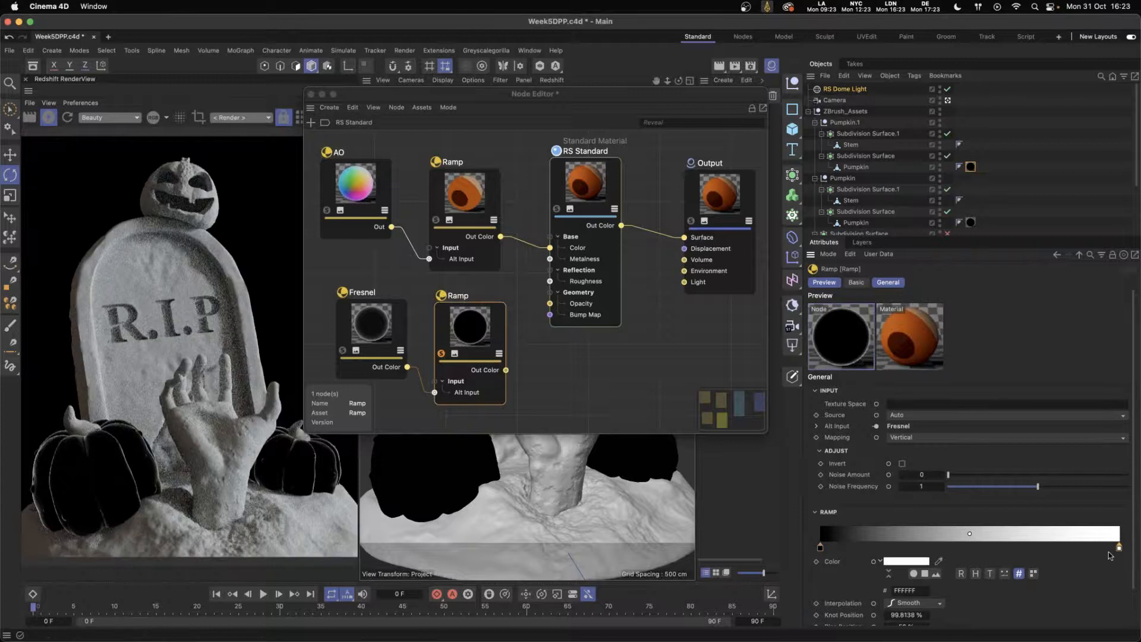
left_click(820, 547)
left_click_drag(1119, 548, 1117, 549)
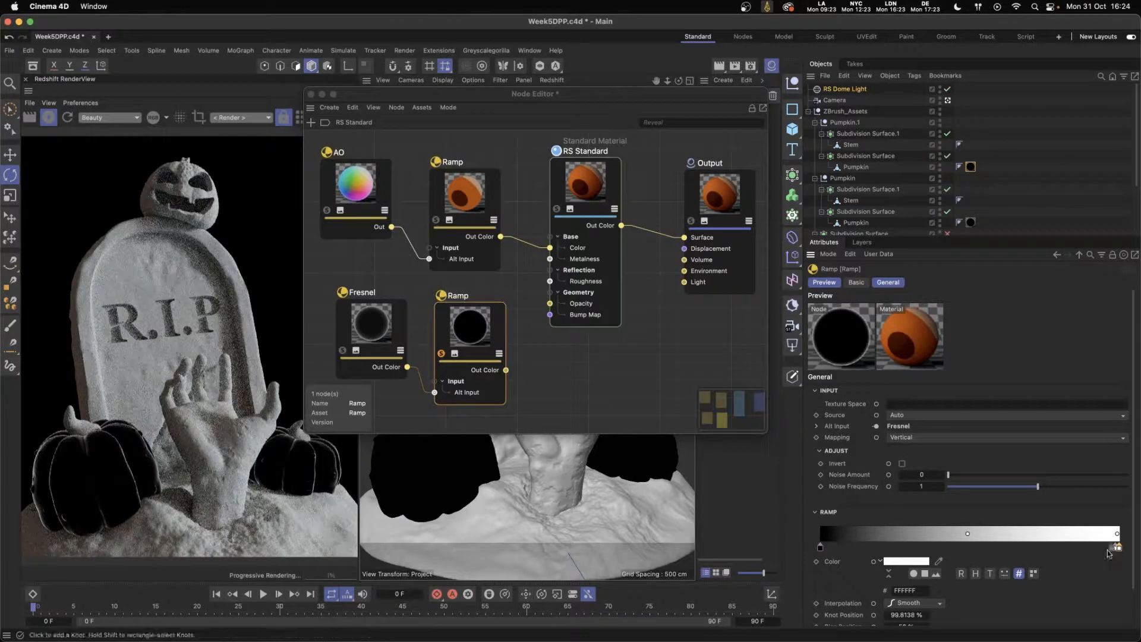
key("Delete")
scroll(1117, 550, "down", 1)
left_click(1117, 527)
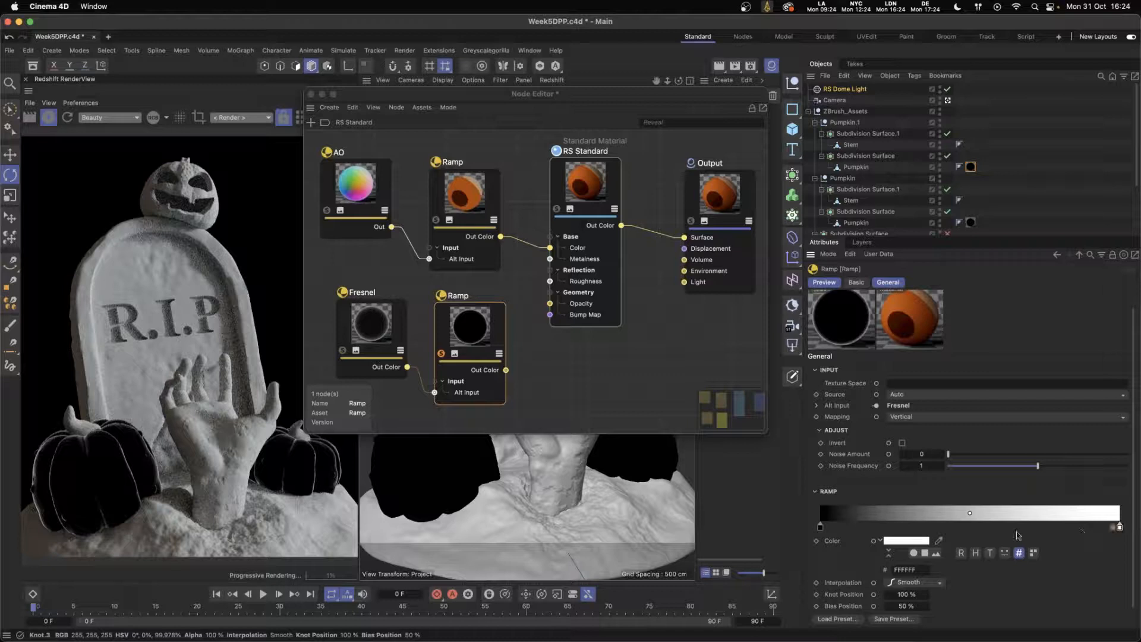
- Set the interpolation of both the black and white knots of the Fresnel ramp to Step
left_click(820, 526)
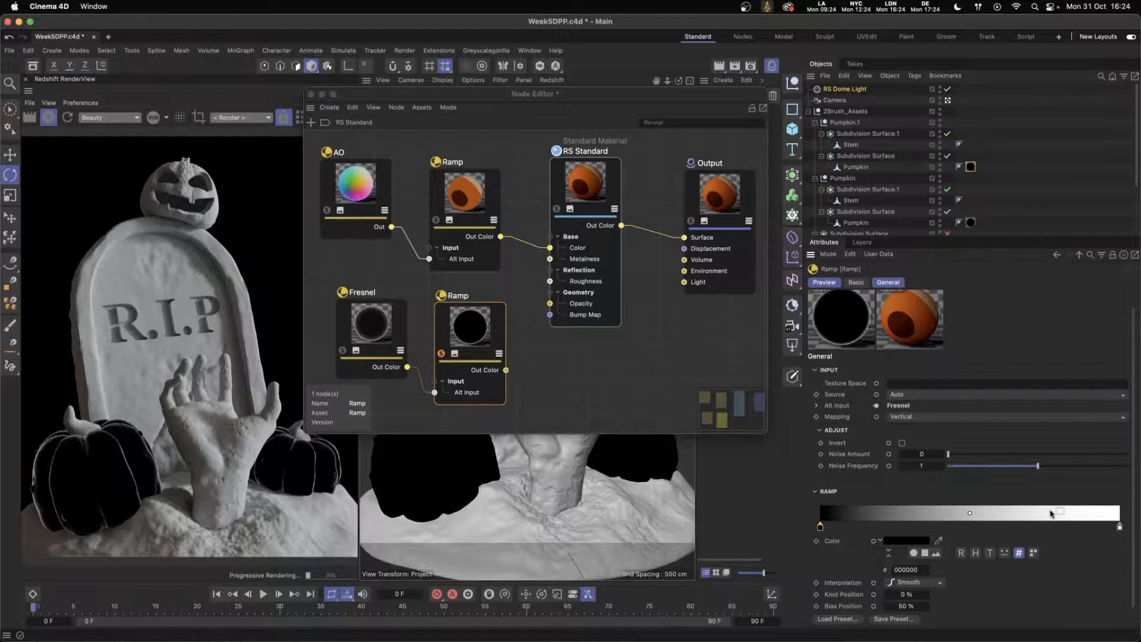
left_click(1121, 526, "shift")
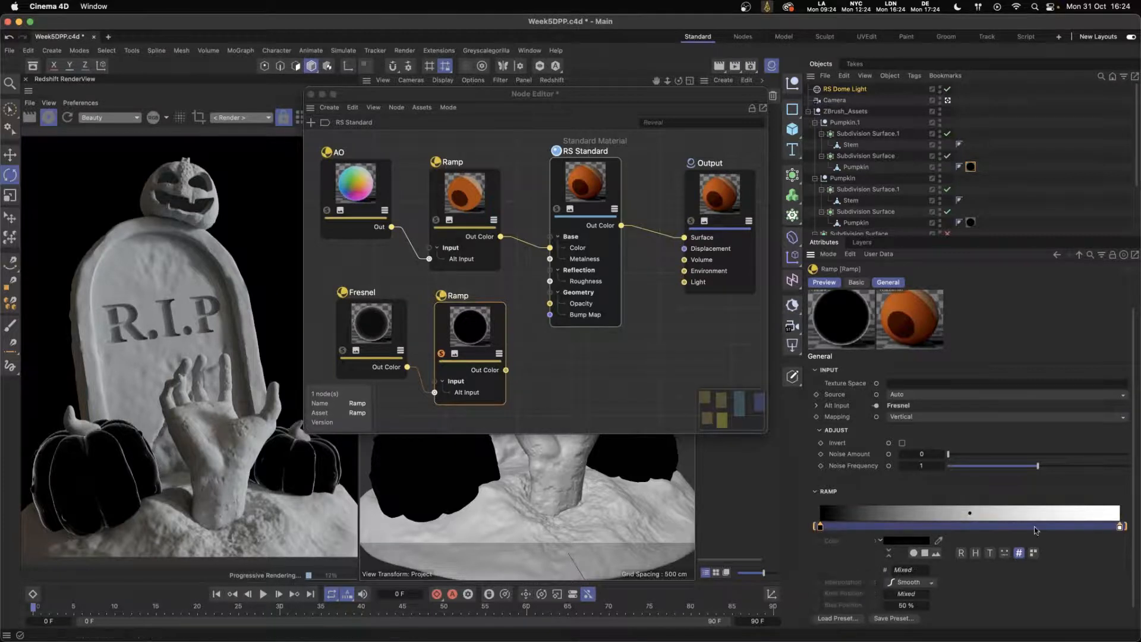
left_click(926, 587)
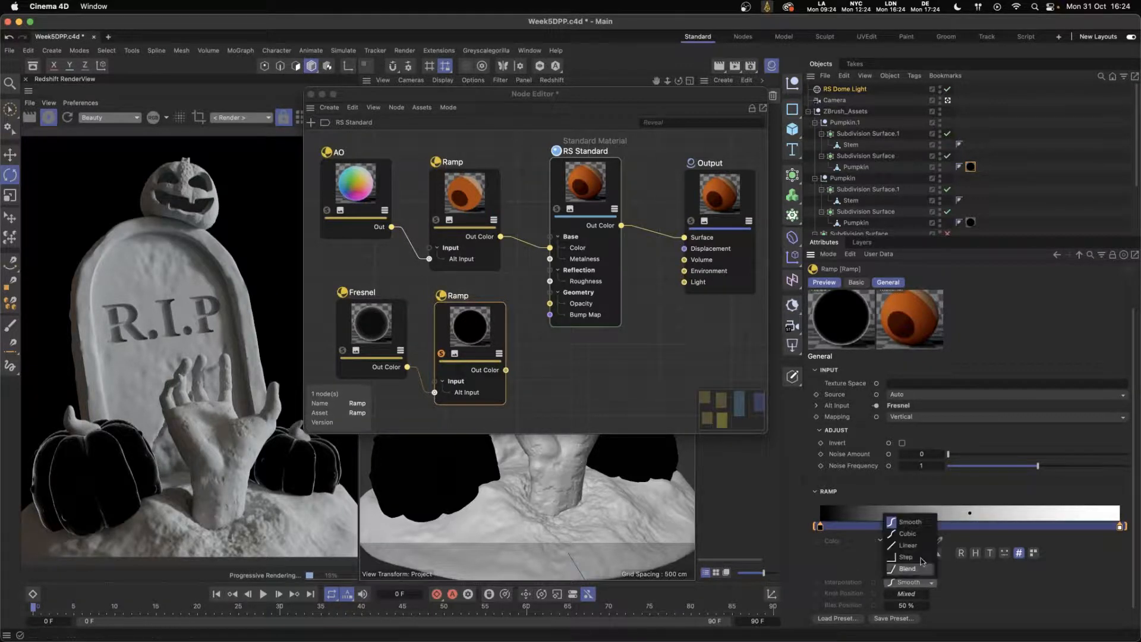
left_click(906, 565)
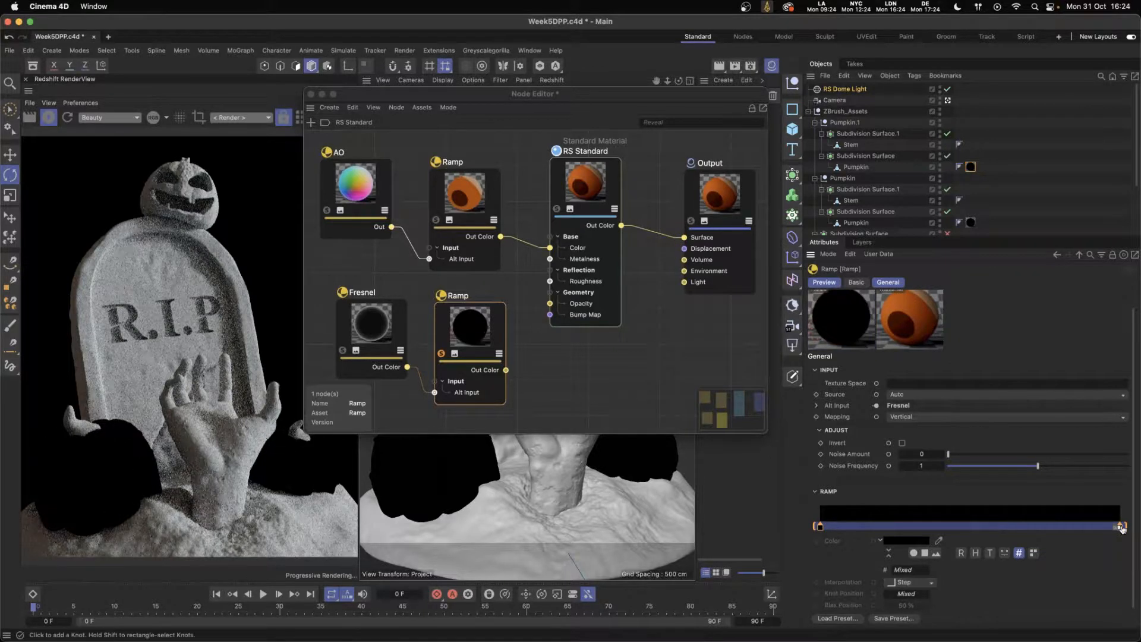
- Move the Fresnel ramp's black knot to about 18% and its white knot to 0%
left_click_drag(1120, 527, 987, 527)
left_click(1013, 529)
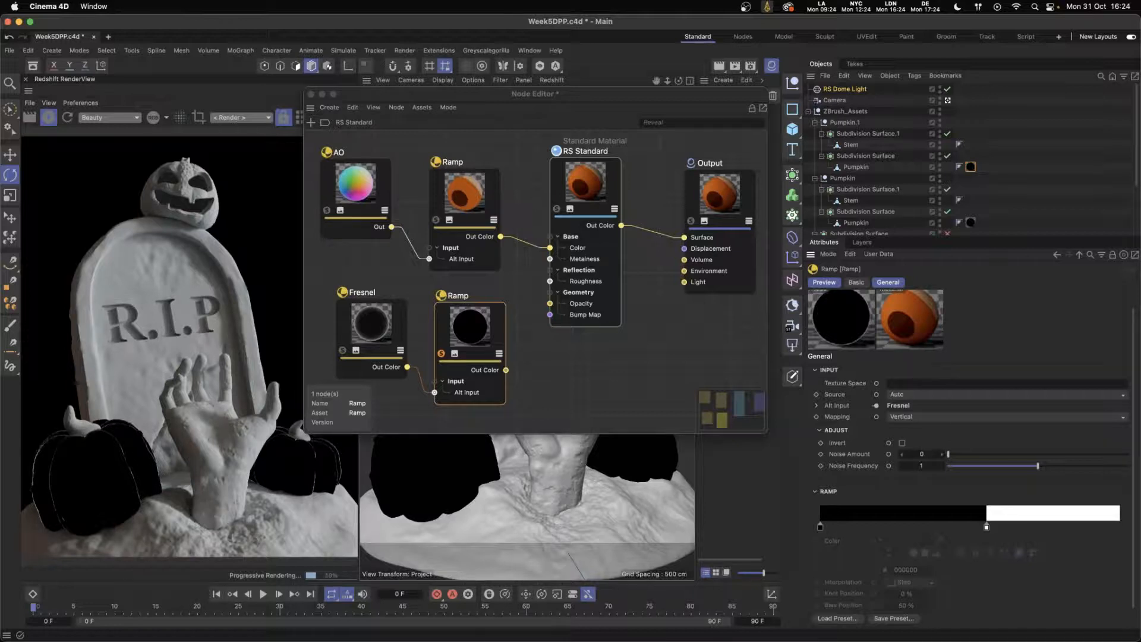
left_click_drag(821, 528, 874, 530)
left_click_drag(987, 527, 820, 529)
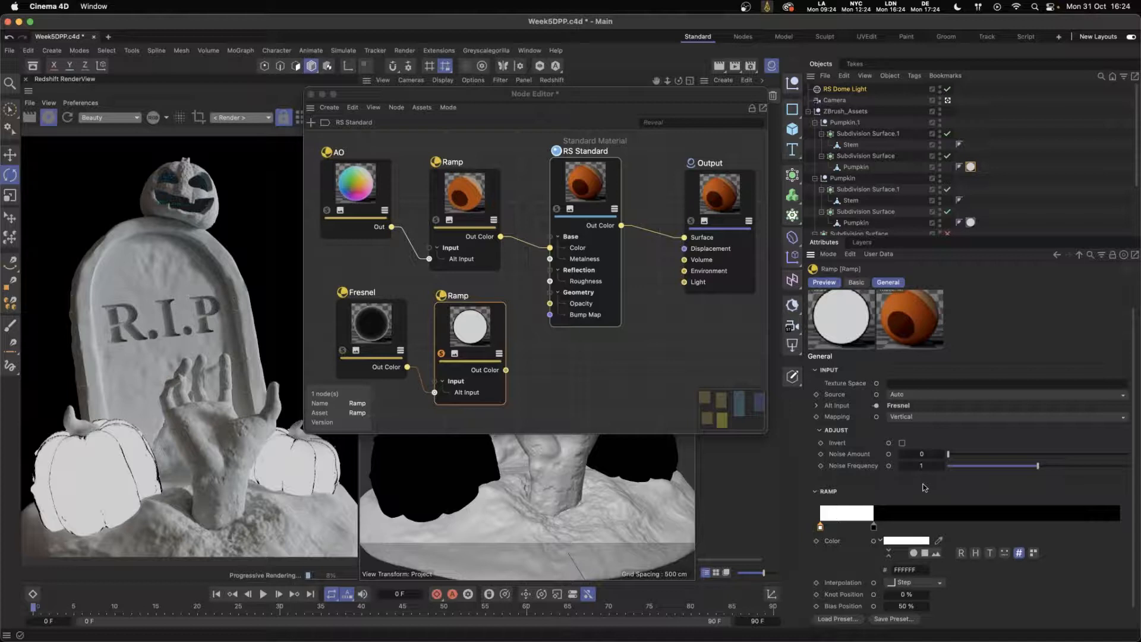
- Reposition the RS Standard node slightly higher in the graph and save the project
left_click(582, 181)
left_click_drag(581, 177, 582, 165)
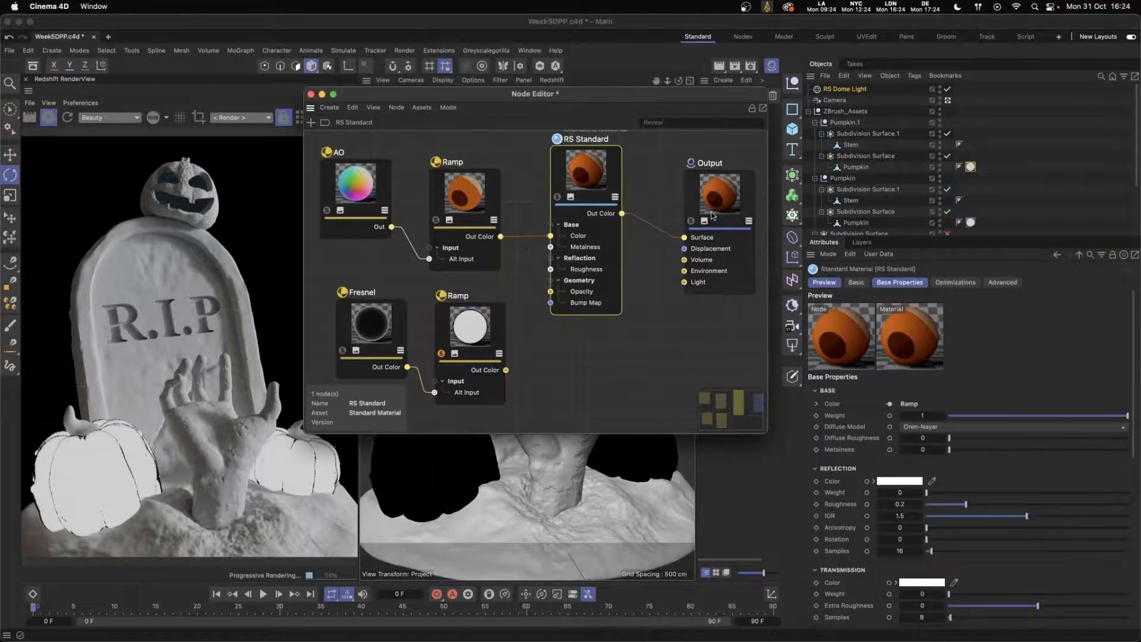
left_click_drag(604, 179, 593, 172)
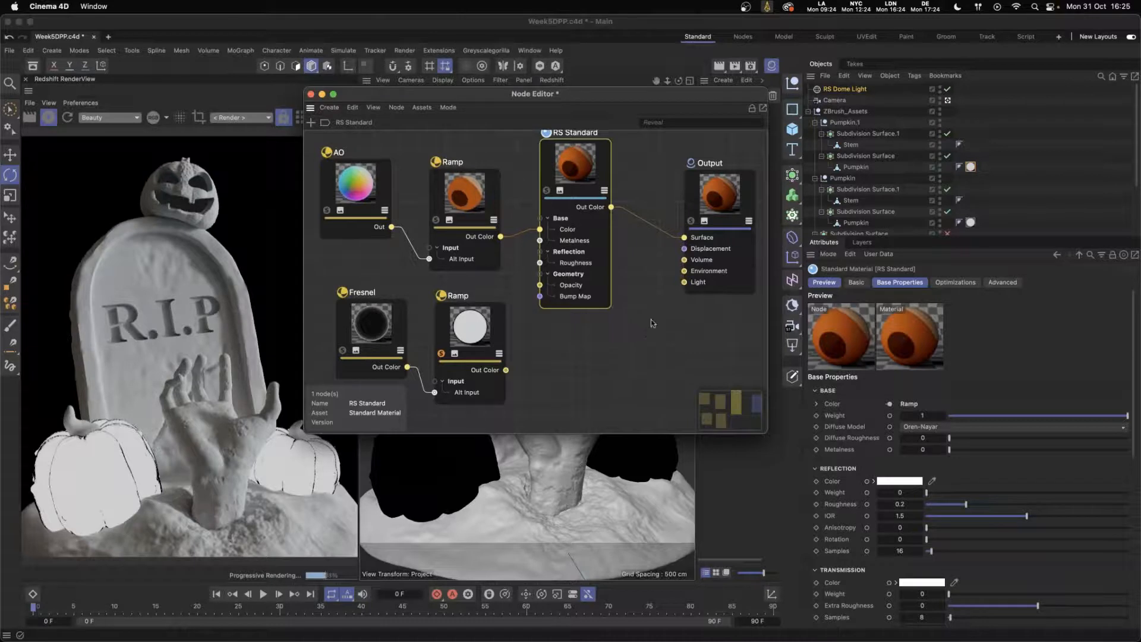
key("super+s")
- Reposition the Node Editor window and enlarge it to make room for more nodes
left_click_drag(613, 95, 614, 93)
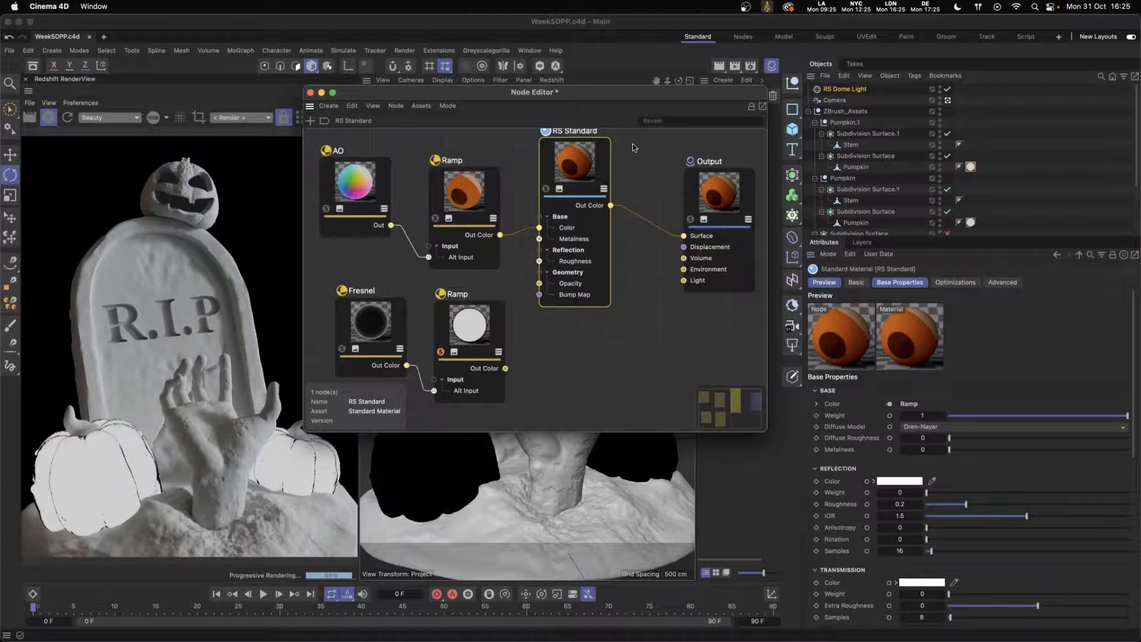
left_click_drag(730, 95, 733, 90)
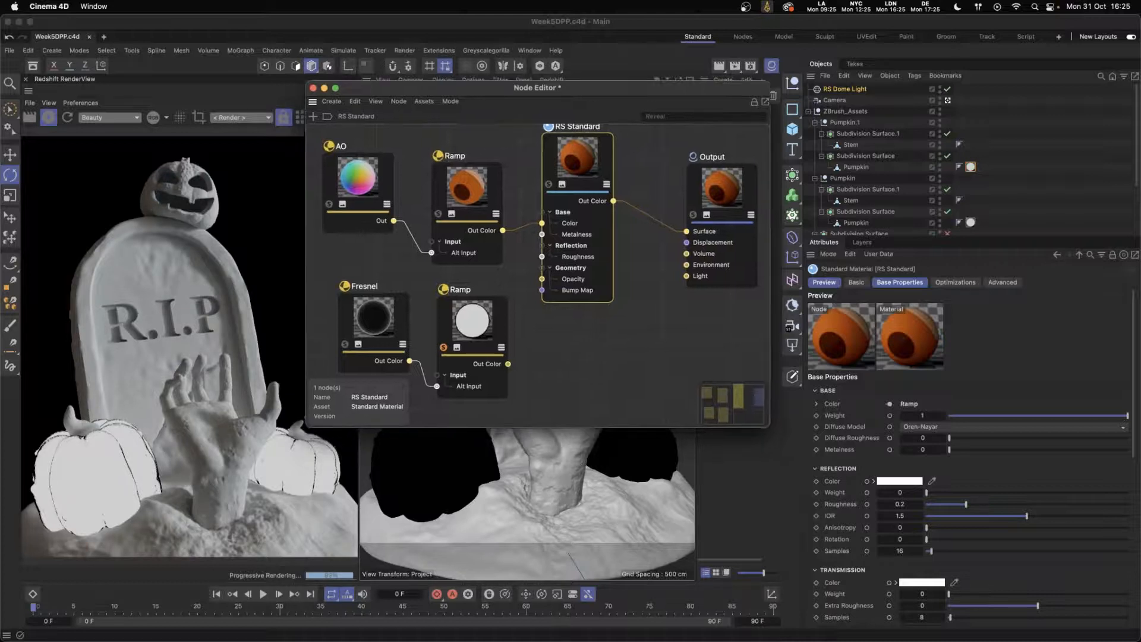
left_click_drag(767, 425, 900, 517)
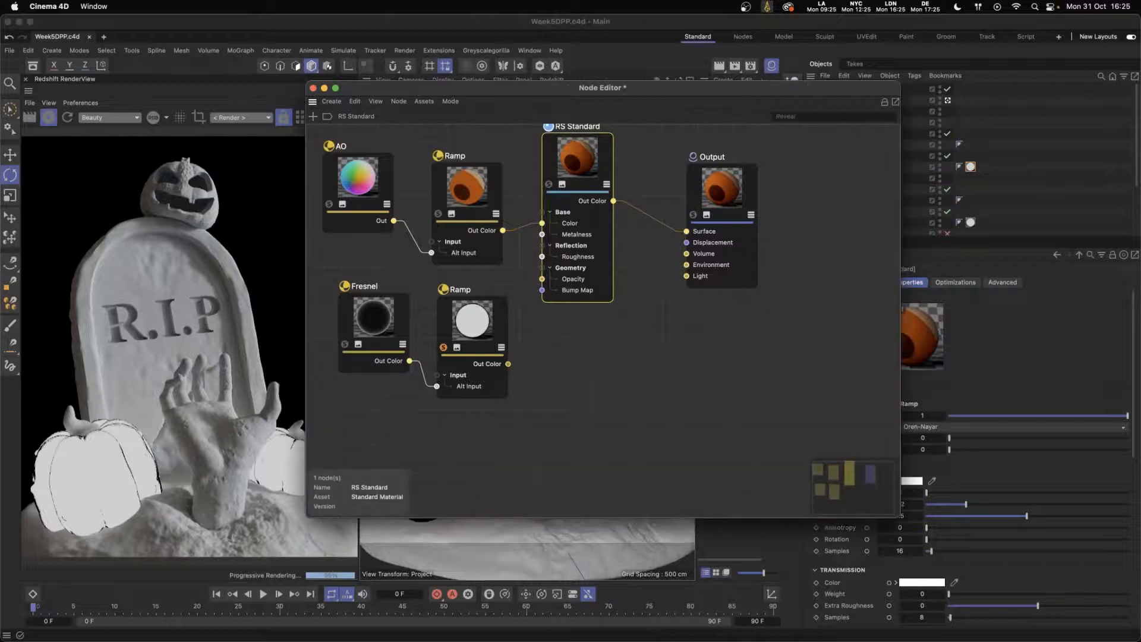
- Move the Fresnel node and its Ramp lower, shift the Output node away from RS Standard, and reposition the Node Editor
left_click_drag(379, 271, 480, 323)
left_click_drag(480, 322, 479, 372)
left_click_drag(720, 184, 773, 216)
left_click_drag(826, 90, 814, 78)
left_click_drag(888, 70, 820, 79)
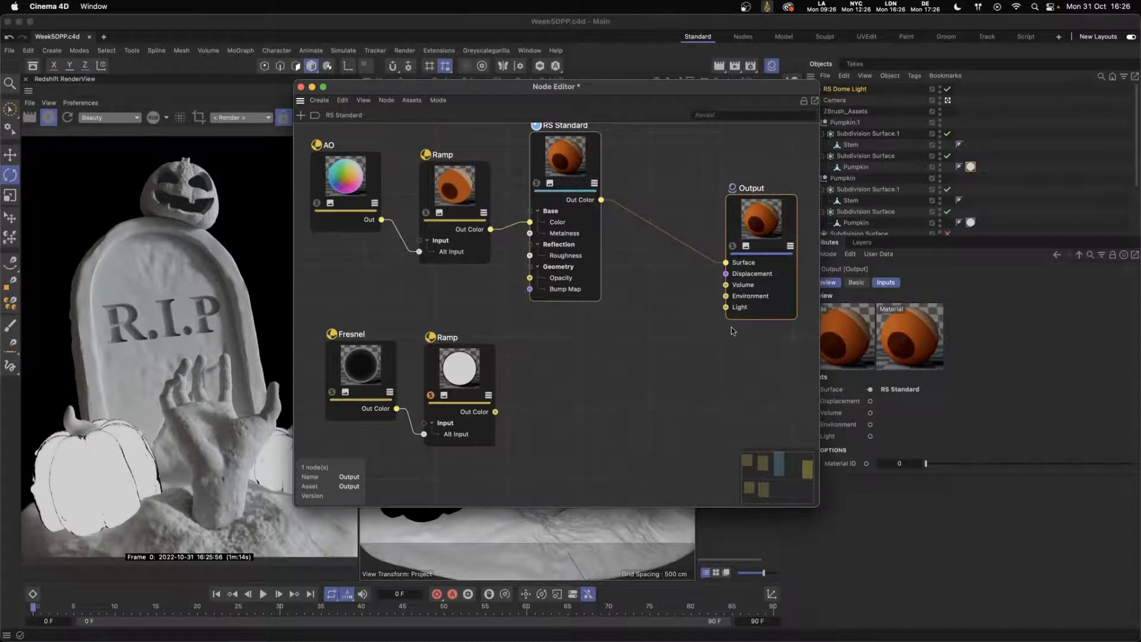
- Move the RS Standard and Output nodes farther from the ramps and tidy the AO and Fresnel nodes
left_click_drag(347, 195, 350, 222)
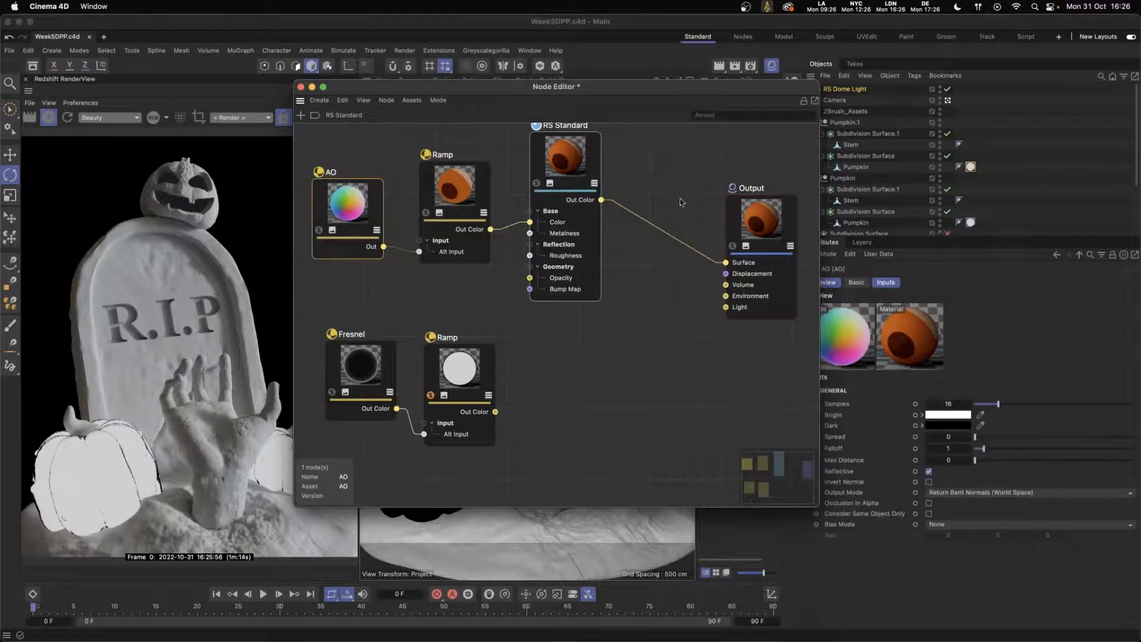
left_click_drag(565, 156, 625, 247)
left_click_drag(761, 247, 749, 274)
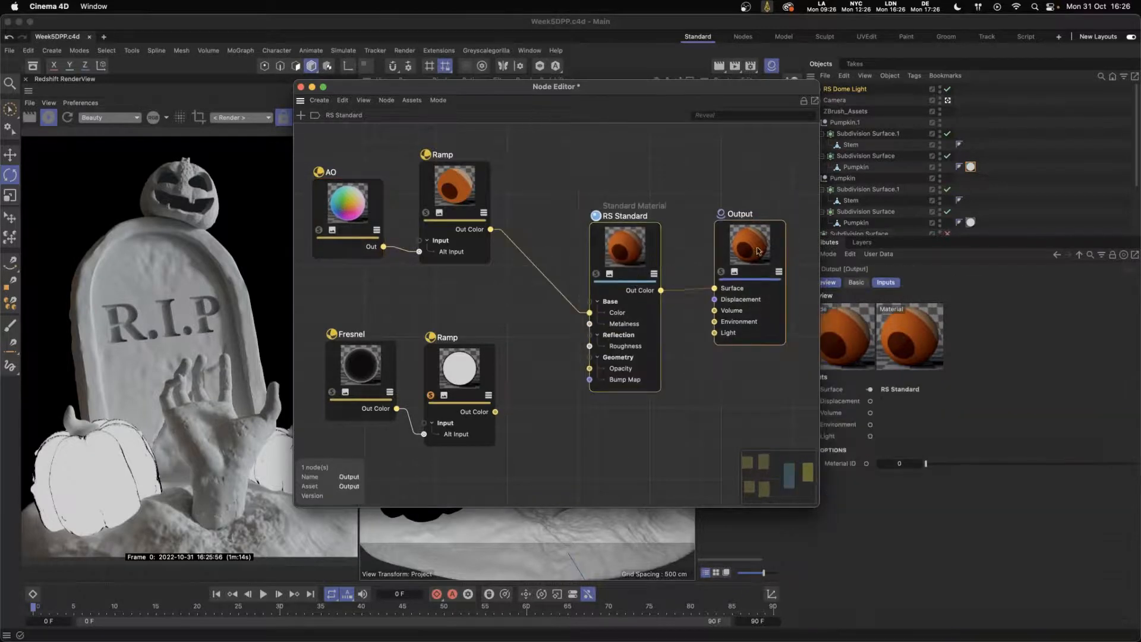
left_click_drag(649, 254, 767, 260)
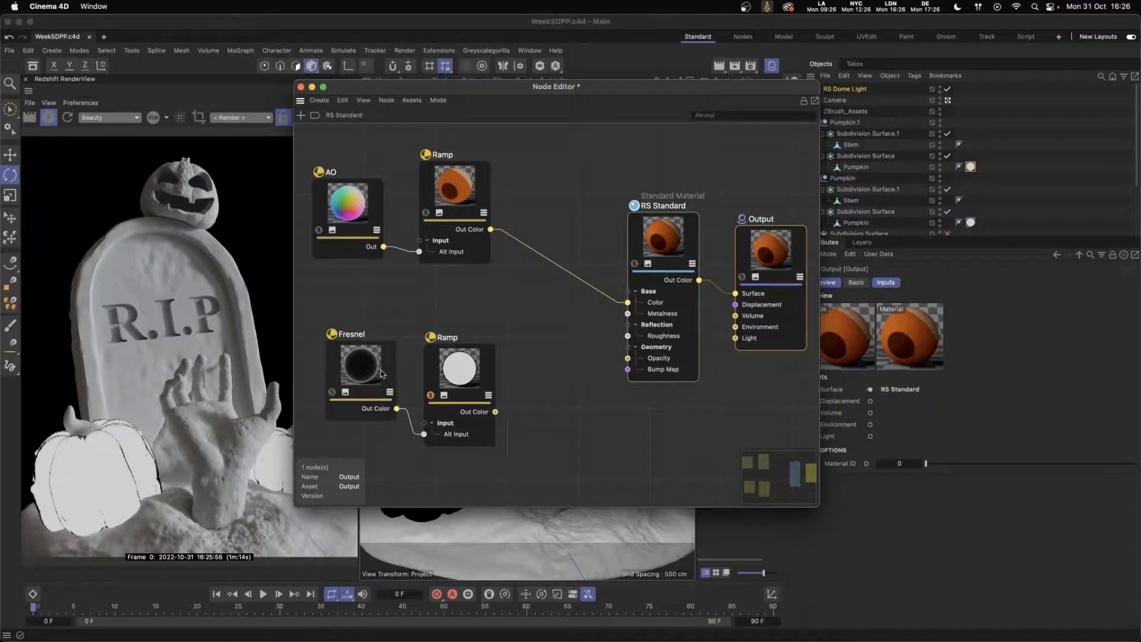
left_click_drag(371, 364, 374, 365)
left_click(469, 368)
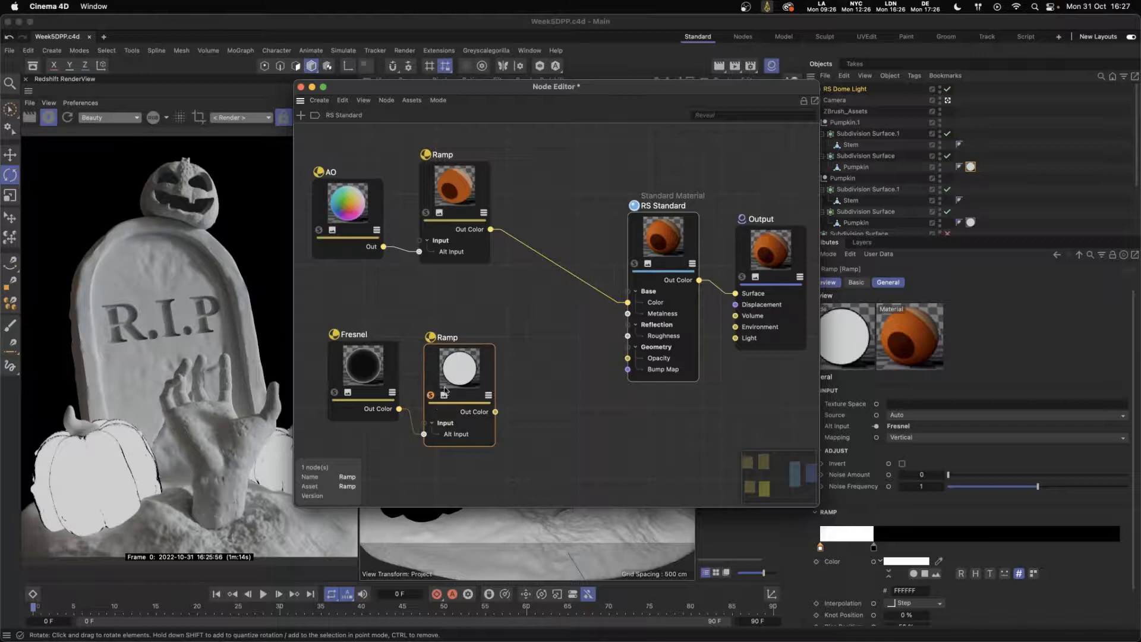
- Add a Color Composite node between the two ramps and the RS Standard material
double_click(534, 317)
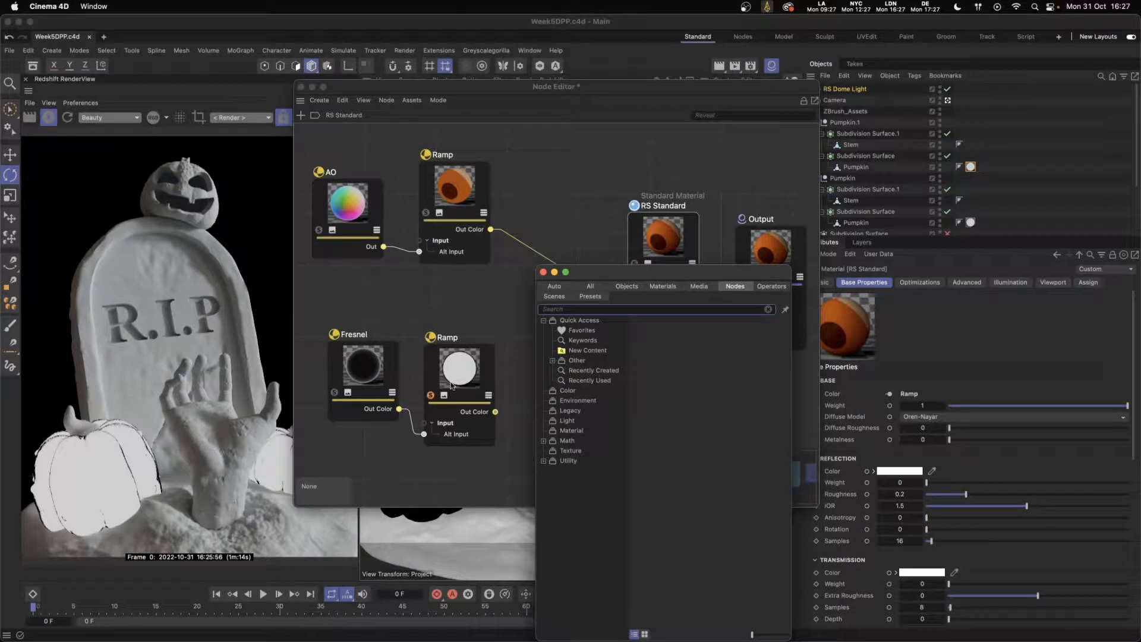
type("color")
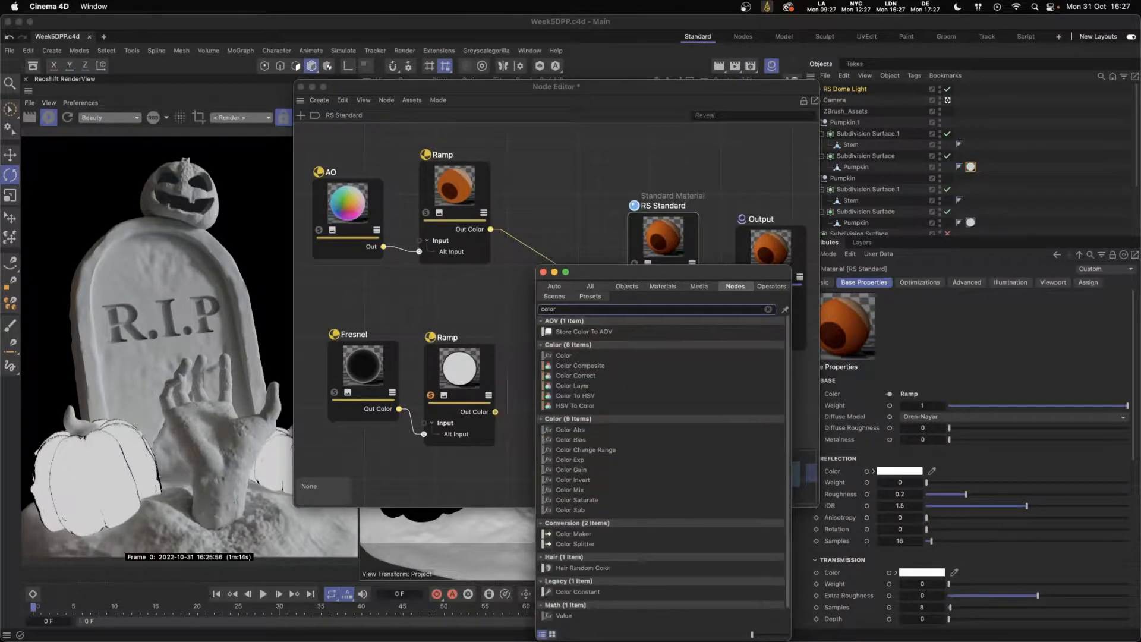
left_click(600, 370)
left_click_drag(529, 250, 565, 238)
left_click(543, 271)
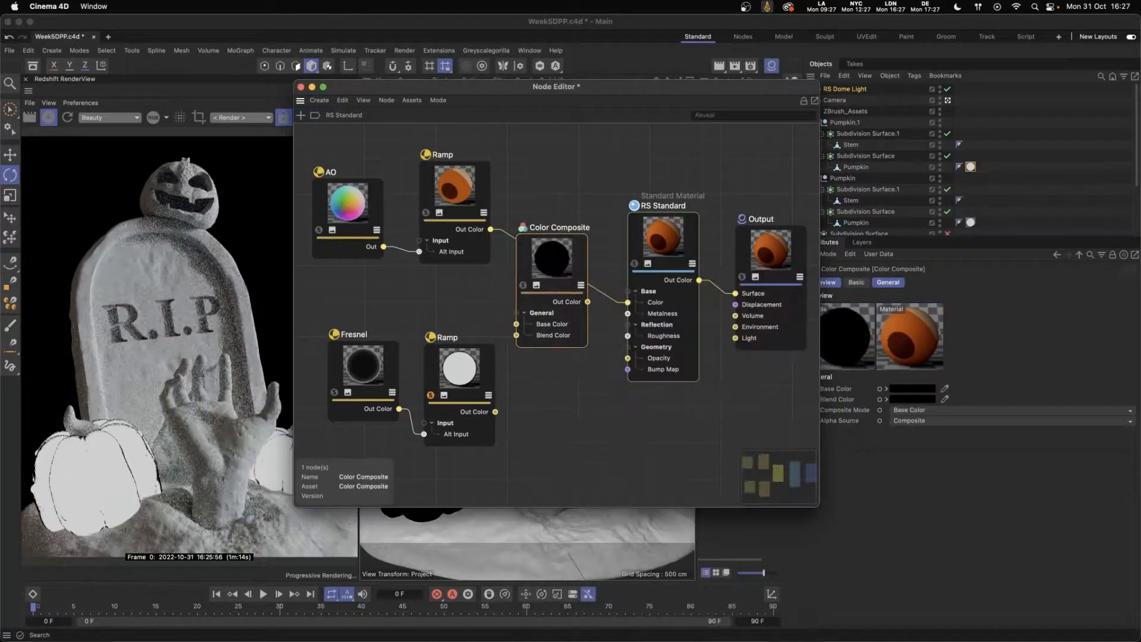
- Connect the orange Ramp to Color Composite's Base Color, the Fresnel Ramp to Blend Color, and its output to RS Standard's Color
left_click_drag(528, 302, 517, 324)
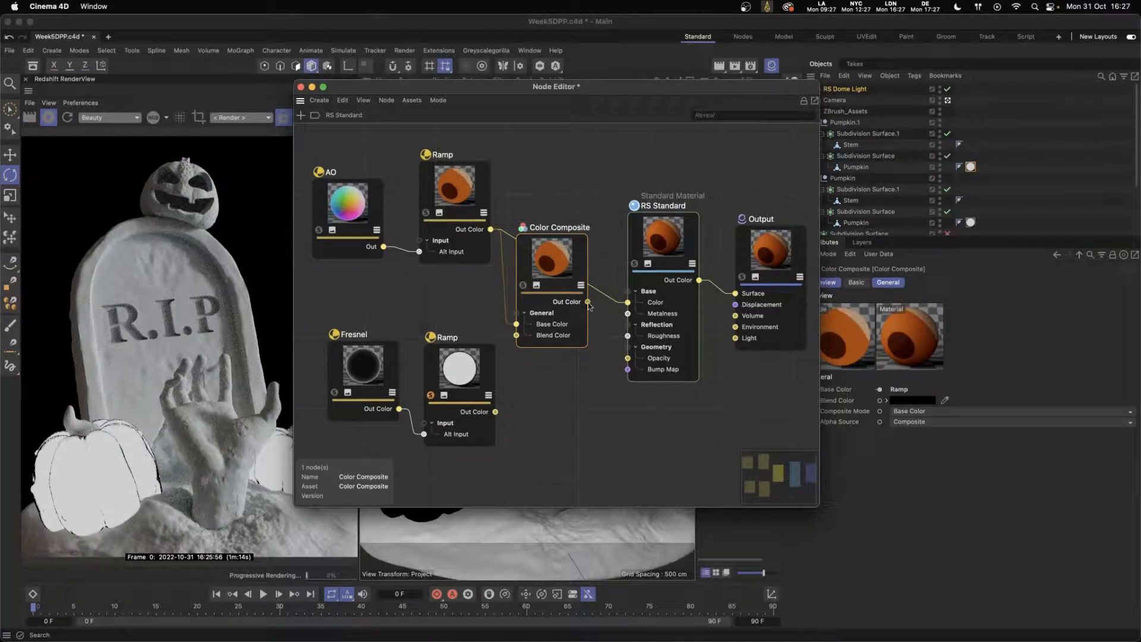
left_click_drag(549, 271, 548, 251)
left_click_drag(449, 206, 433, 213)
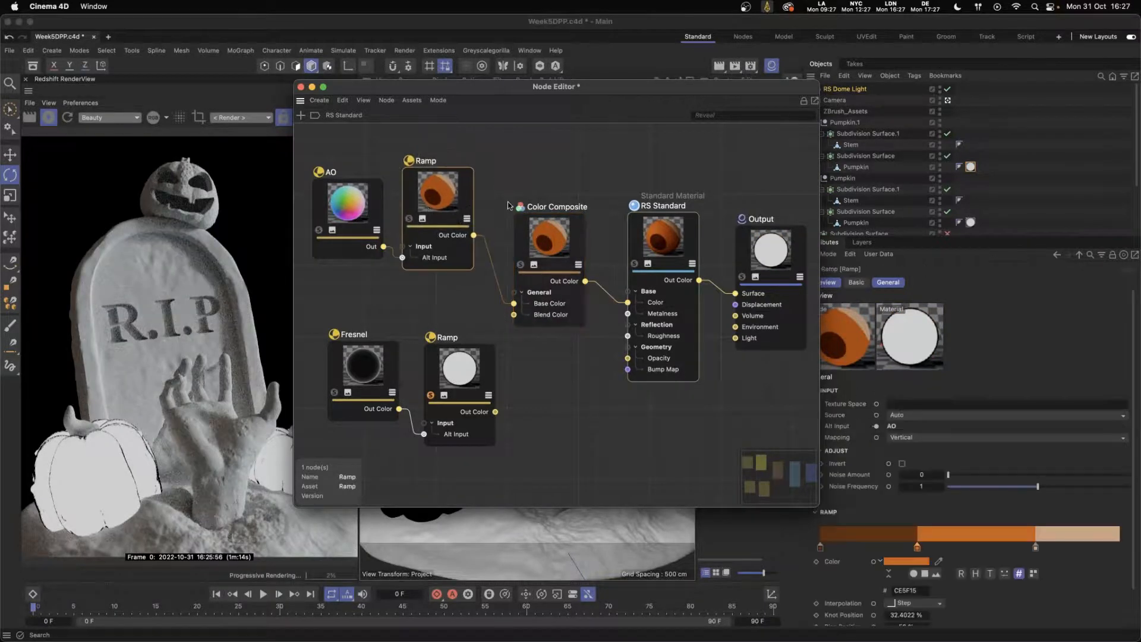
left_click_drag(348, 208, 329, 204)
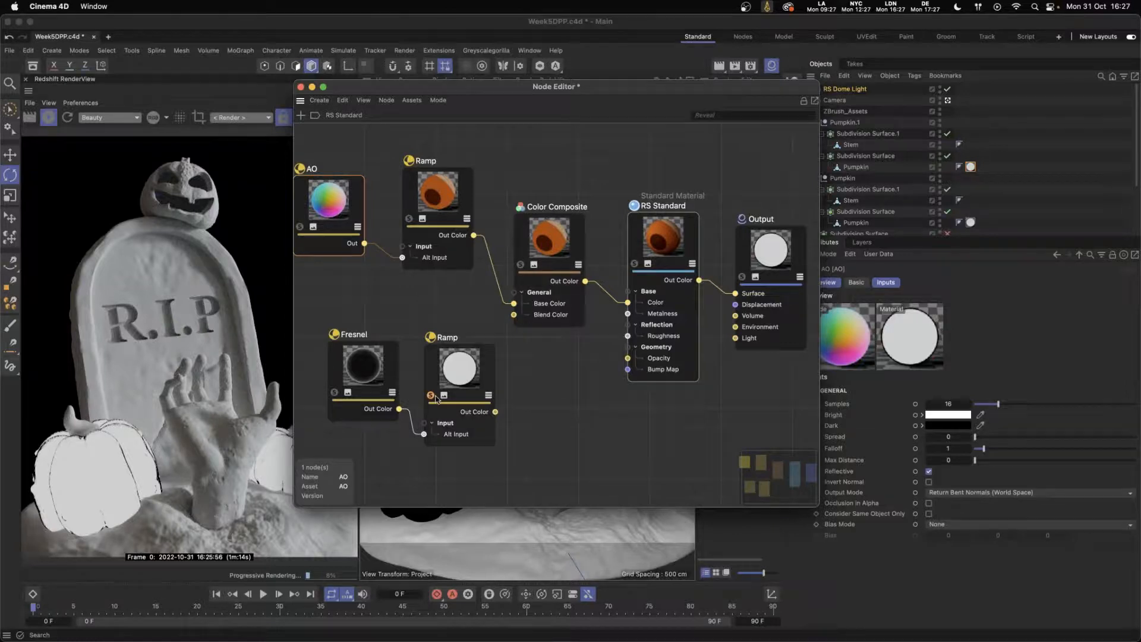
left_click_drag(497, 414, 514, 315)
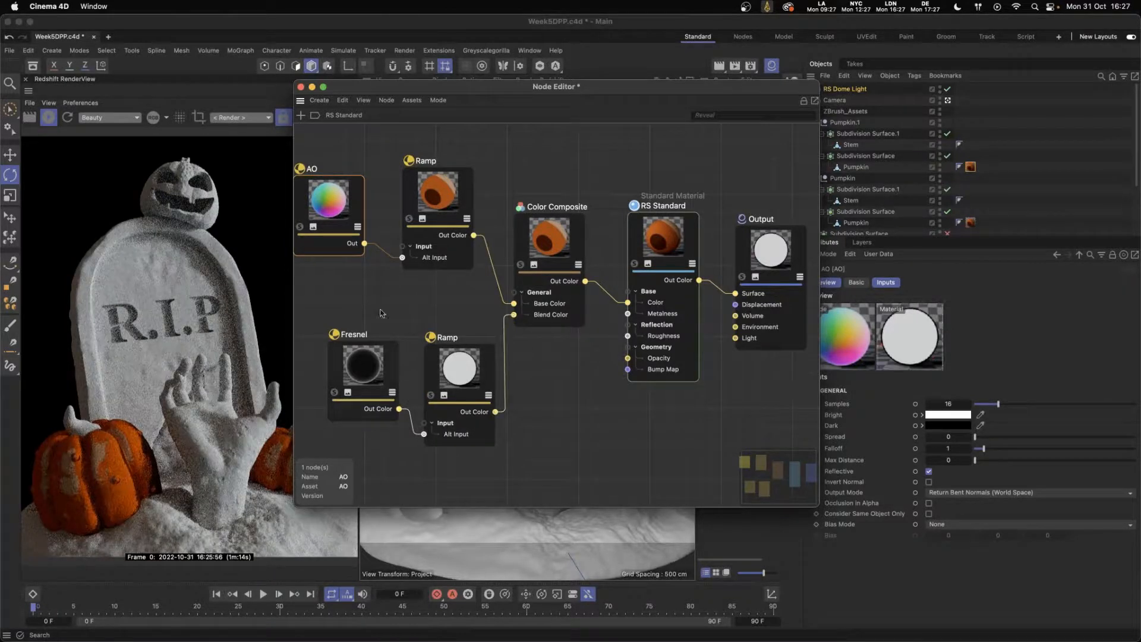
- Set the Color Composite node's Composite Mode to Multiply
left_click(561, 246)
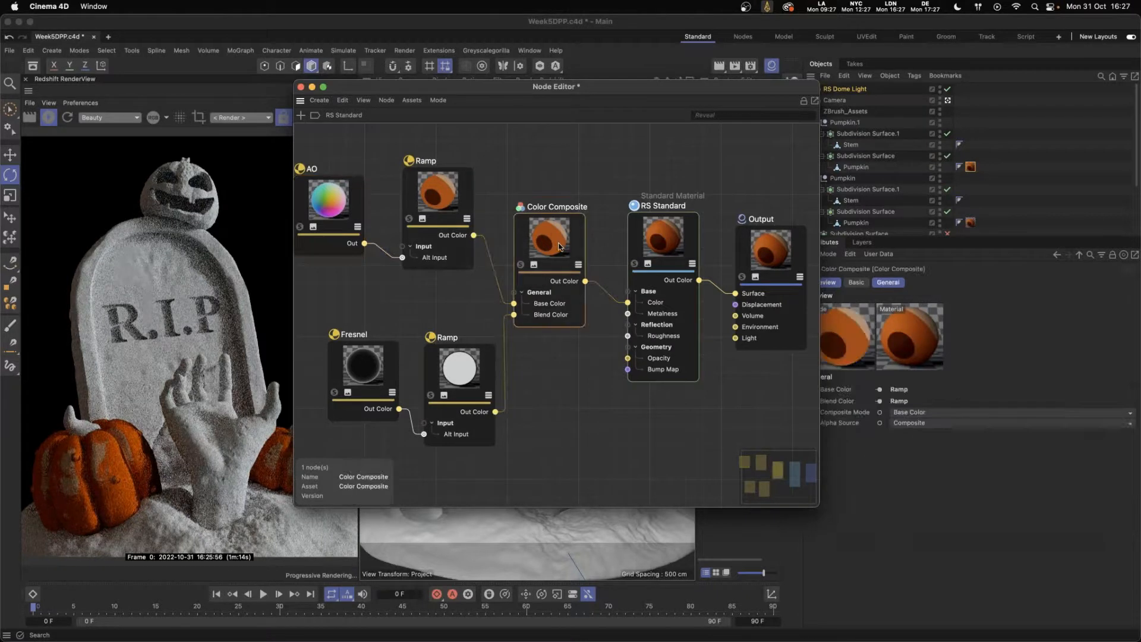
left_click(935, 422)
left_click(910, 412)
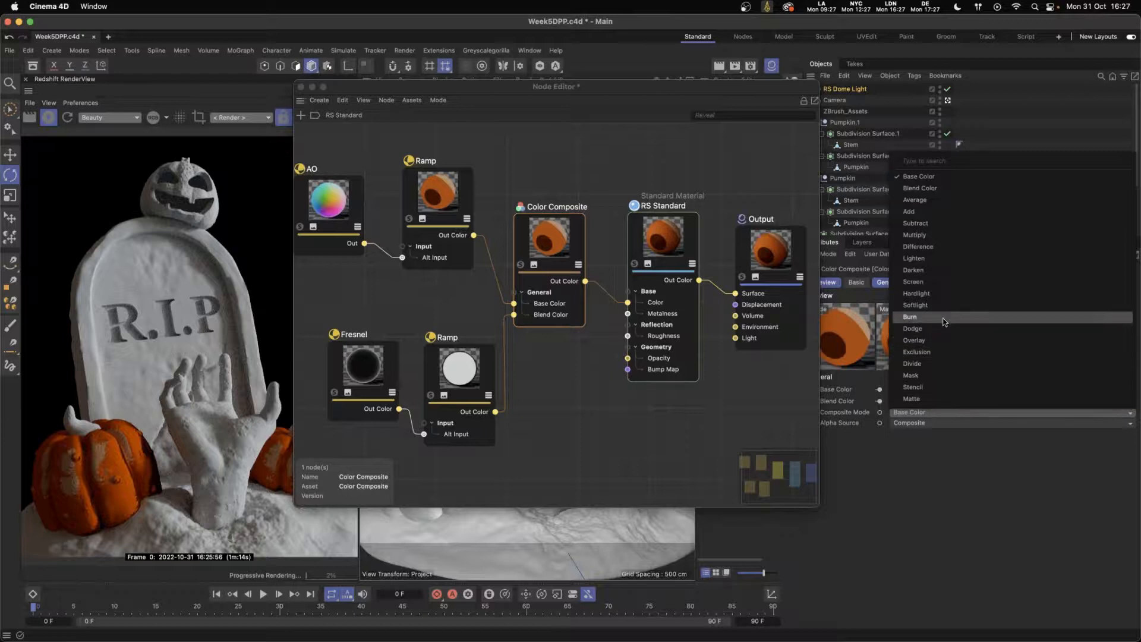
left_click(915, 236)
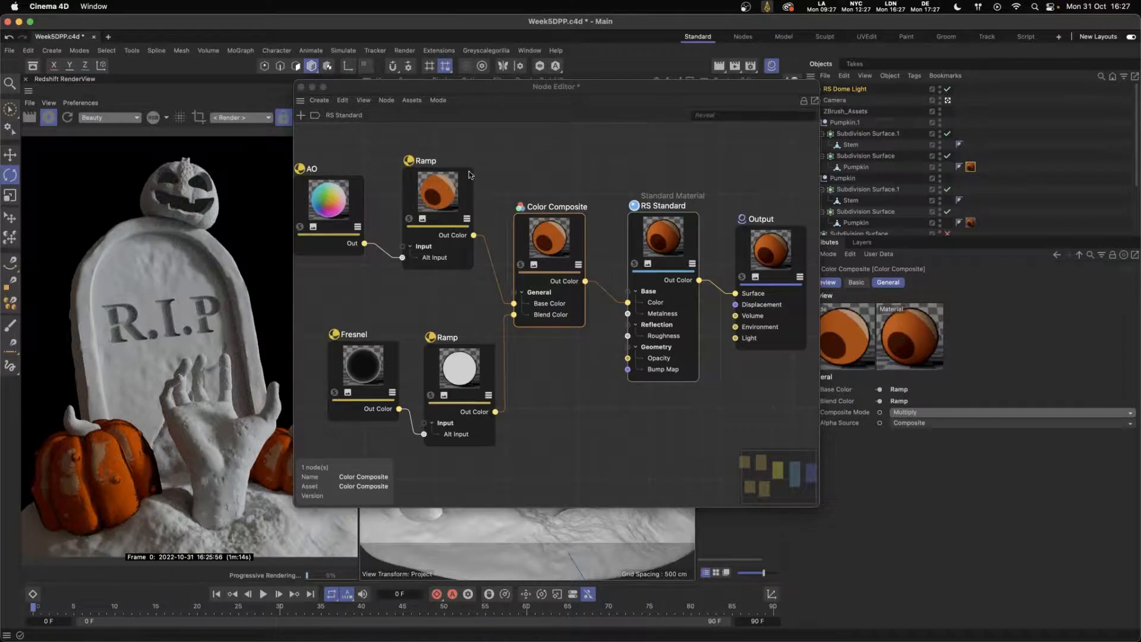
- Move the Fresnel node and its Ramp closer beneath the AO pair, and shift the Node Editor off the render view
left_click(458, 197)
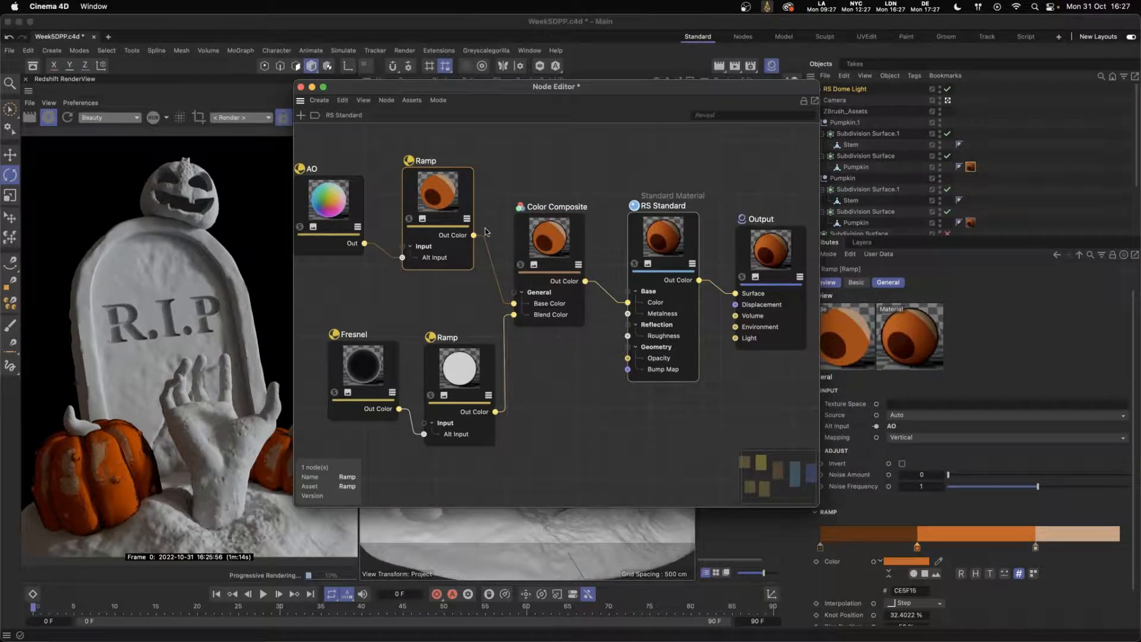
left_click_drag(347, 297, 446, 386)
left_click_drag(452, 369, 416, 336)
left_click_drag(470, 96, 544, 118)
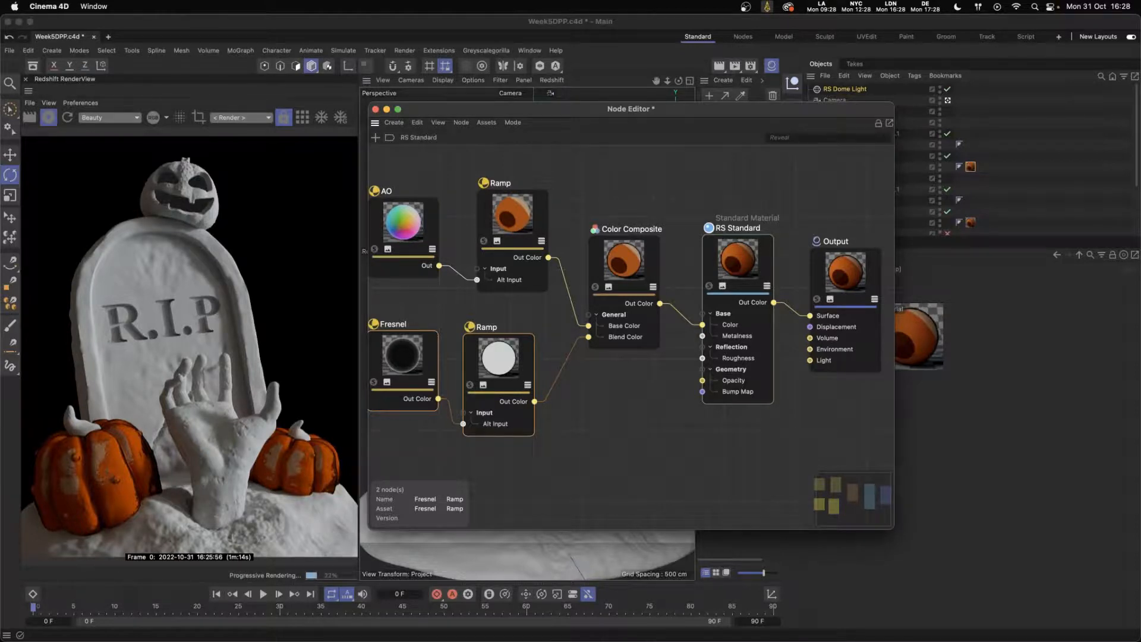
left_click(738, 166)
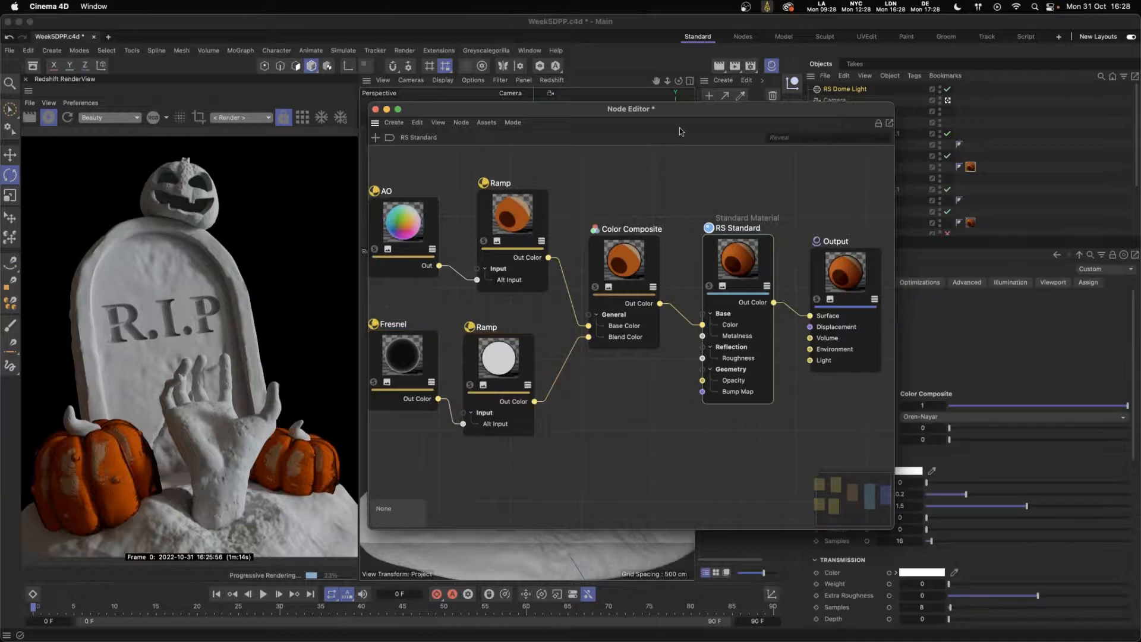
left_click_drag(737, 103, 748, 144)
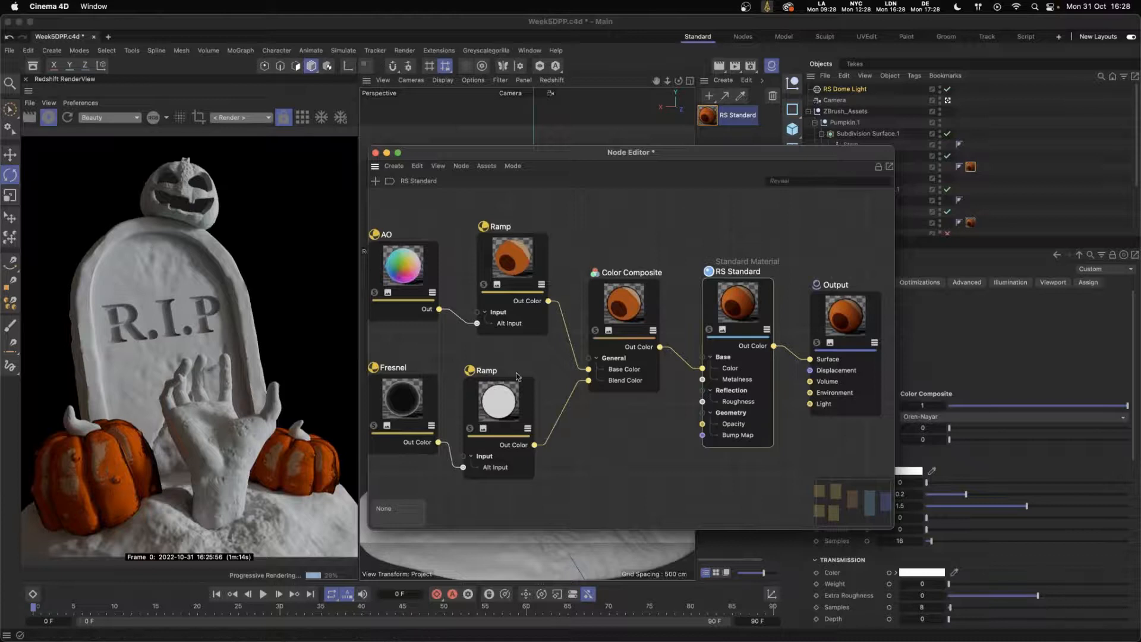
- Shift the Fresnel Ramp's black knot to about 15.27 % to narrow the white band
left_click(521, 237)
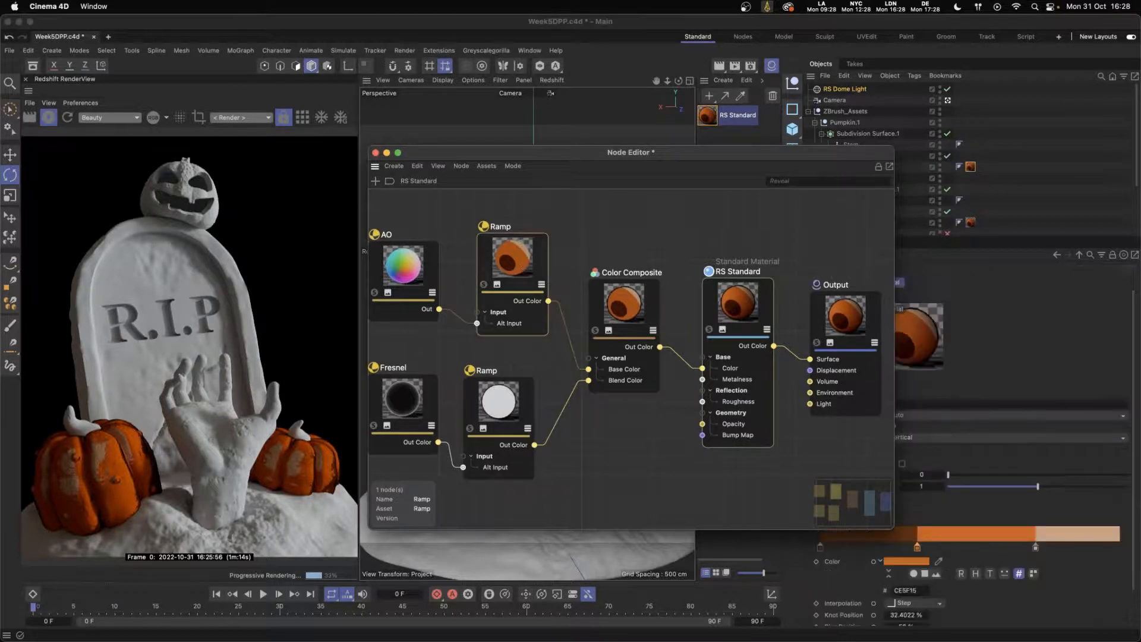
left_click(504, 404)
left_click_drag(565, 152, 546, 116)
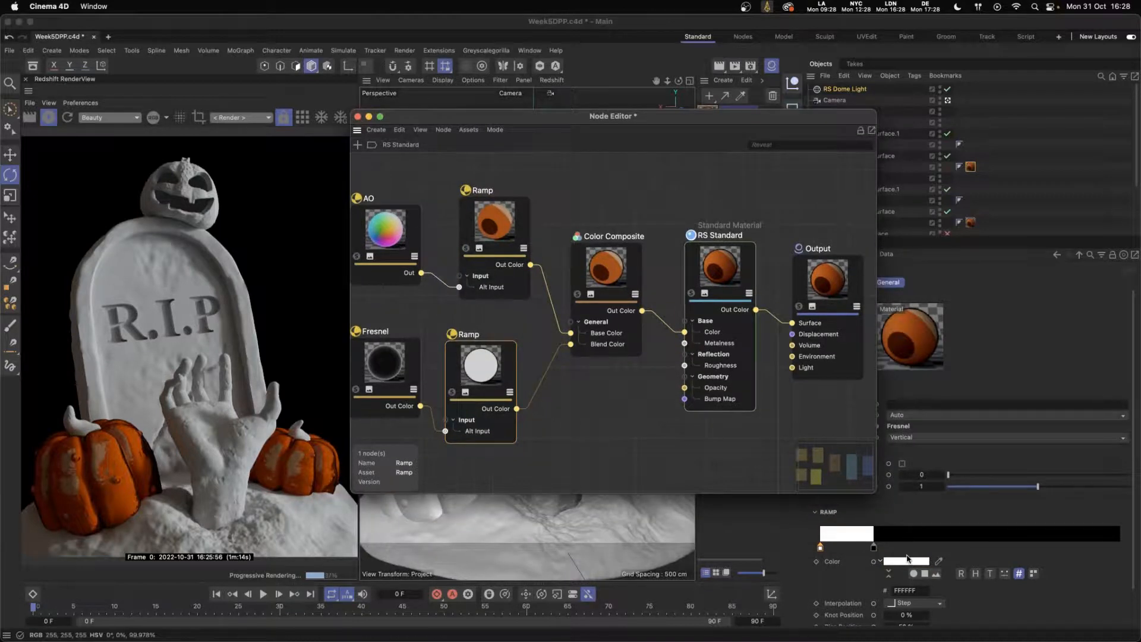
mouse_move(873, 547)
left_mouse_down()
mouse_move(843, 548)
mouse_move(969, 548)
mouse_move(867, 548)
left_mouse_up()
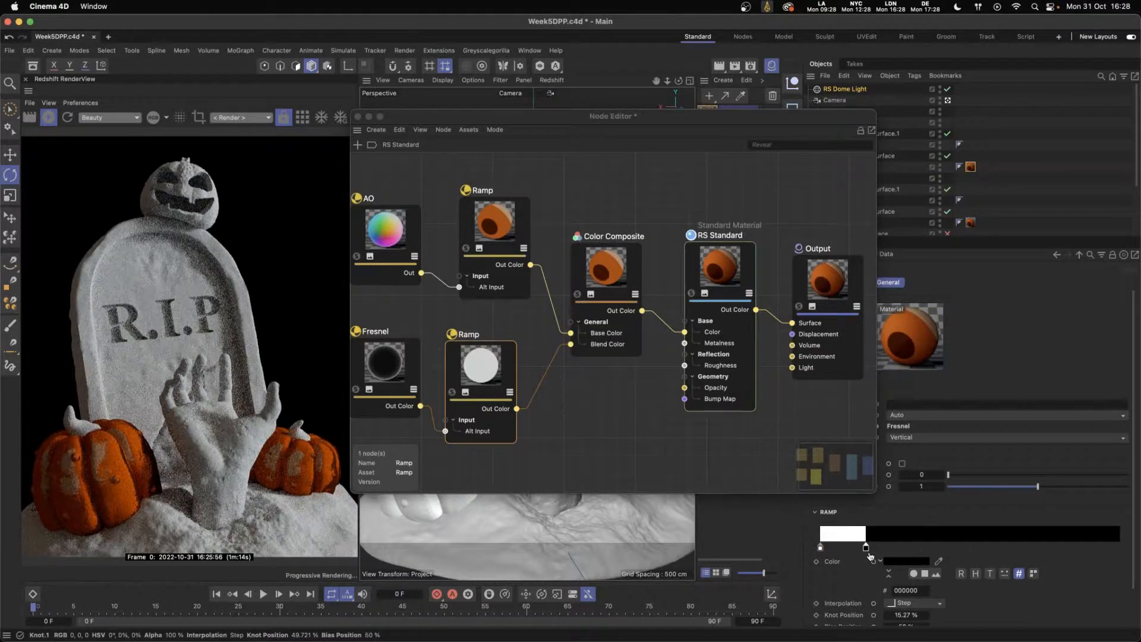
- Shift the AO Ramp's orange and tan knots together, placing the orange knot at about 28.12 %
left_click(506, 241)
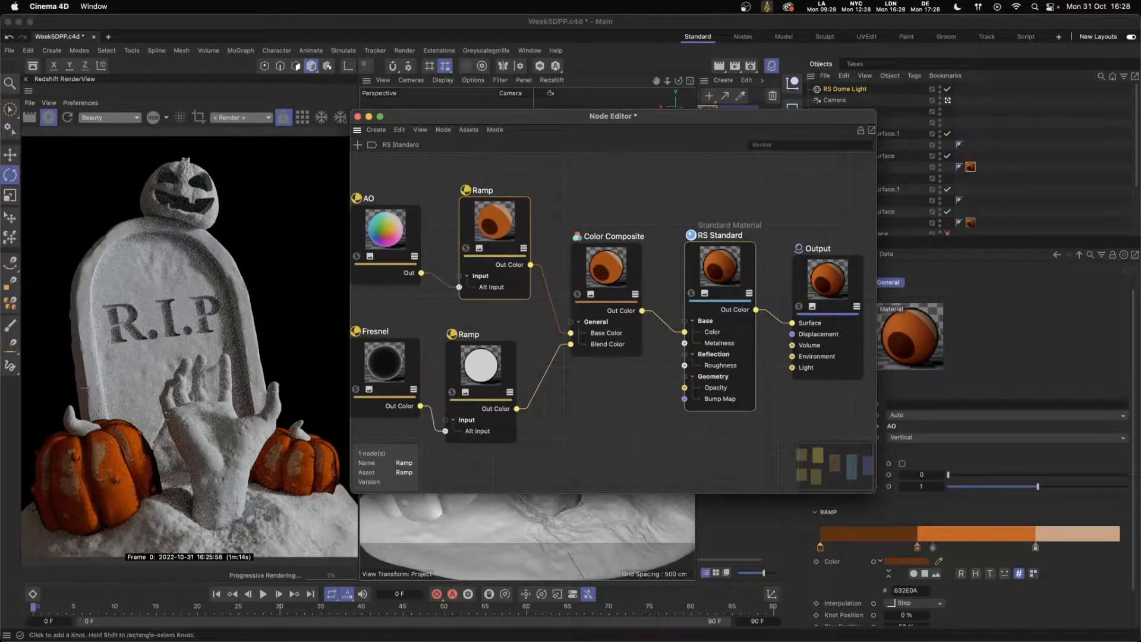
left_click(931, 547)
left_click_drag(931, 547, 985, 549)
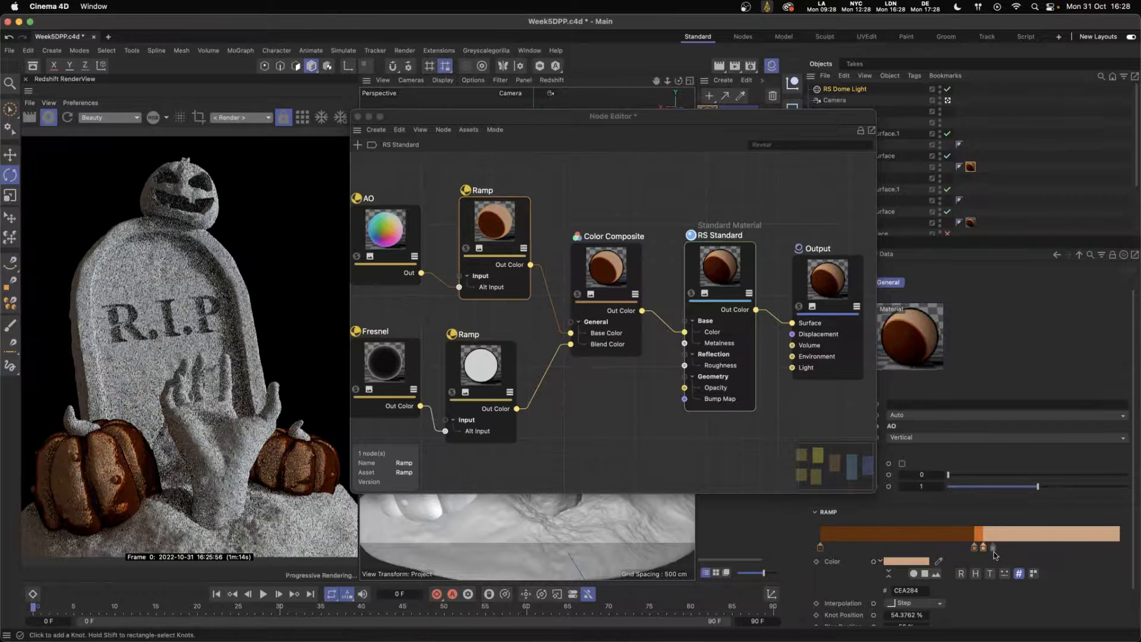
left_click_drag(983, 547, 904, 547)
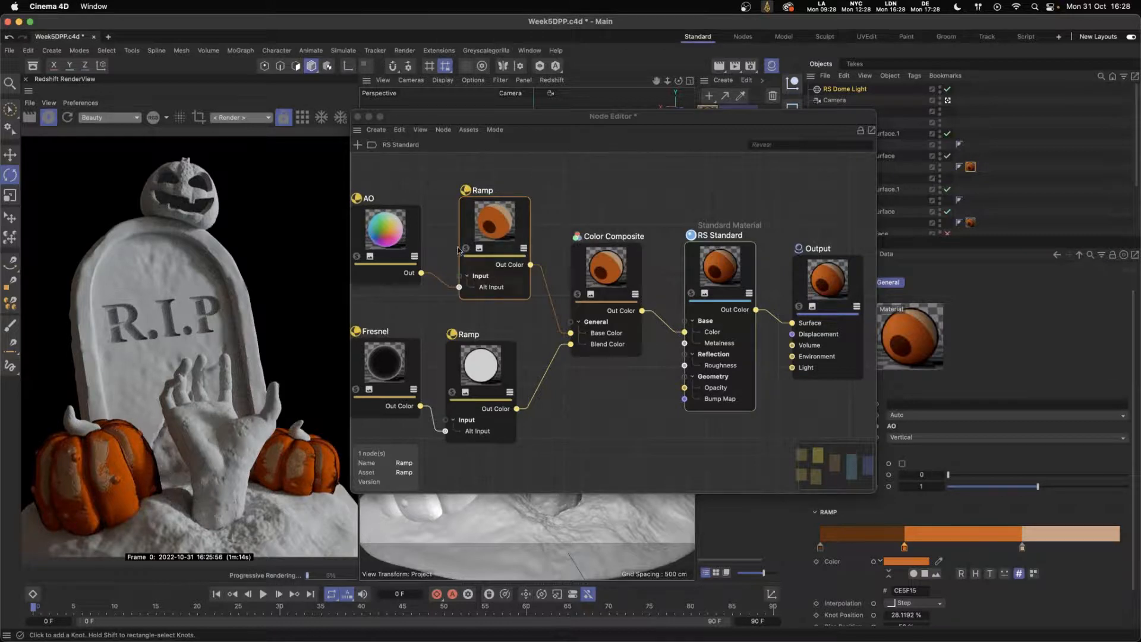
- Align the Fresnel node and its Ramp under the AO pair and reposition the Node Editor
left_click_drag(401, 310, 496, 386)
left_click_drag(495, 351, 510, 343)
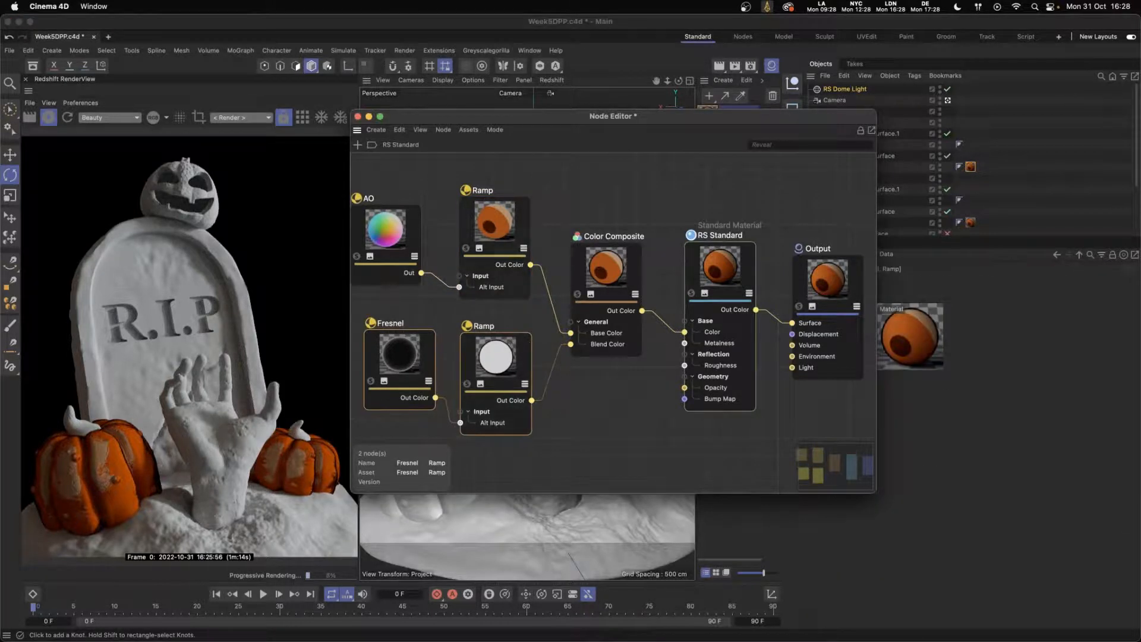
left_click_drag(622, 119, 570, 120)
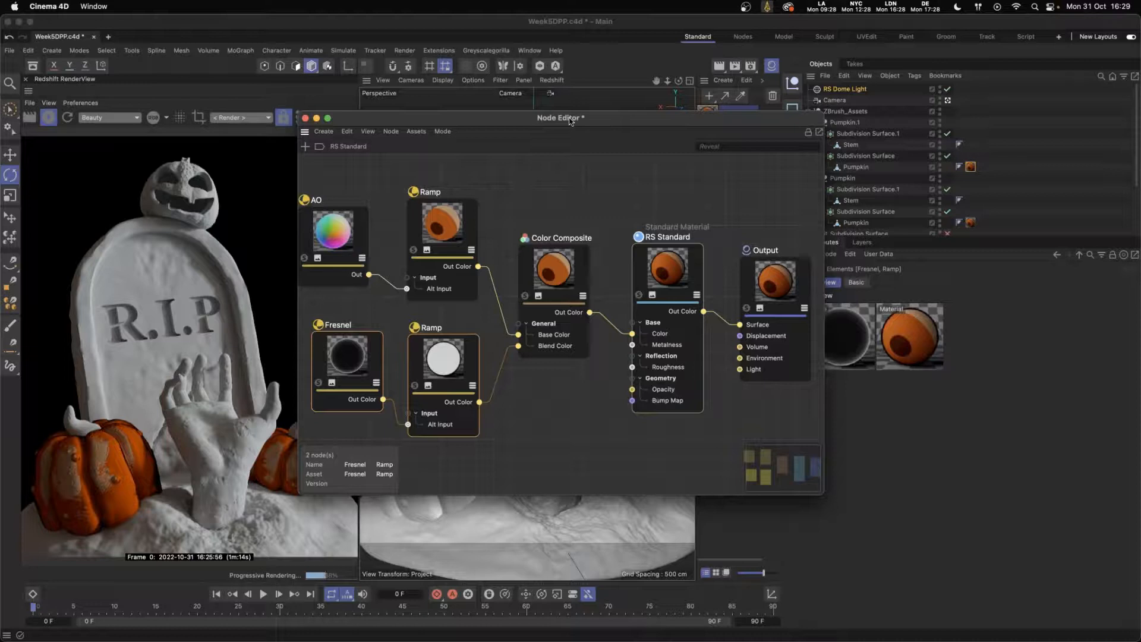
key("super+Tab")
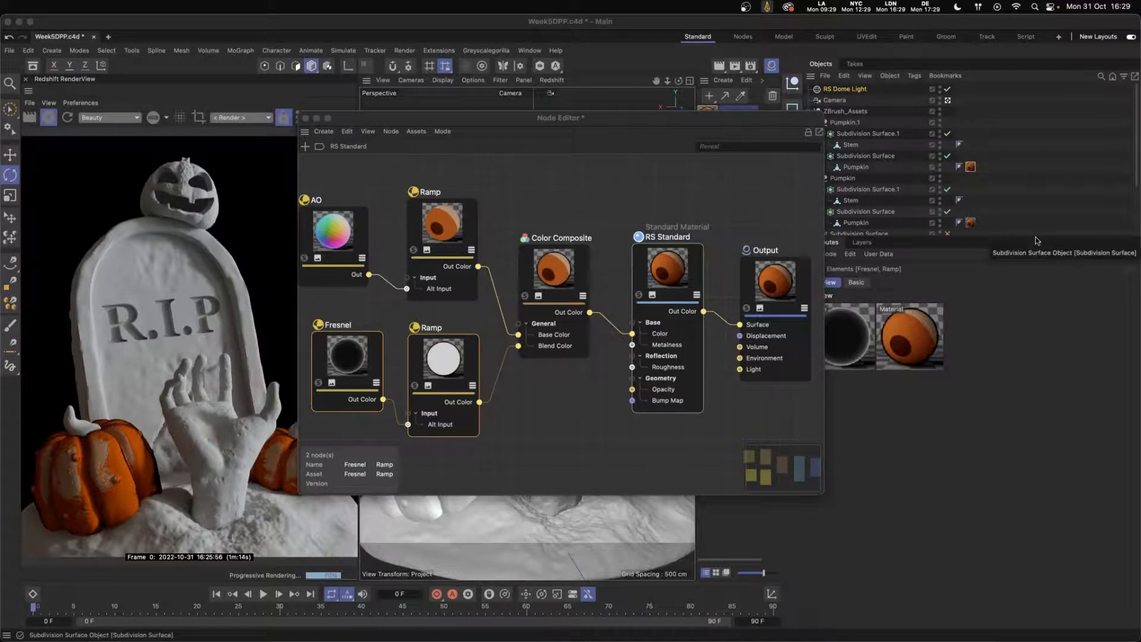
- Duplicate the orange RS Standard material and assign the copy to both Stem objects
left_click(305, 118)
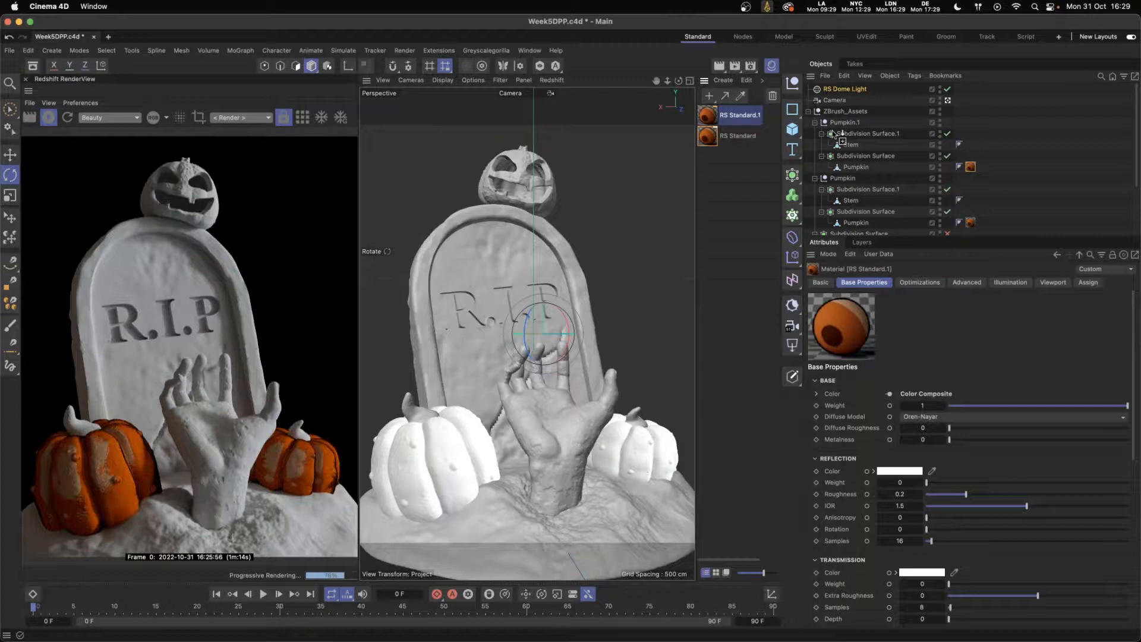
left_click_drag(847, 140, 850, 144)
left_click_drag(970, 145, 855, 202, "ctrl")
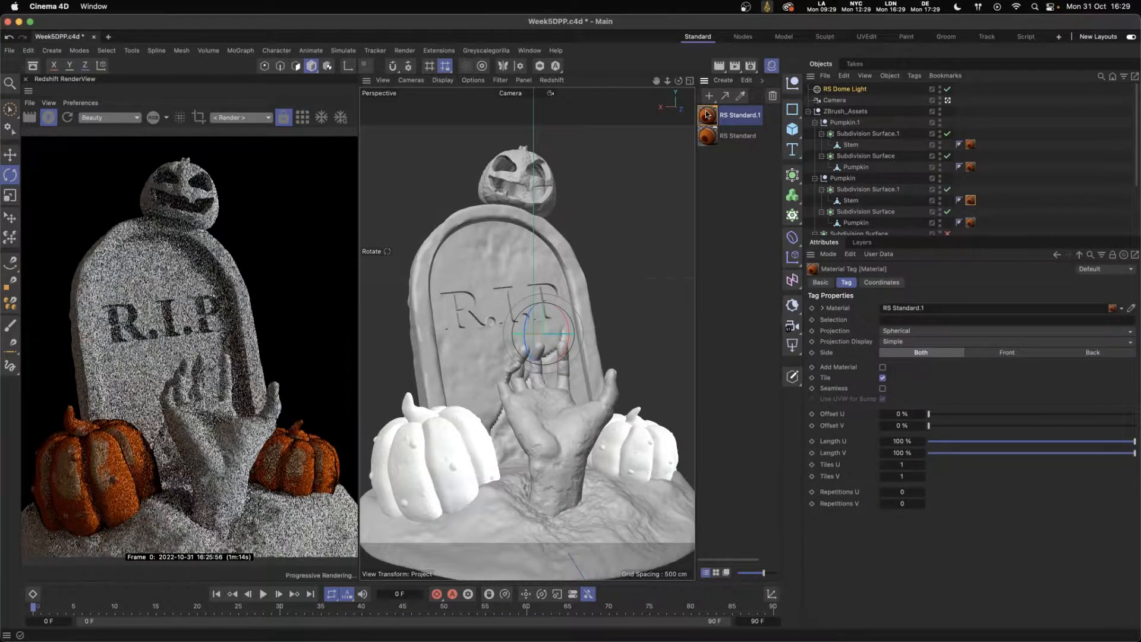
- Open the duplicated stem material in the Node Editor and show the AO Ramp's settings with the window clear of them
left_click(707, 117)
double_click(706, 117)
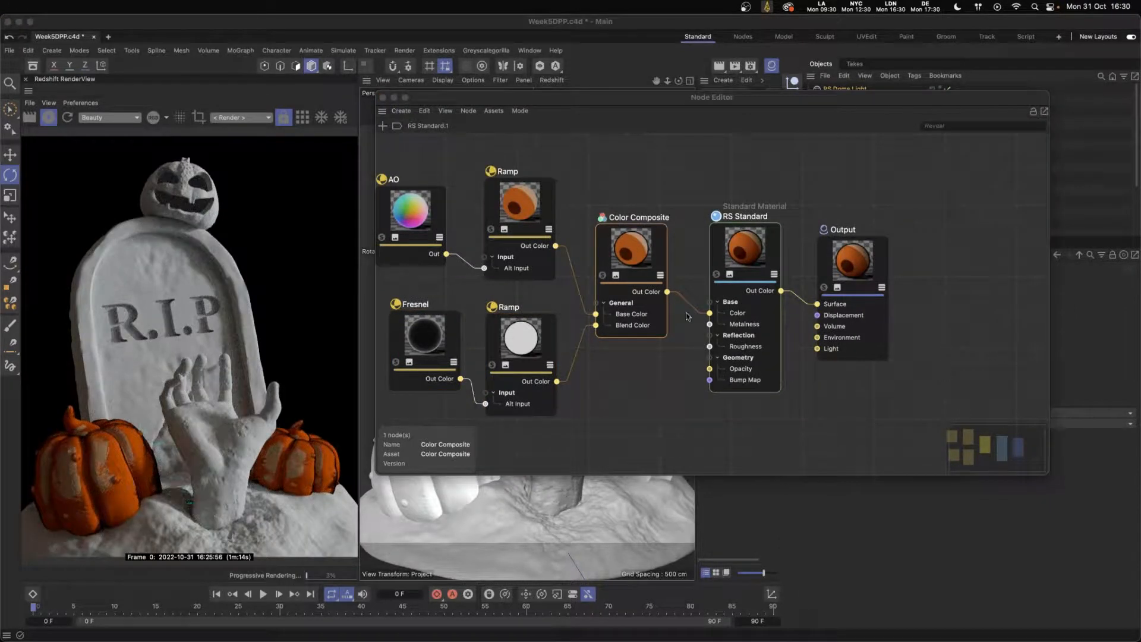
left_click(543, 216)
left_click_drag(1049, 92, 726, 81)
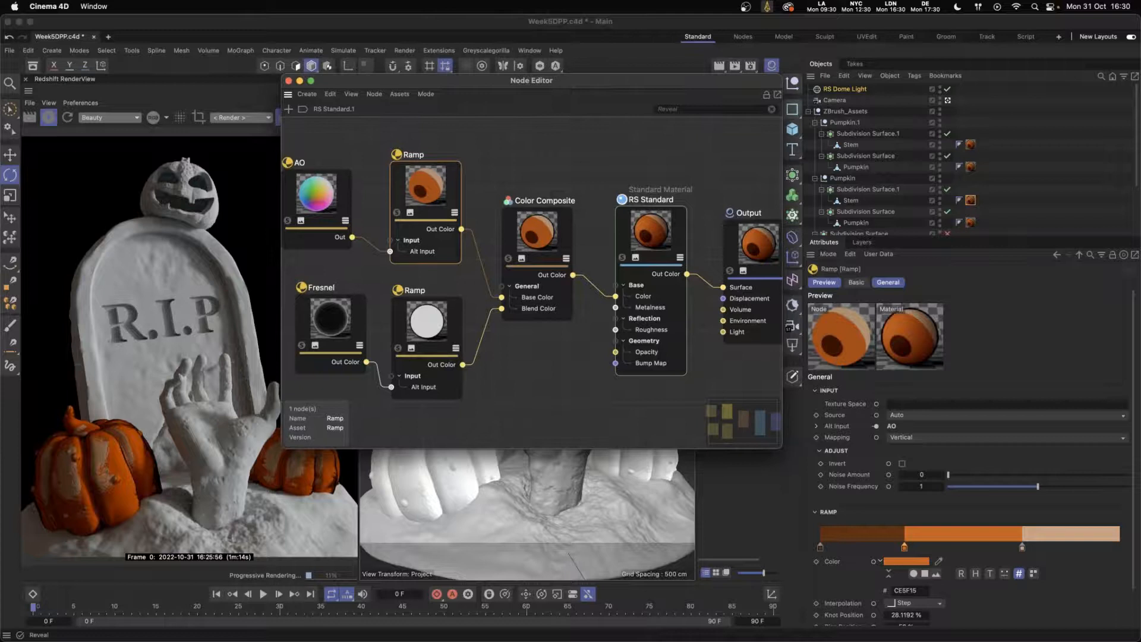
- Set the middle and last knots of the stem material's AO Ramp to dark green 1F3613
key("super+Tab")
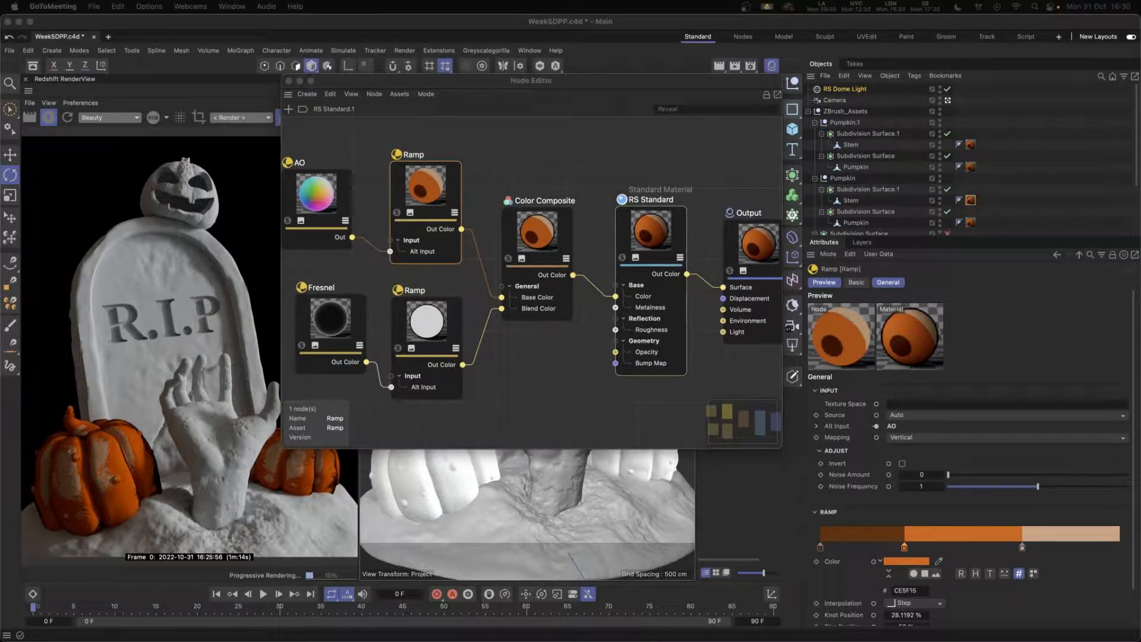
left_click(913, 591)
double_click(916, 592)
key("super+v")
key("Return")
left_click(1023, 547)
double_click(910, 590)
type("1f3613")
key("Return")
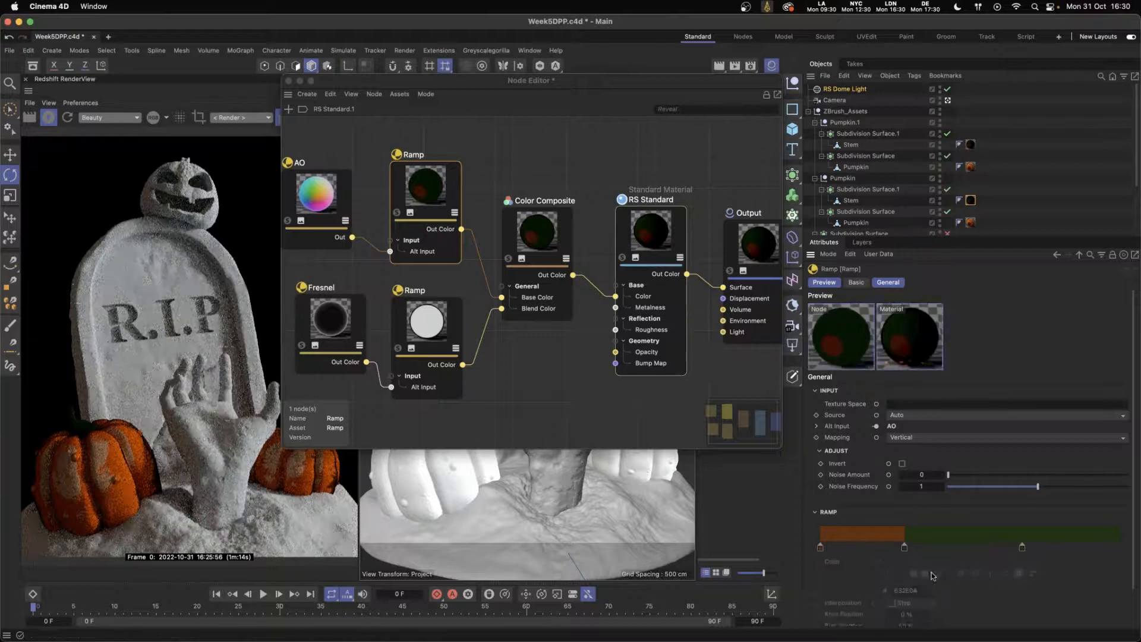
- Brighten the AO Ramp's last knot to a lighter green with a V value of 51 %
scroll(997, 533, "down", 1)
left_click(1022, 527)
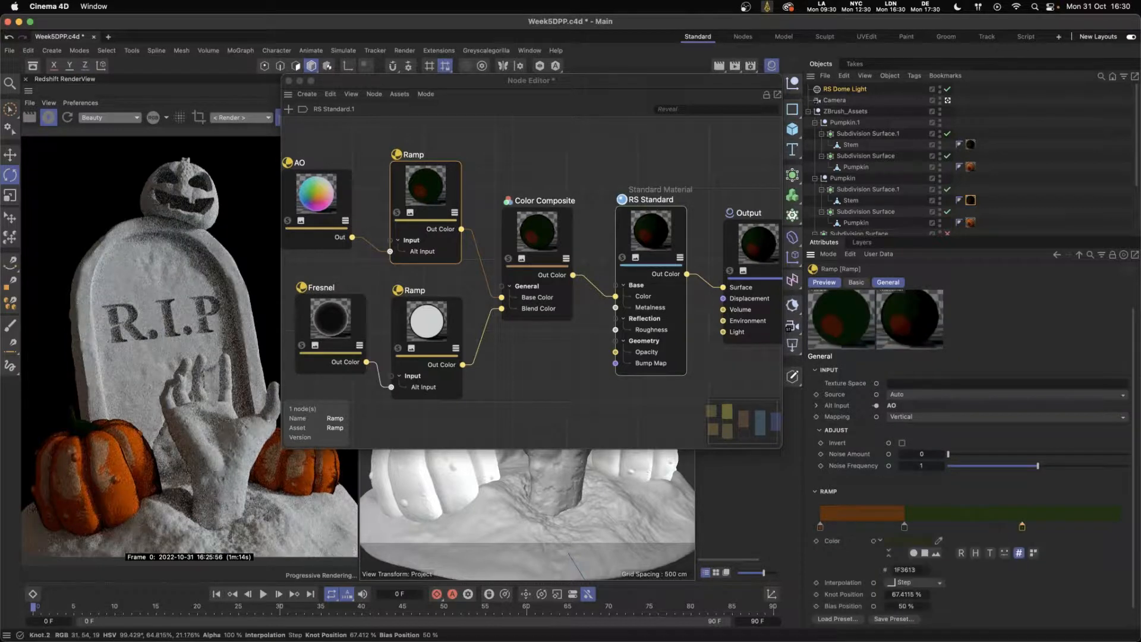
left_click(899, 542)
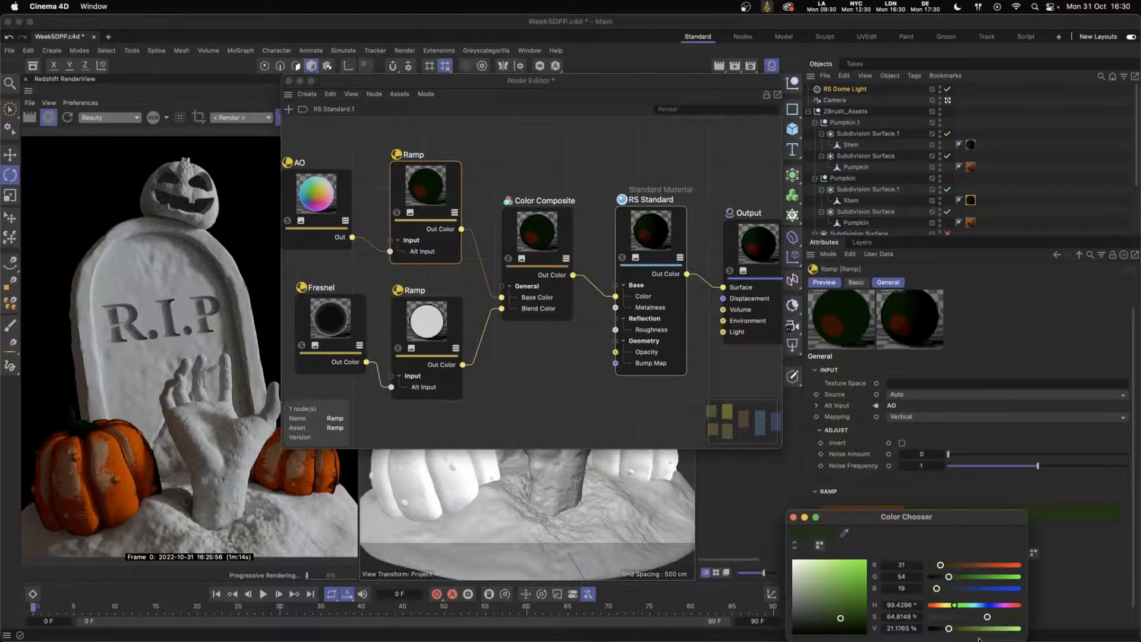
left_click(962, 628)
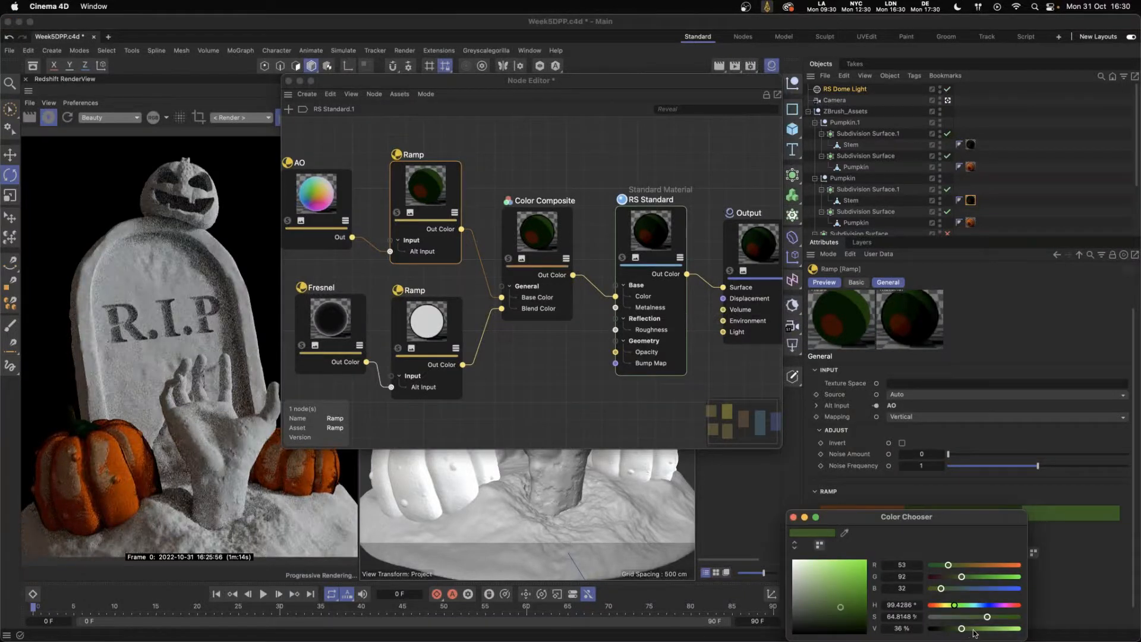
left_click(974, 628)
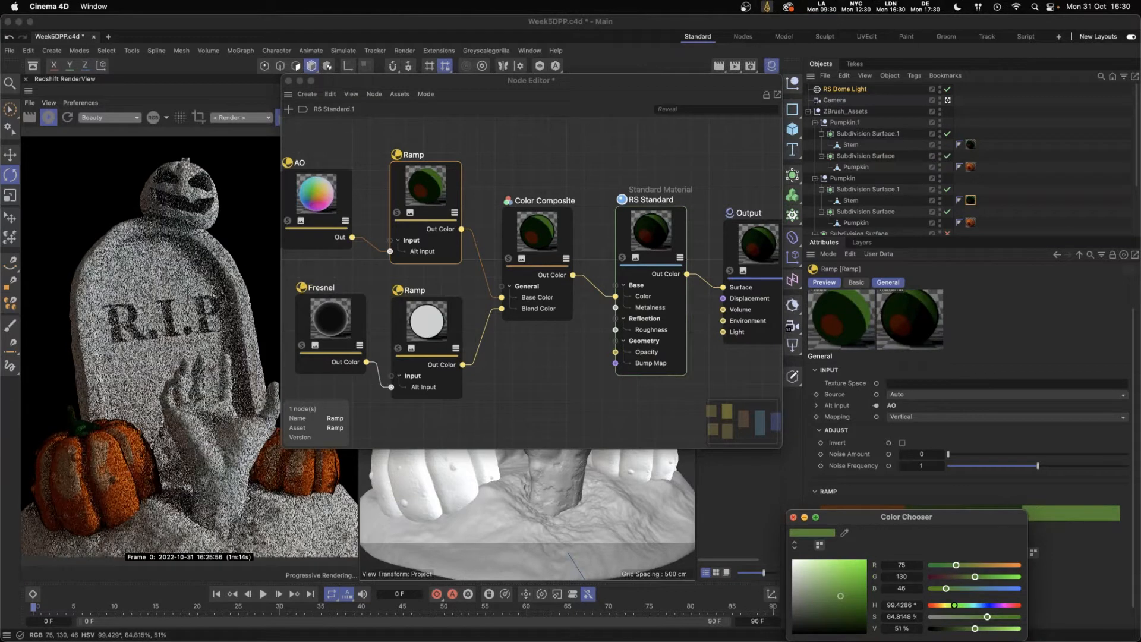
left_click(793, 516)
- Set the AO Ramp's first knot colour to 1F3613
left_click(821, 527)
left_click(911, 570)
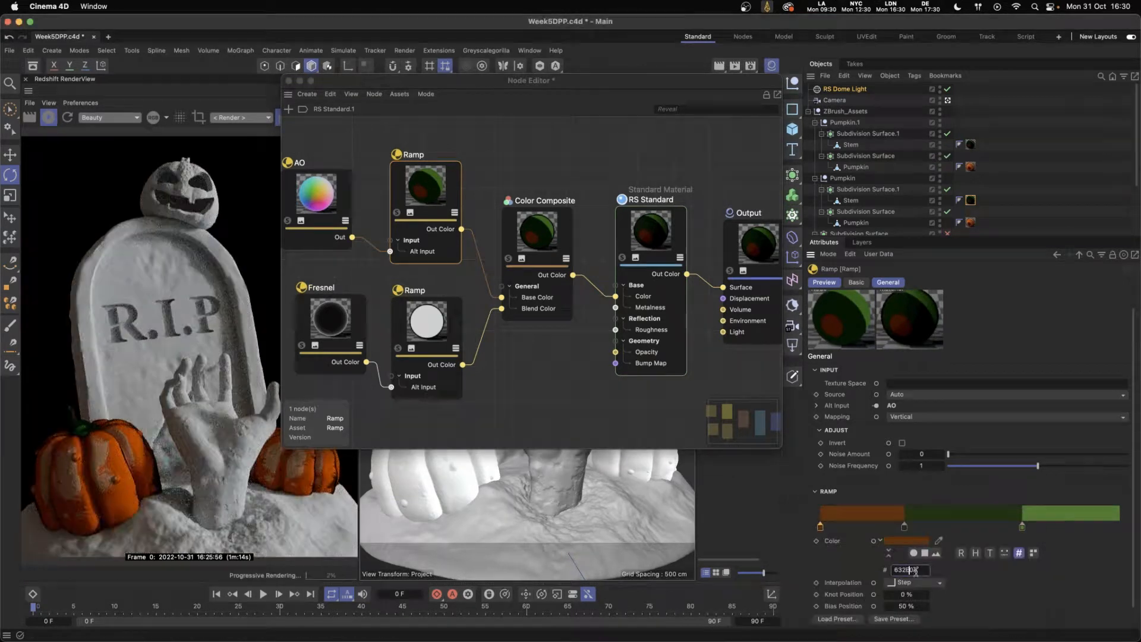
double_click(916, 570)
type("1F3613")
key("Return")
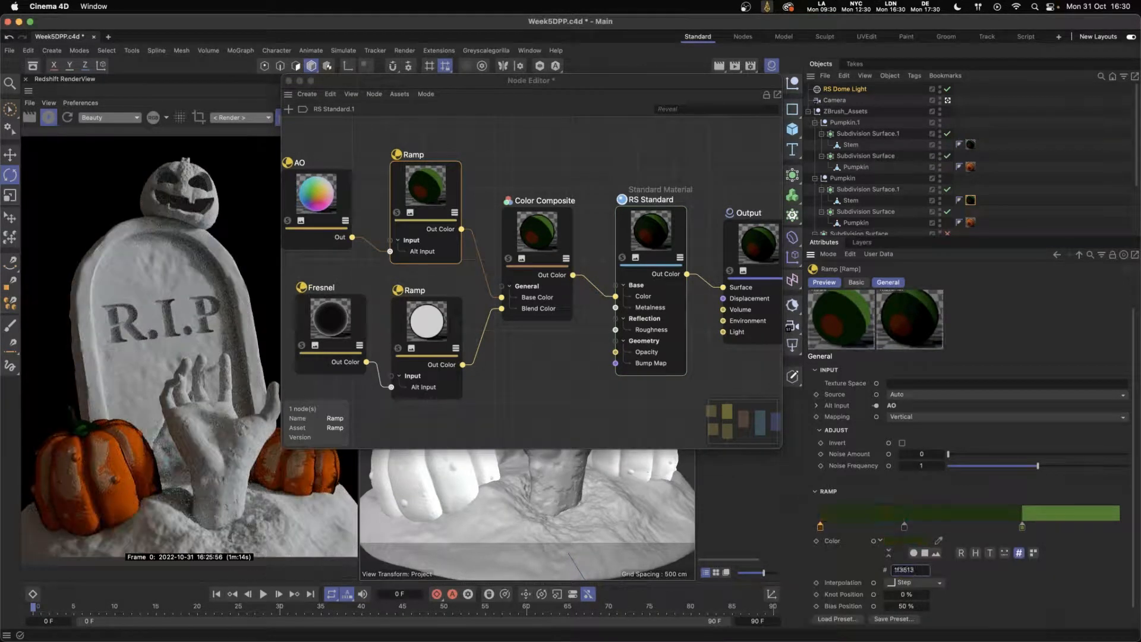
- Darken the AO Ramp's first knot to a V value of 9 % and close the Node Editor
double_click(820, 527)
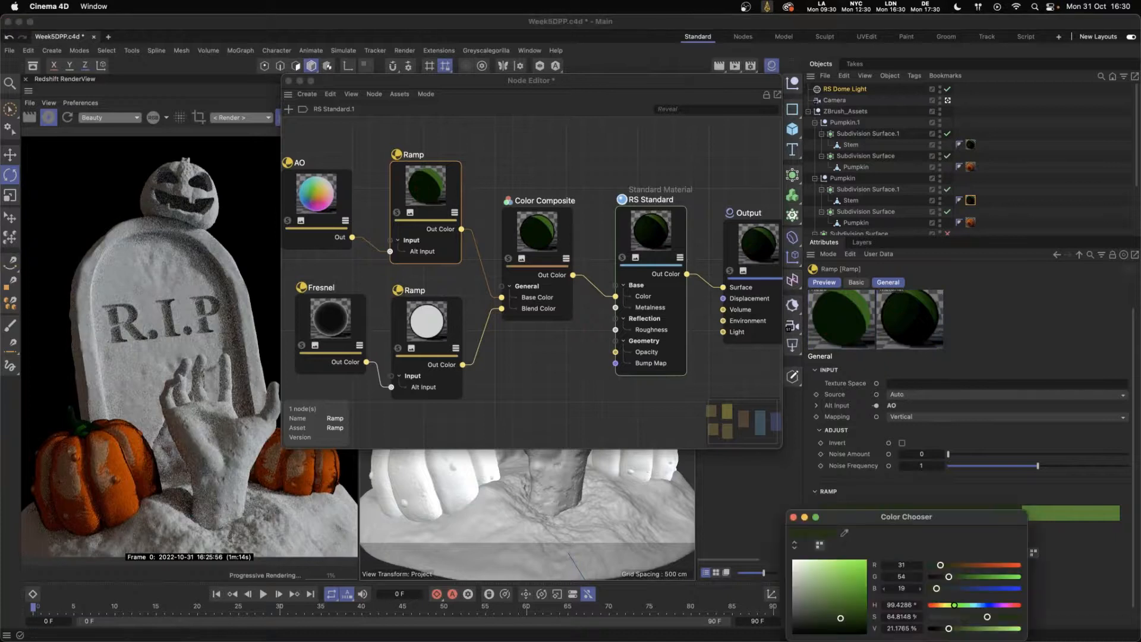
left_click_drag(947, 630, 938, 629)
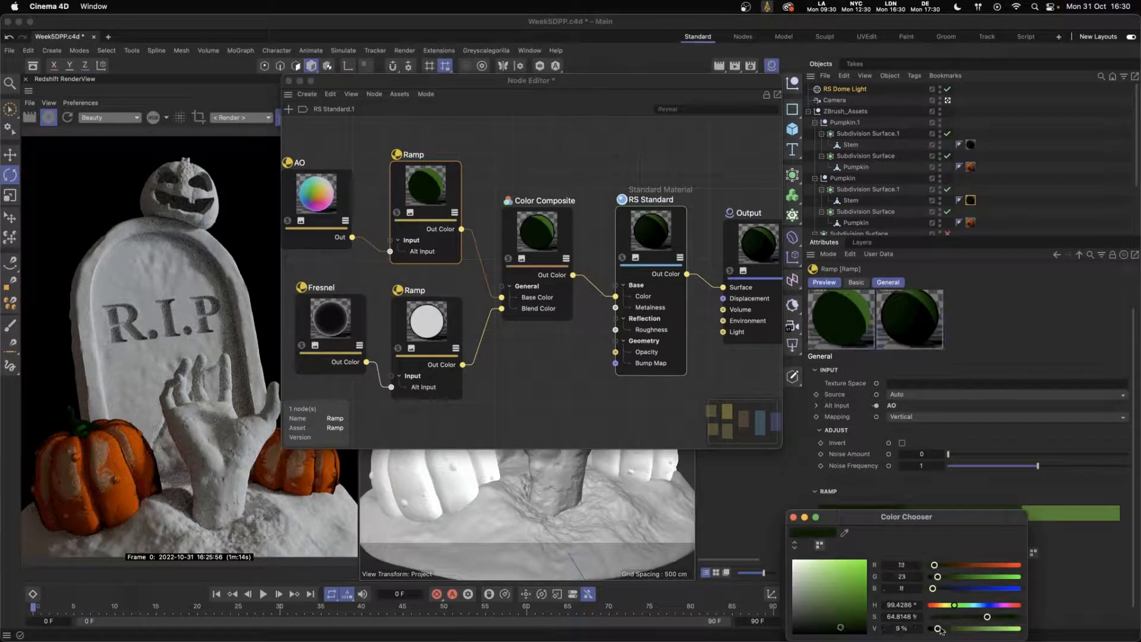
left_click(793, 517)
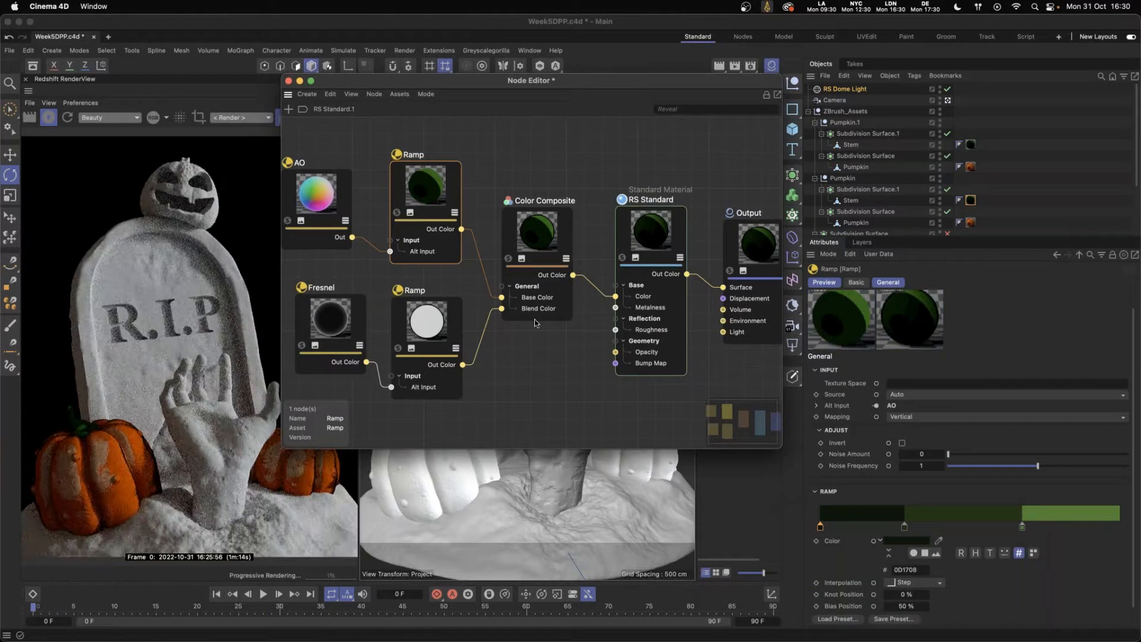
left_click(289, 81)
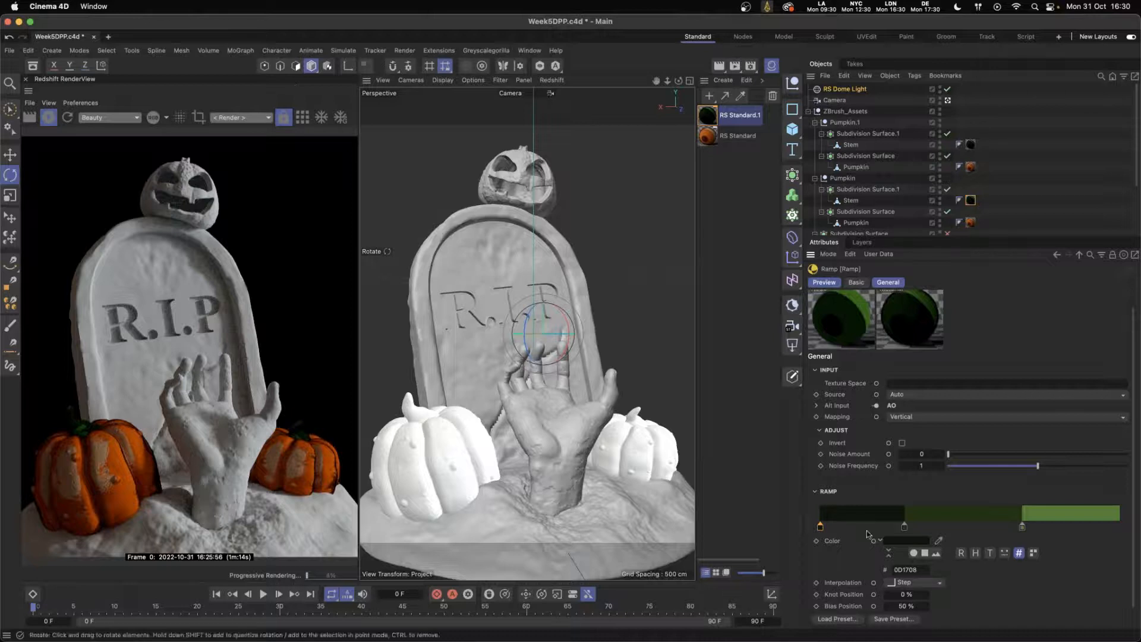
- Add a plane, stand it upright and move it beside the gravestone, outside the camera's view
key("super+Tab")
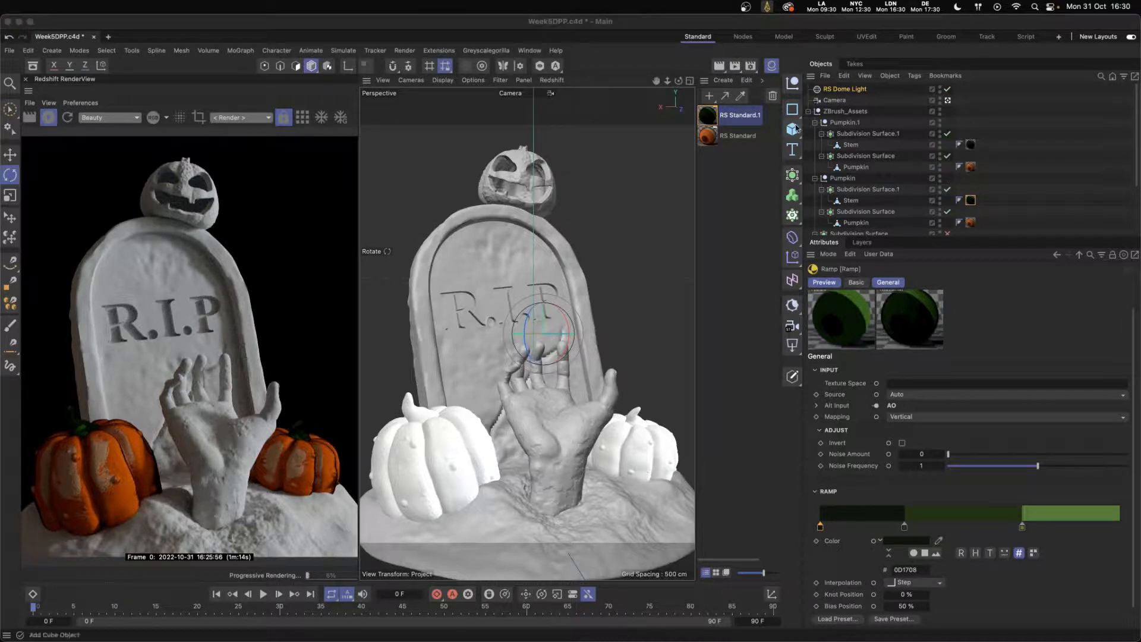
left_click_drag(792, 129, 843, 156)
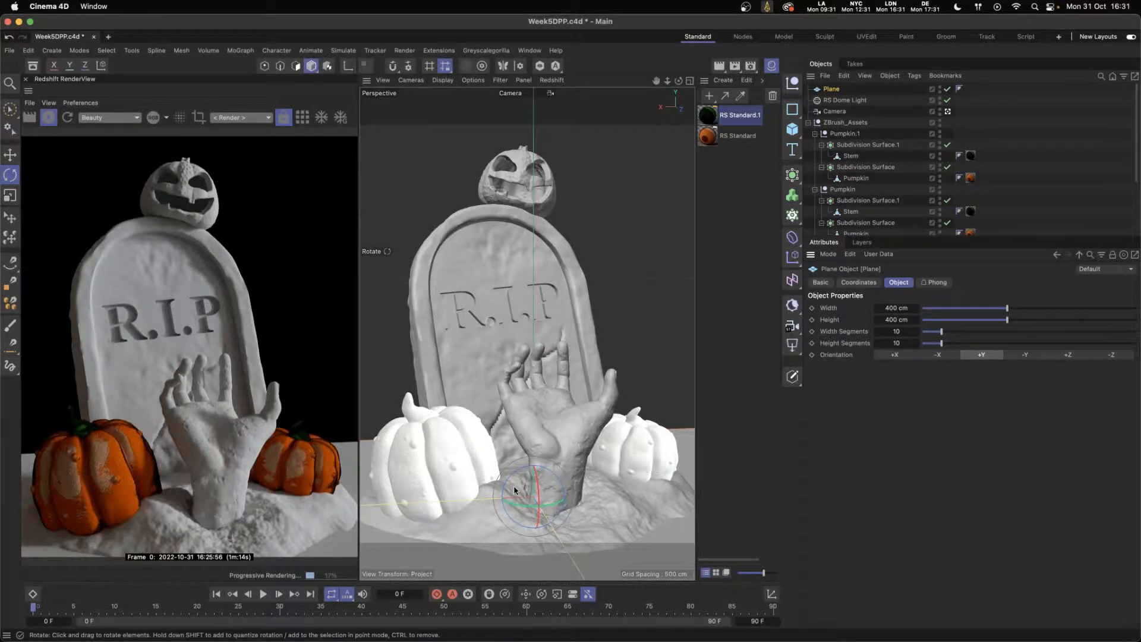
left_click_drag(509, 483, 529, 462)
left_click_drag(549, 450, 569, 446)
key("e")
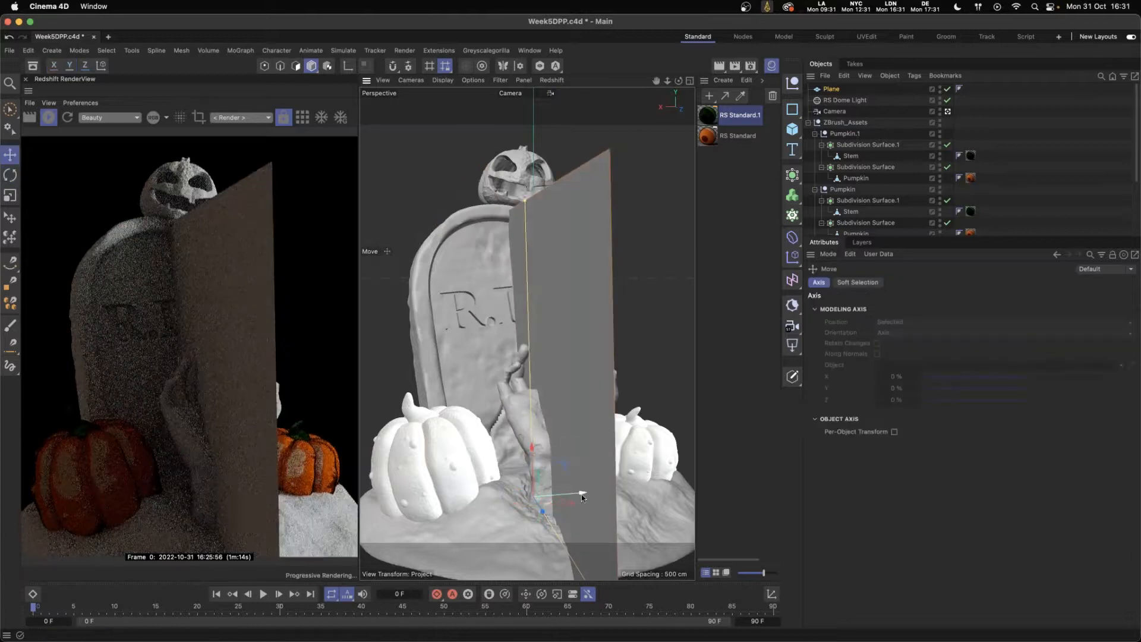
left_click_drag(573, 489, 372, 519)
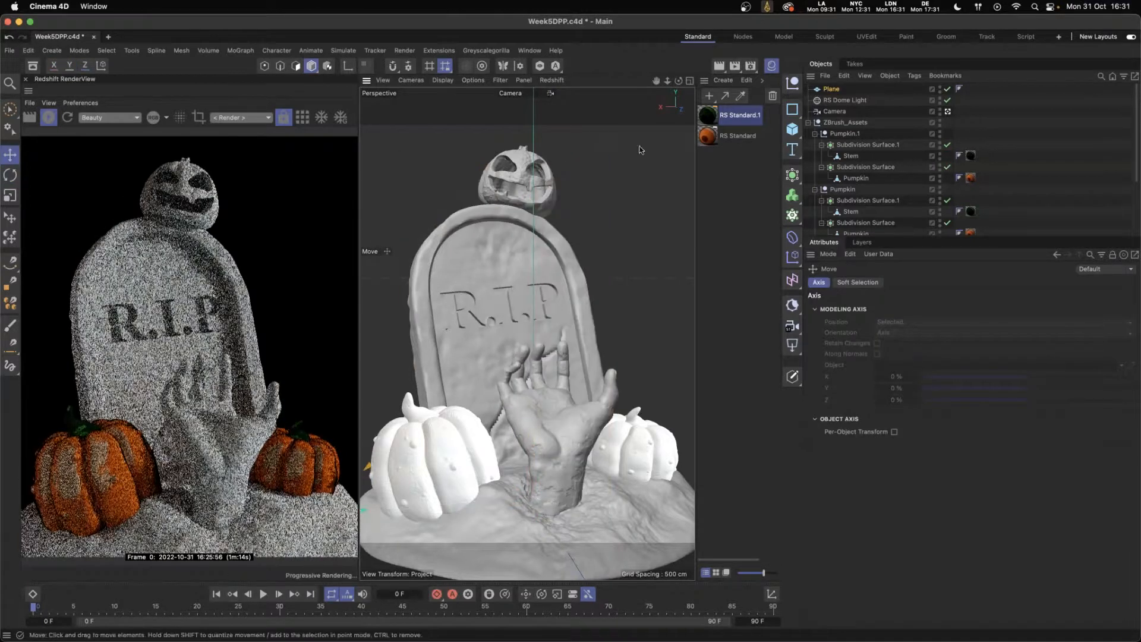
- Enlarge the upright side plane and move it closer to the gravestone, comparing the render with the plane off and on
middle_click(622, 205)
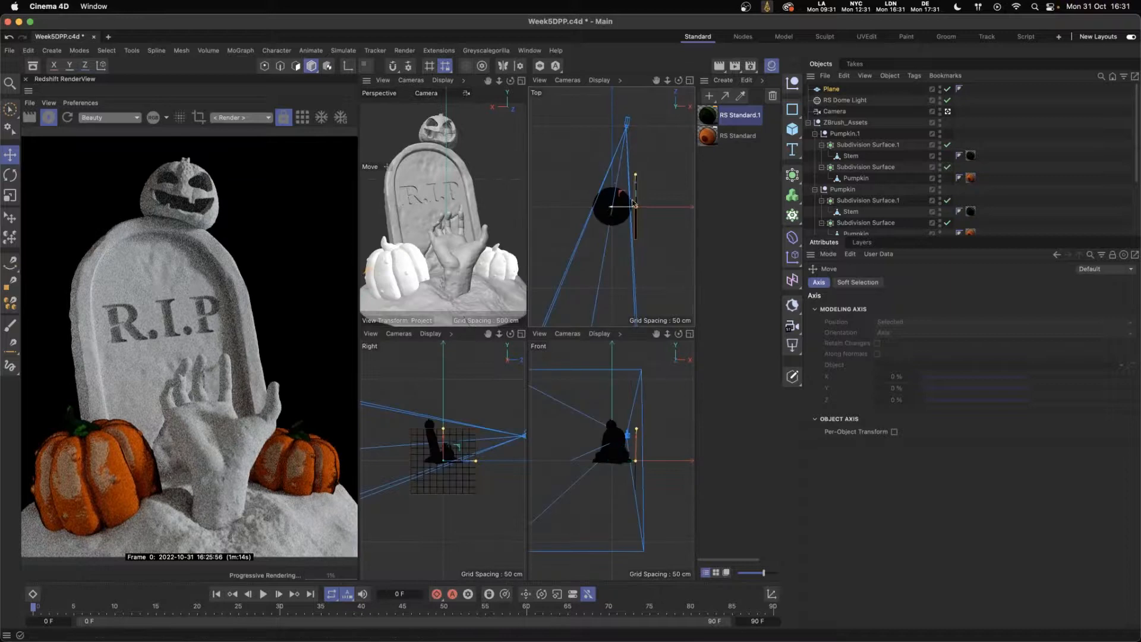
key("t")
left_click_drag(575, 265, 583, 264)
key("e")
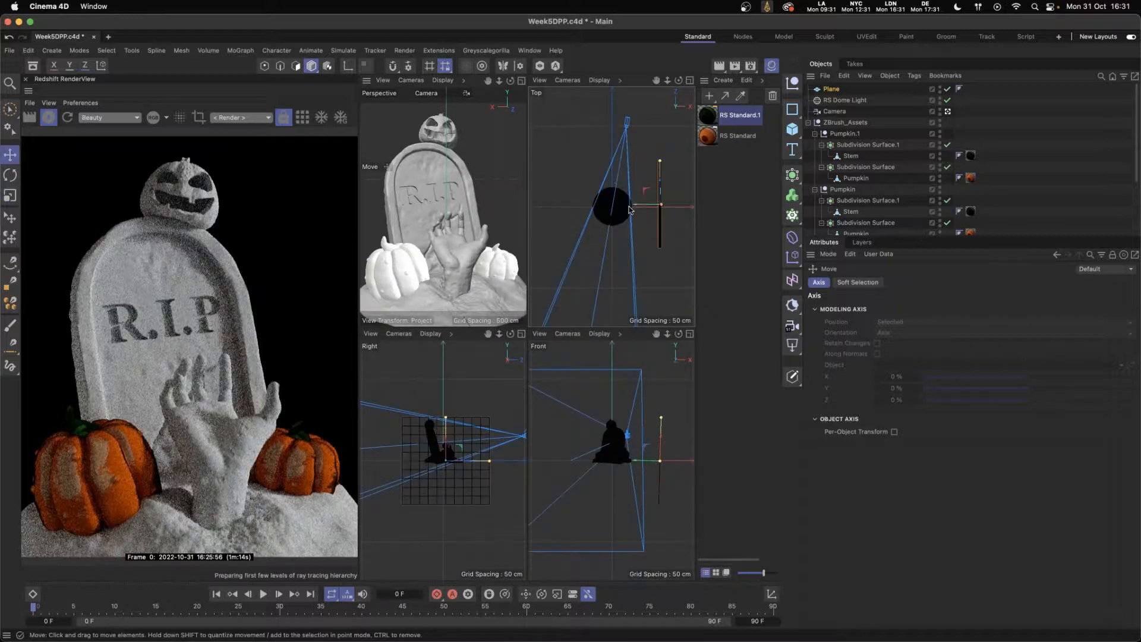
left_click_drag(638, 208, 625, 208)
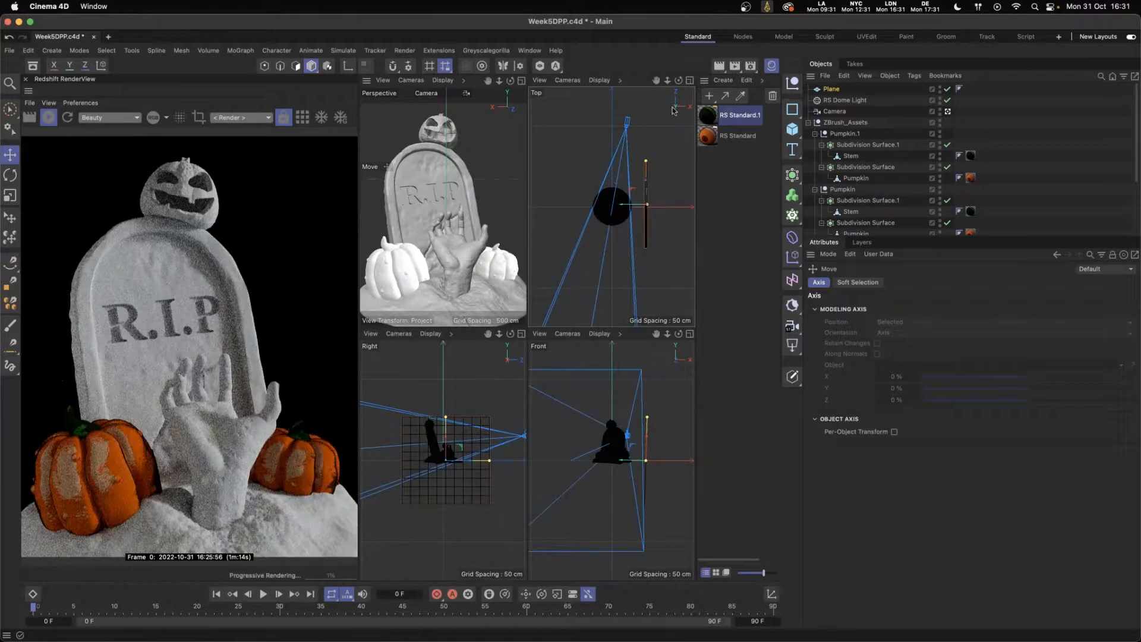
left_click(947, 89)
left_click(947, 89)
left_click(521, 80)
- Add a second plane and make it a child of the Camera
left_click(792, 129)
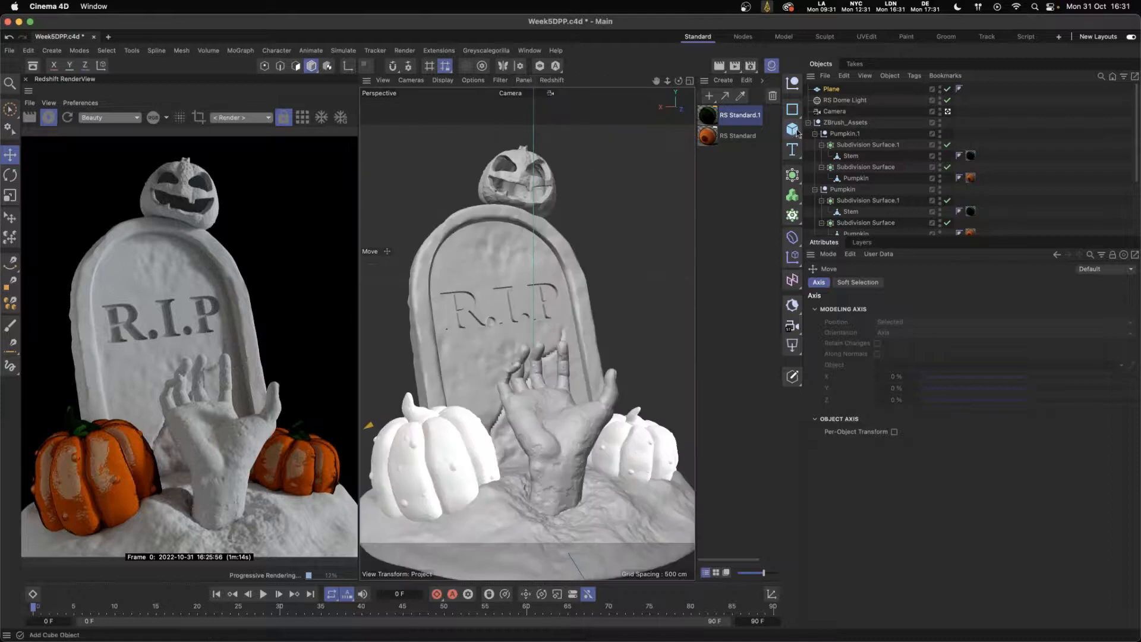
left_click(839, 167)
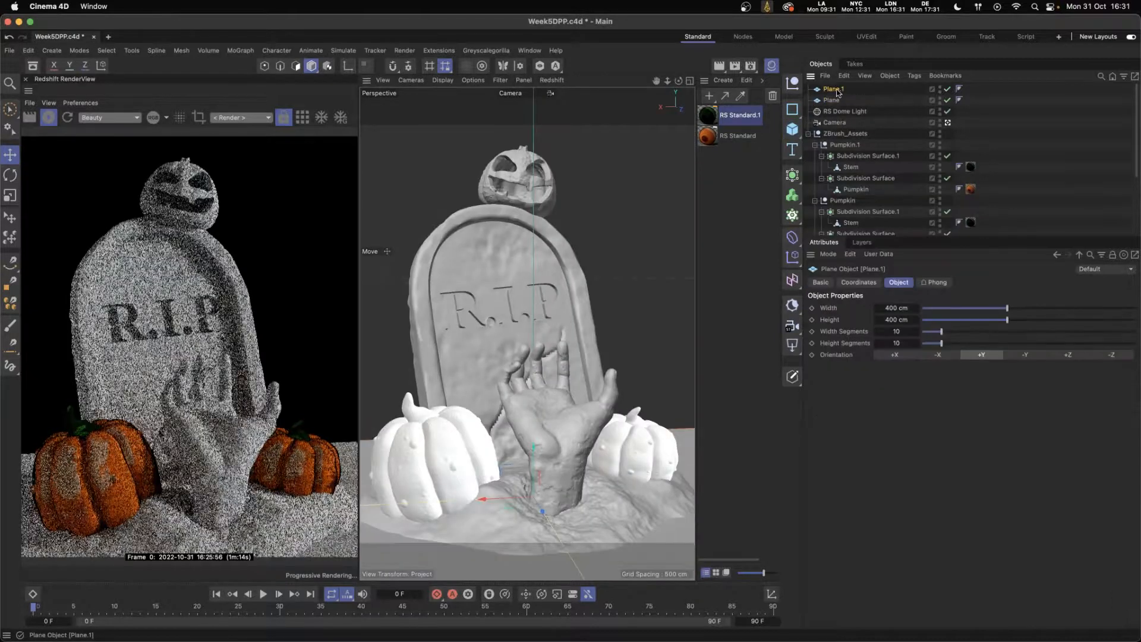
left_click_drag(838, 125, 838, 123)
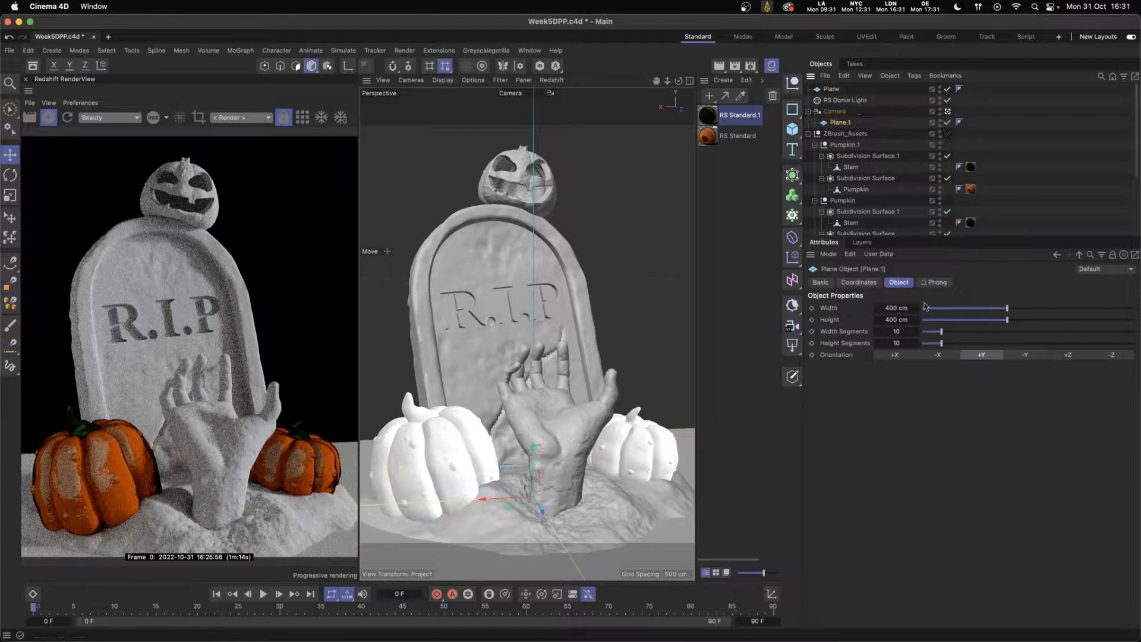
- Zero the camera-parented plane's position, heading and bank, and set its pitch to 90°
left_click(859, 283)
left_click(859, 324)
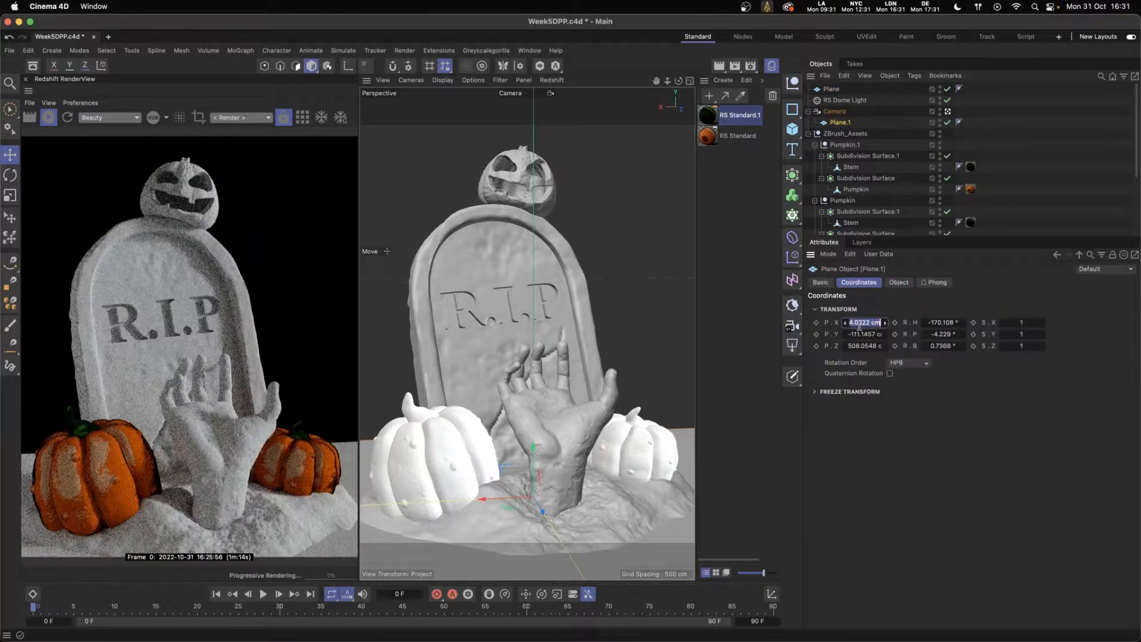
type("0\t0\t0\t0\t0\t0")
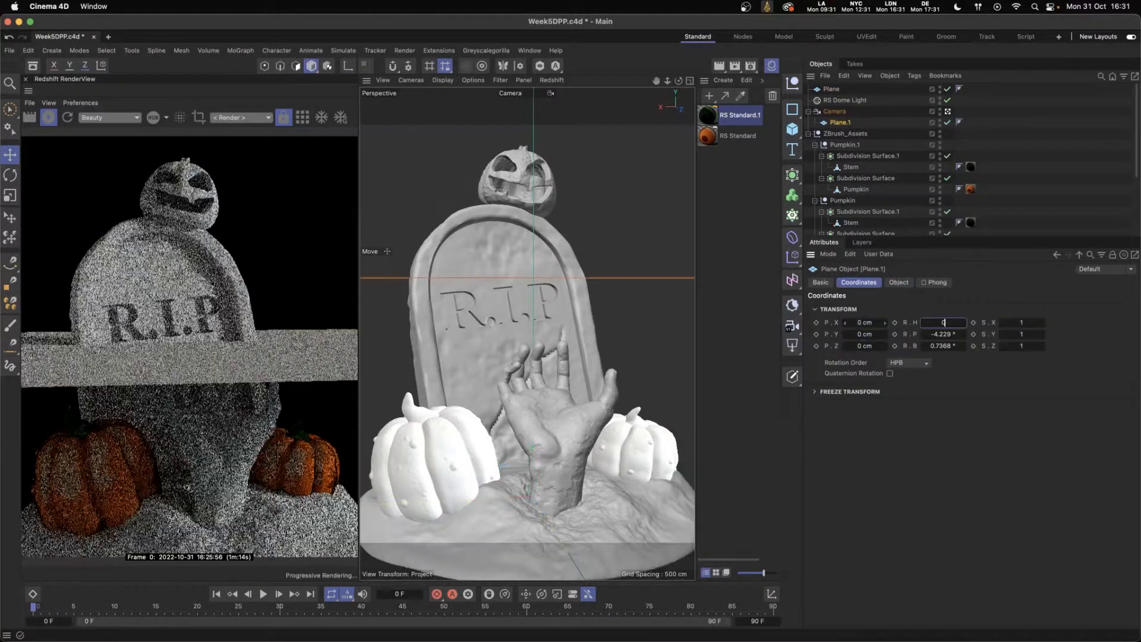
key("Return")
left_click(943, 334)
type("90")
key("Return")
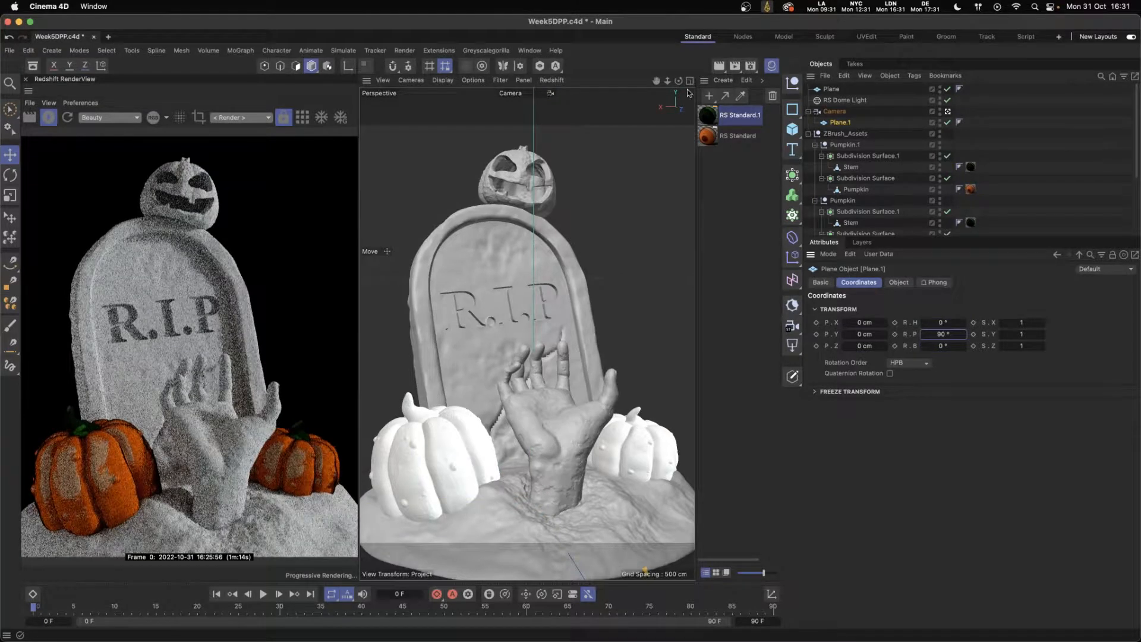
- Push the camera-parented plane back behind the gravestone, enlarge it to fill the background, and save the project
left_click(688, 82)
left_click_drag(632, 116, 730, 232)
key("t")
key("e")
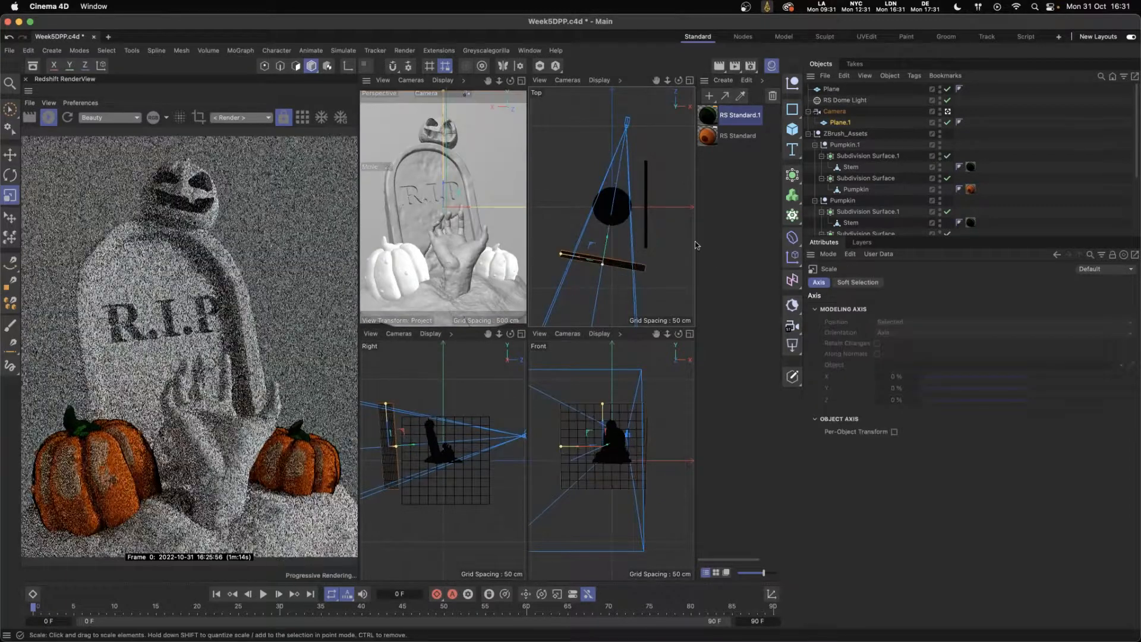
left_click(520, 80)
key("super+s")
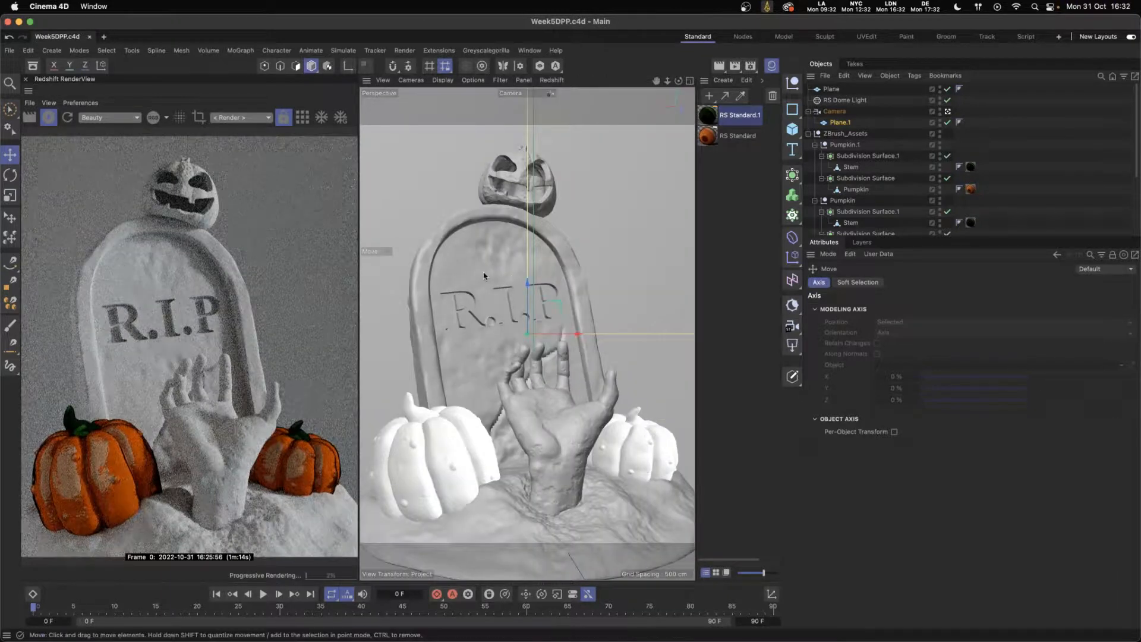
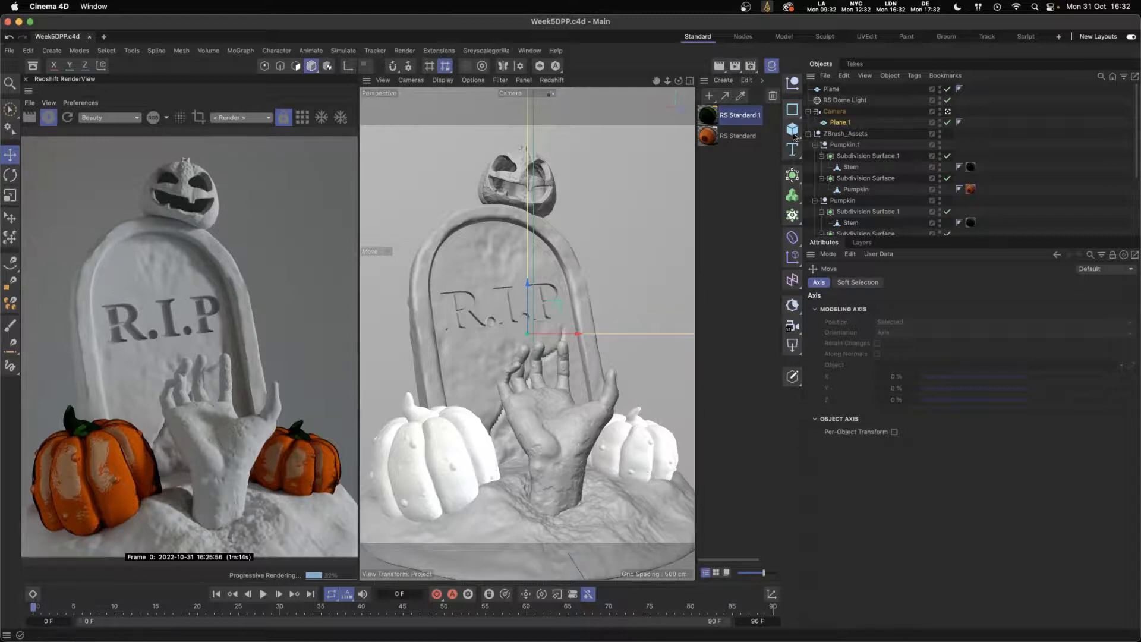
- Add a cube and shape it into a wide, low block around the gravestone base, raised to about 21.7 cm in Y
left_click(792, 128)
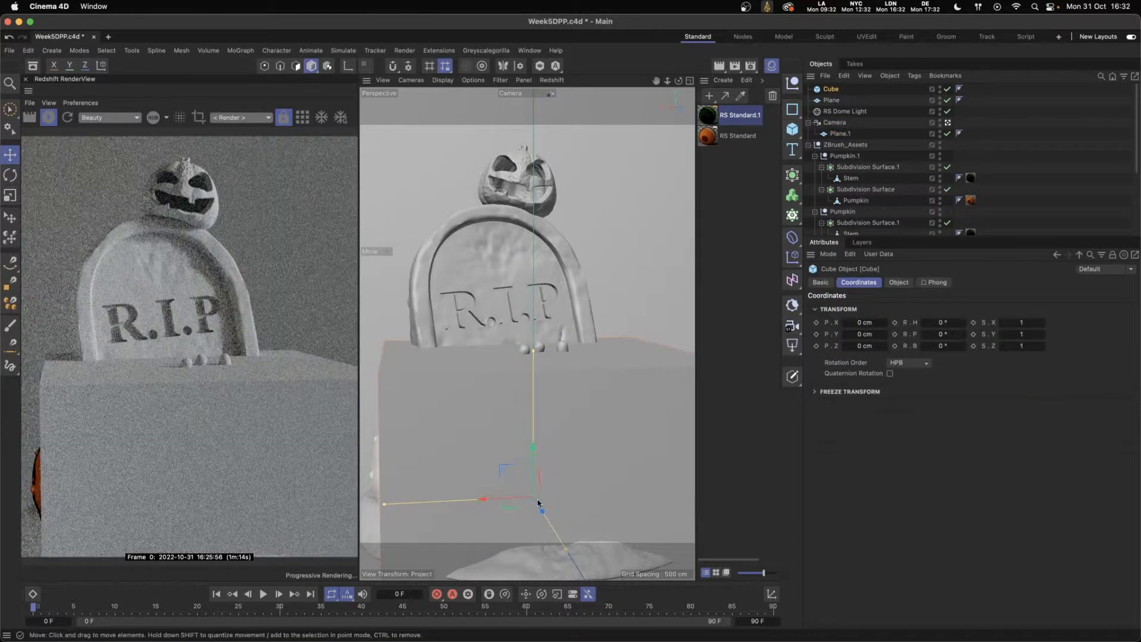
left_click(691, 82)
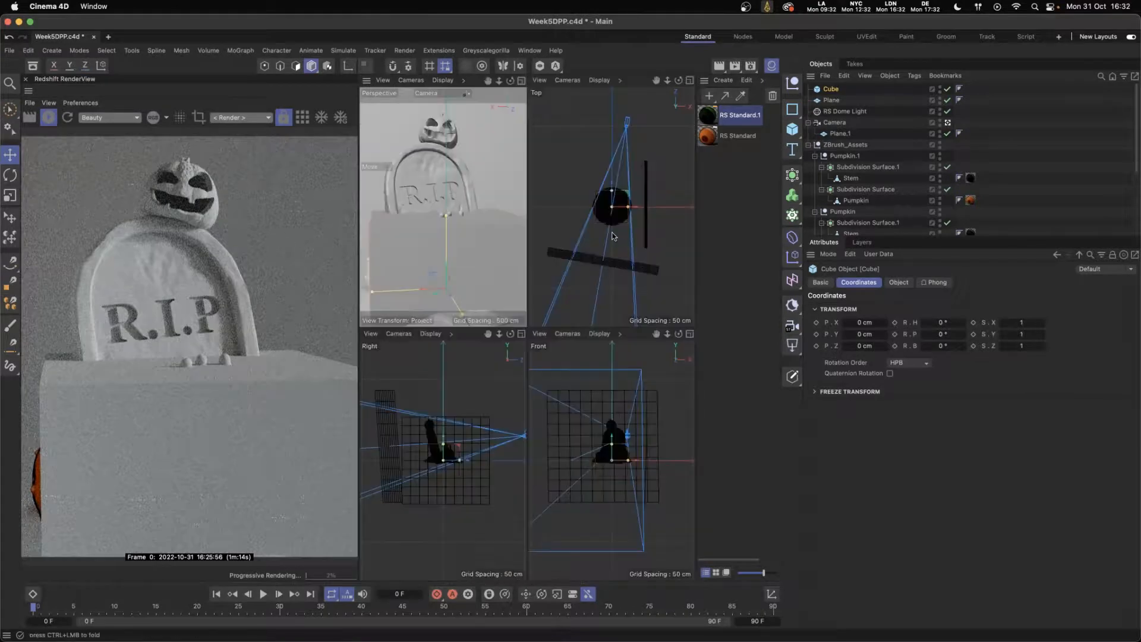
left_click_drag(613, 192, 641, 207)
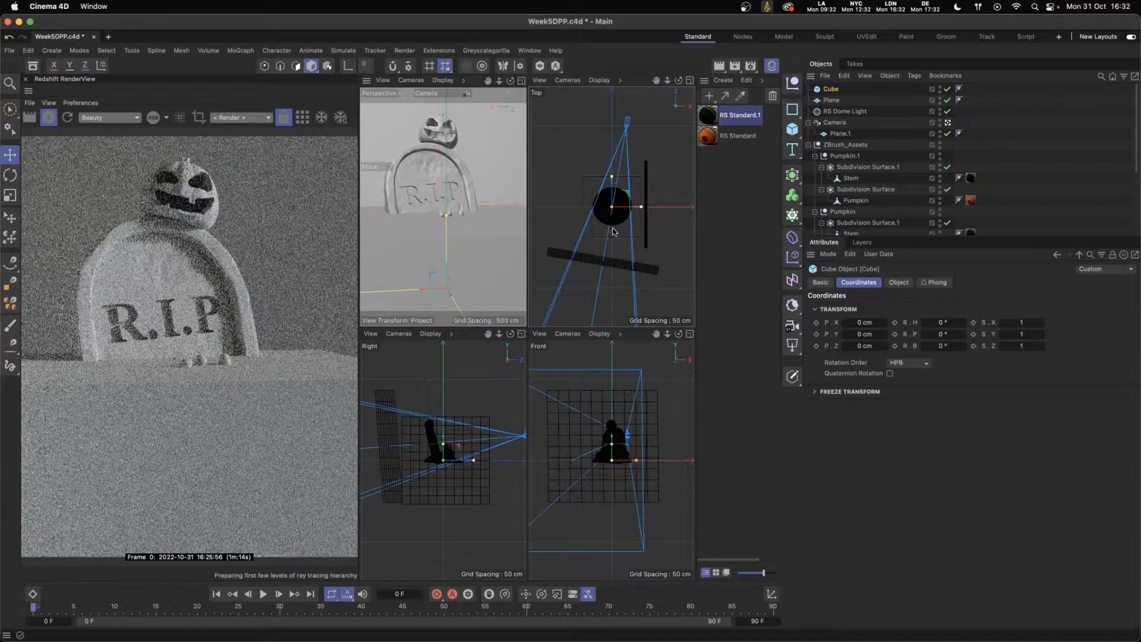
left_click(613, 458)
left_click_drag(613, 458, 615, 435)
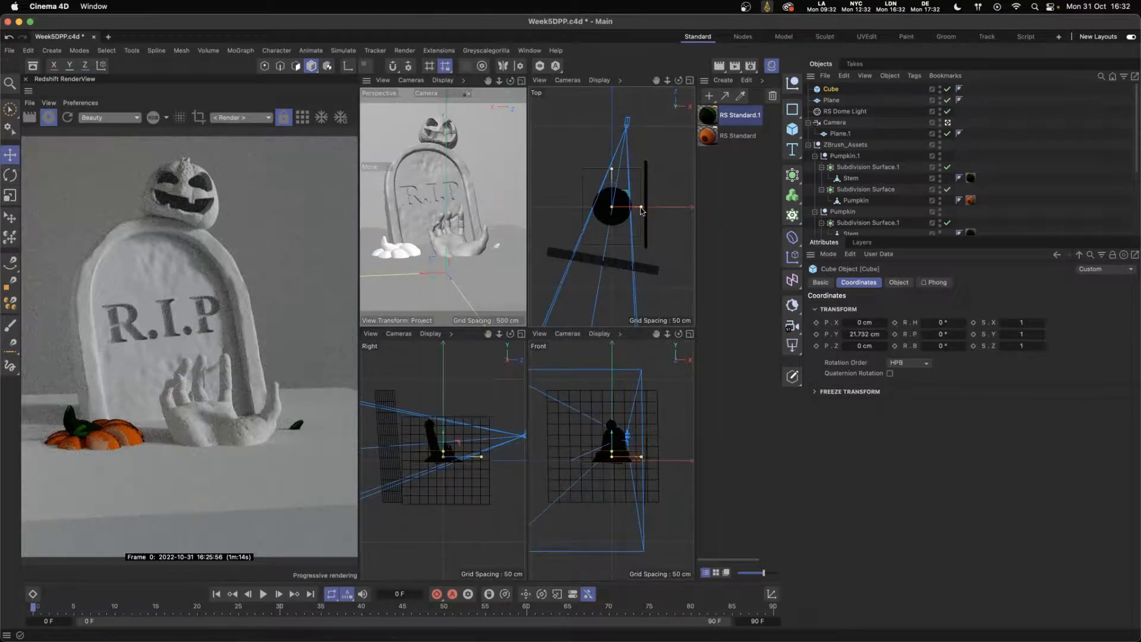
left_click_drag(641, 208, 659, 207)
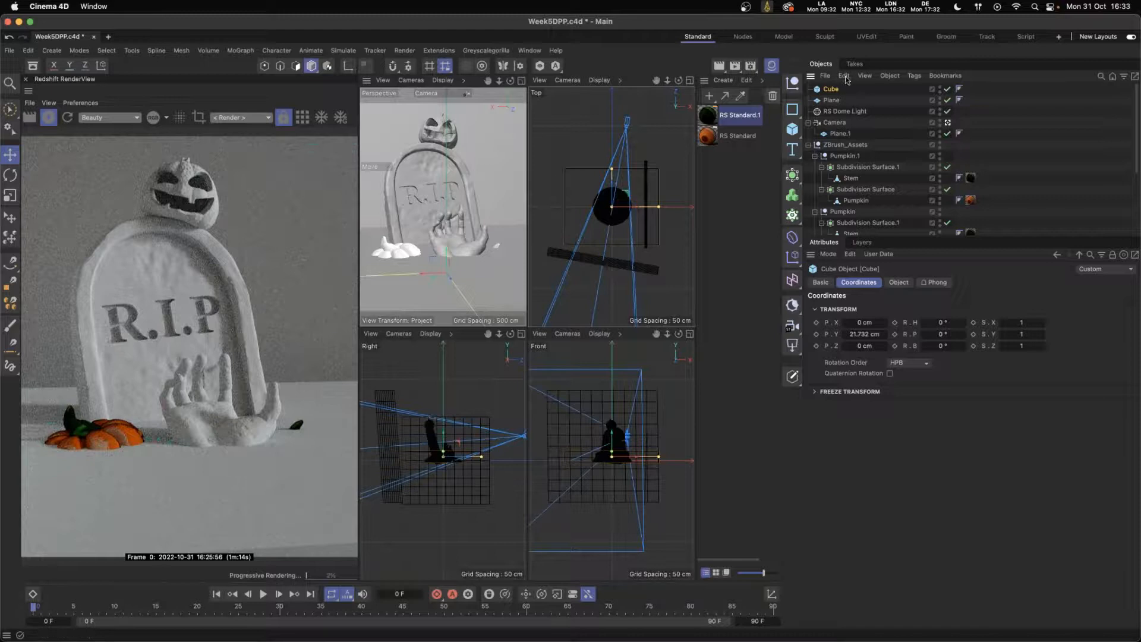
- Nest the cube in a Volume Builder with volume type Fog and a voxel size of 2 cm
left_click_drag(792, 195, 841, 93)
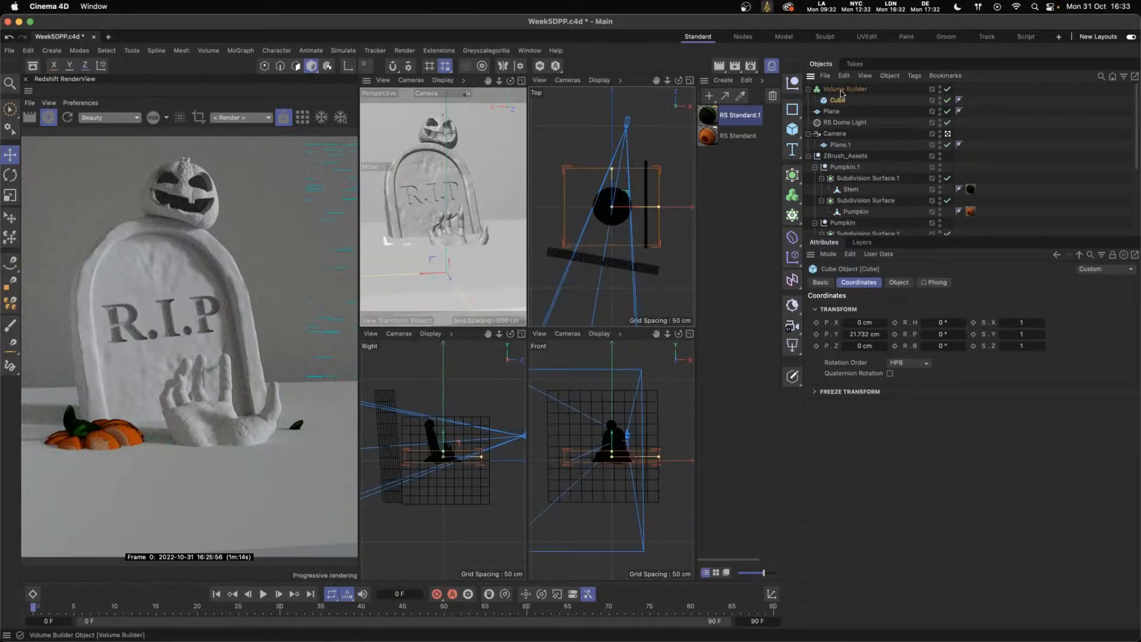
left_click(841, 90)
left_click(905, 284)
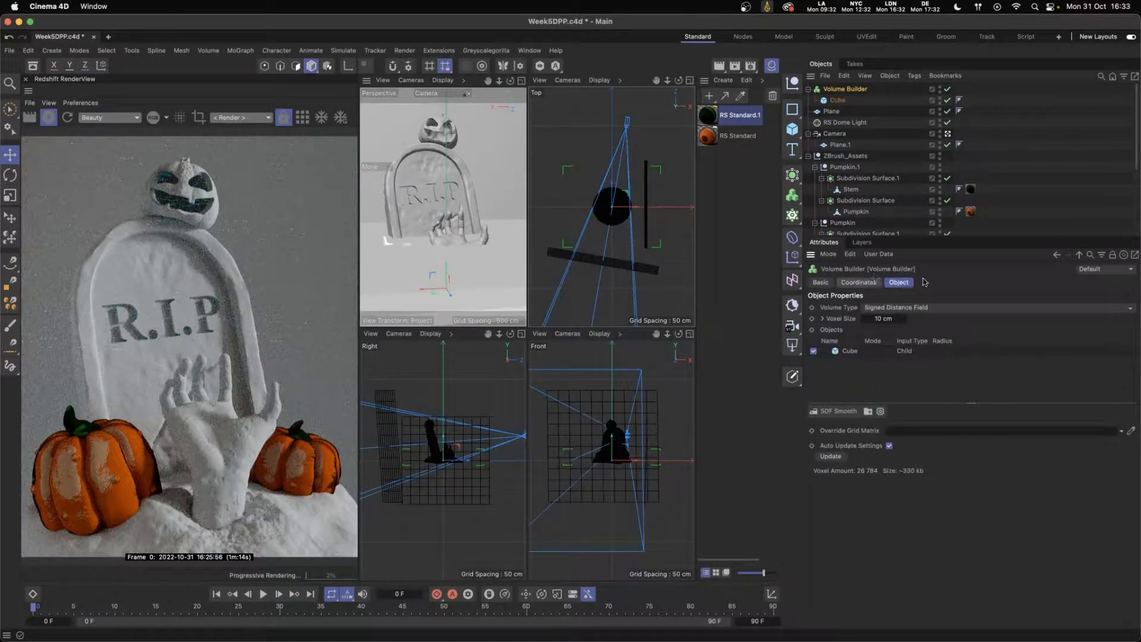
left_click(919, 311)
left_click(880, 333)
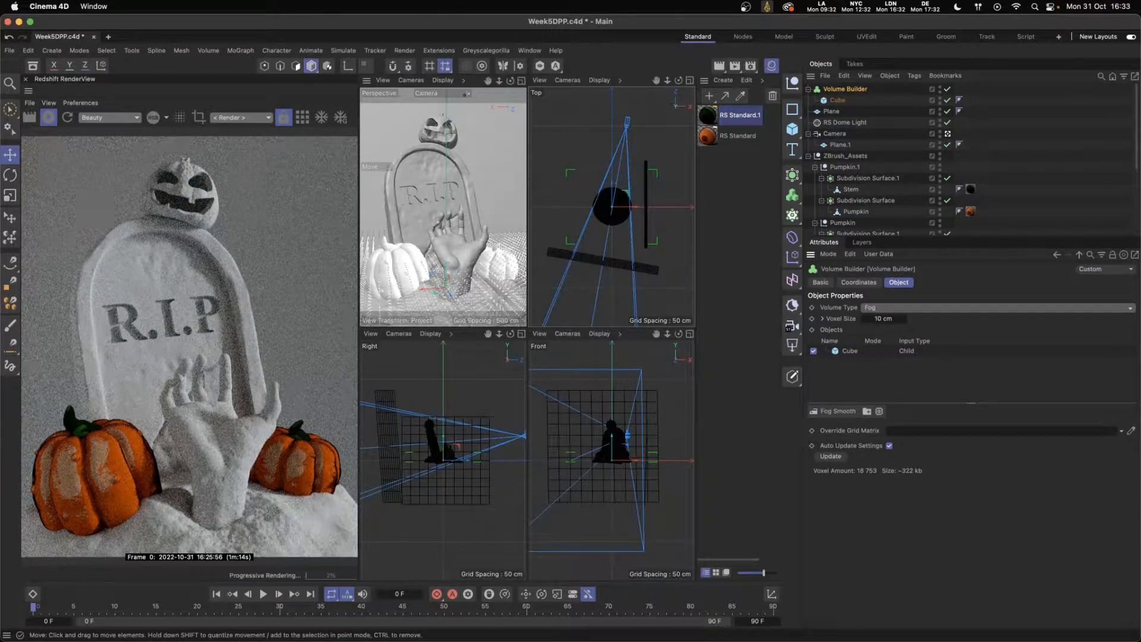
left_click(885, 319)
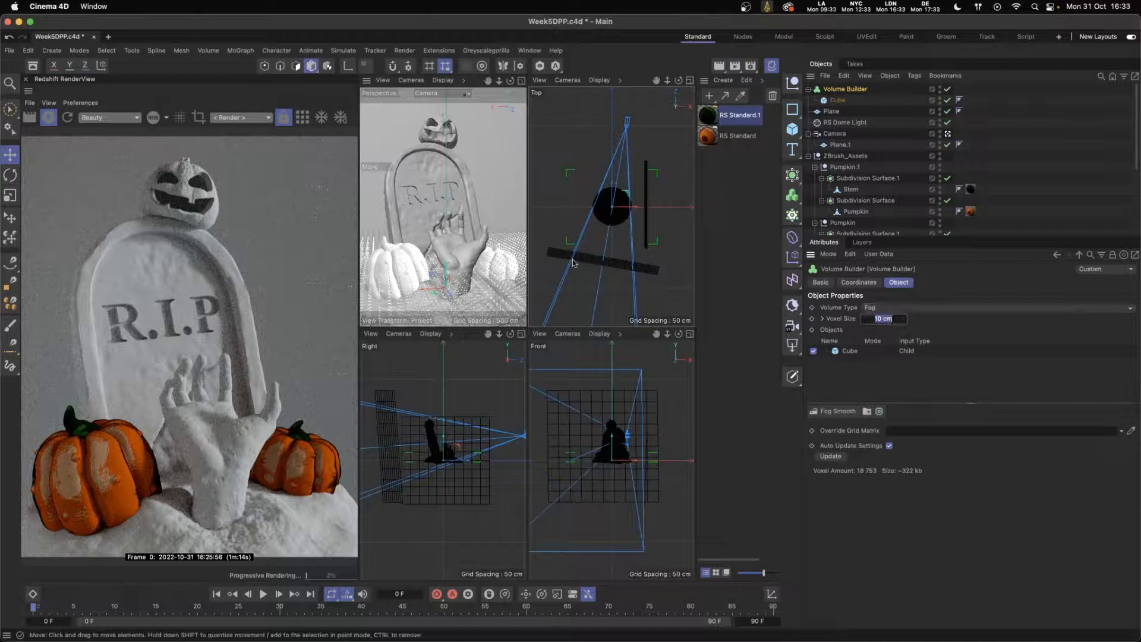
type("2")
key("Return")
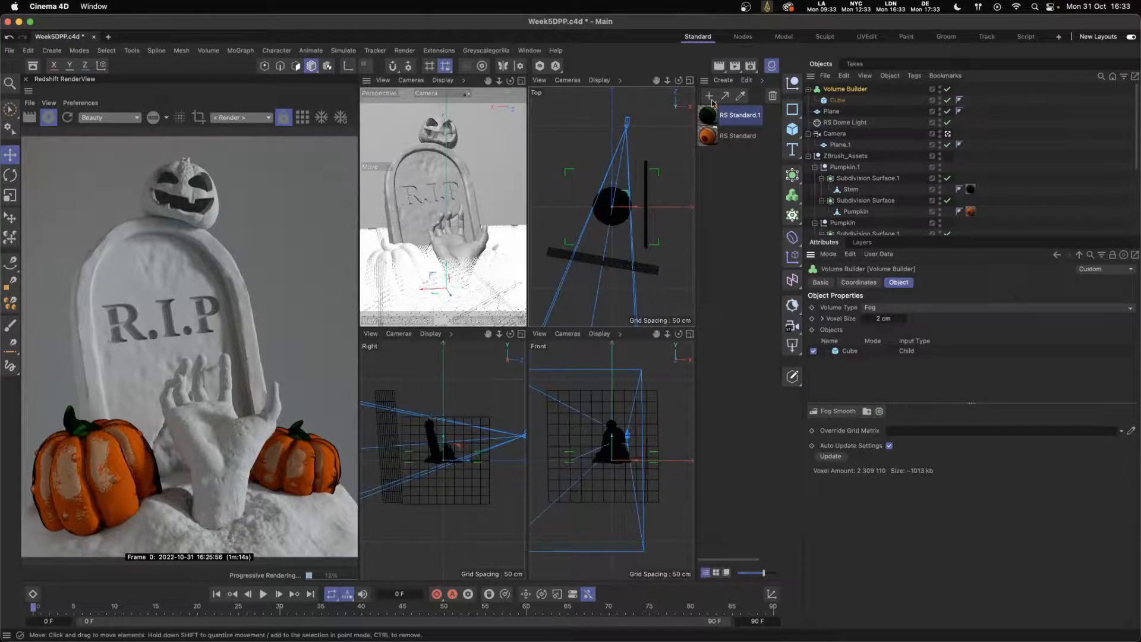
- Create a Redshift Volume material and apply it to the Volume Builder
left_click(722, 81)
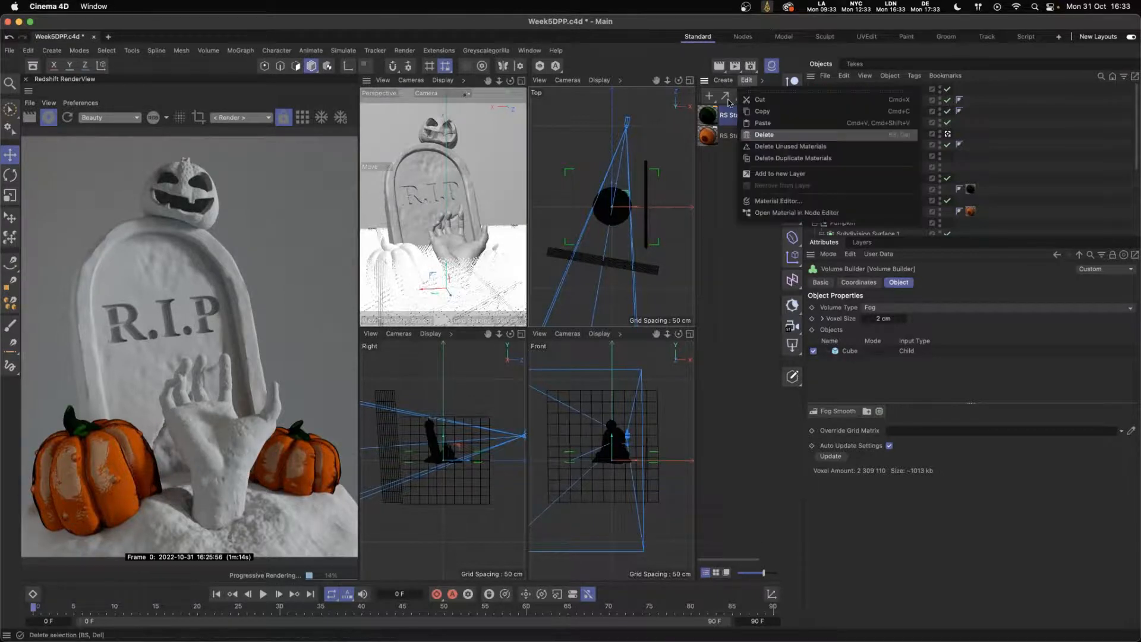
mouse_move(773, 134)
mouse_move(882, 144)
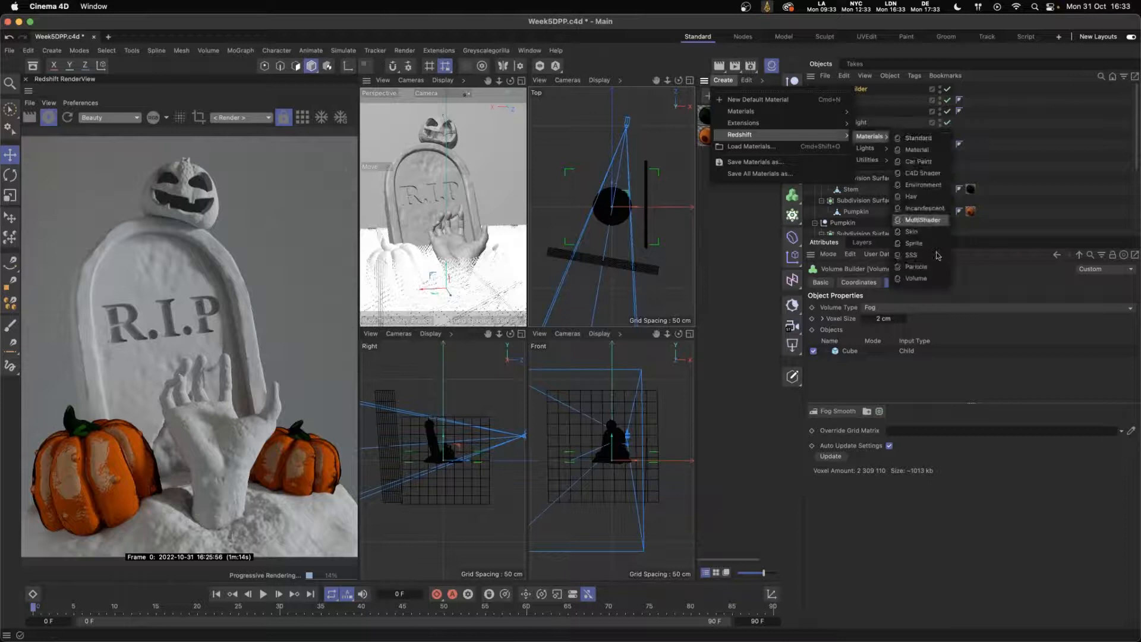
left_click(919, 283)
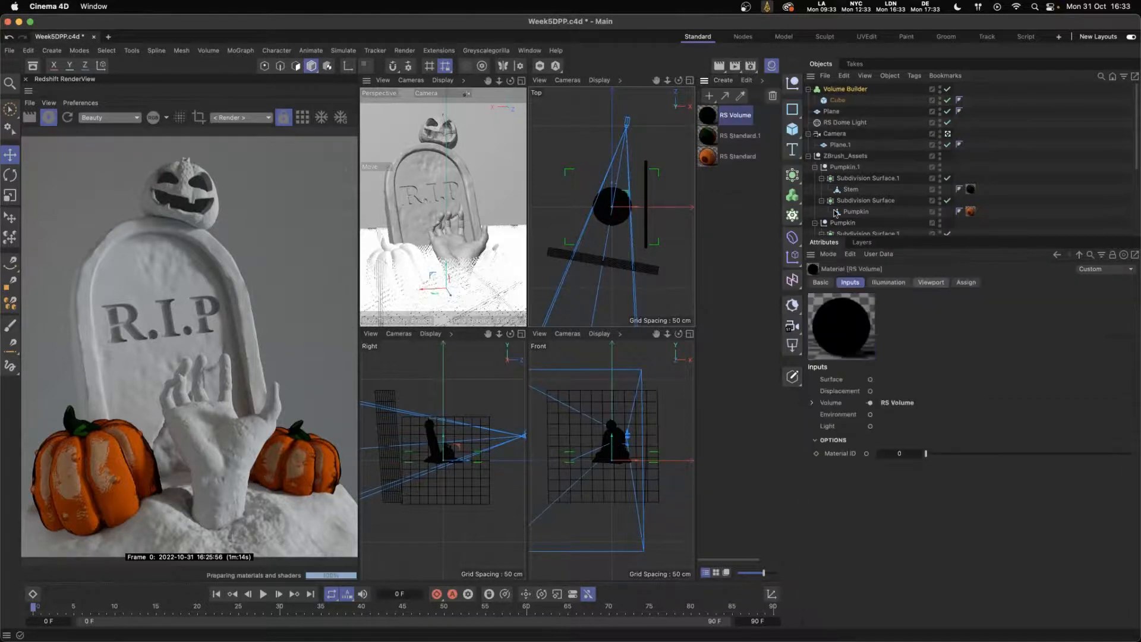
left_click_drag(732, 129, 850, 89)
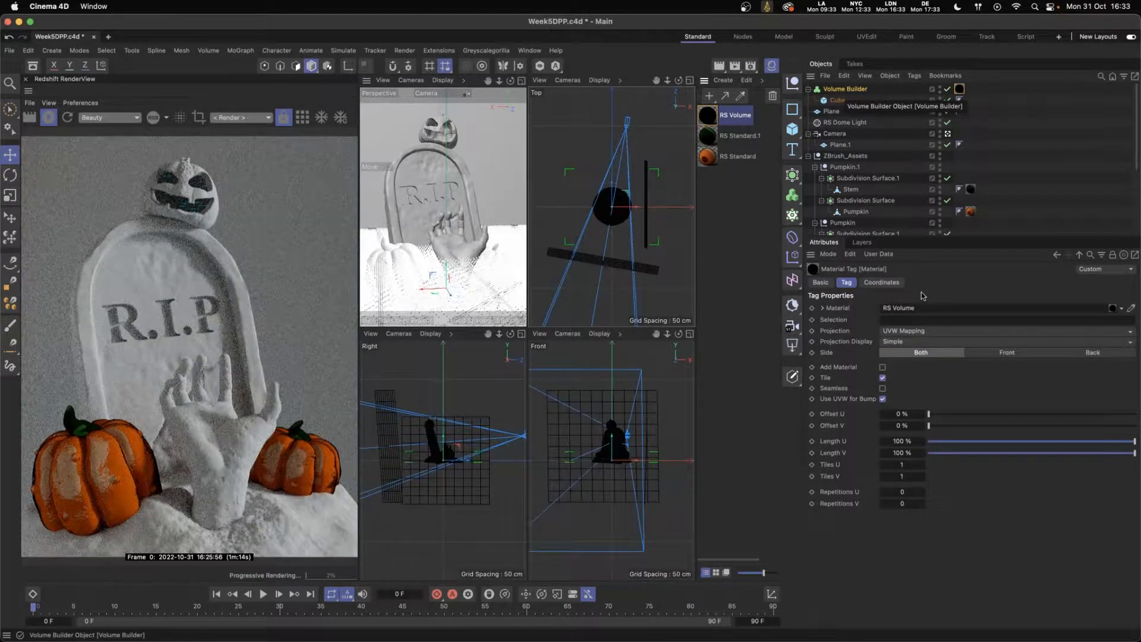
- Open the RS Volume material in the Node Editor and show the RS Volume node's settings, placing the node beside the Output node
left_click(709, 117)
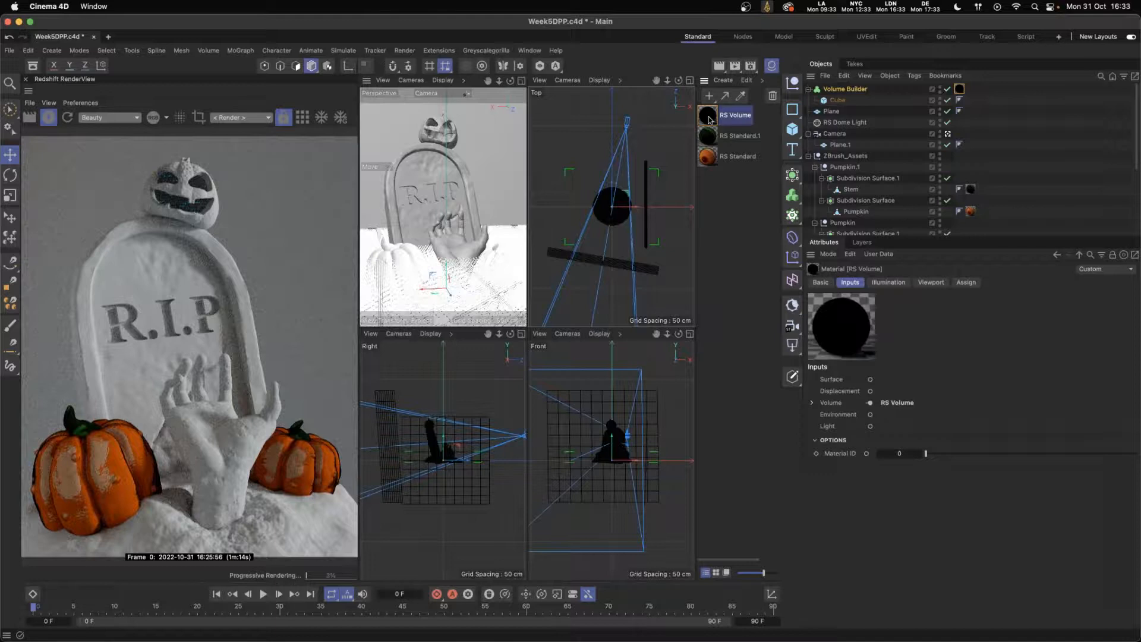
double_click(711, 119)
left_click_drag(776, 116, 646, 120)
left_click_drag(715, 291, 770, 250)
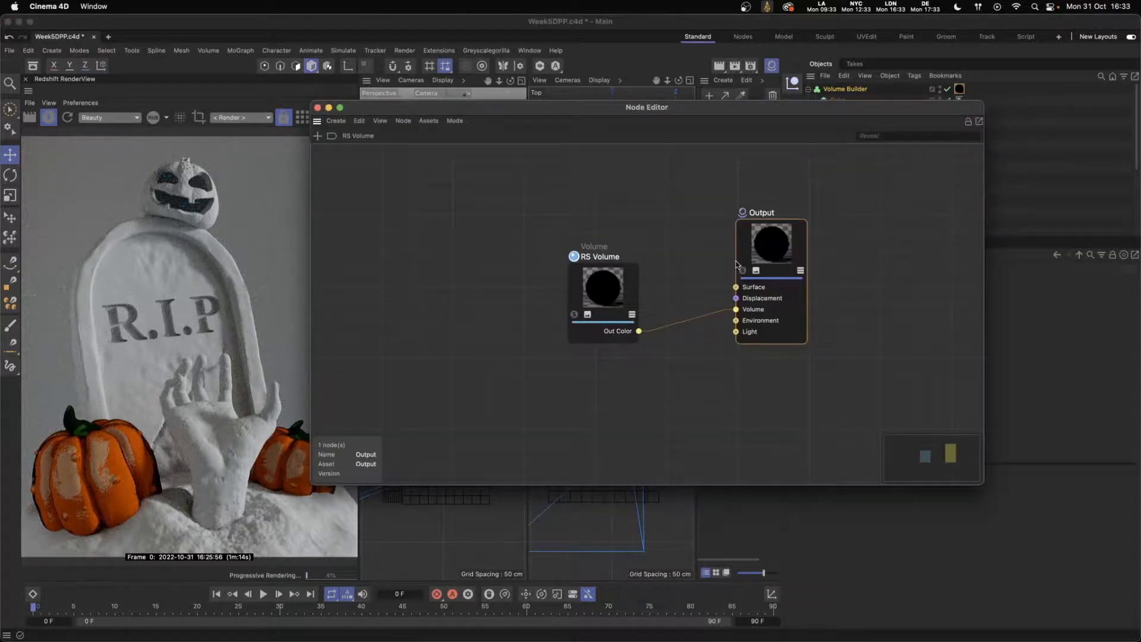
left_click(624, 291)
left_click_drag(773, 111, 648, 101)
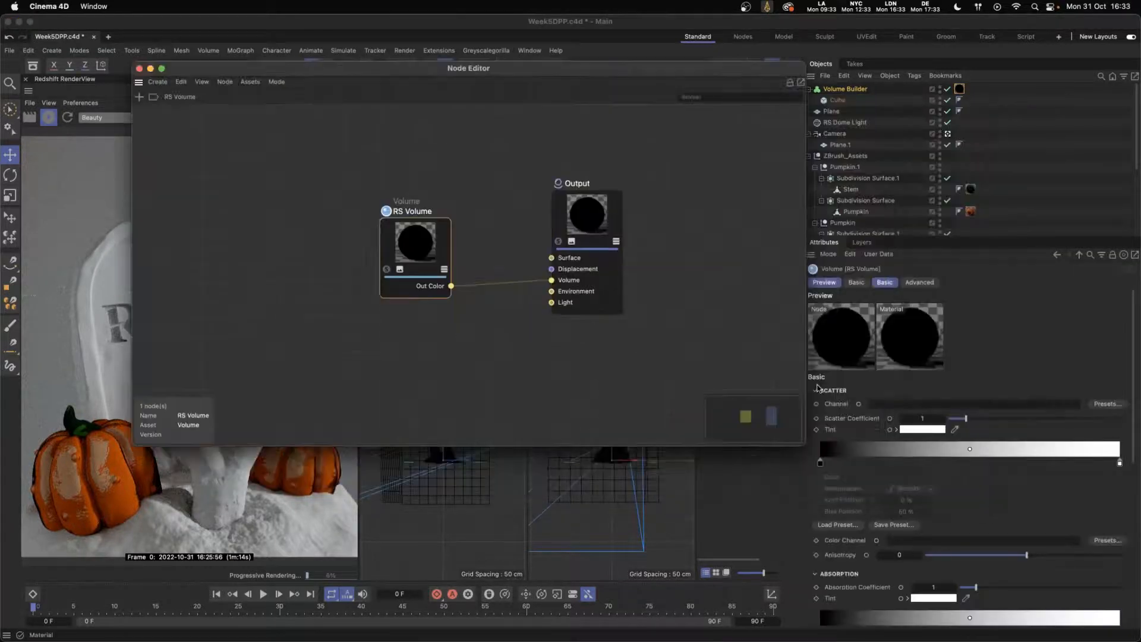
left_click_drag(417, 238, 483, 243)
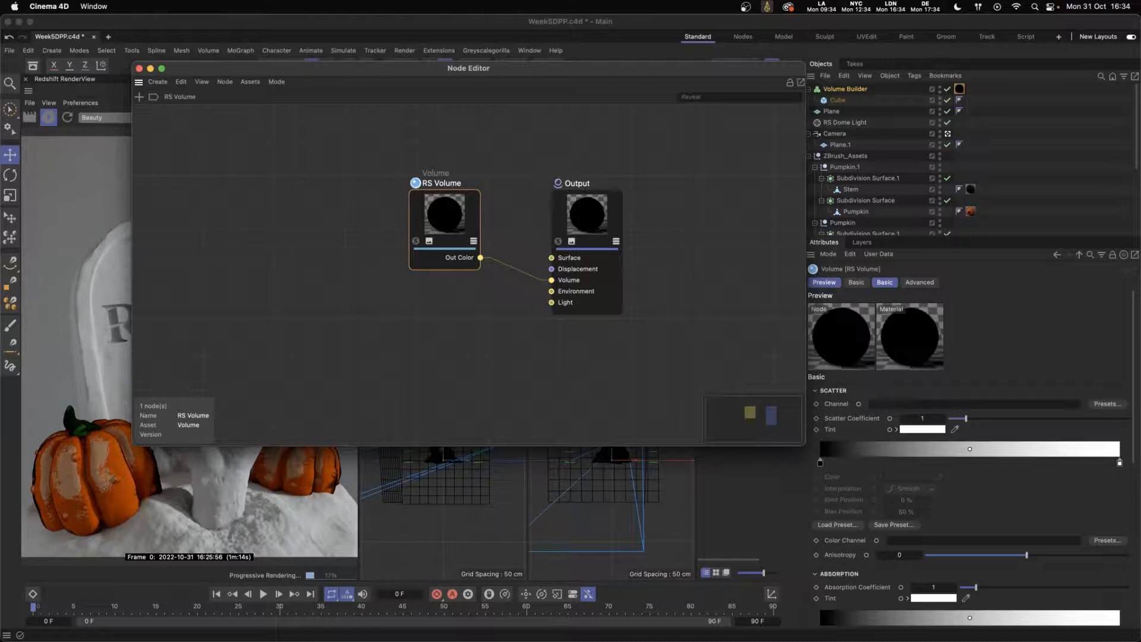
- Set the RS Volume node's scatter channel to the Volume Builder preset
left_click(1105, 404)
mouse_move(1058, 413)
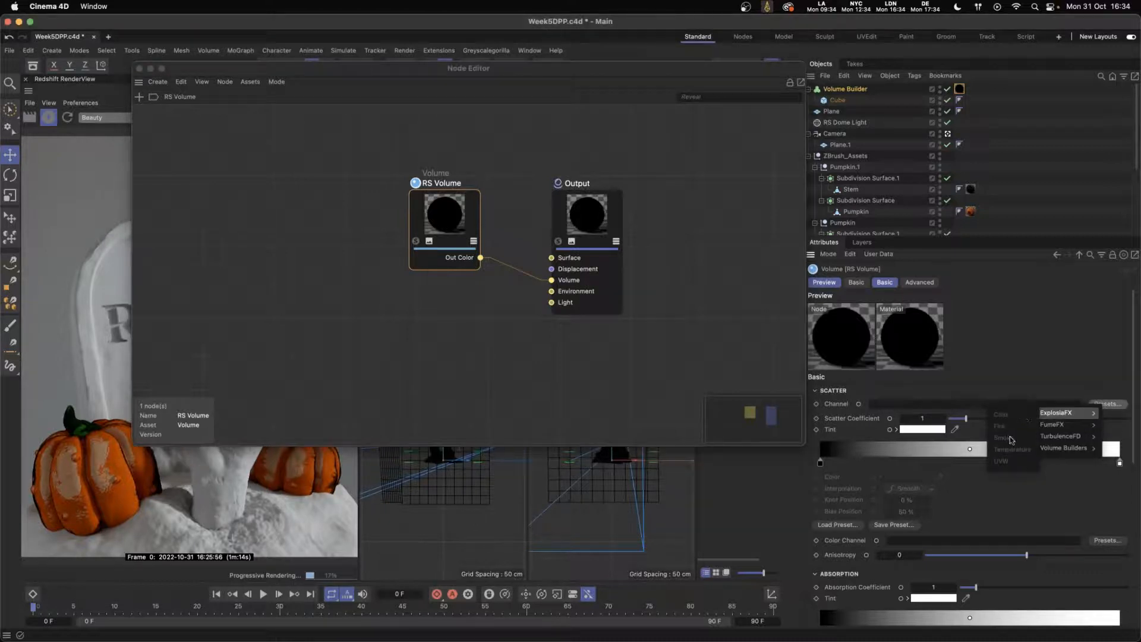
mouse_move(1064, 437)
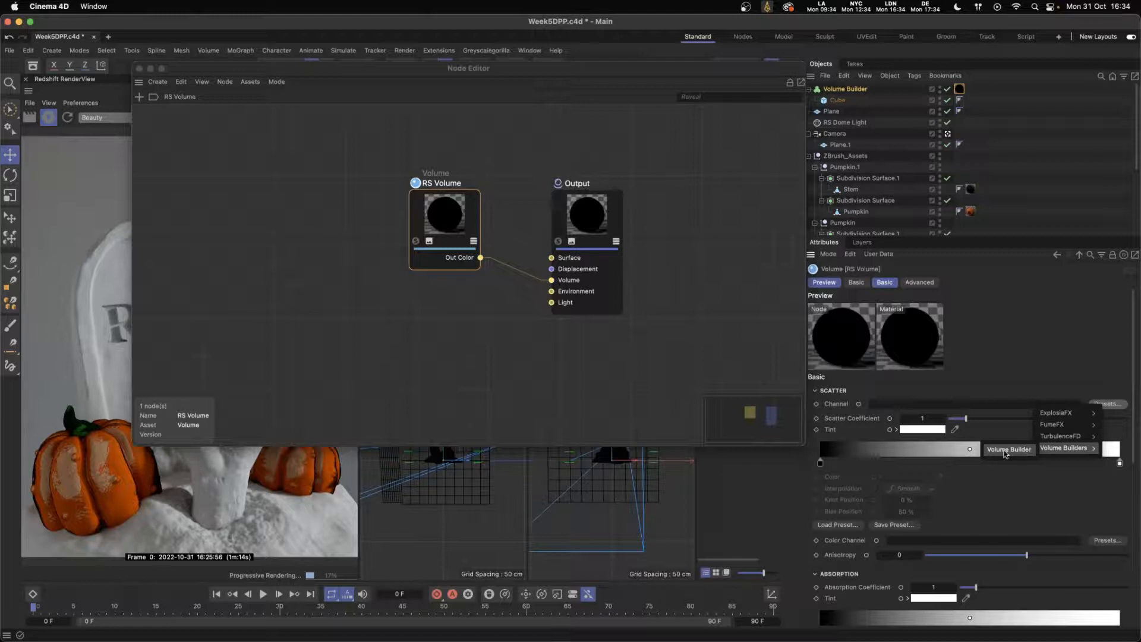
left_click(1014, 454)
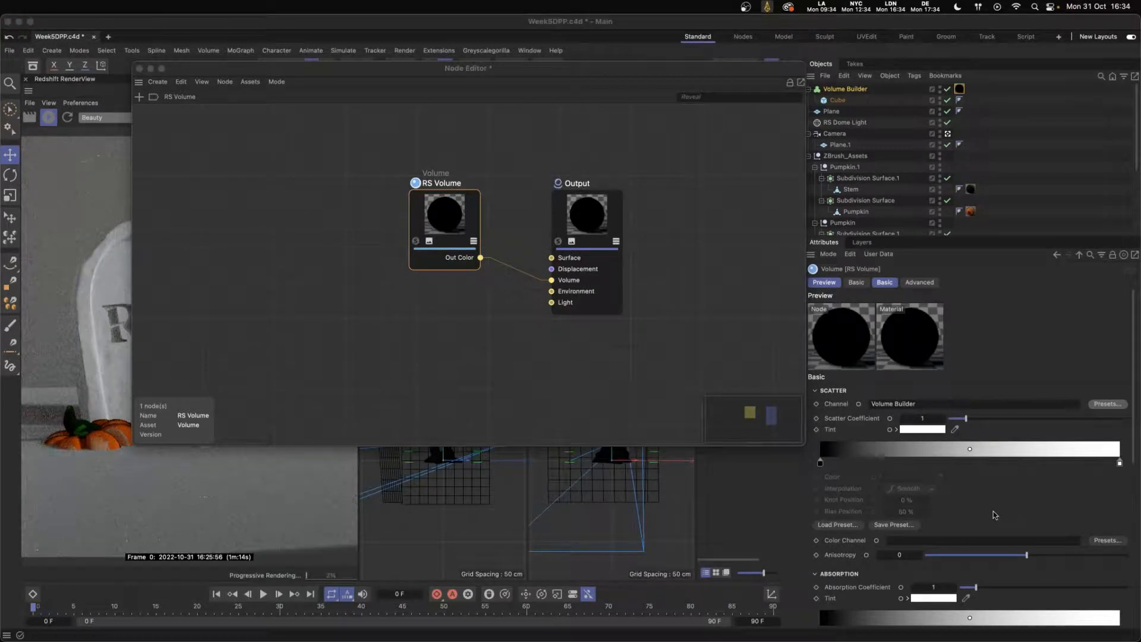
left_click(1003, 526)
scroll(1004, 525, "down", 3)
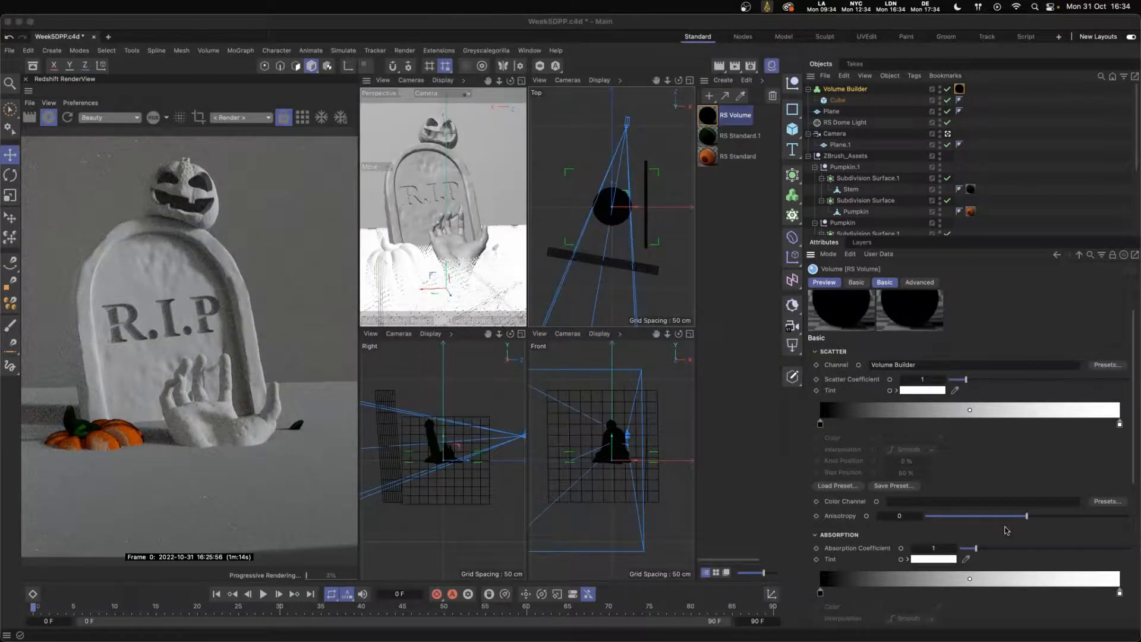
scroll(903, 609, "down", 2)
scroll(969, 457, "up", 5)
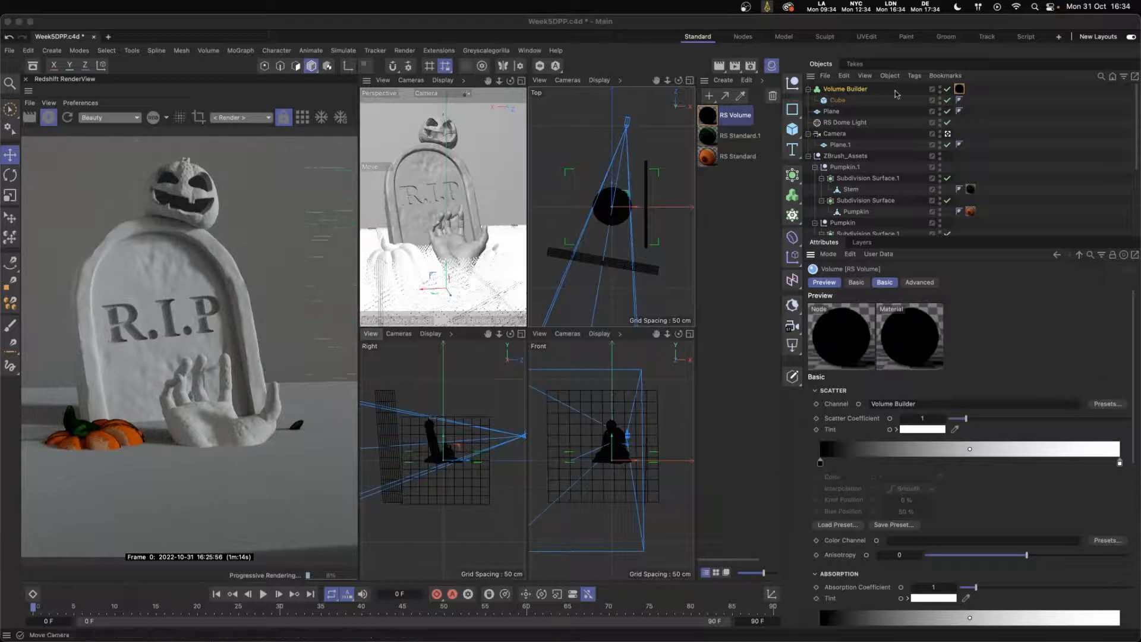
- Compare the render with the Volume Builder disabled and enabled, and close the Node Editor
left_click(949, 89)
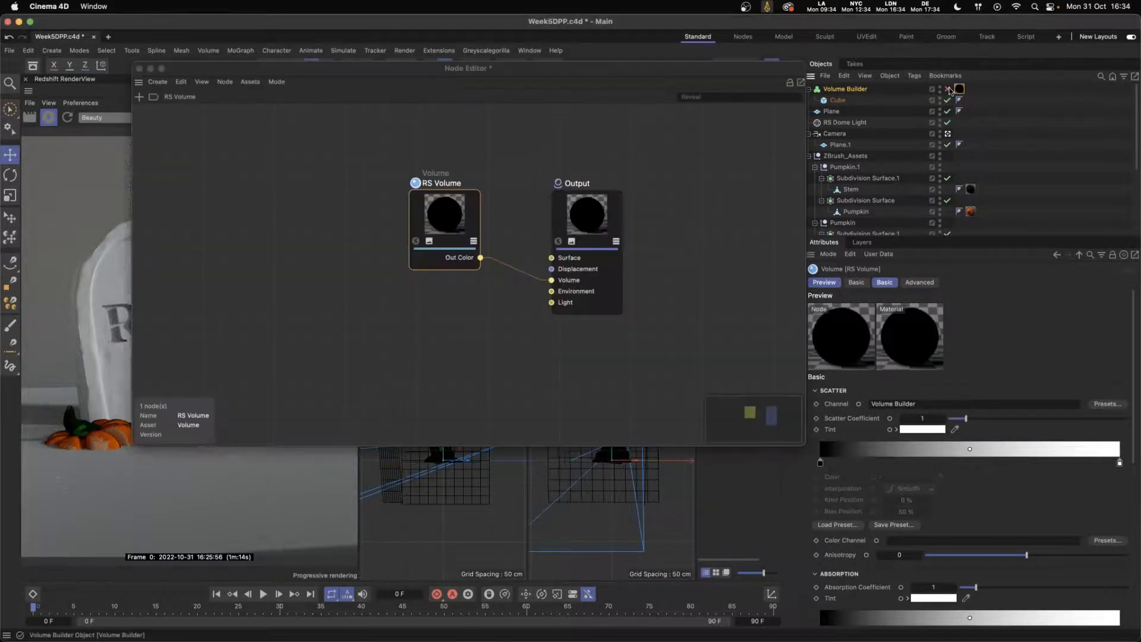
left_click(948, 88)
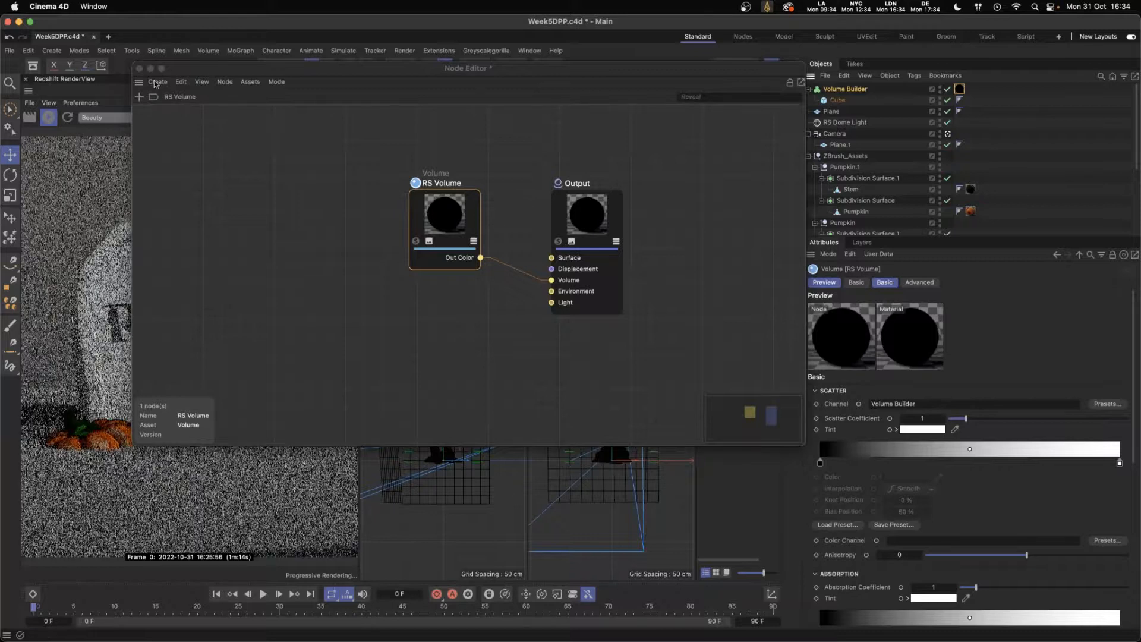
left_click(139, 69)
- Scale the fog cube up uniformly to about 656 x 78 x 532 cm
left_click(847, 98)
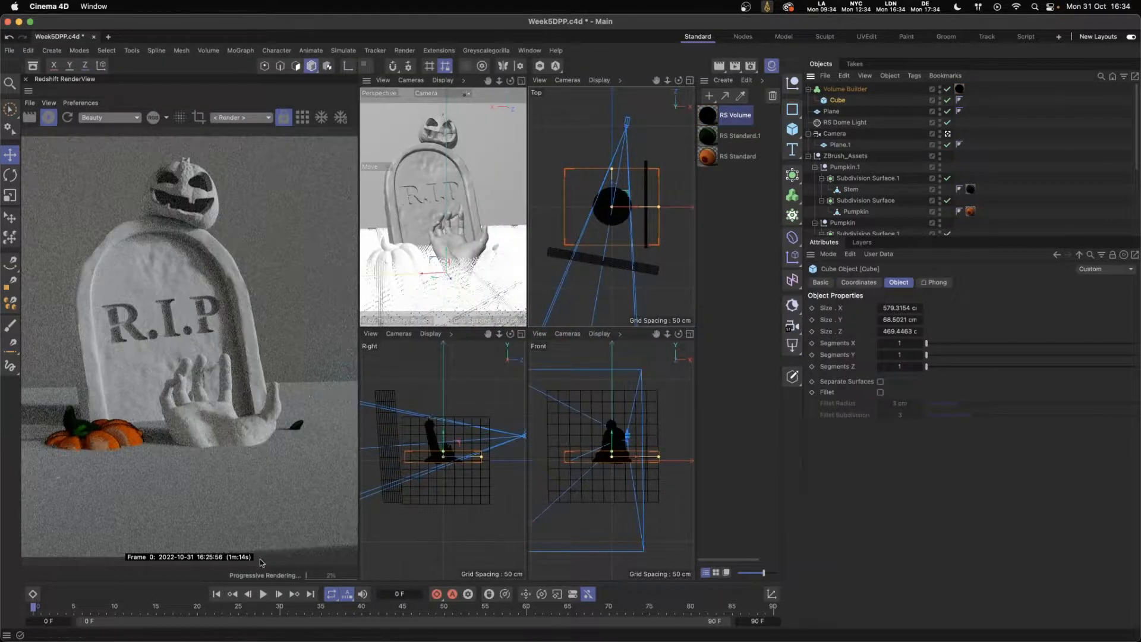
key("t")
left_click_drag(457, 287, 540, 259)
key("e")
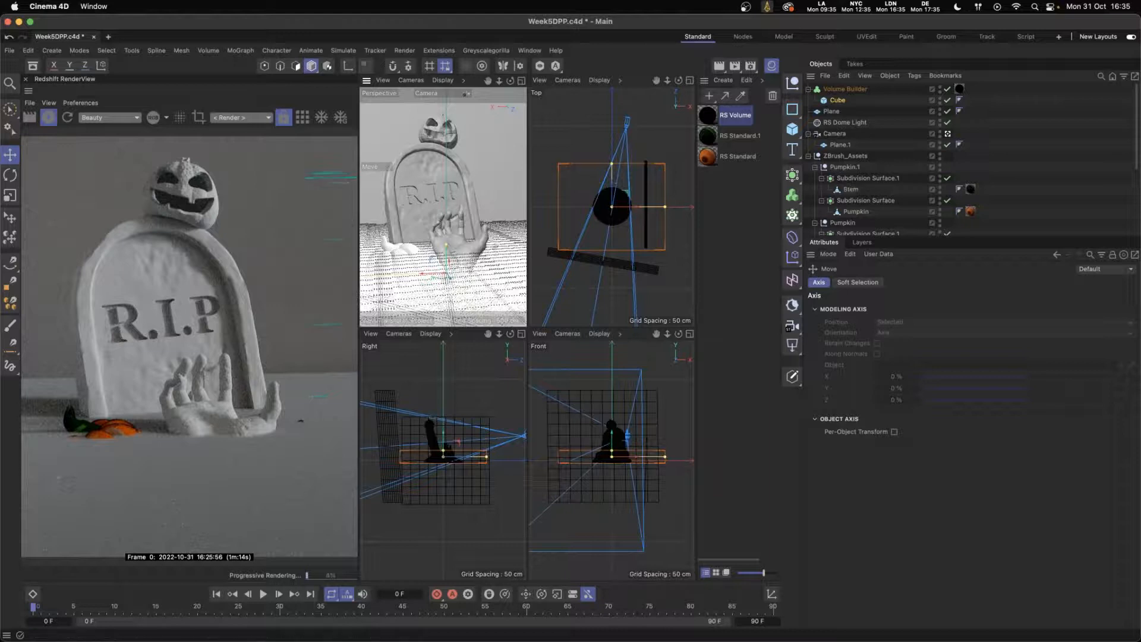
left_click(837, 101)
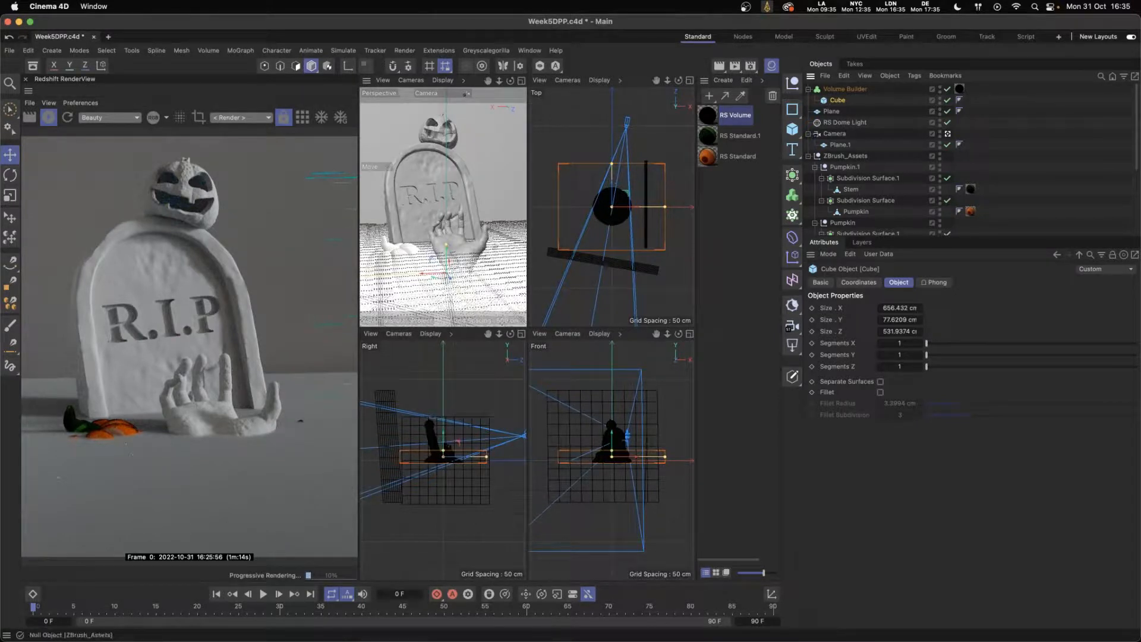
- Add a Displacer deformer and nest it under the fog cube
left_click(791, 238)
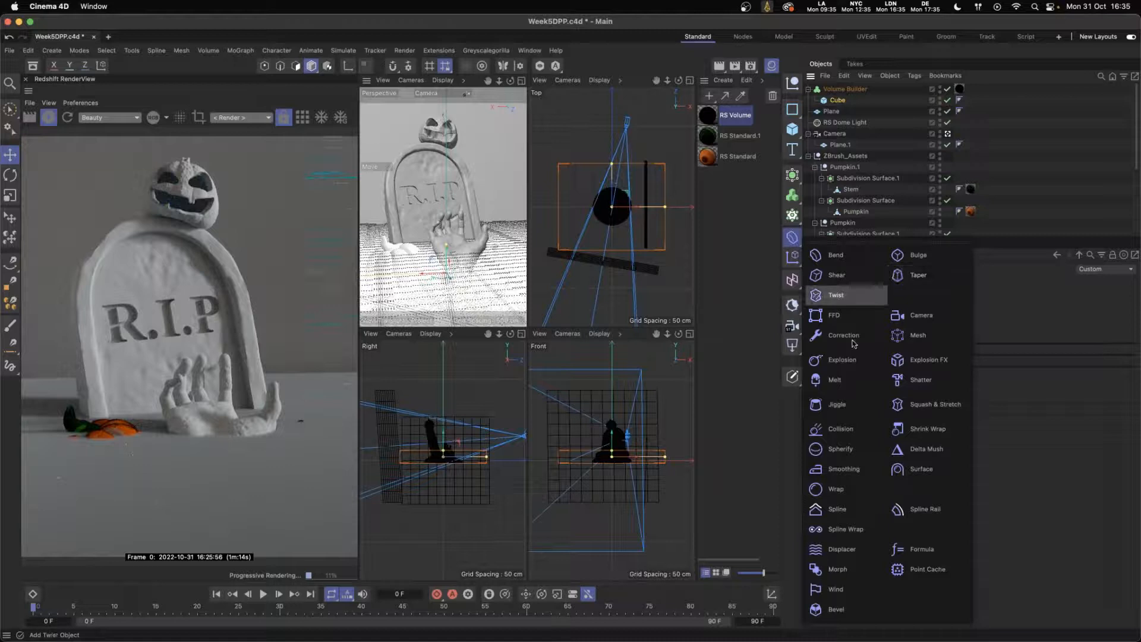
left_click(841, 549)
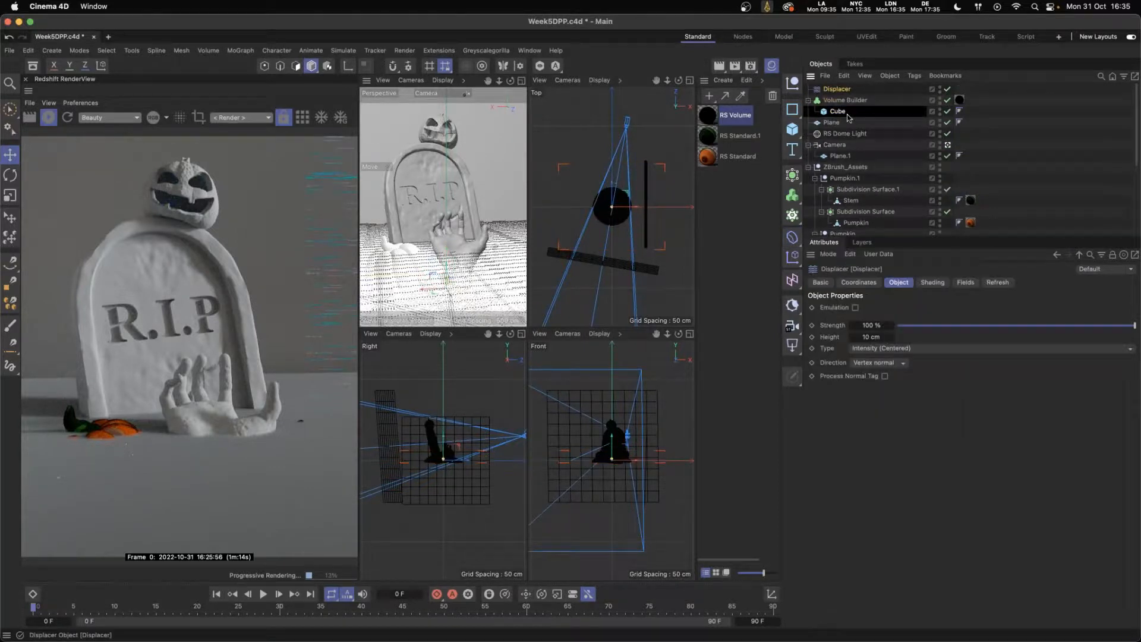
left_click_drag(849, 117, 846, 113)
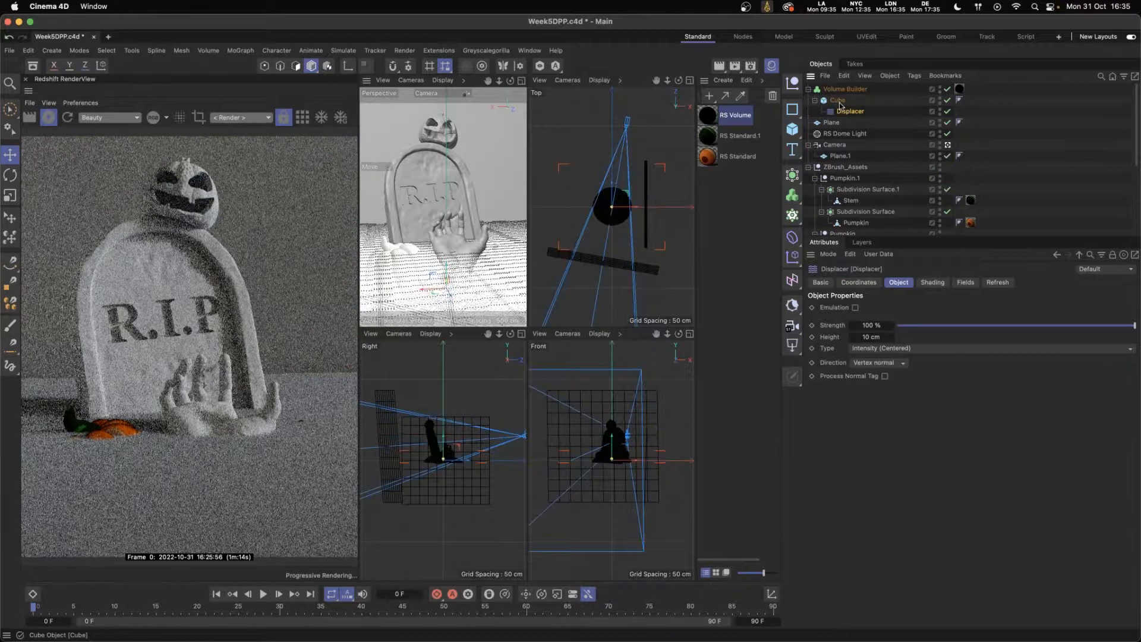
- Set the fog cube's segments to 100 in X, Y and Z
left_click(838, 101)
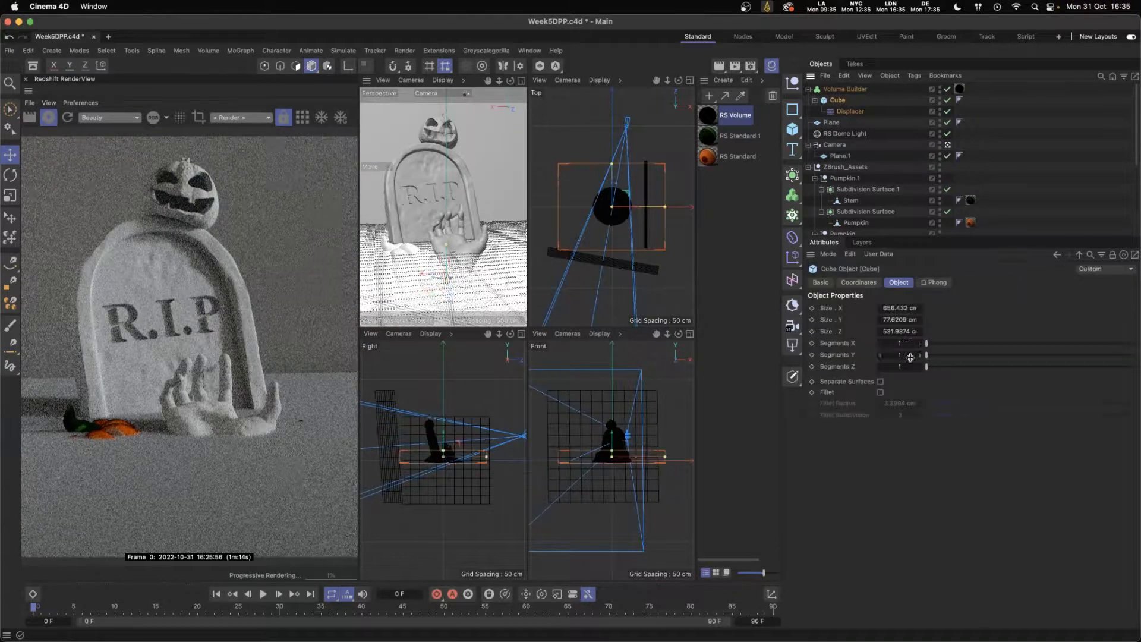
type("100")
key("Tab")
type("100")
key("Tab")
type("100")
key("Return")
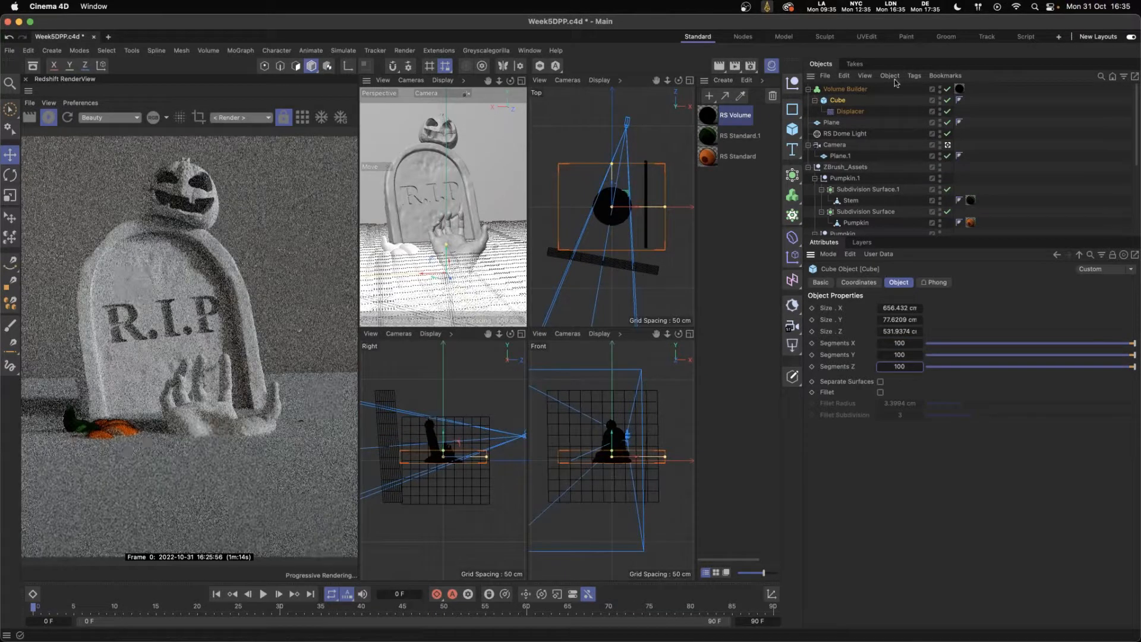
- Load a Noise shader into the Displacer's shading and set the noise's global scale to 500%
left_click(851, 111)
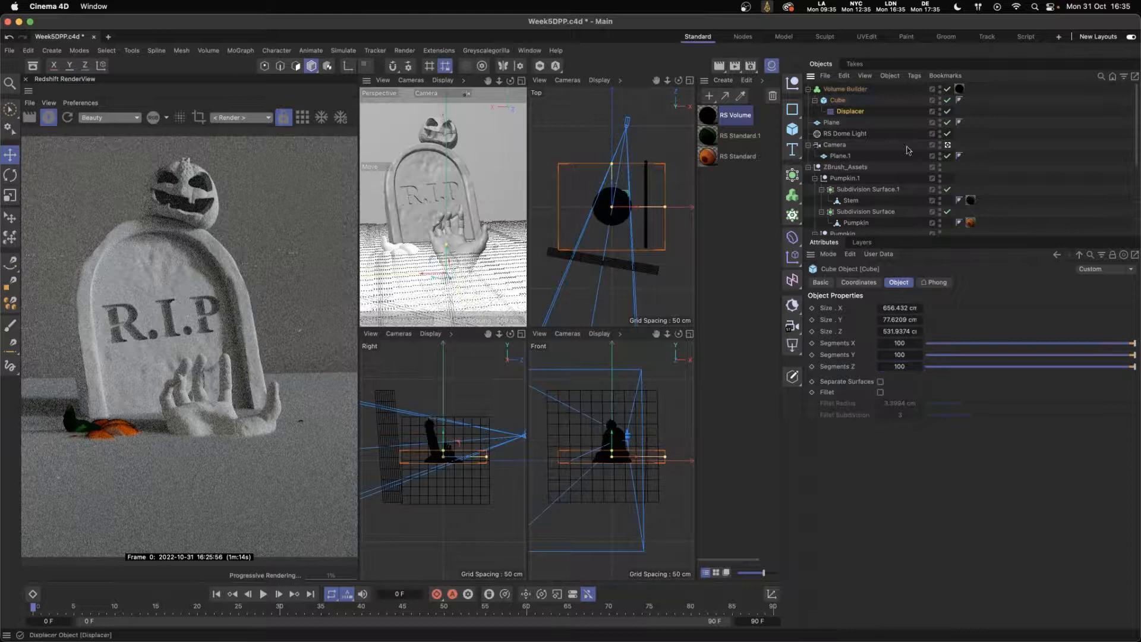
left_click(932, 282)
left_click(853, 318)
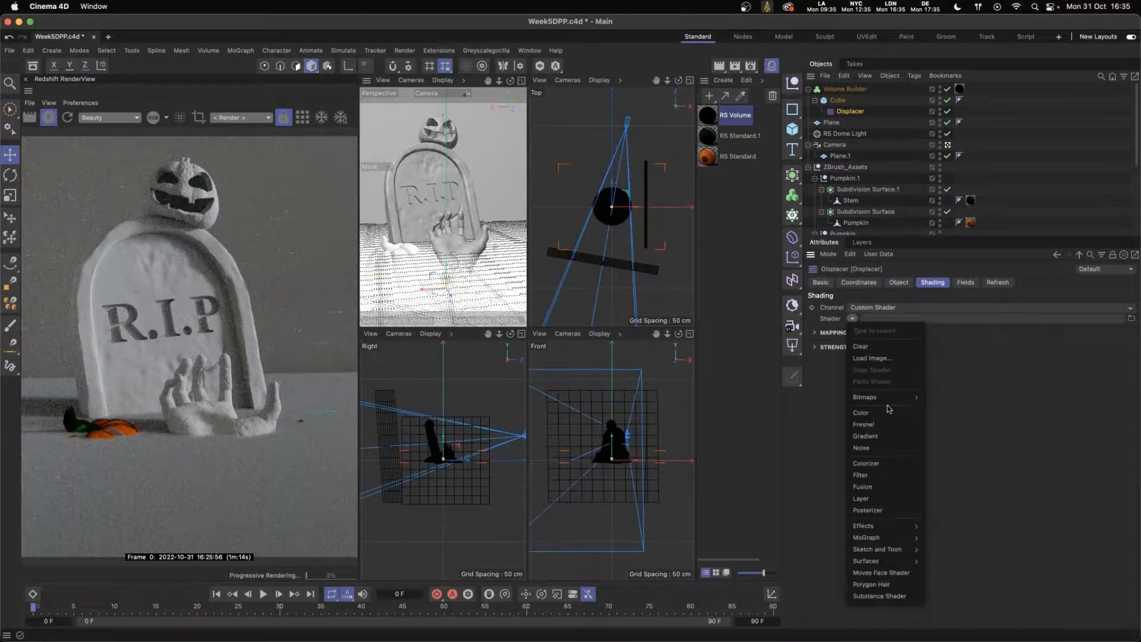
left_click(870, 448)
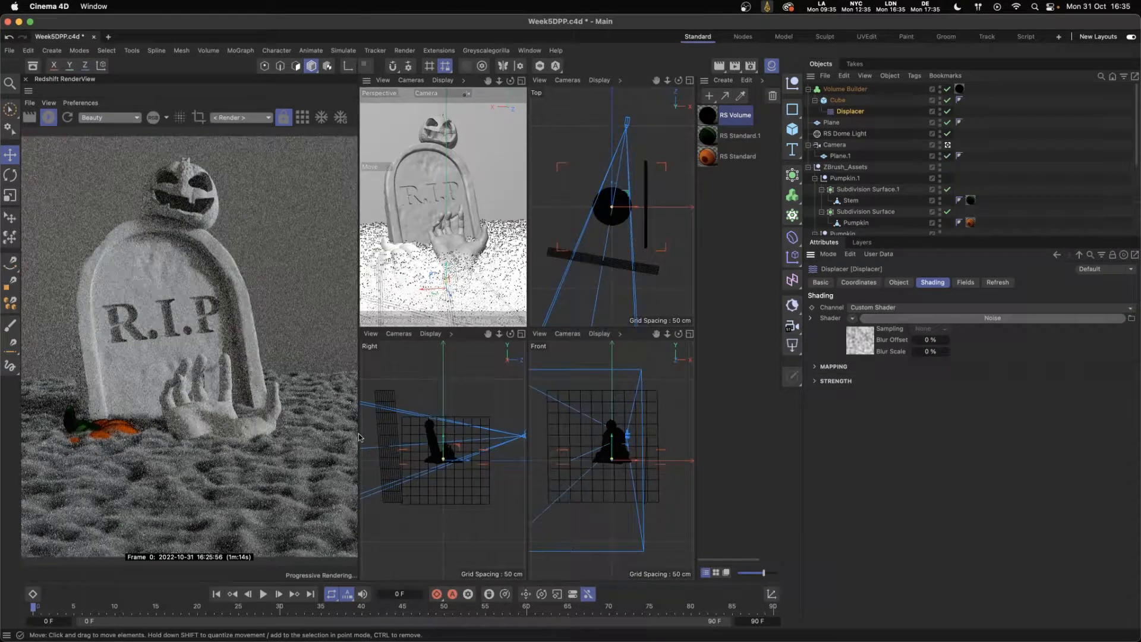
left_click(867, 348)
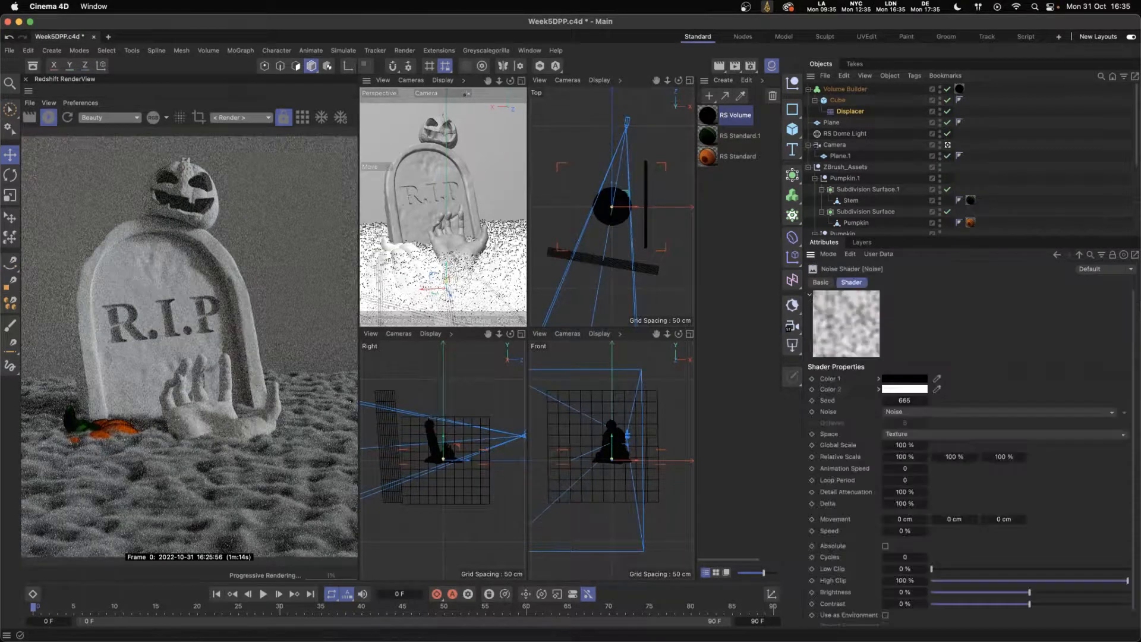
left_click(904, 445)
type("500")
key("Return")
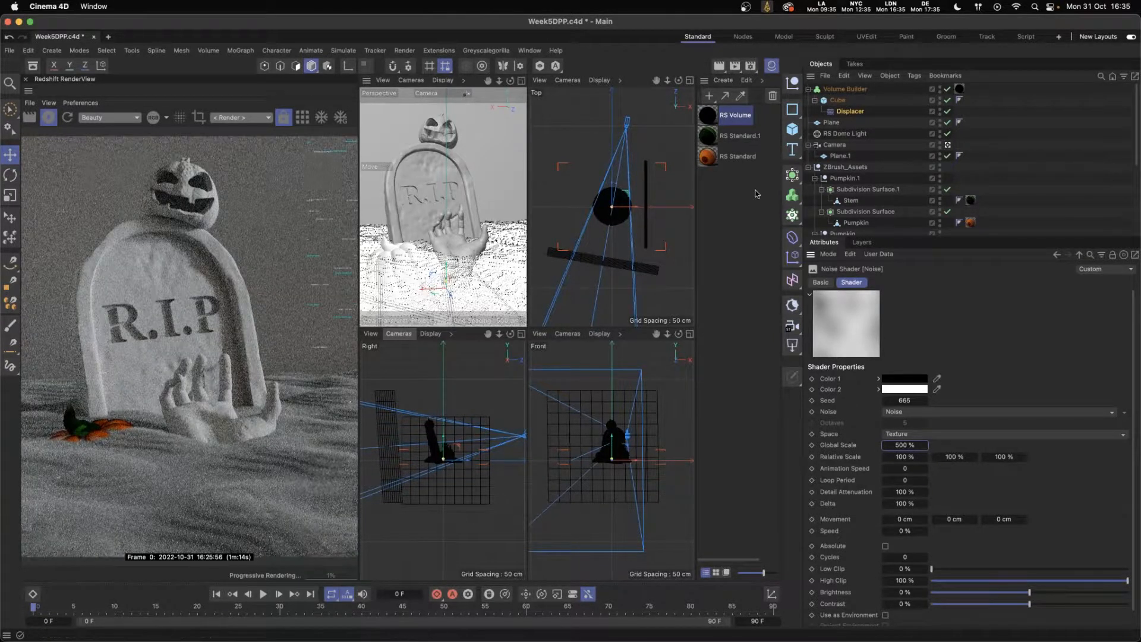
- Add a Fog Multiply filter above the cube in the Volume Builder and set its Multiply value to 0
left_click(839, 101)
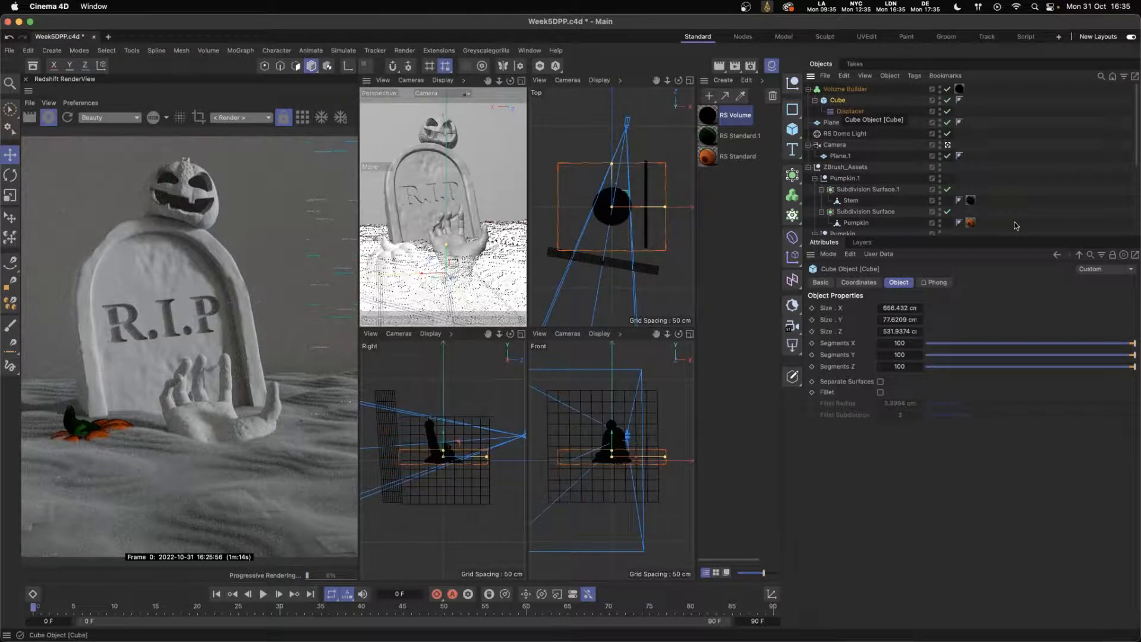
left_click(853, 90)
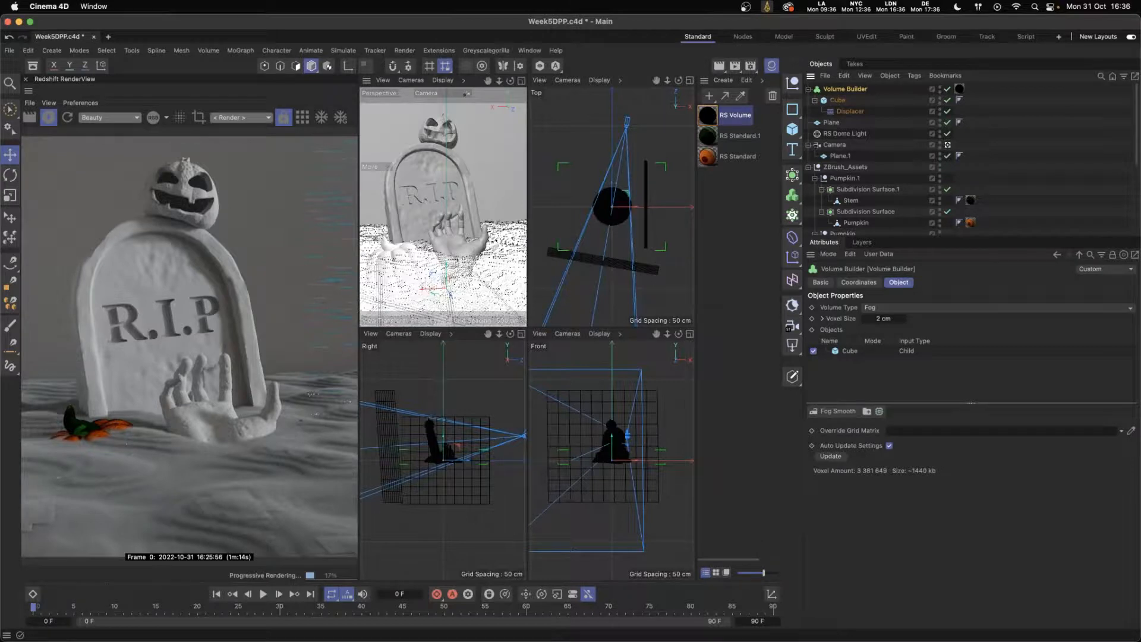
left_click(839, 413)
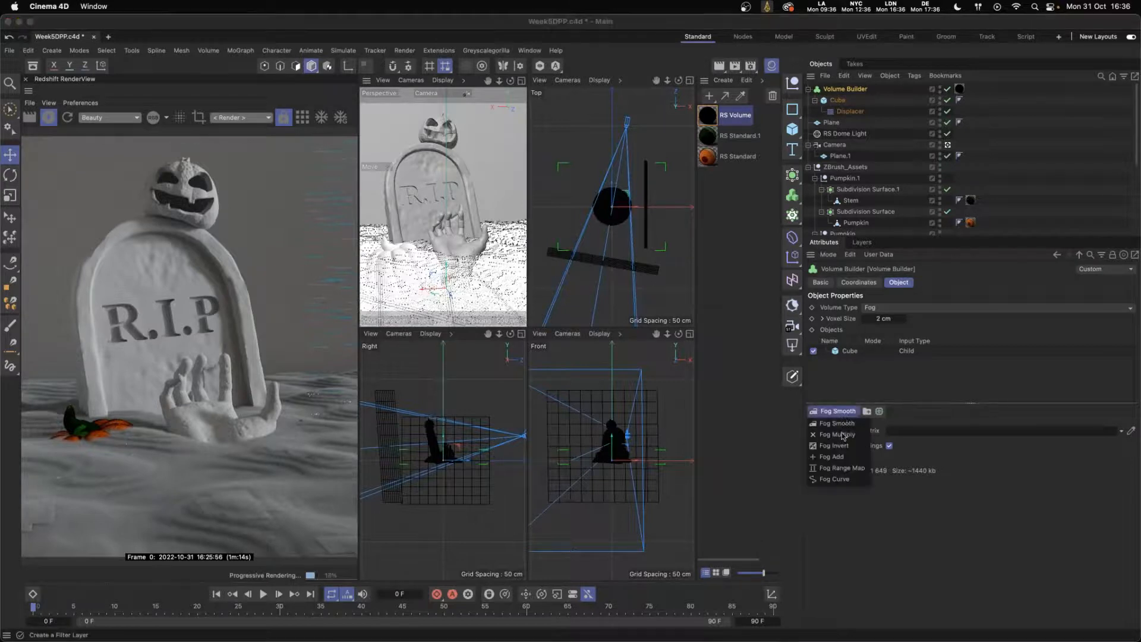
left_click(844, 387)
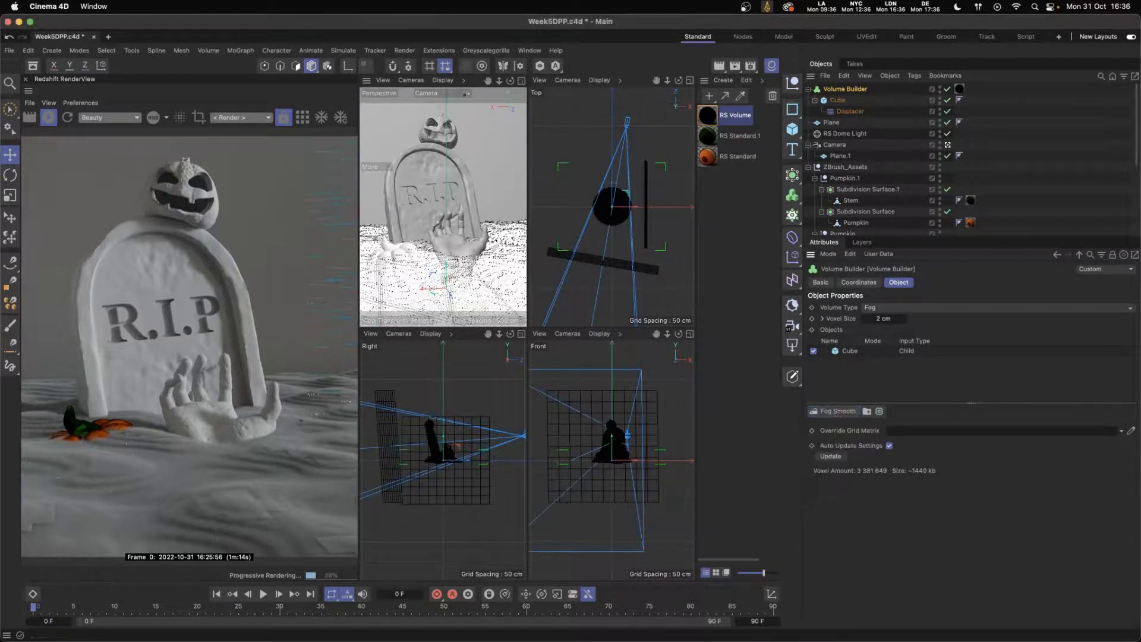
left_click(847, 414)
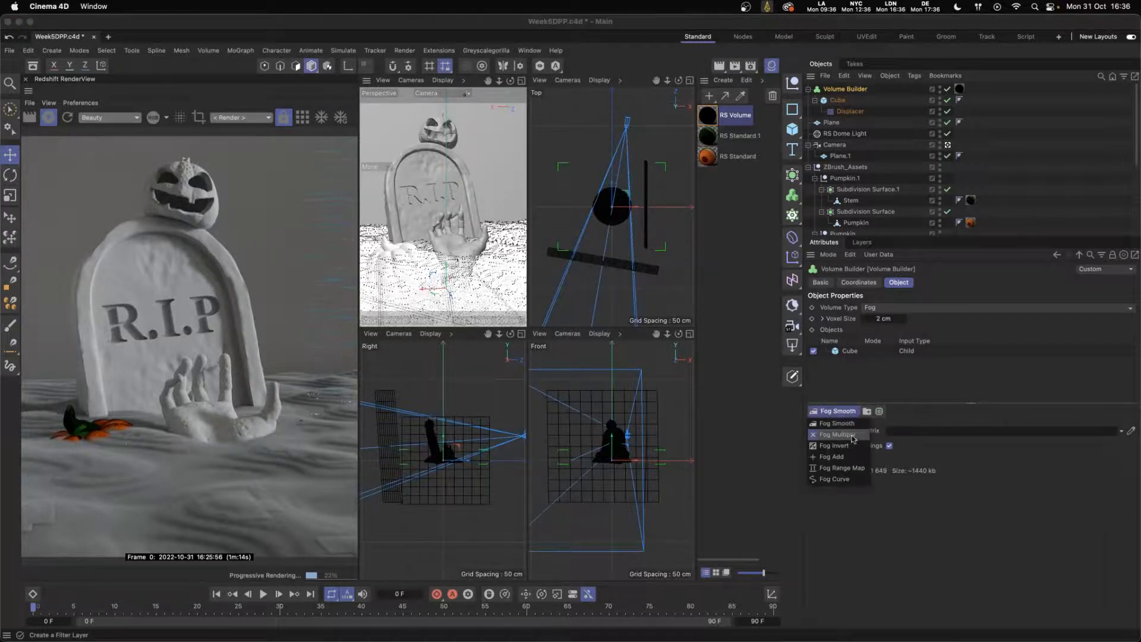
left_click(851, 436)
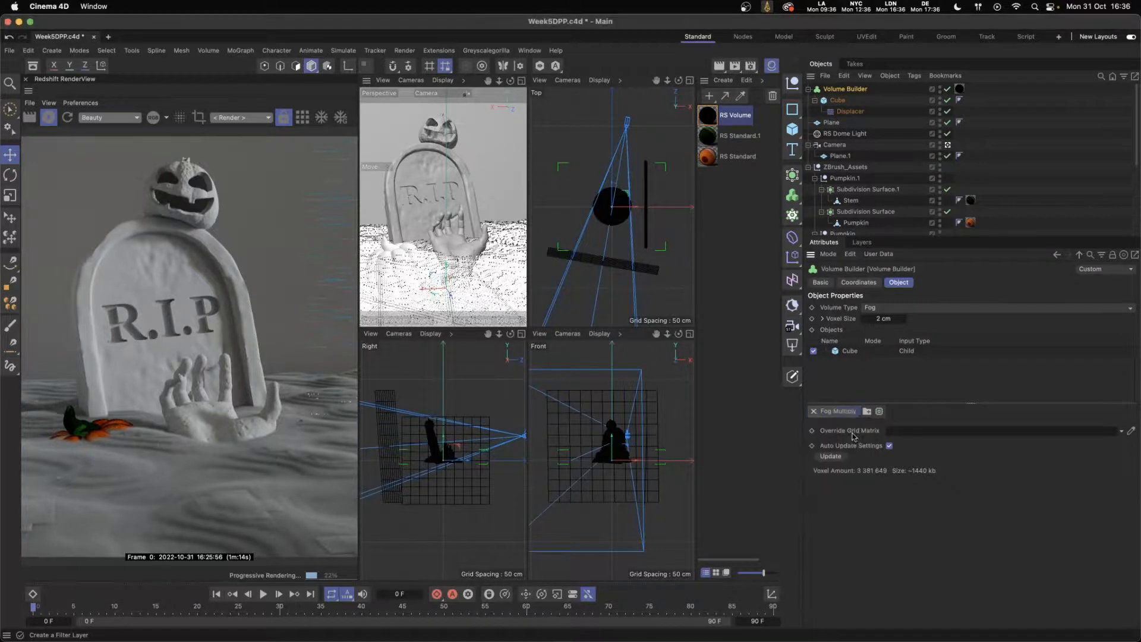
left_click(869, 468)
type("0")
key("Return")
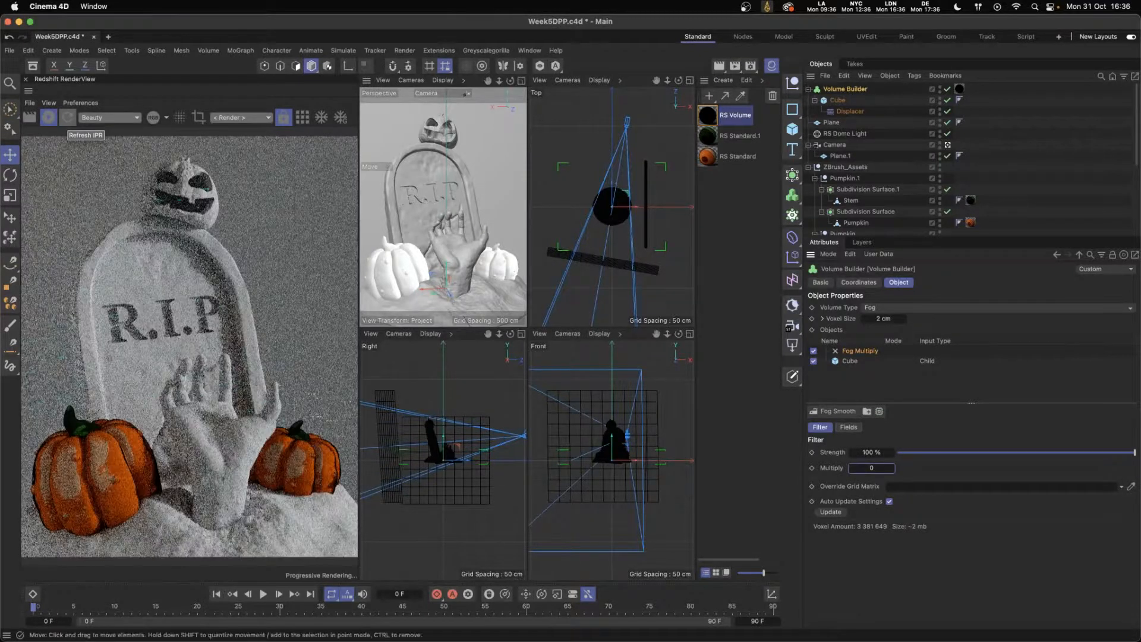
- Add a Shader Field to the Fog Multiply filter and load a Noise shader into it
left_click(849, 427)
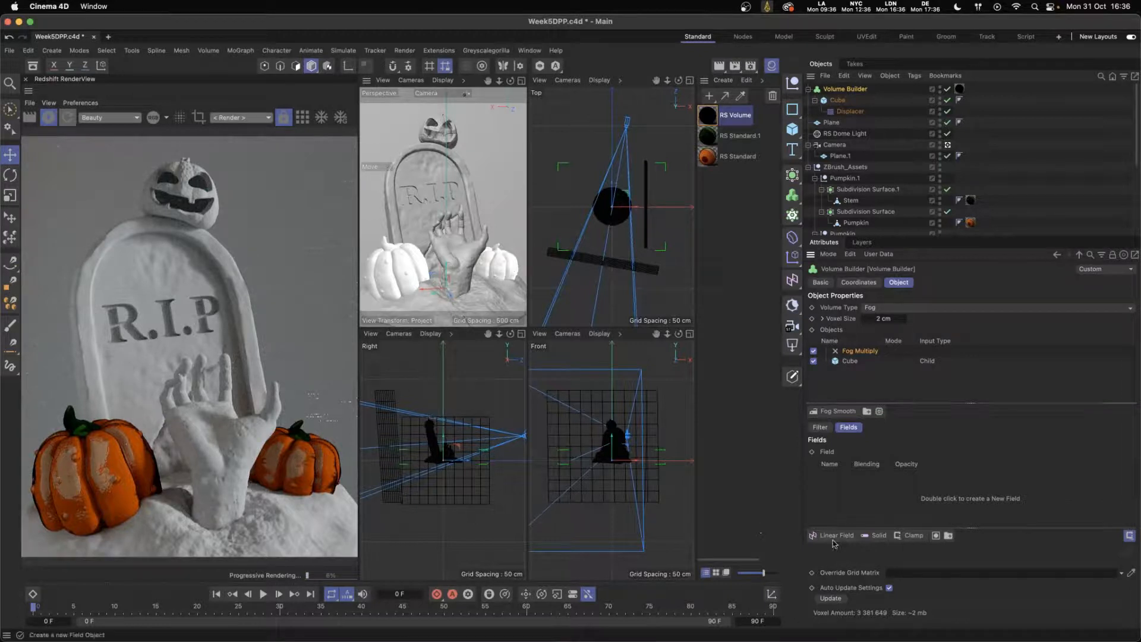
right_click(916, 510)
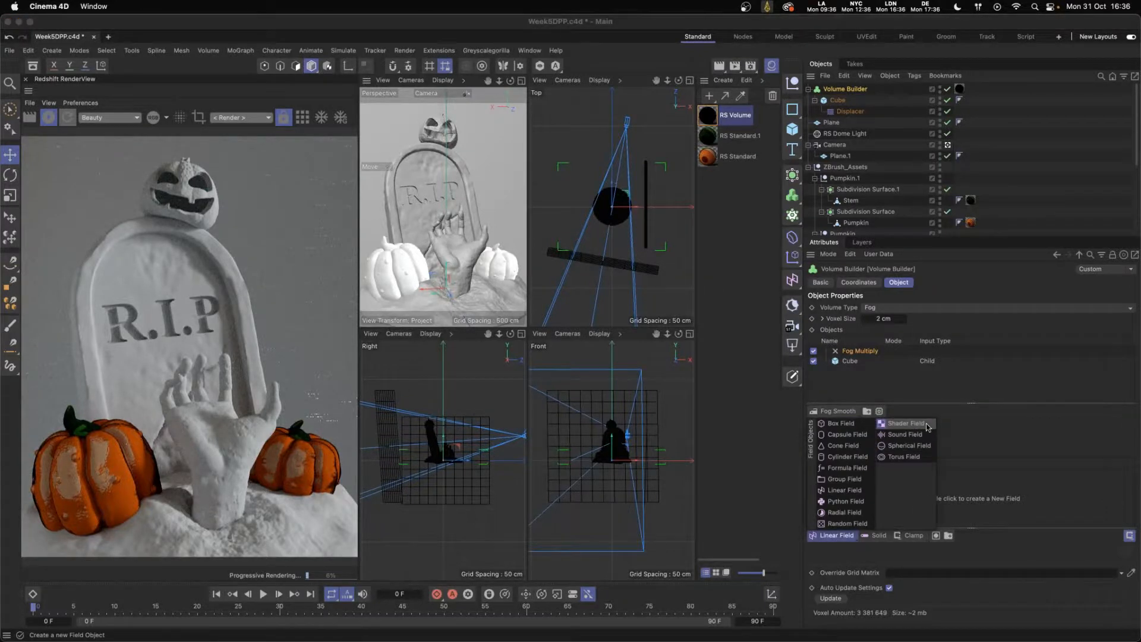
left_click(901, 427)
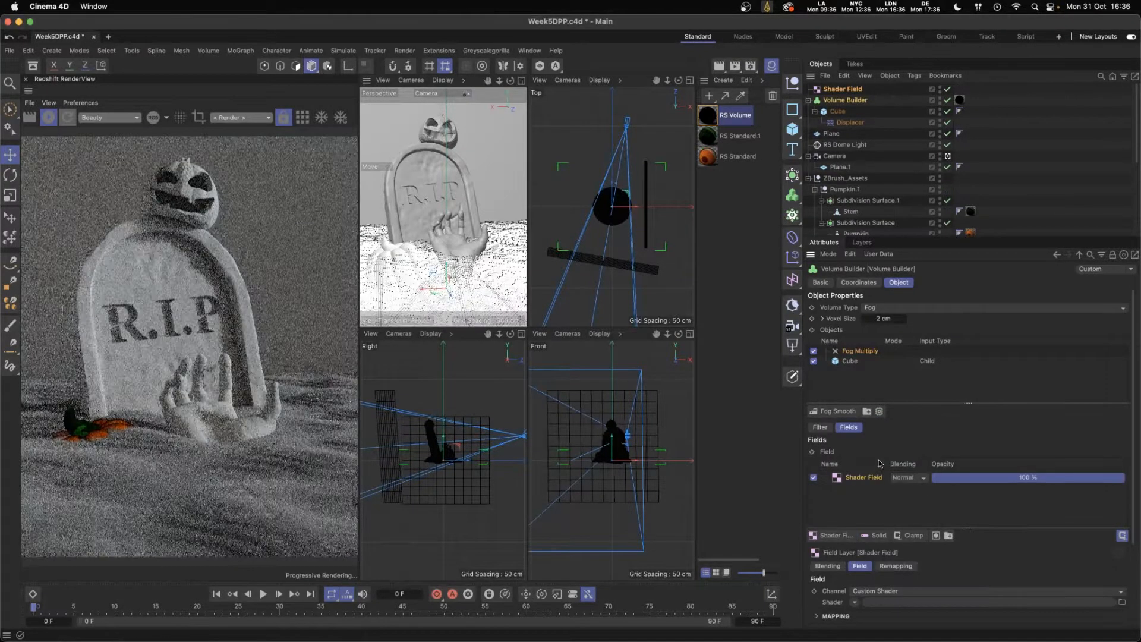
left_click(854, 602)
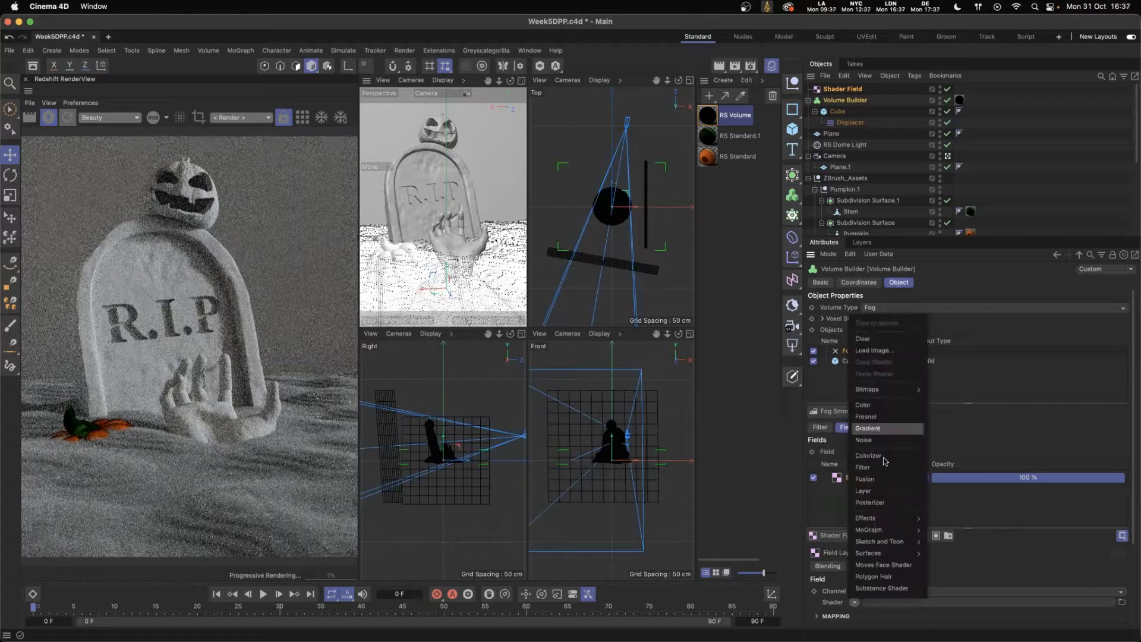
left_click(871, 441)
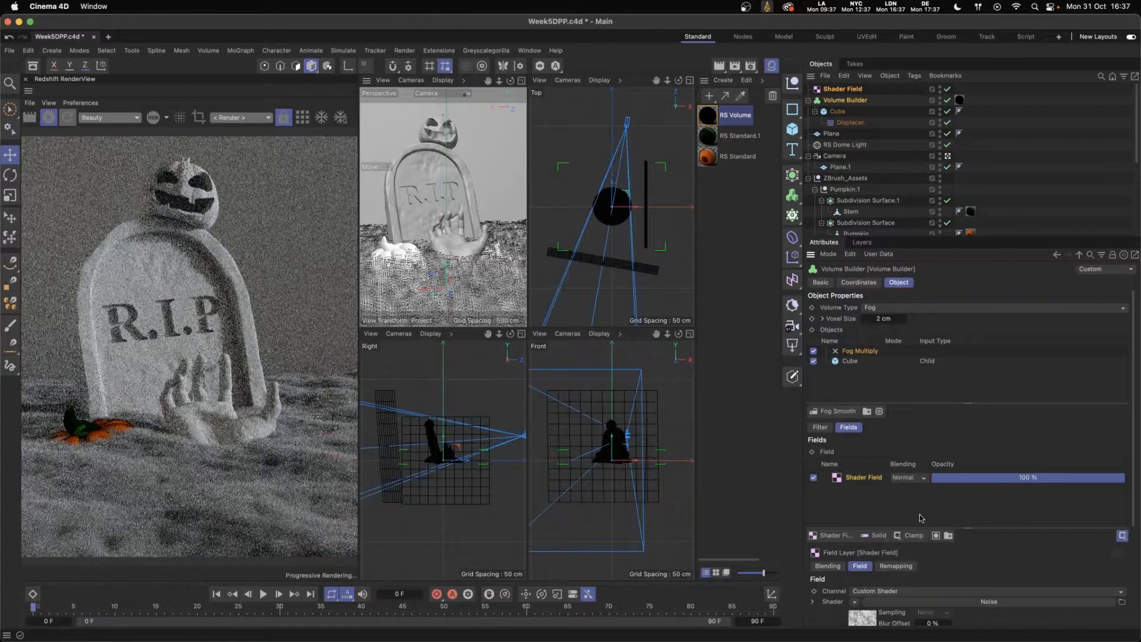
- Change the Shader Field's noise type to Gaseous and set its global scale to 300%
scroll(919, 518, "down", 2)
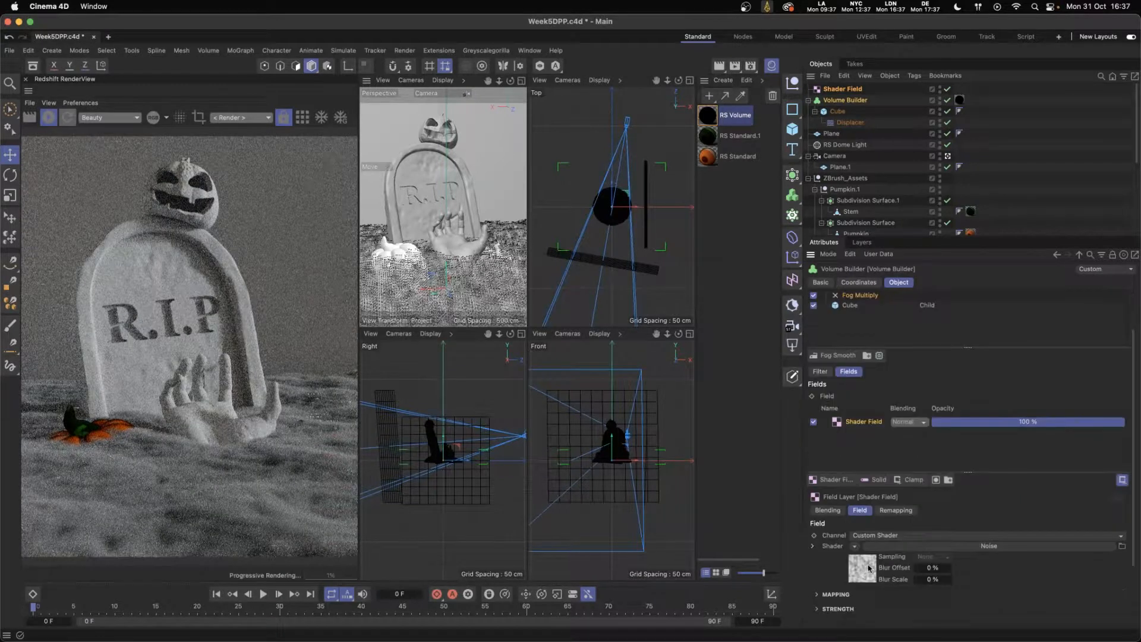
left_click(867, 569)
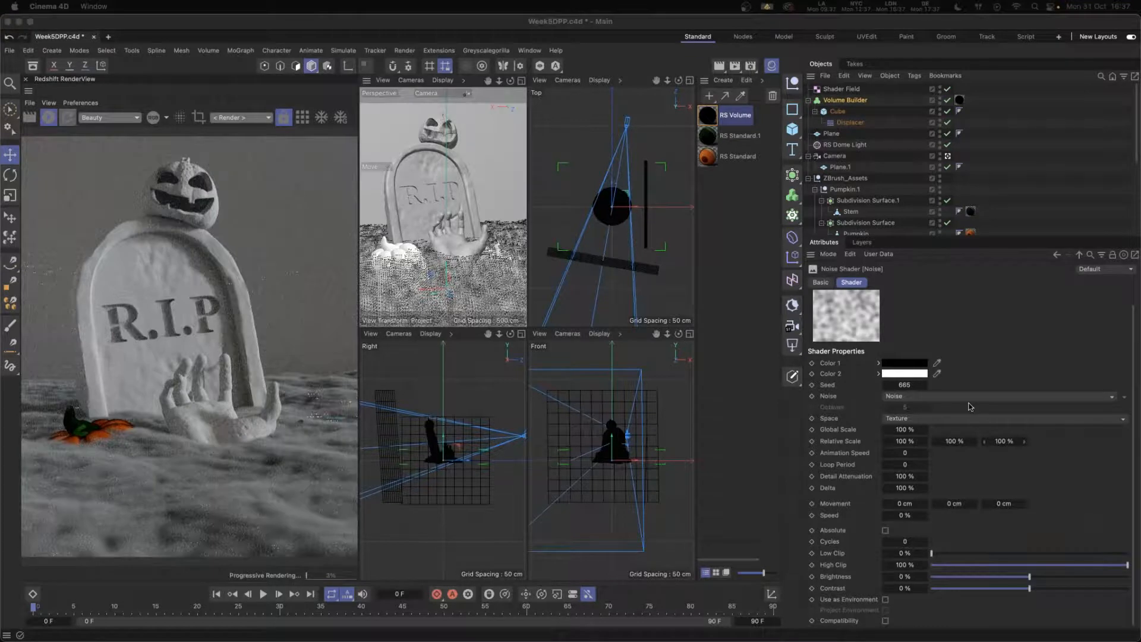
left_click(920, 397)
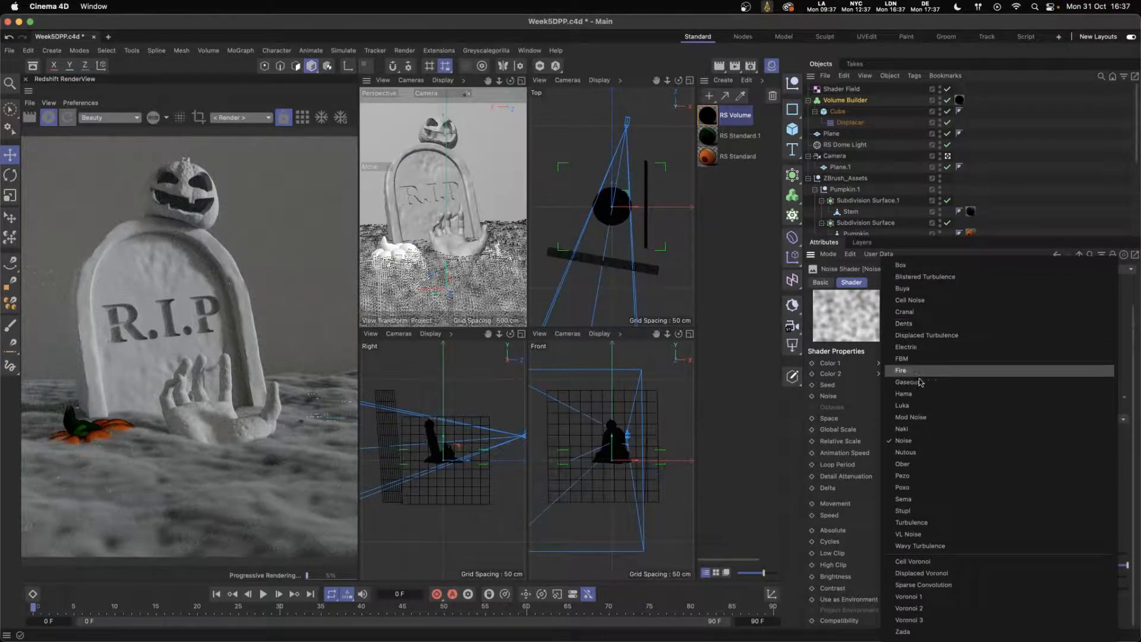
left_click(922, 383)
left_click(909, 430)
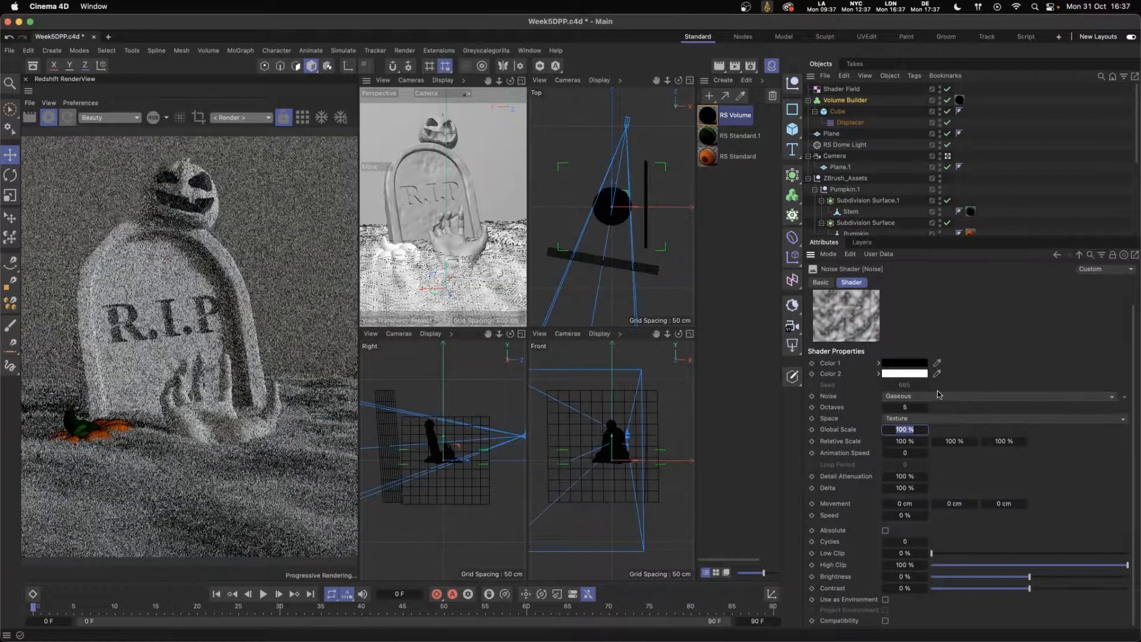
type("300")
key("Return")
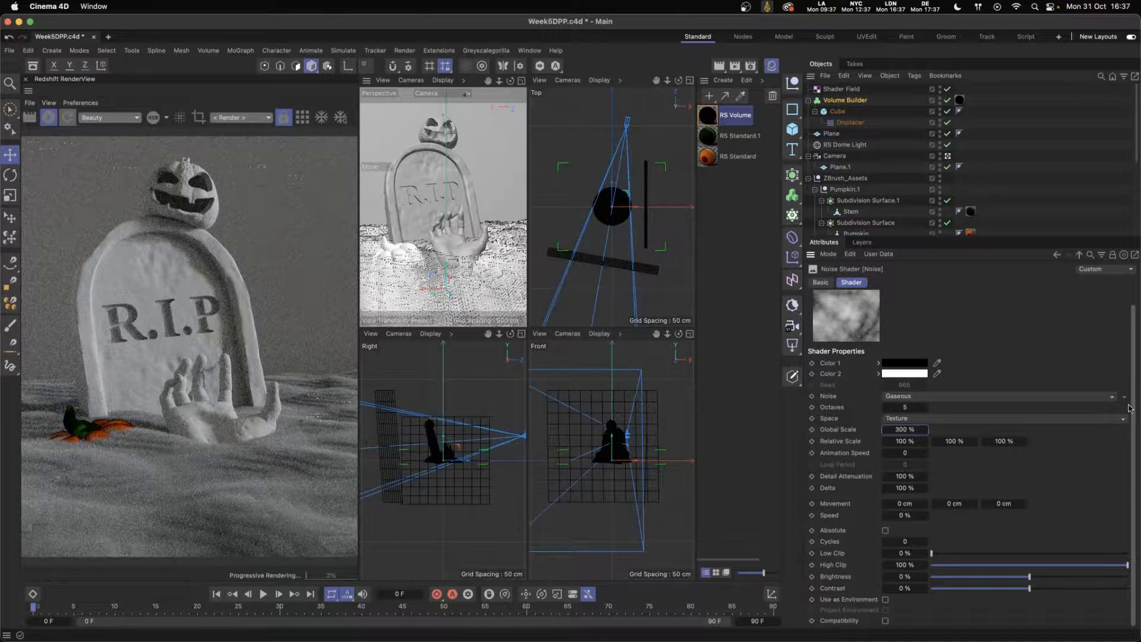
- Set the High Clip of the Shader Field's Gaseous noise to 35%
key("super+Tab")
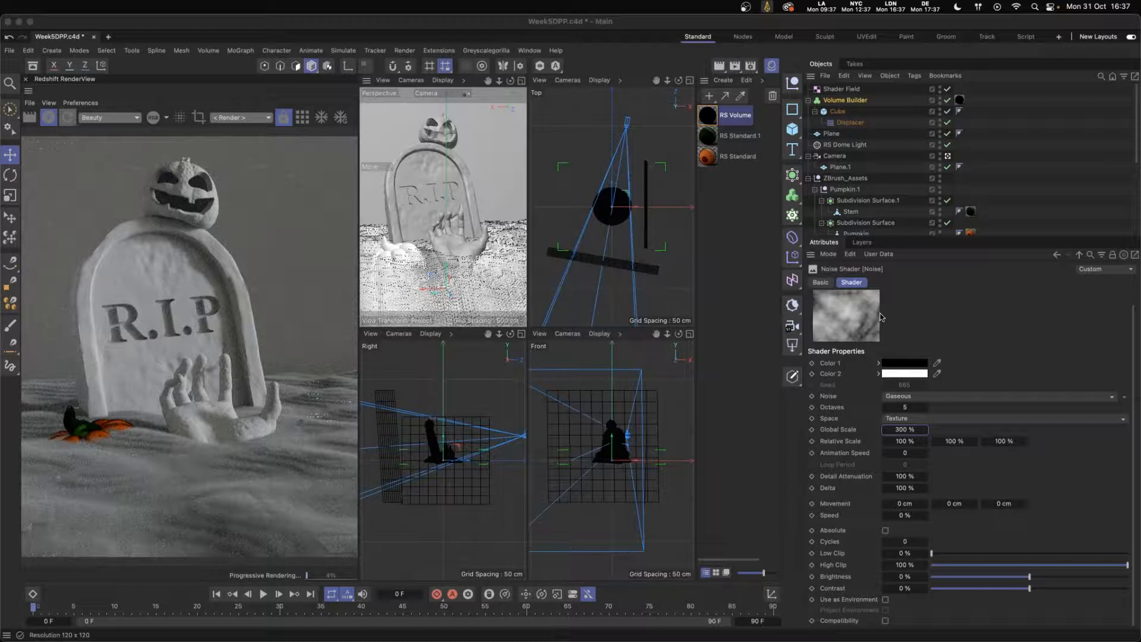
key("super+Tab")
left_click(990, 567)
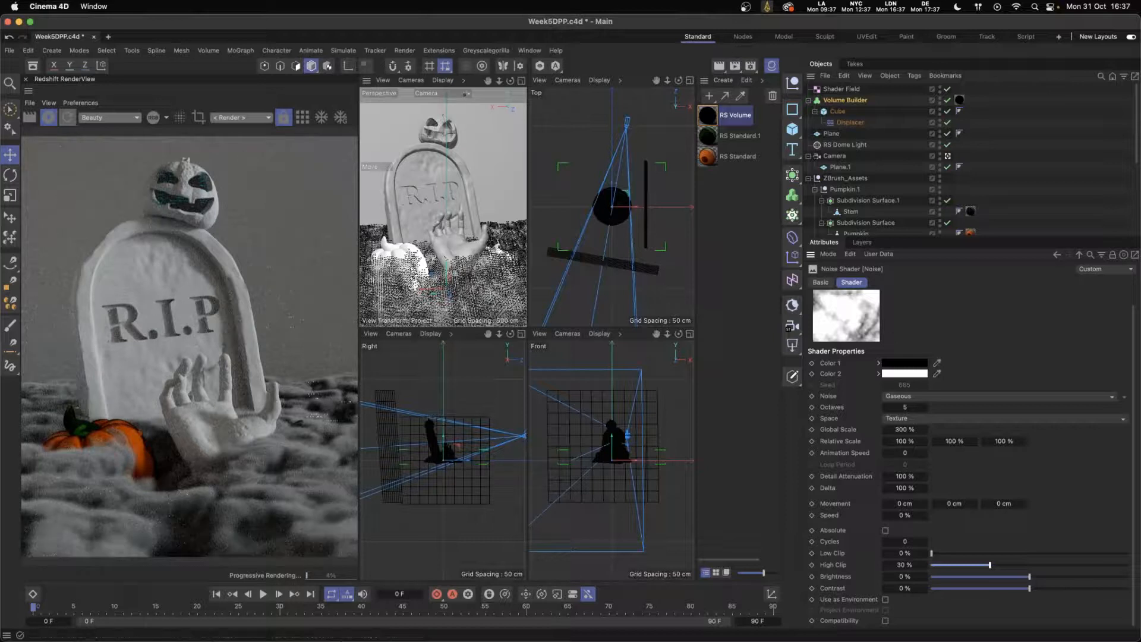
left_click_drag(989, 564, 941, 565)
left_click_drag(905, 567, 936, 570)
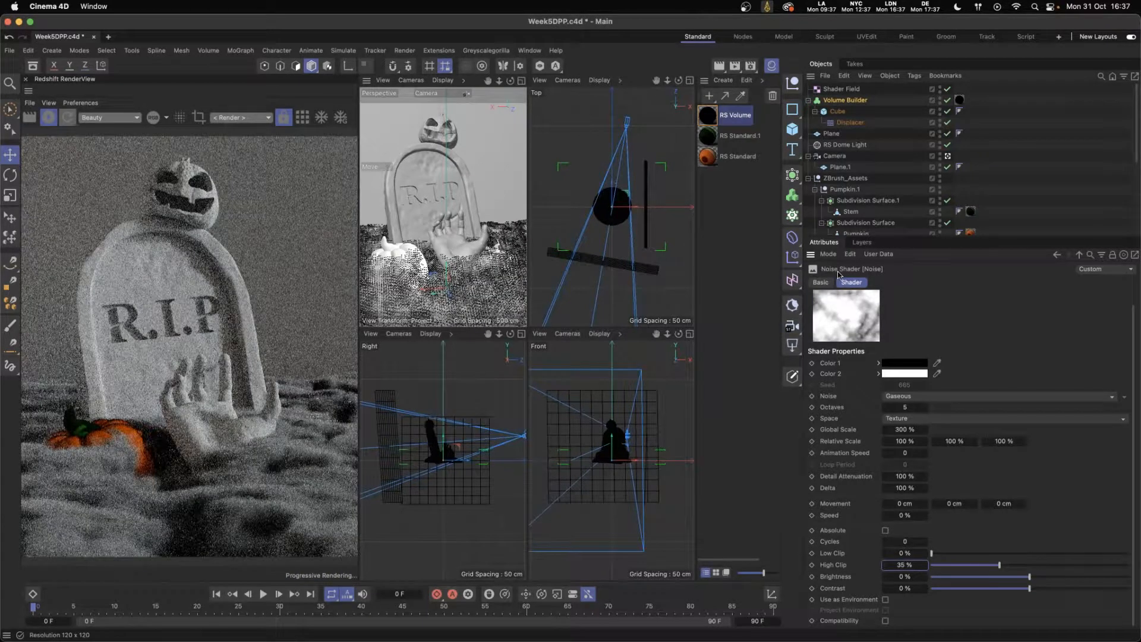
- Add a Fog Smooth filter above the Fog Multiply filter in the Volume Builder
left_click(847, 100)
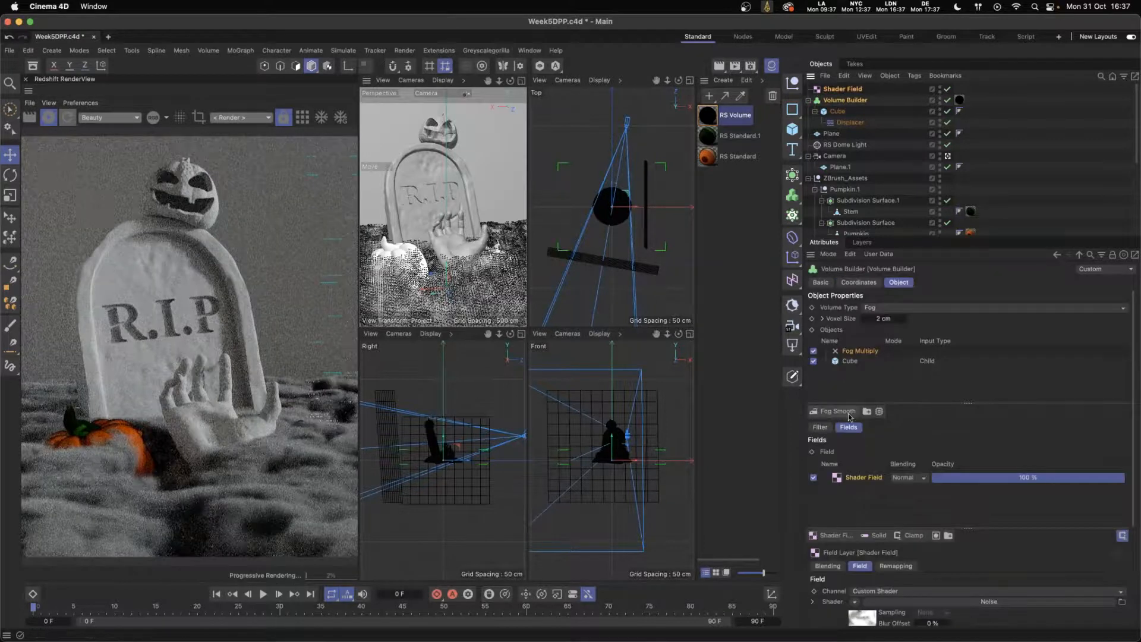
left_click(820, 428)
left_click(838, 411)
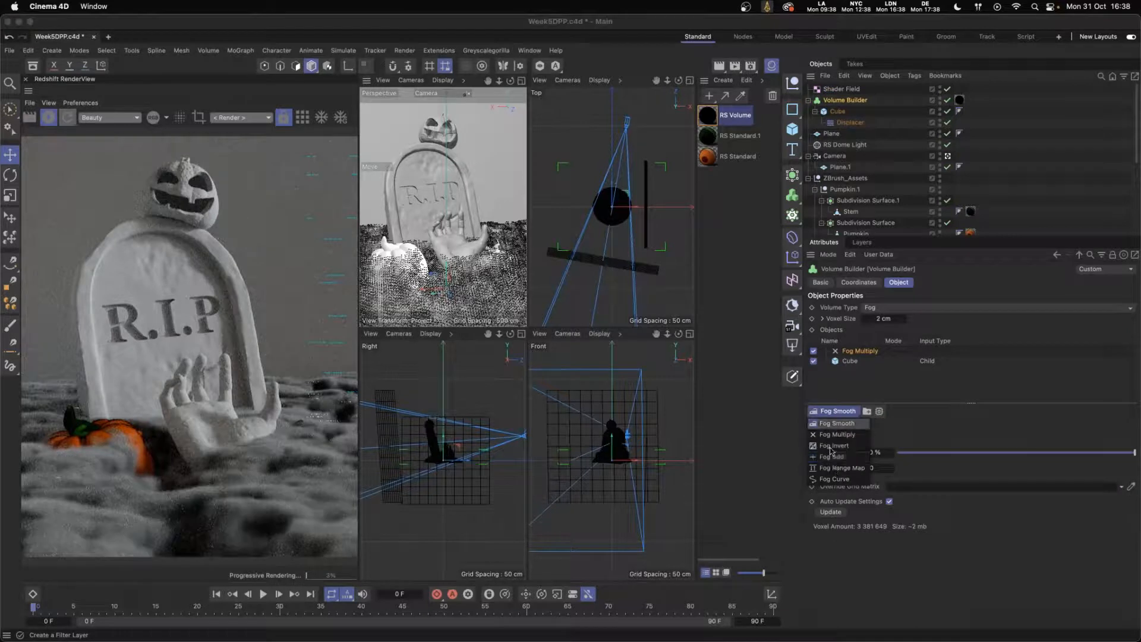
left_click(879, 414)
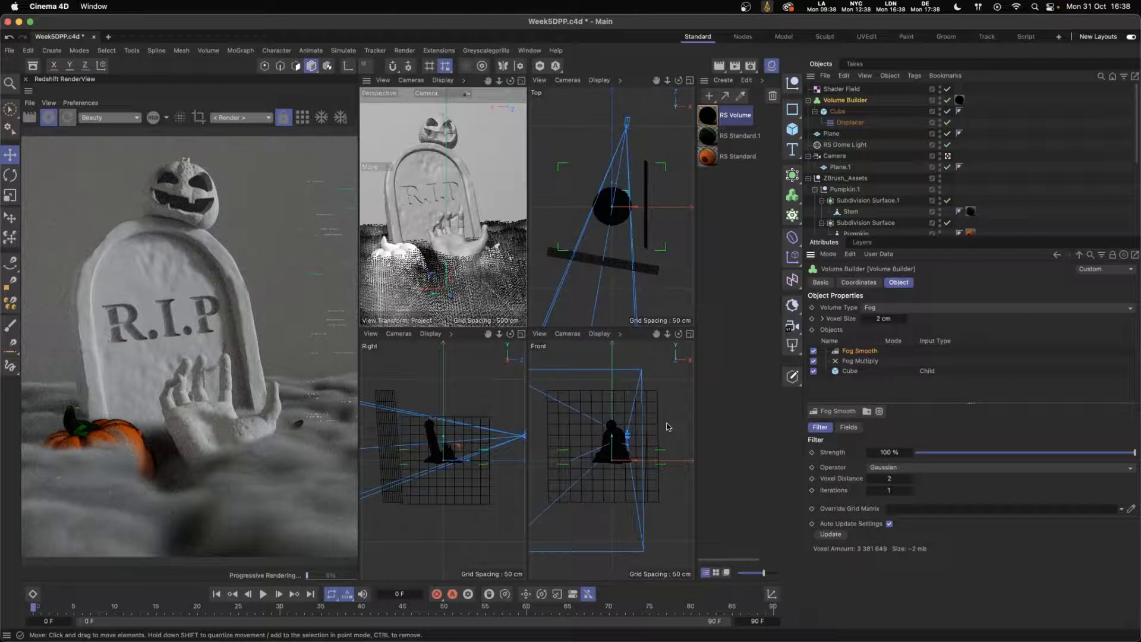
- Open the RS Volume material in the Node Editor, select its volume node and reposition it within the graph
double_click(705, 118)
left_click_drag(647, 100, 593, 96)
left_click_drag(794, 105, 578, 71)
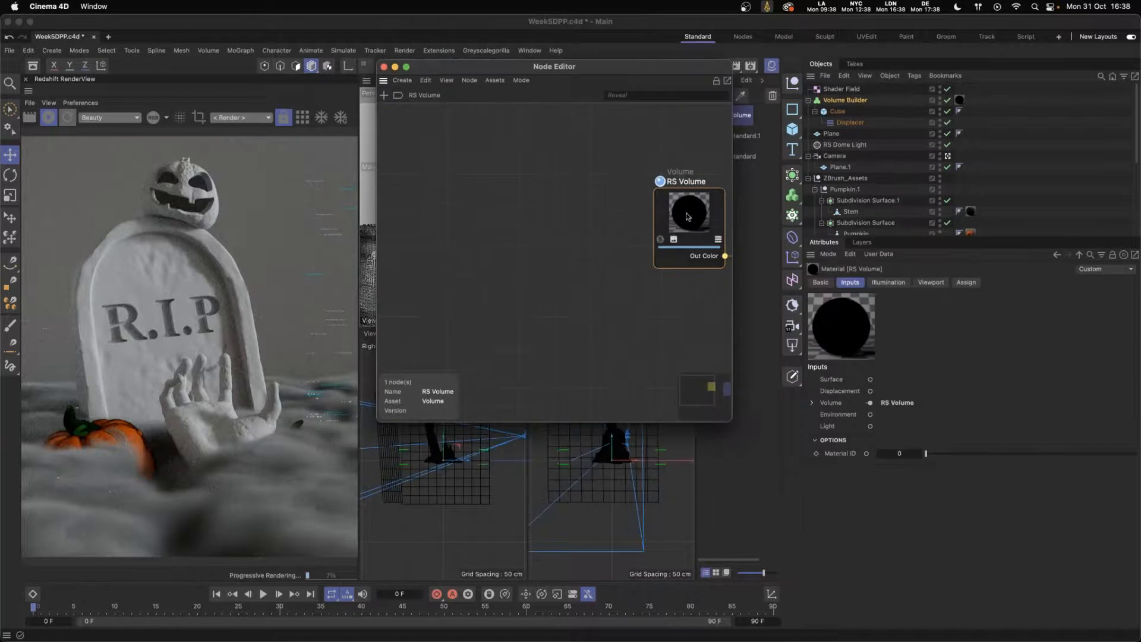
left_click(687, 216)
left_click_drag(687, 216, 585, 224)
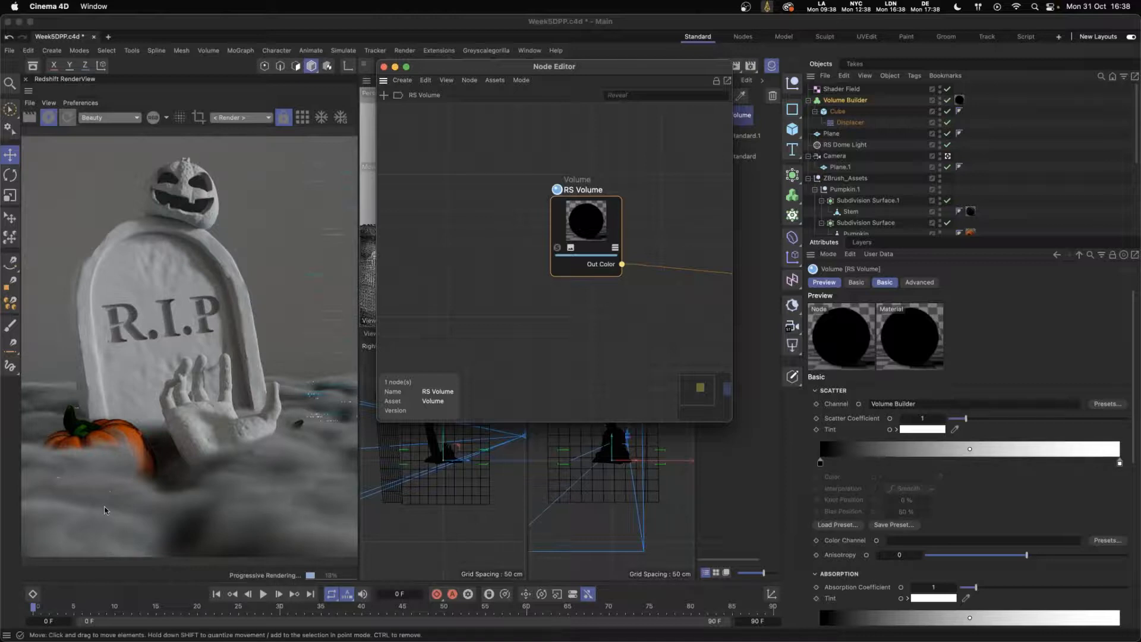
- Try higher and lower scatter coefficients on the RS Volume node and settle on 0.85
left_click_drag(966, 418, 1025, 420)
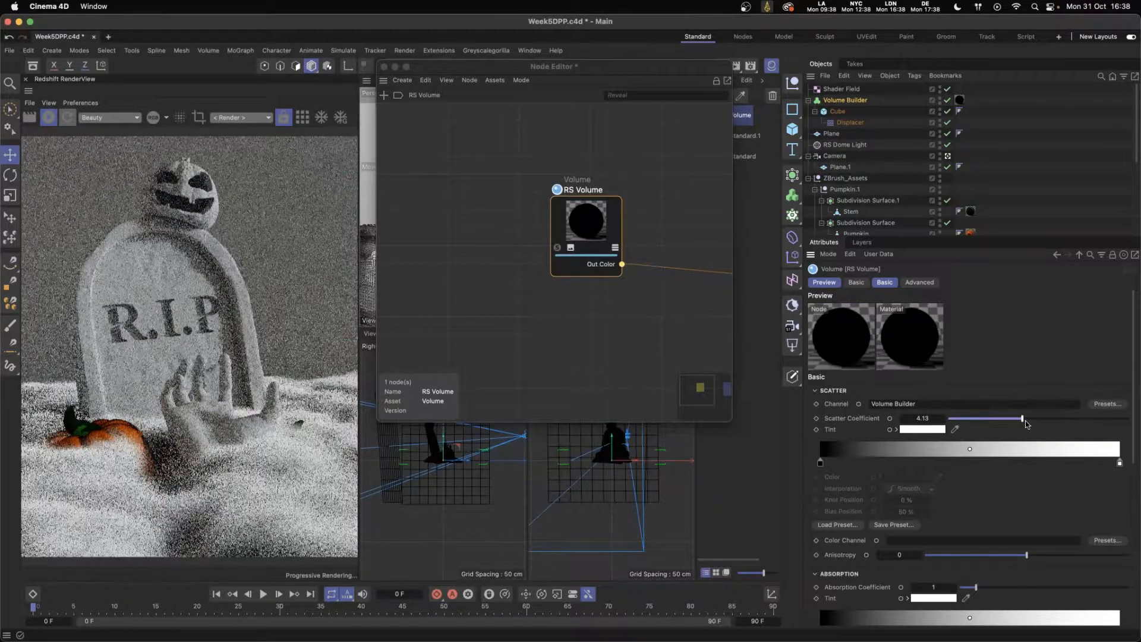
left_click_drag(1022, 419, 963, 418)
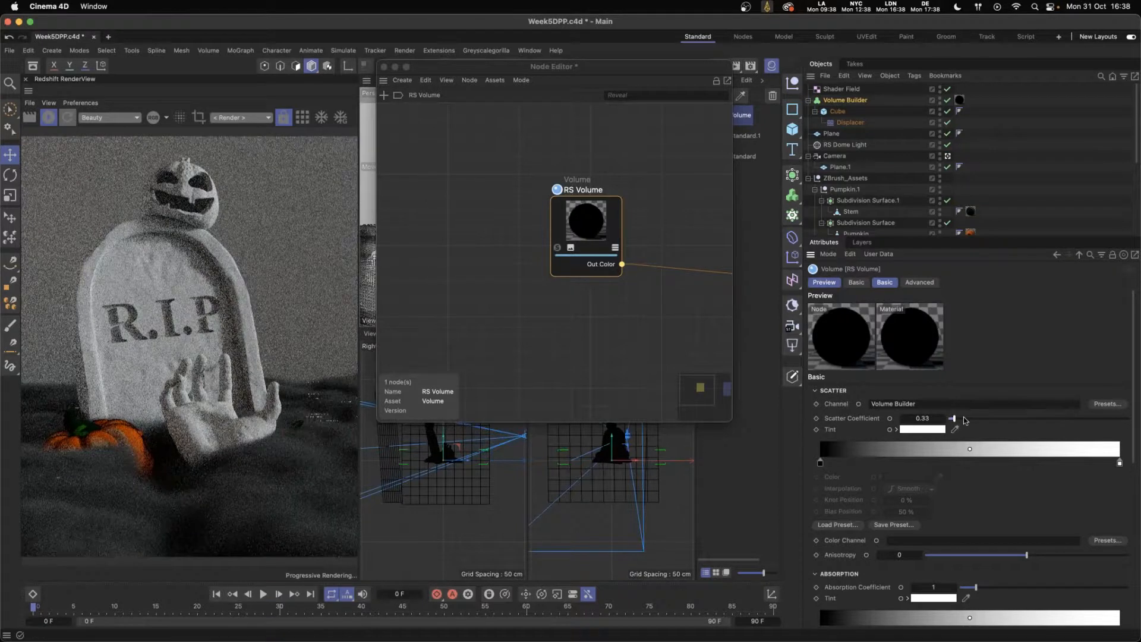
left_click(923, 429)
left_click(860, 500)
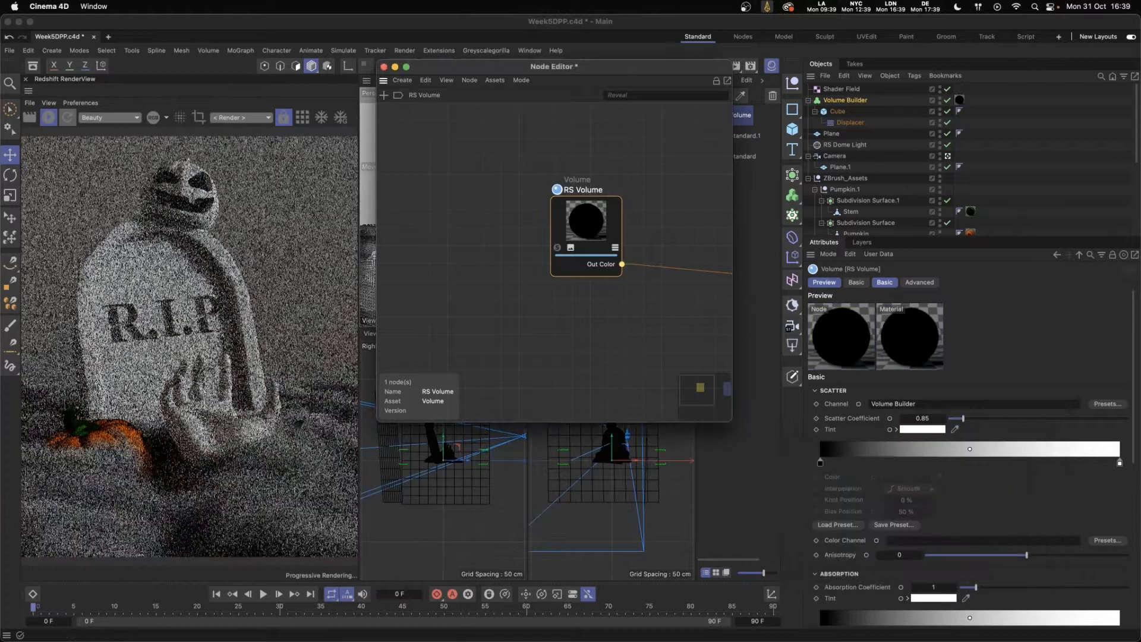
- Try lower absorption coefficients on the RS Volume node, set the value back to 1 and close the node editor
left_click(966, 587)
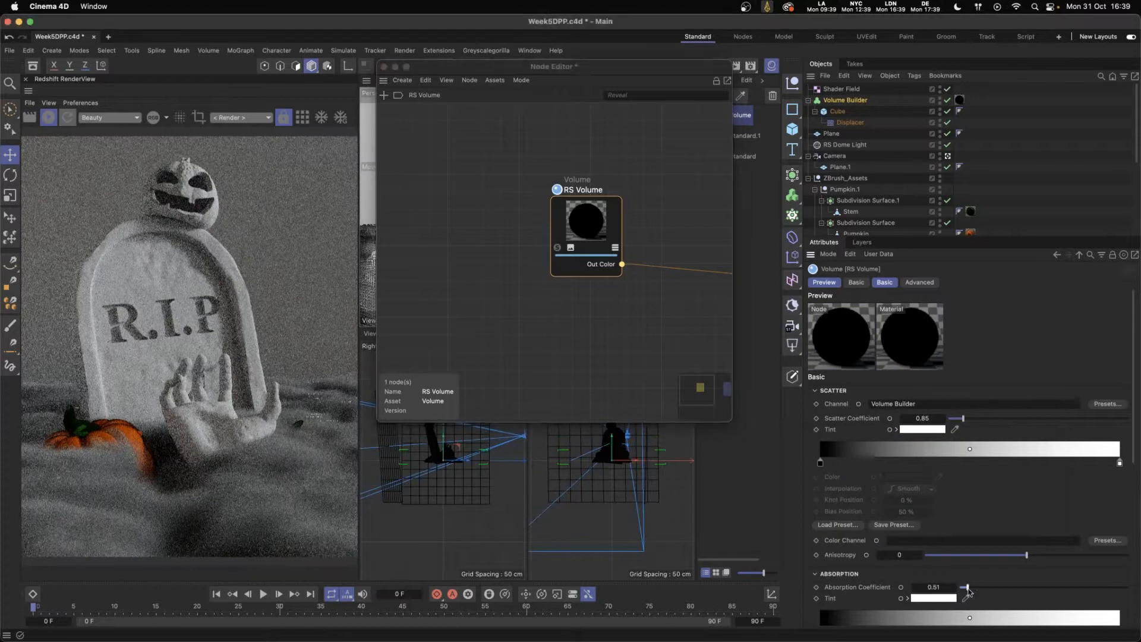
left_click_drag(975, 590, 974, 589)
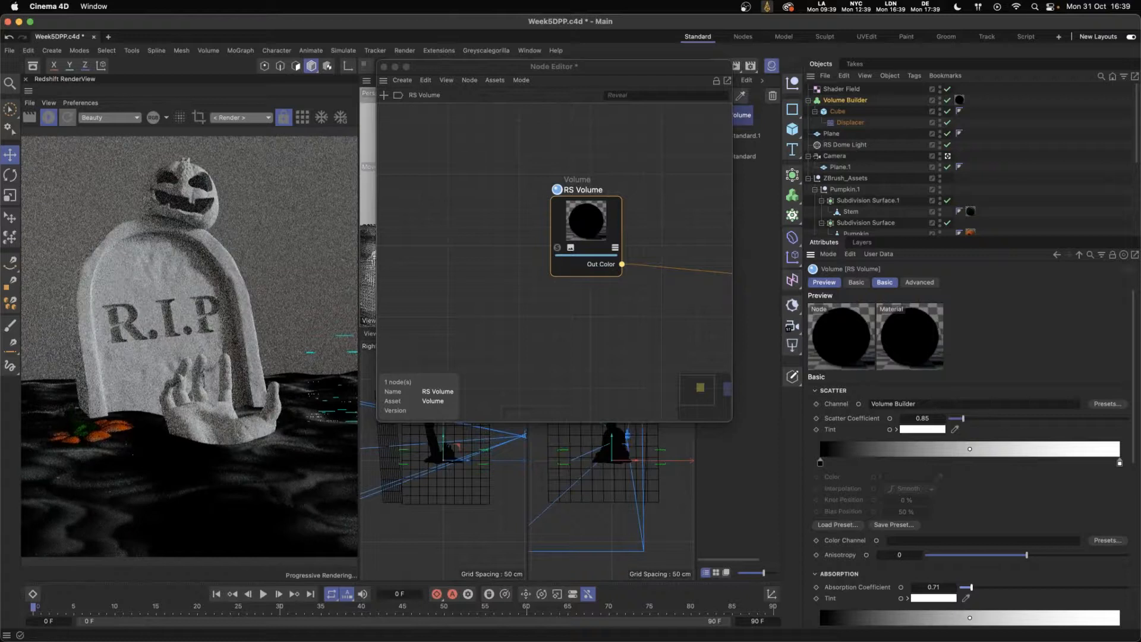
double_click(934, 587)
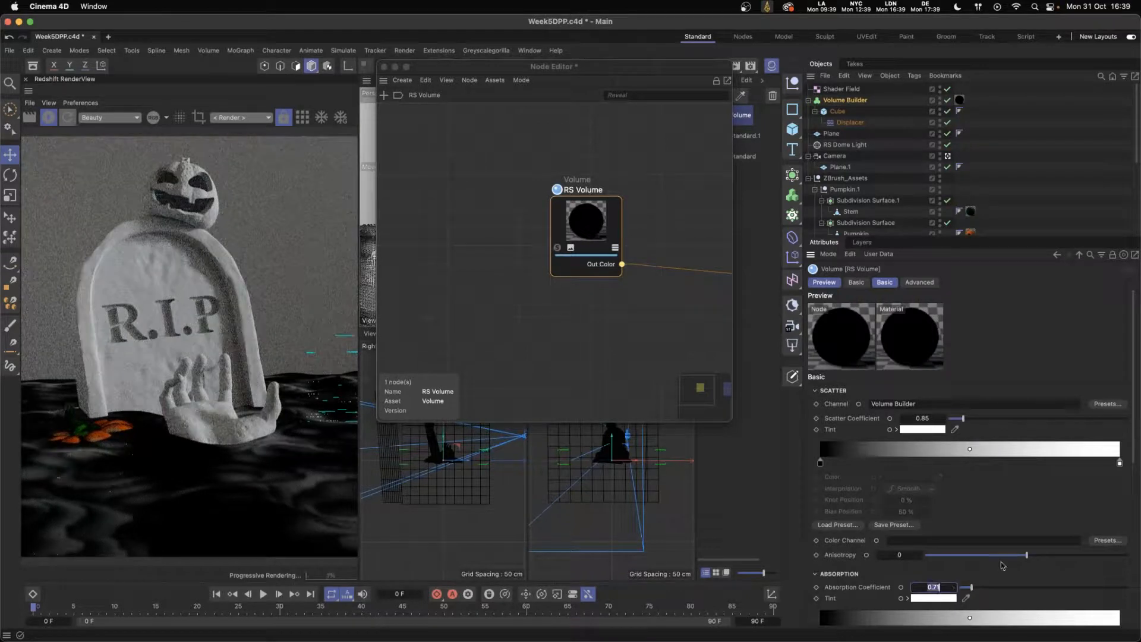
type("1")
key("Return")
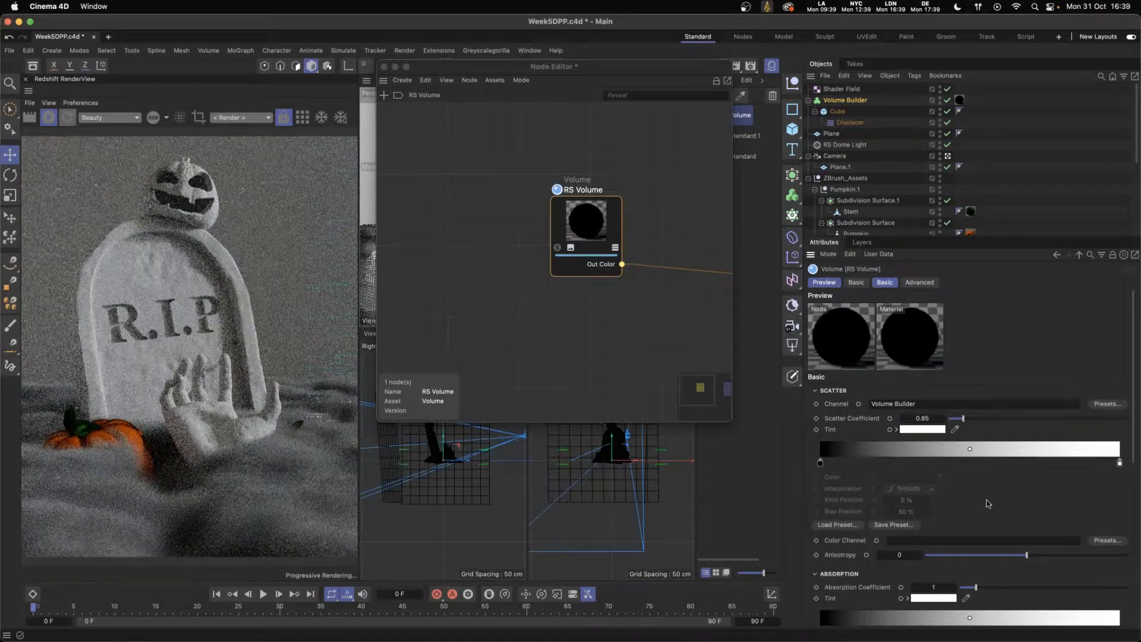
left_click(384, 67)
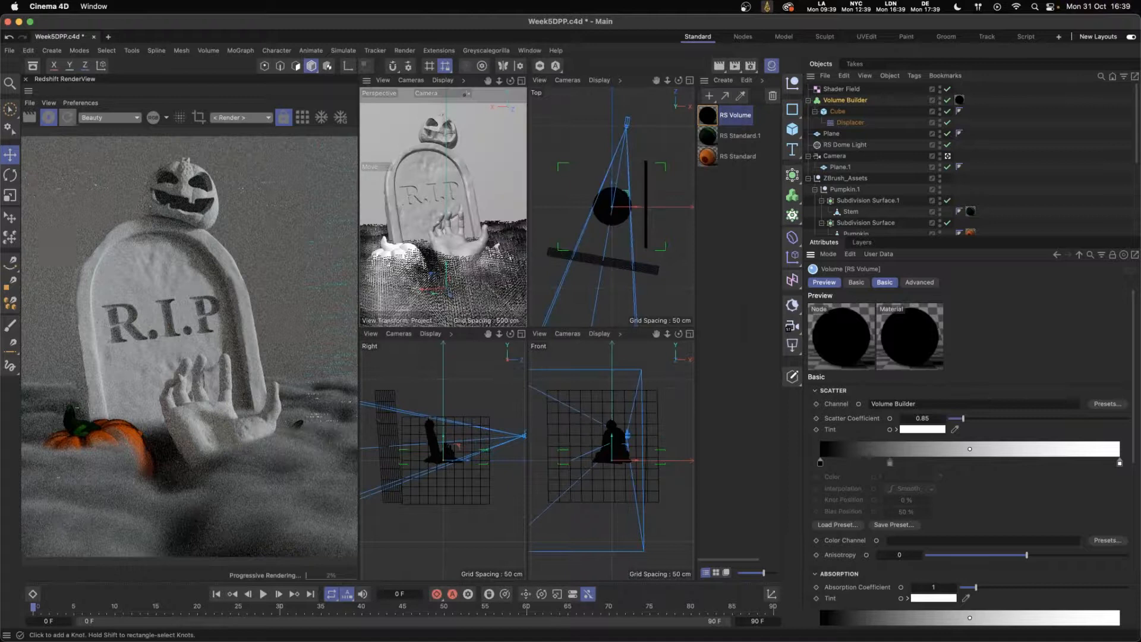
- Add a Fog Range Map filter to the Volume Builder and set its Max Input to 5
left_click(856, 104)
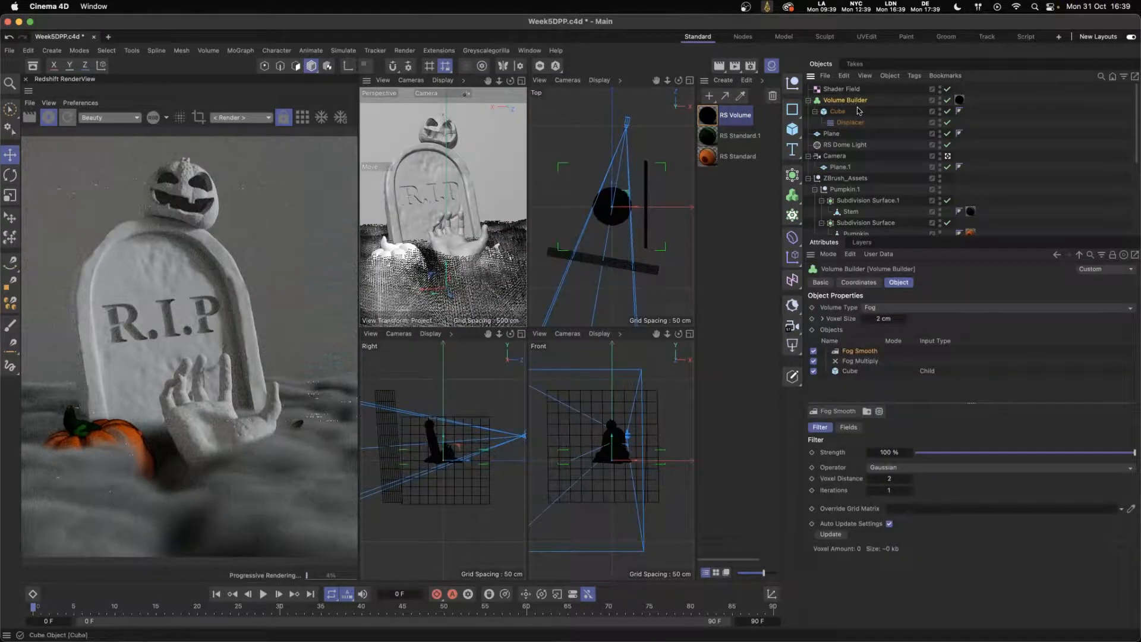
left_click(882, 390)
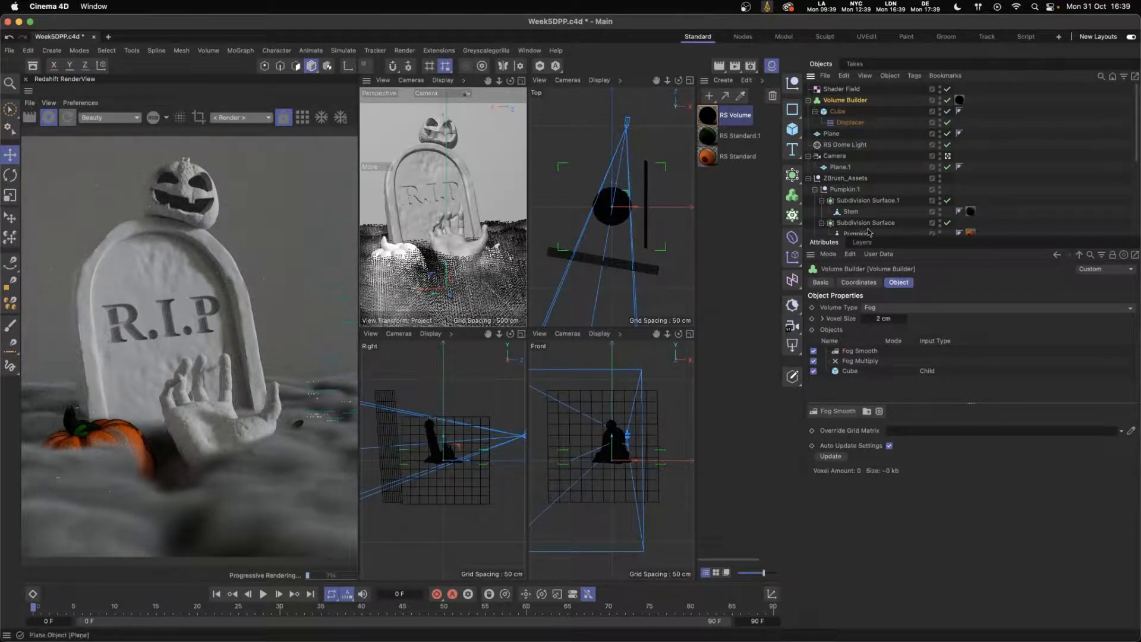
left_click(838, 412)
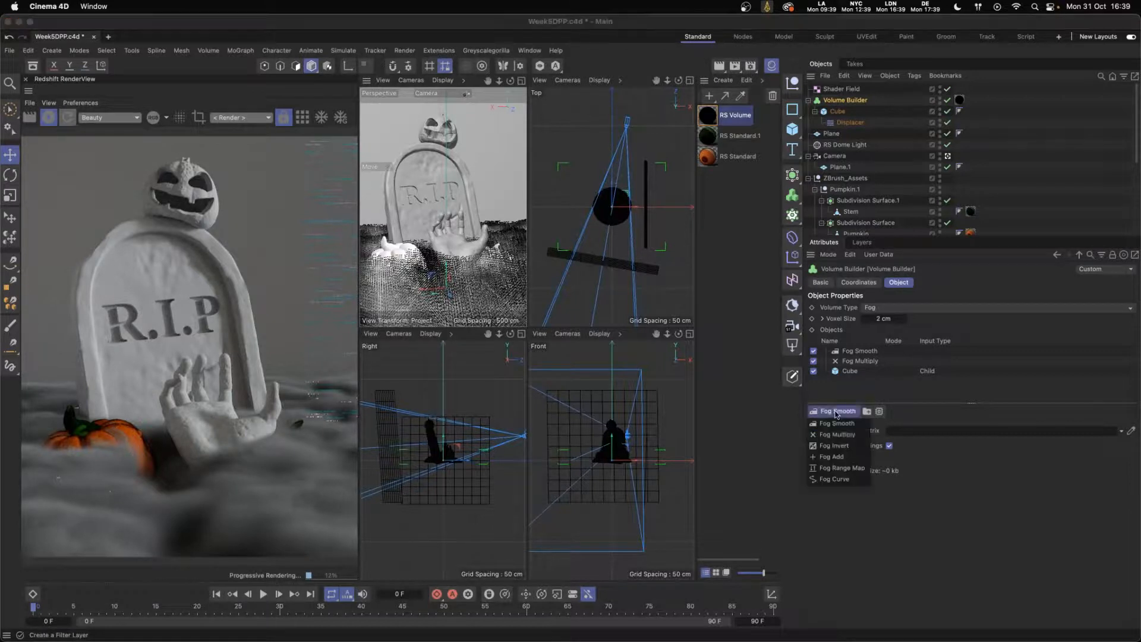
left_click(842, 468)
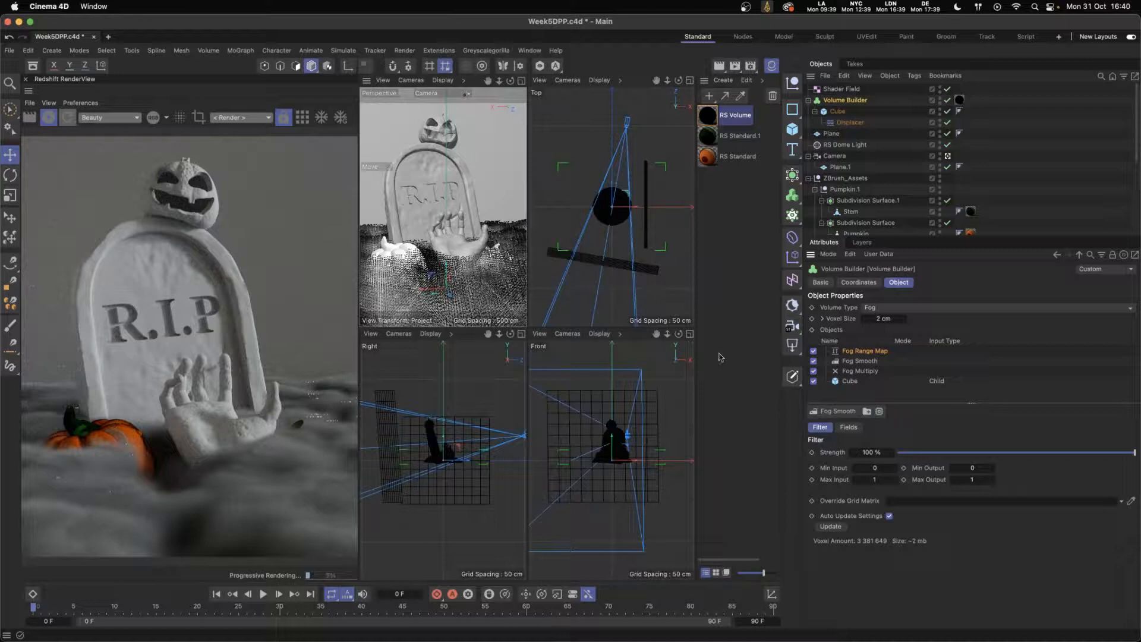
left_click(875, 480)
key("Return")
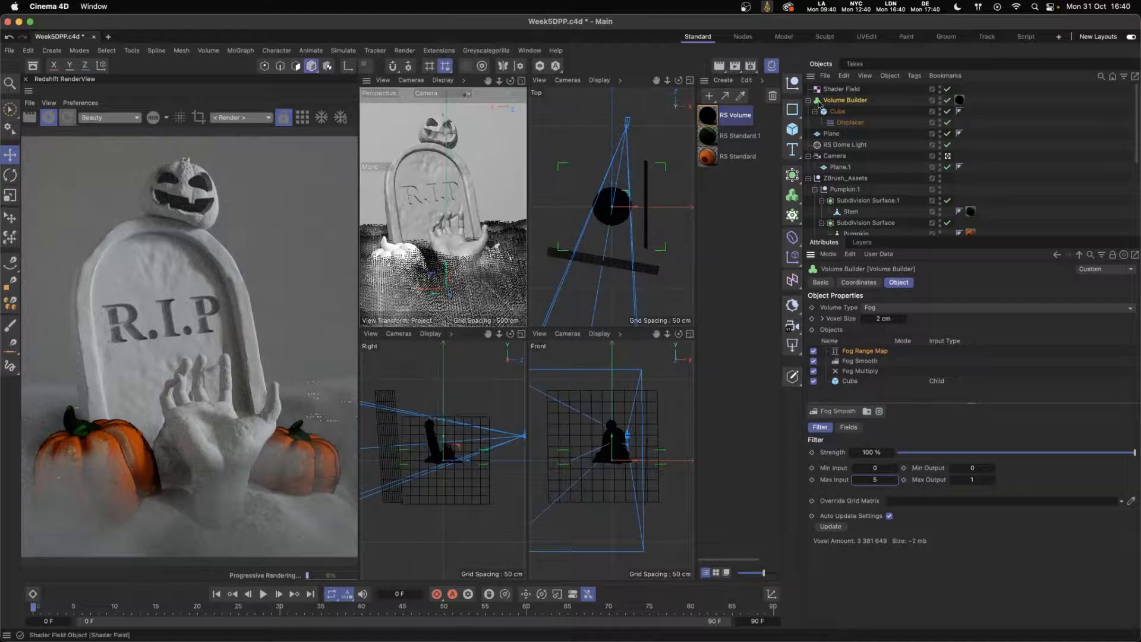
- Set the fog cube's Y size to 100 cm and select the Volume Builder's Fog Smooth filter
left_click(845, 112)
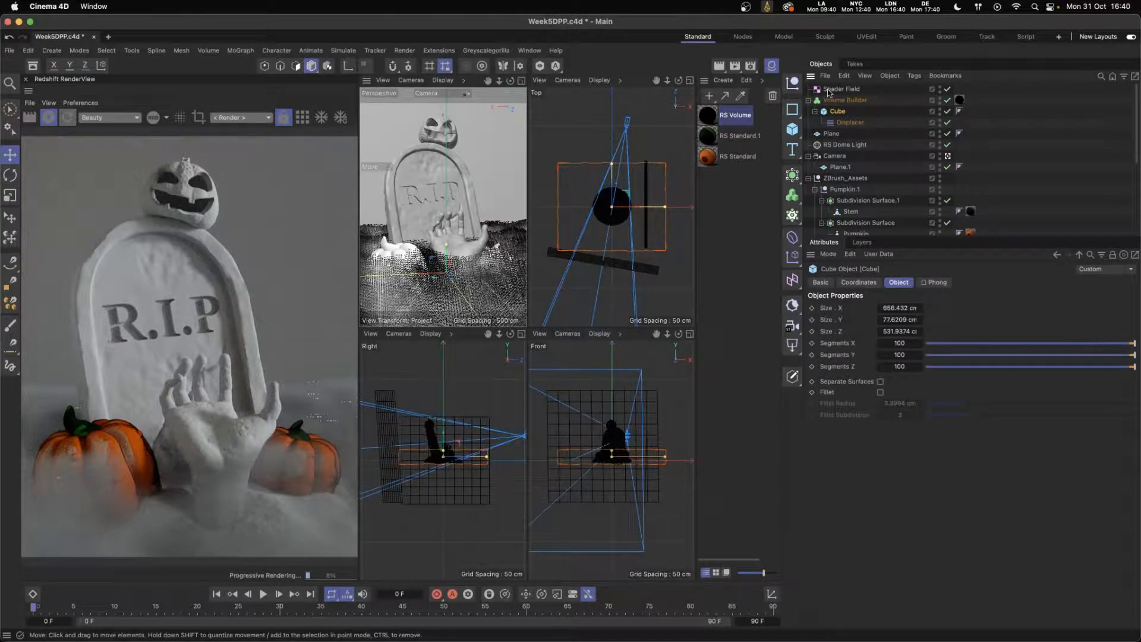
left_click(900, 319)
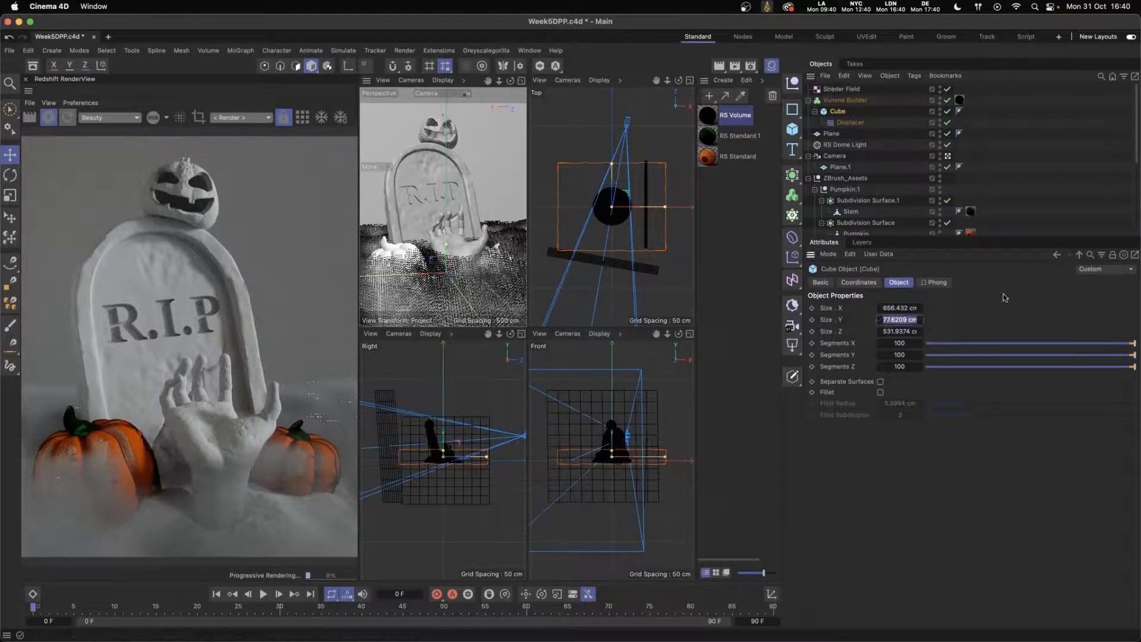
type("100")
key("Return")
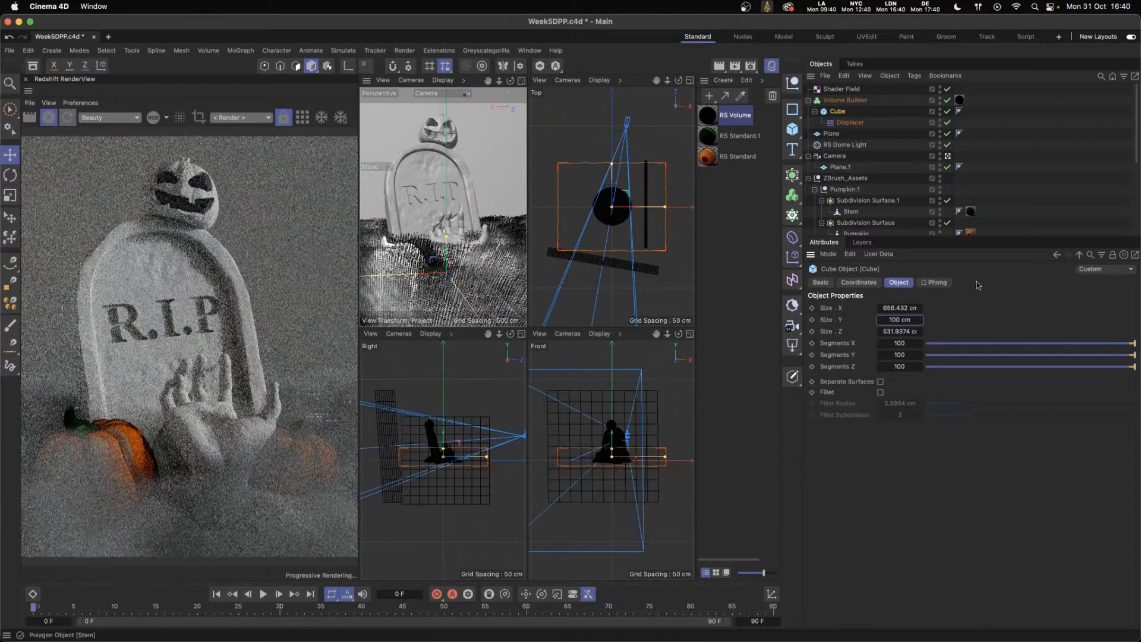
left_click(845, 100)
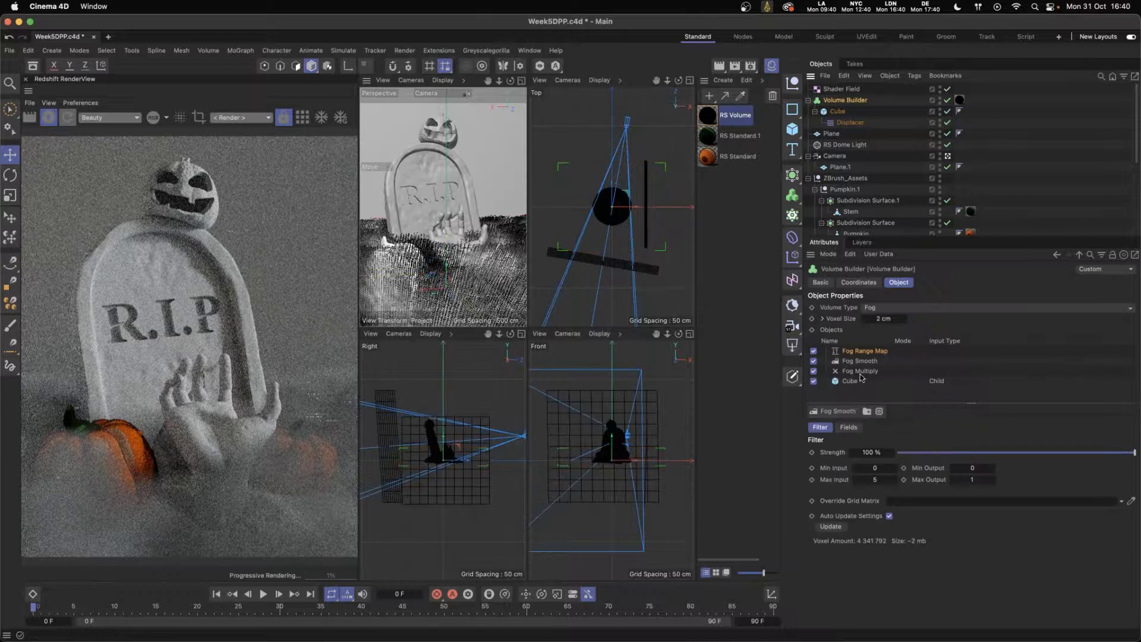
left_click(859, 361)
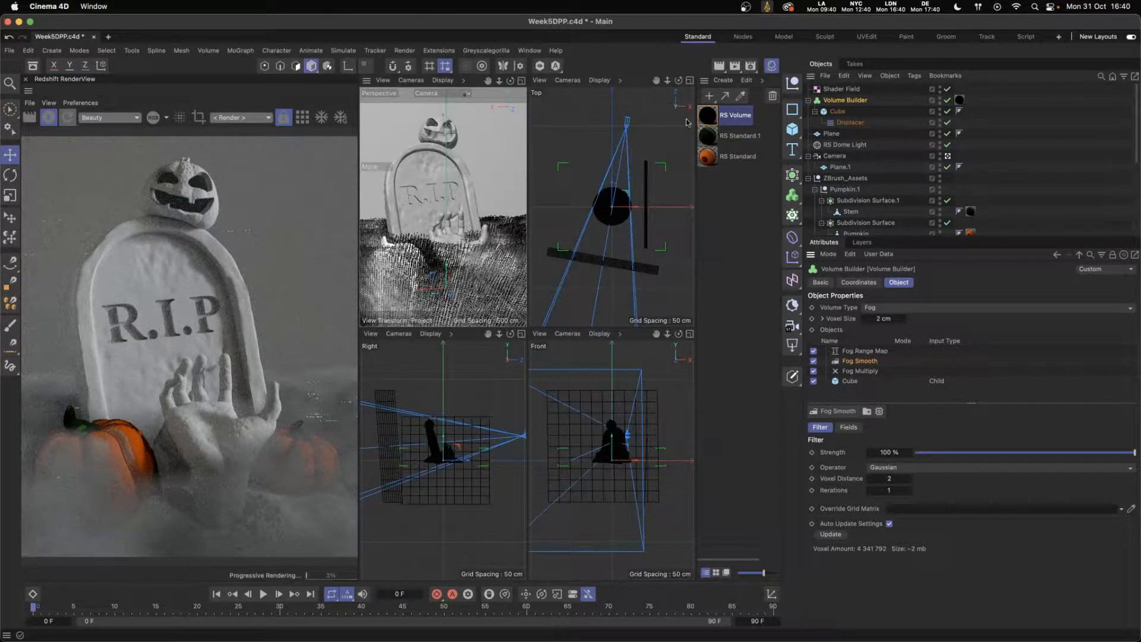
- Give the RS Volume material's scatter tint a pale warm colour, about RGB 236, 224, 215
left_click(705, 117)
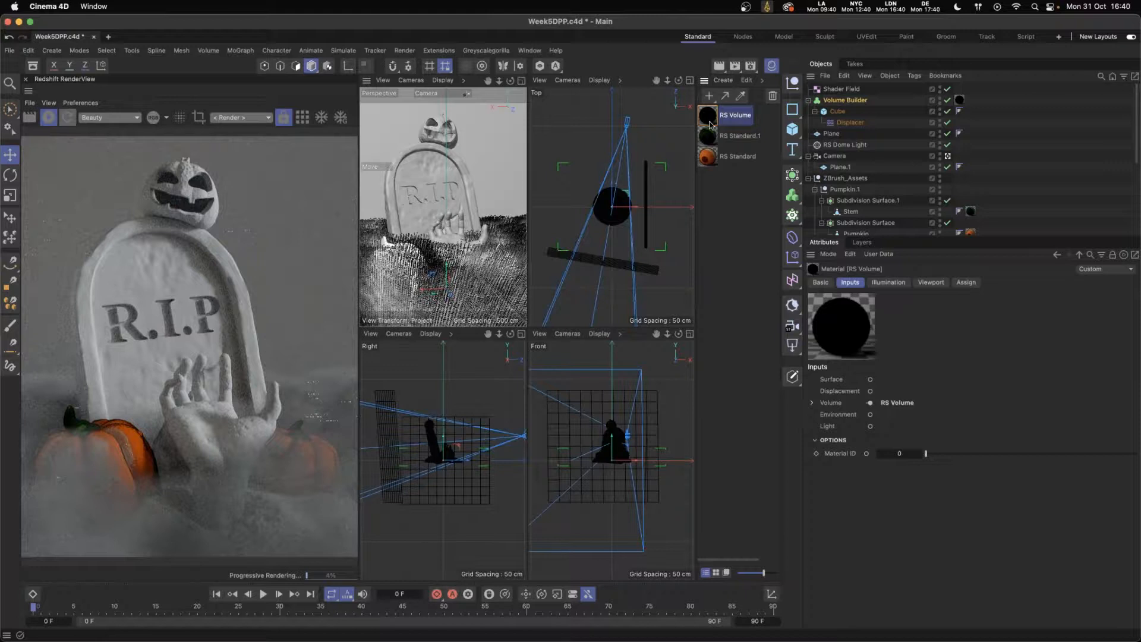
double_click(708, 117)
left_click_drag(848, 115, 692, 56)
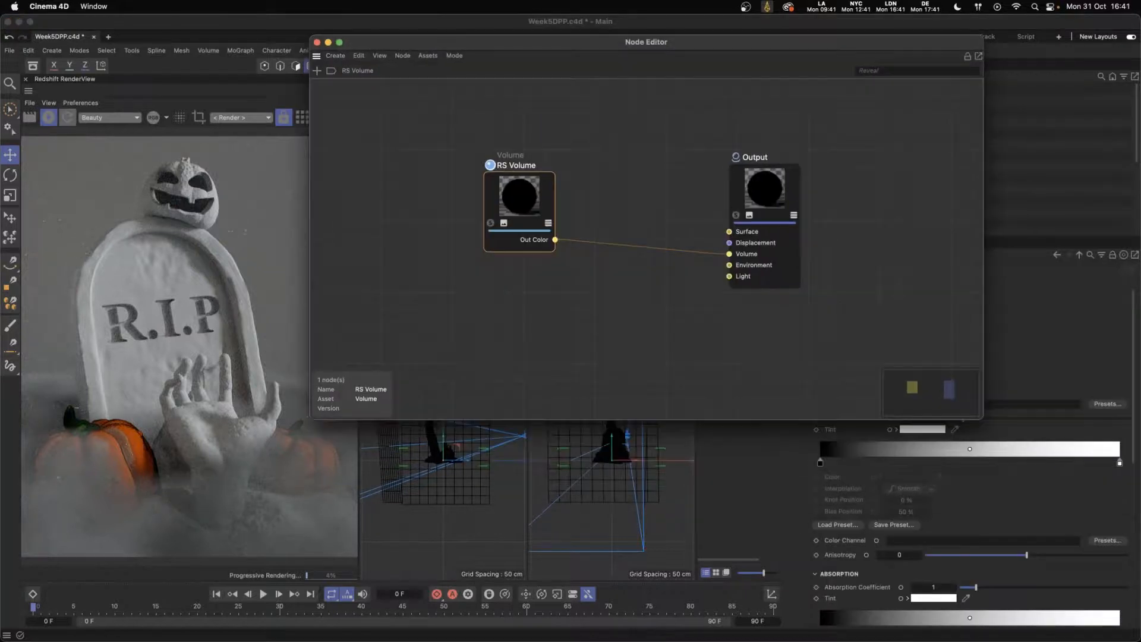
left_click_drag(986, 422, 816, 377)
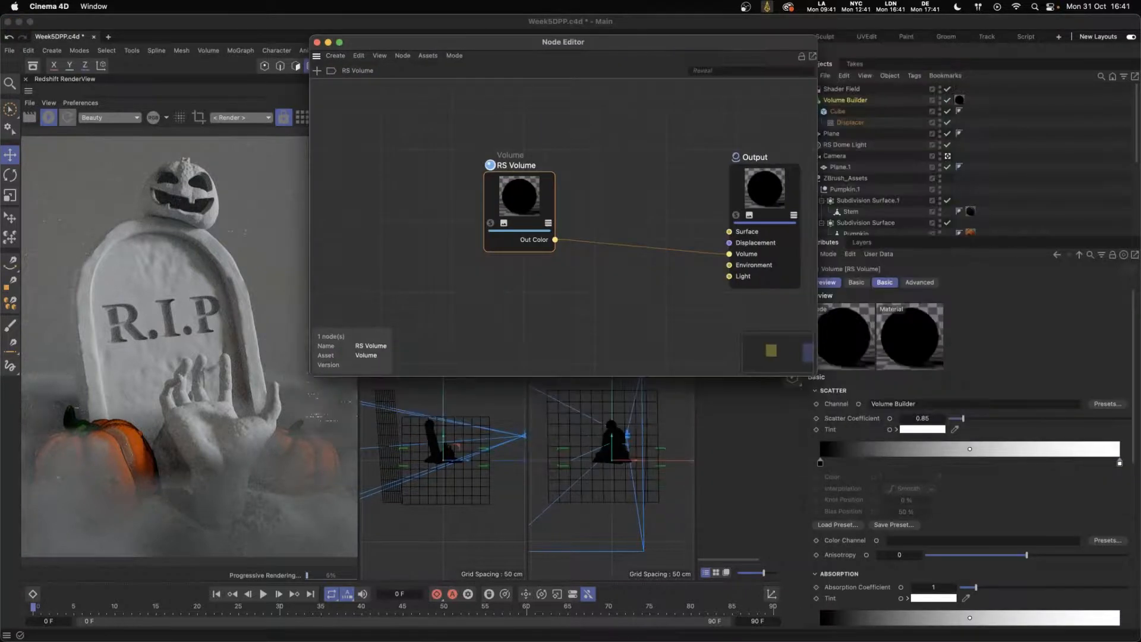
left_click(922, 429)
left_click_drag(947, 529, 953, 529)
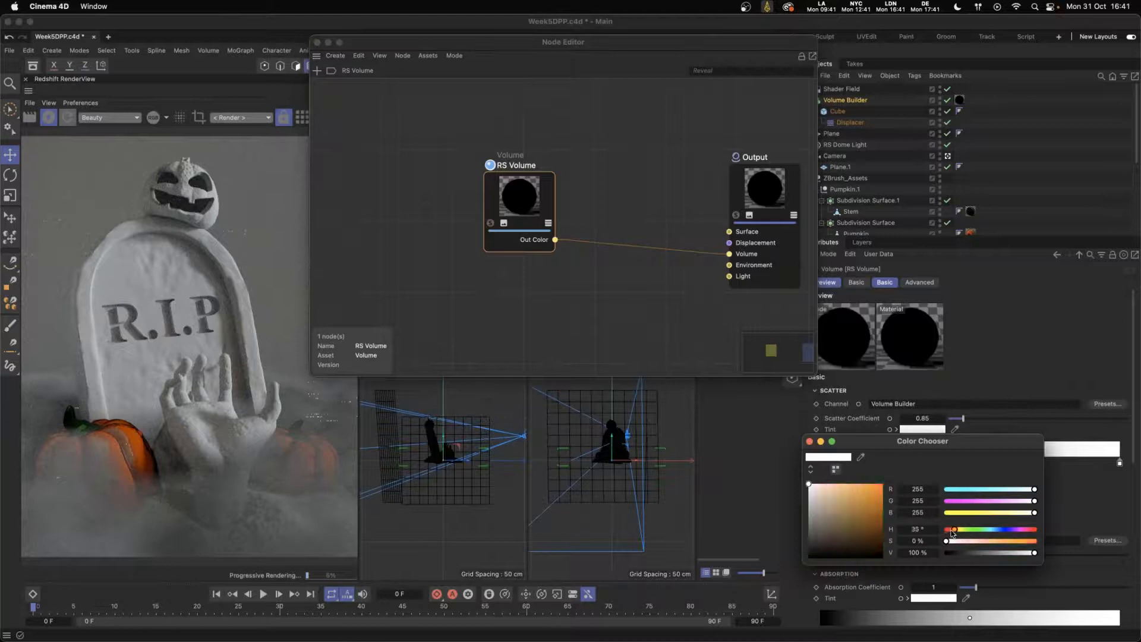
left_click(813, 485)
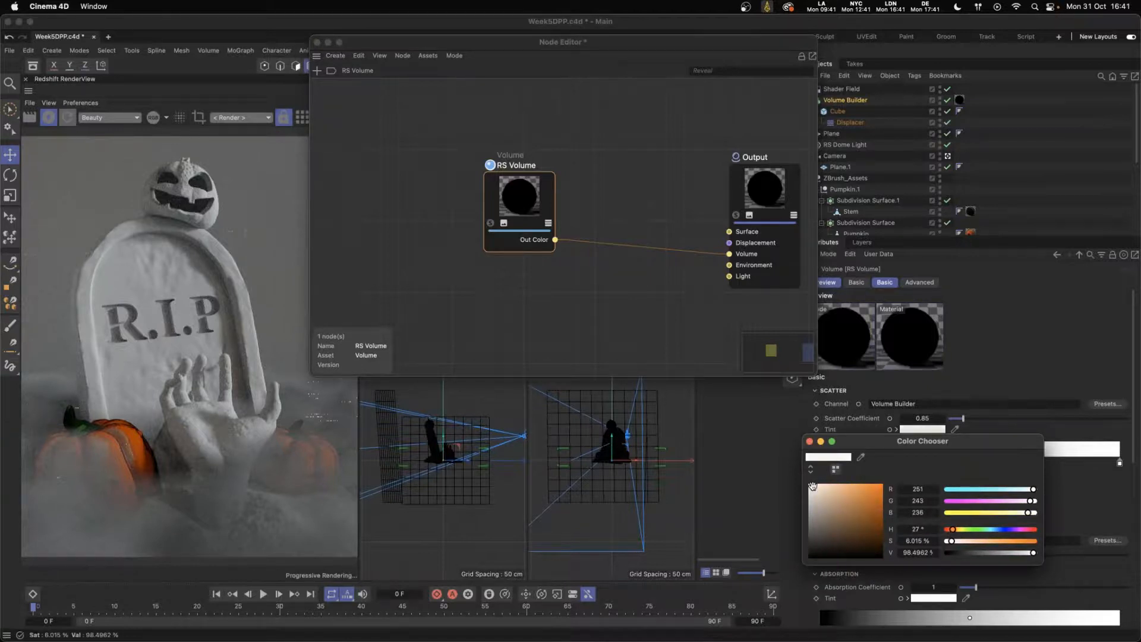
left_click_drag(814, 485, 816, 489)
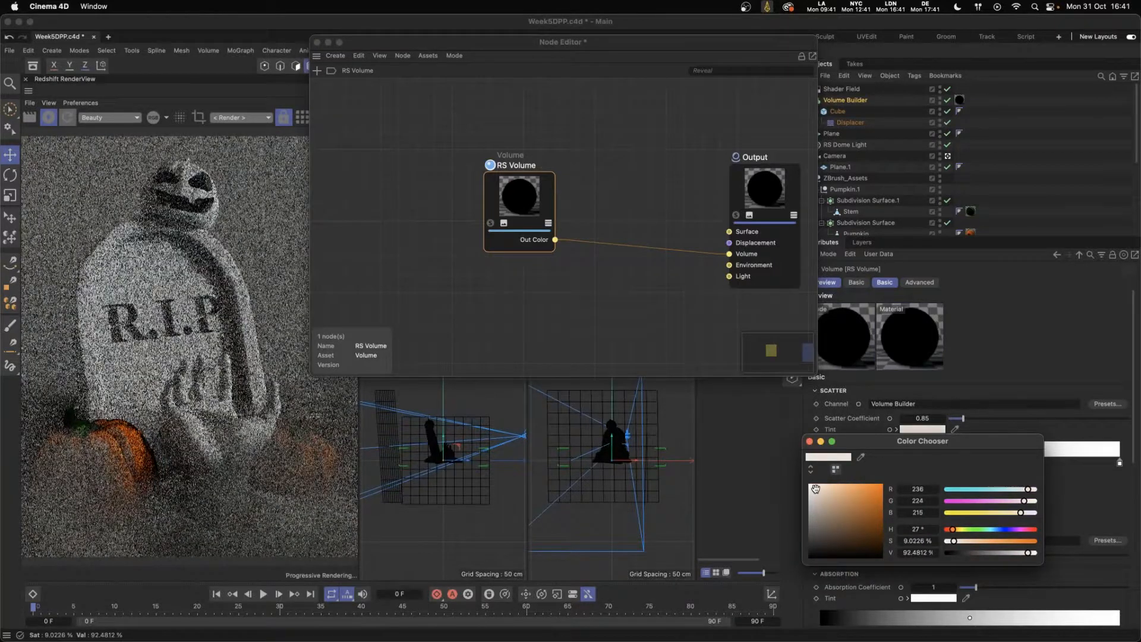
left_click(810, 442)
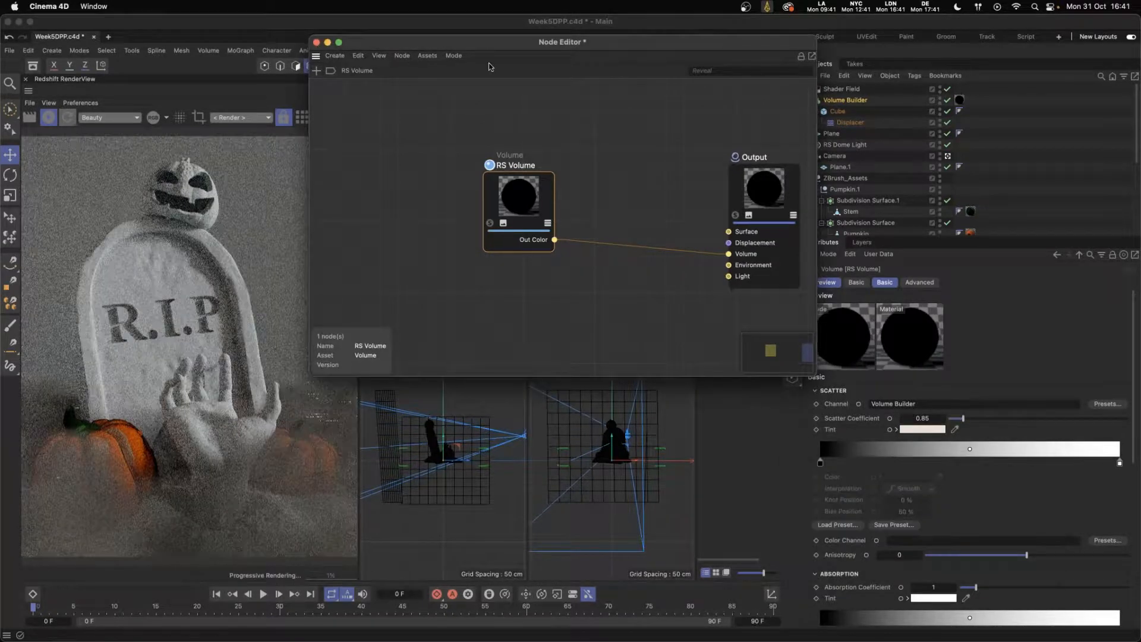
left_click(316, 42)
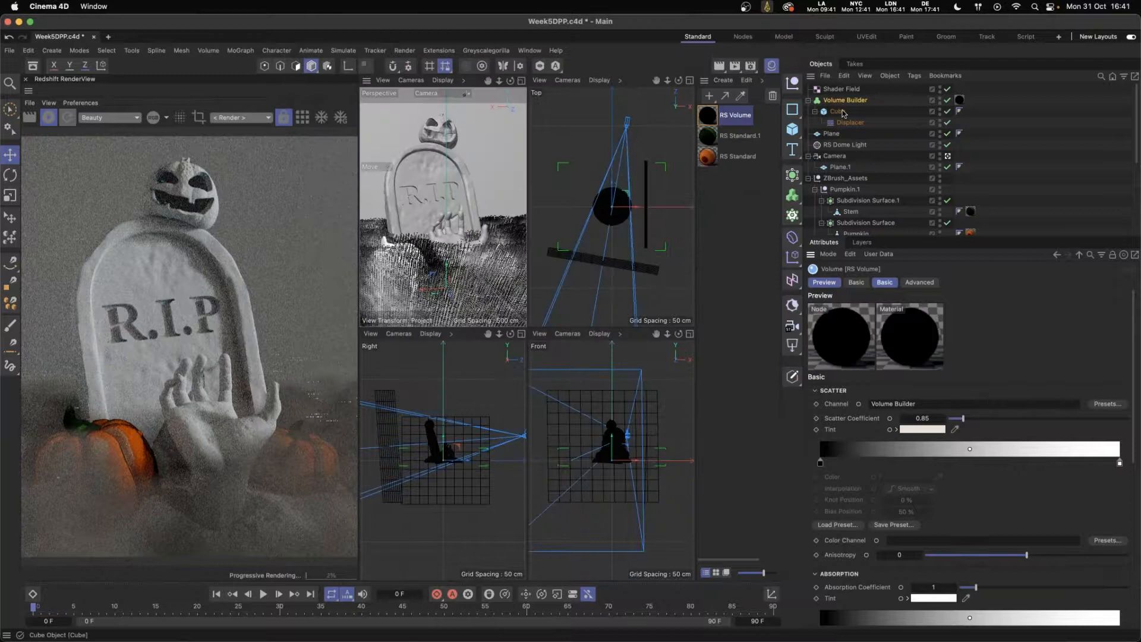
- Set the Volume Builder's Fog Range Map filter to a Max Input of 1 and a Max Output of 0.2
left_click(841, 100)
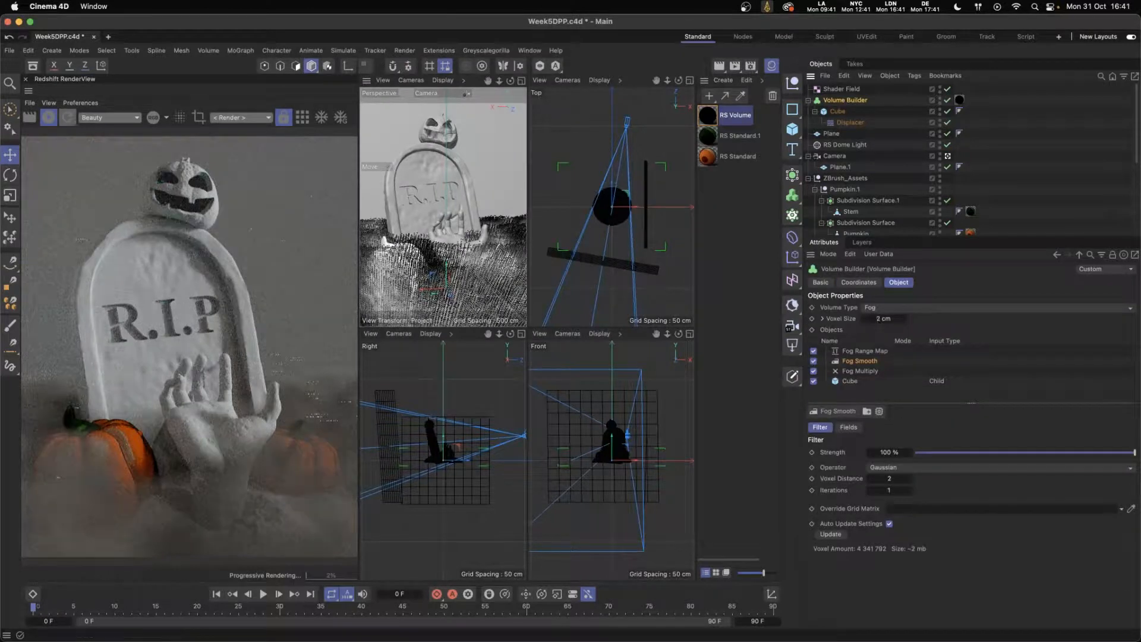
left_click(867, 352)
left_click(875, 479)
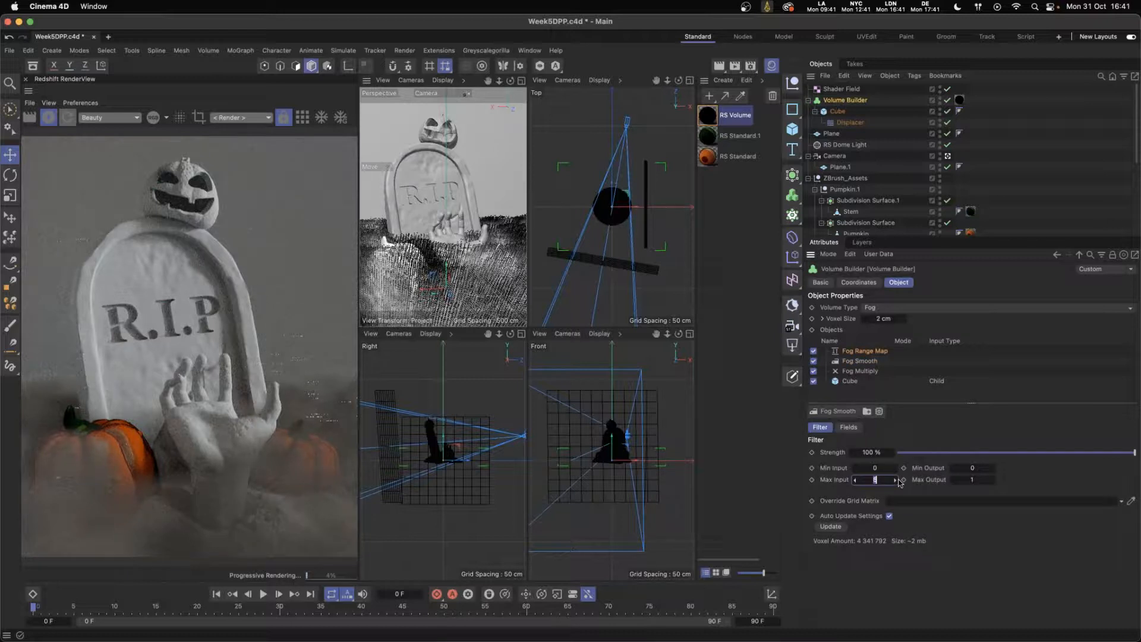
type("1")
left_click(969, 480)
type(".25")
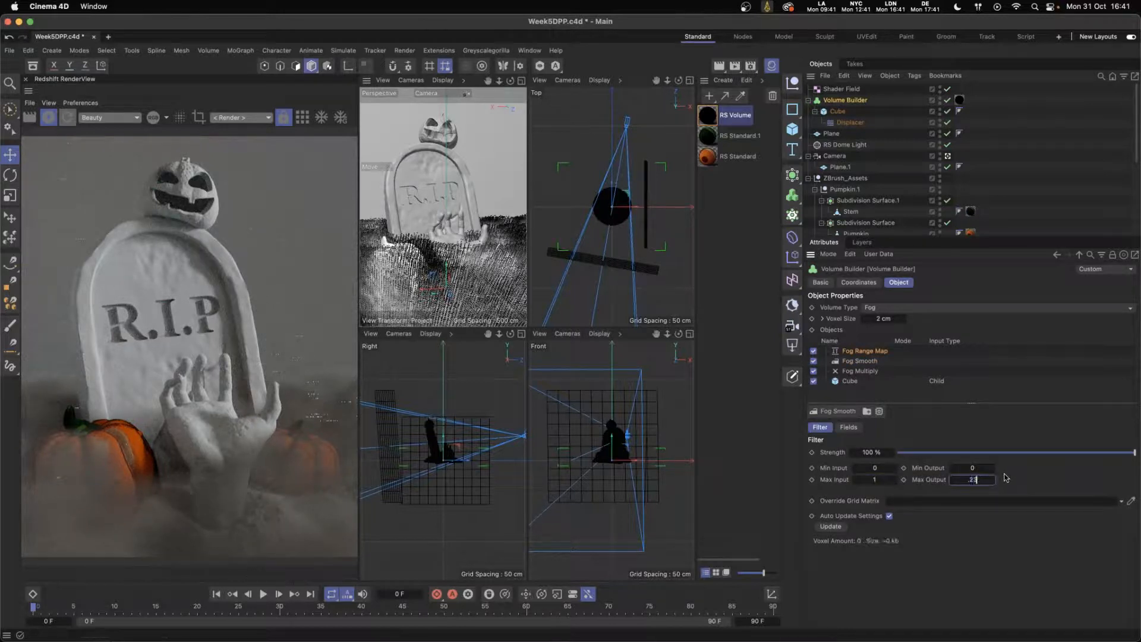
key("Return")
type("0.2")
key("Return")
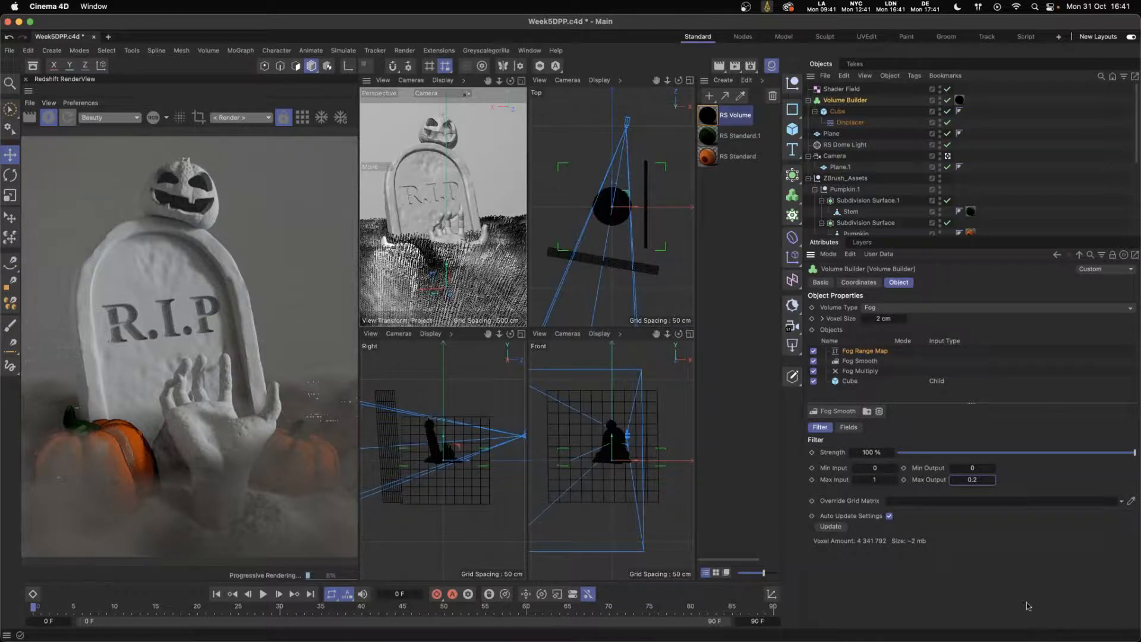
key("super+Tab")
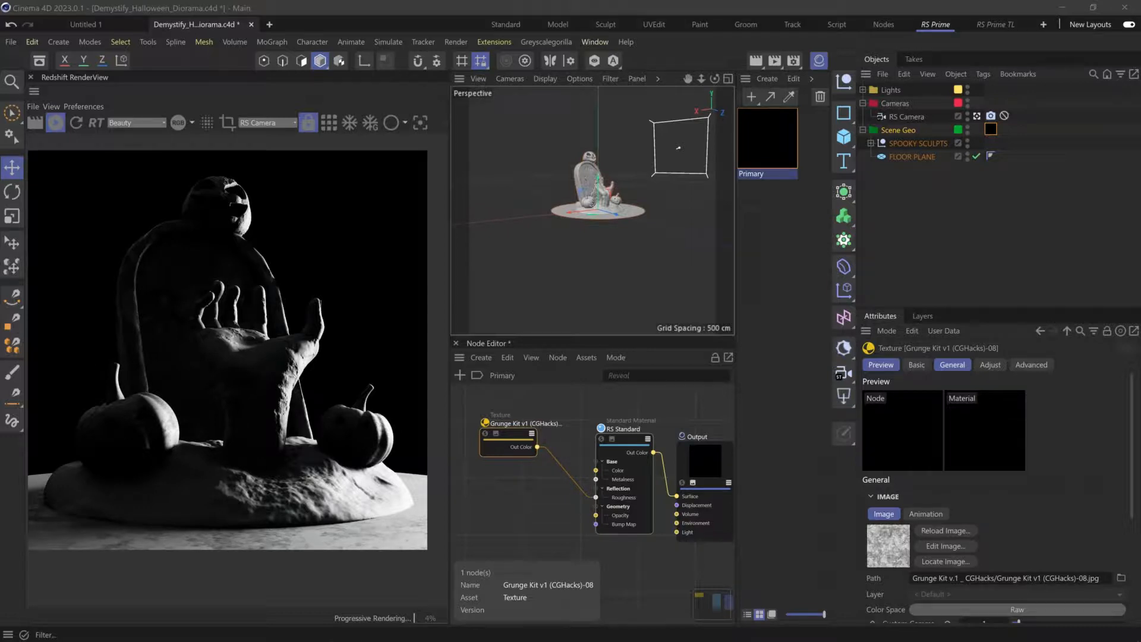
left_click(871, 42)
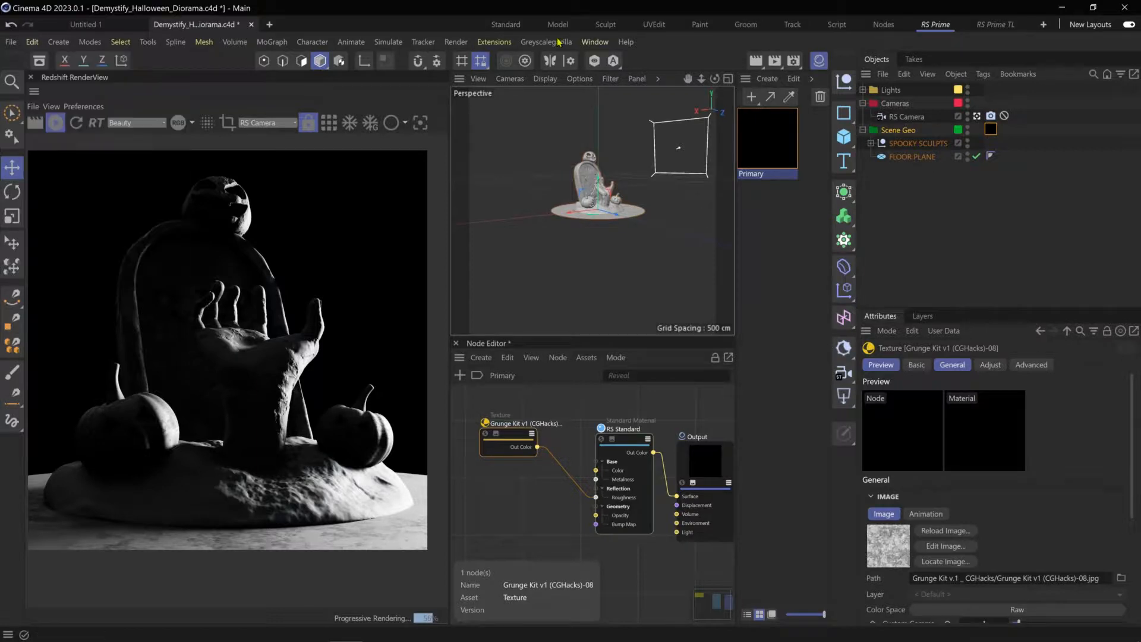
- Open the preferences, examine the plugin search paths, and close the preferences
key("ctrl+e")
left_click_drag(178, 159, 346, 62)
left_click(302, 190)
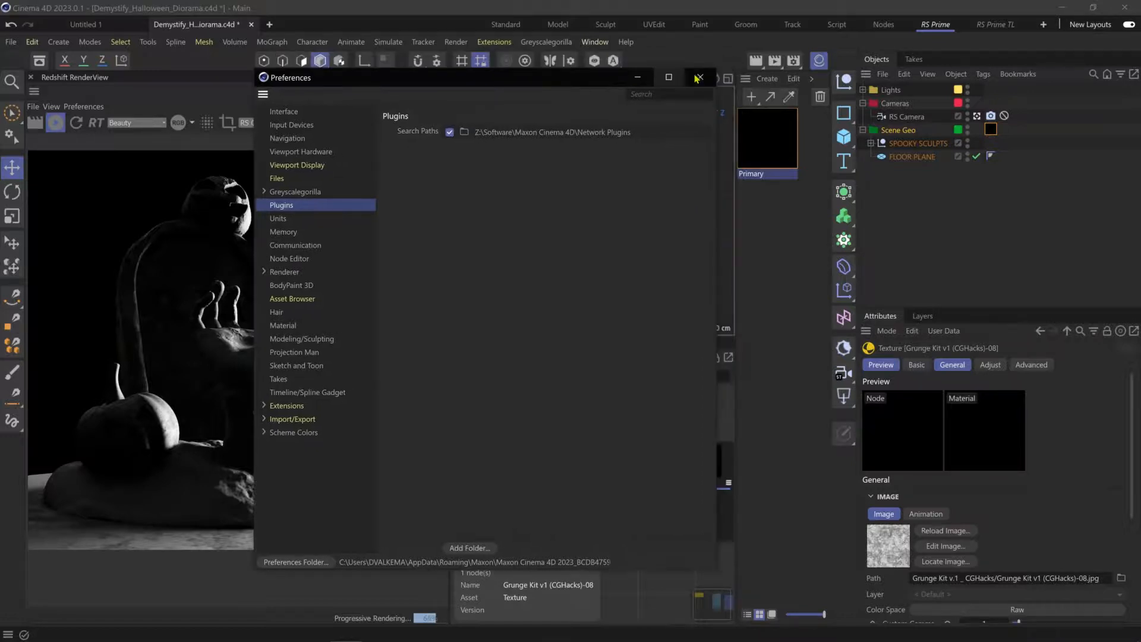
left_click(698, 78)
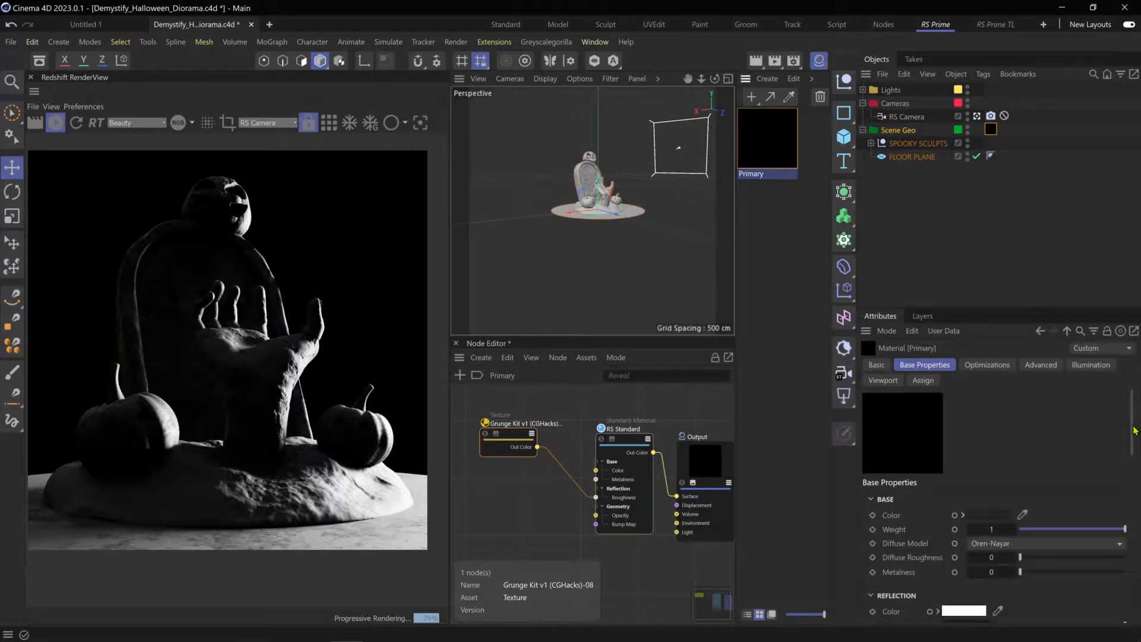
- Give the Primary material's subsurface scattering a weight of about 0.145
left_click_drag(1134, 430, 1130, 454)
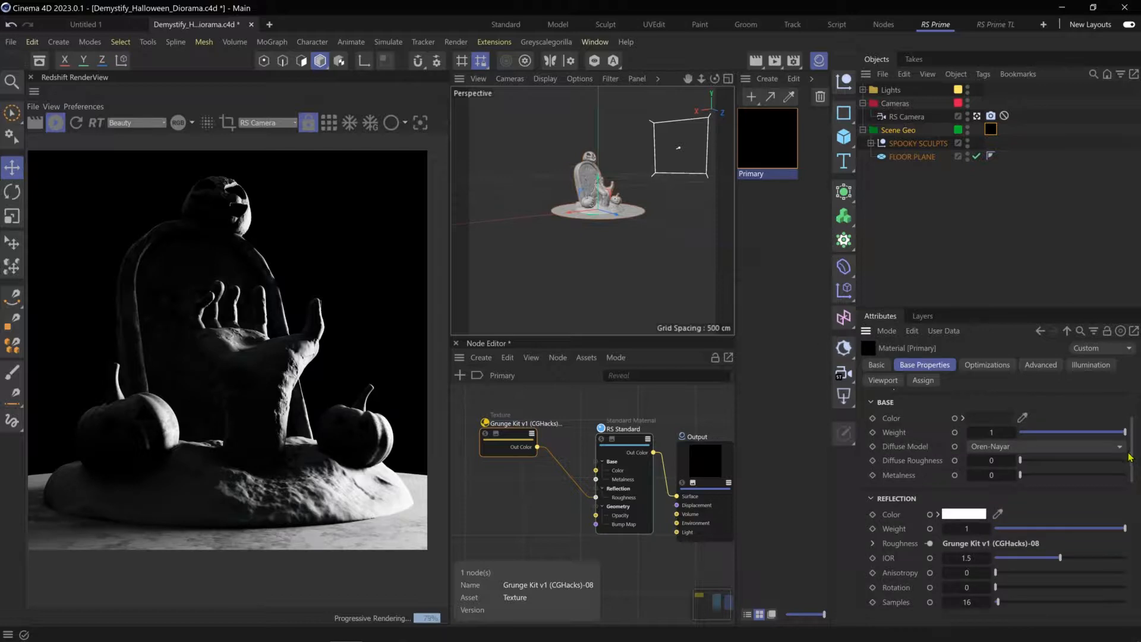
left_click_drag(1135, 450, 1124, 502)
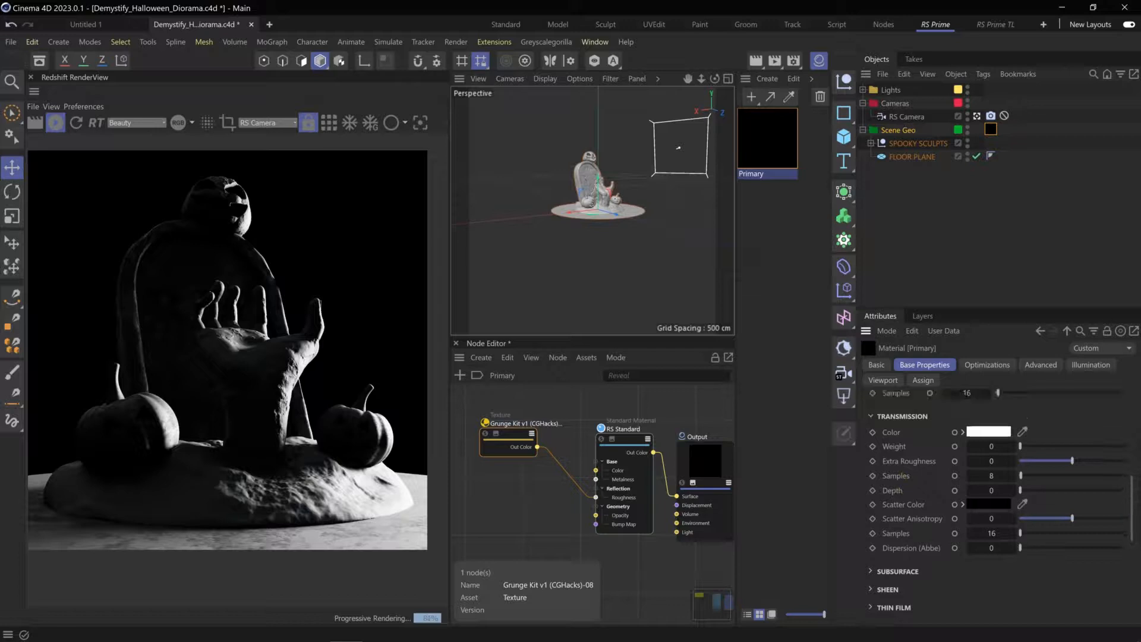
left_click(872, 572)
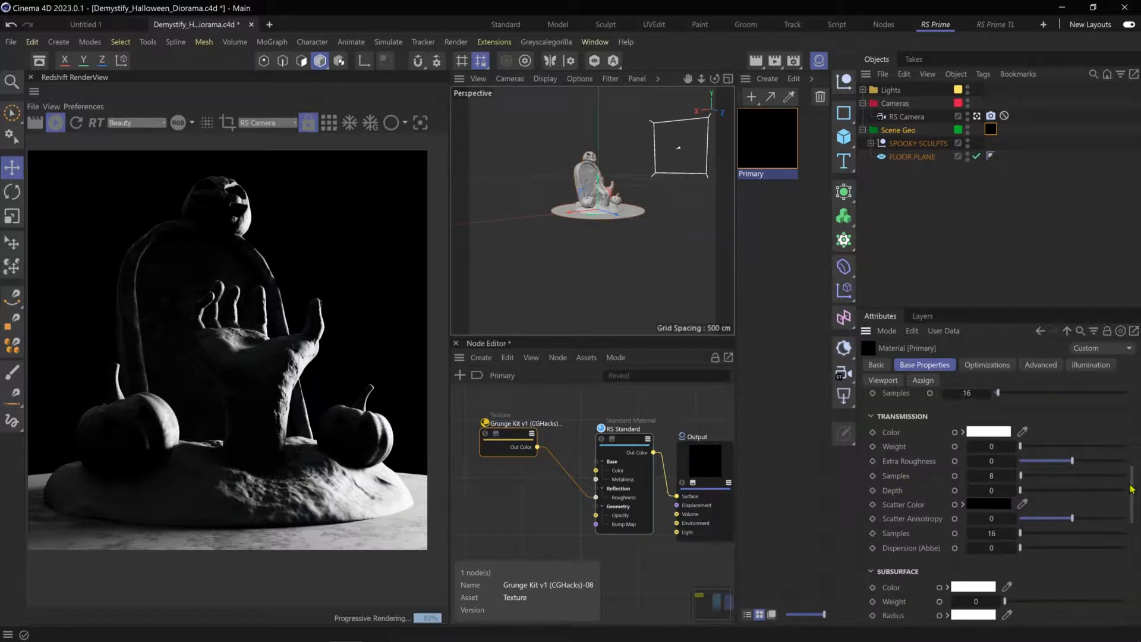
scroll(1131, 489, "down", 3)
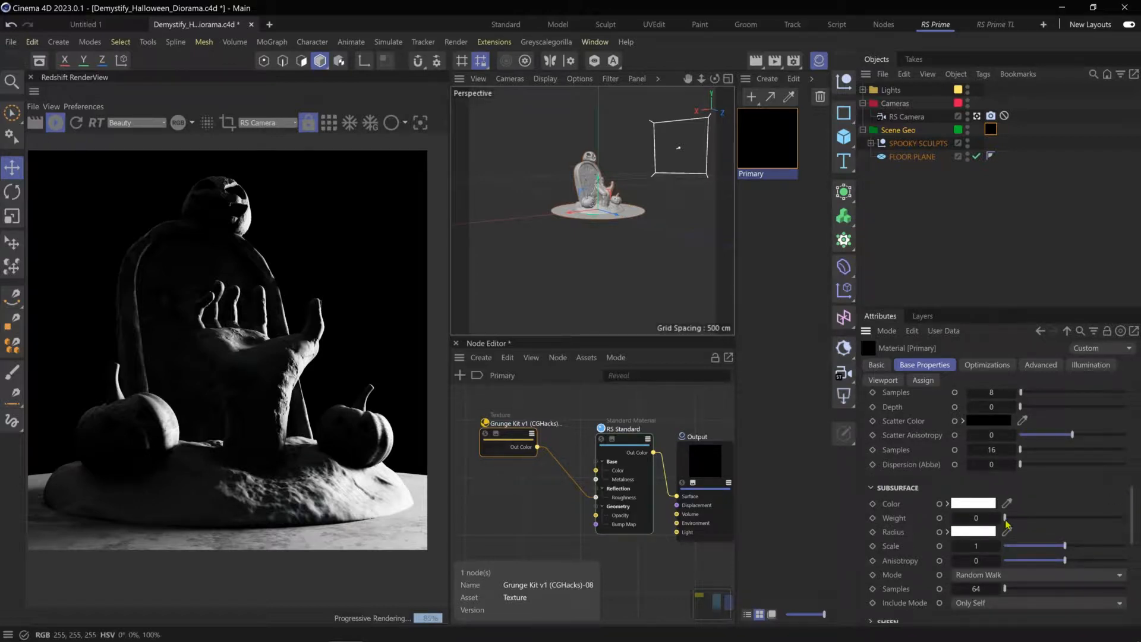
left_click_drag(1006, 518, 1021, 518)
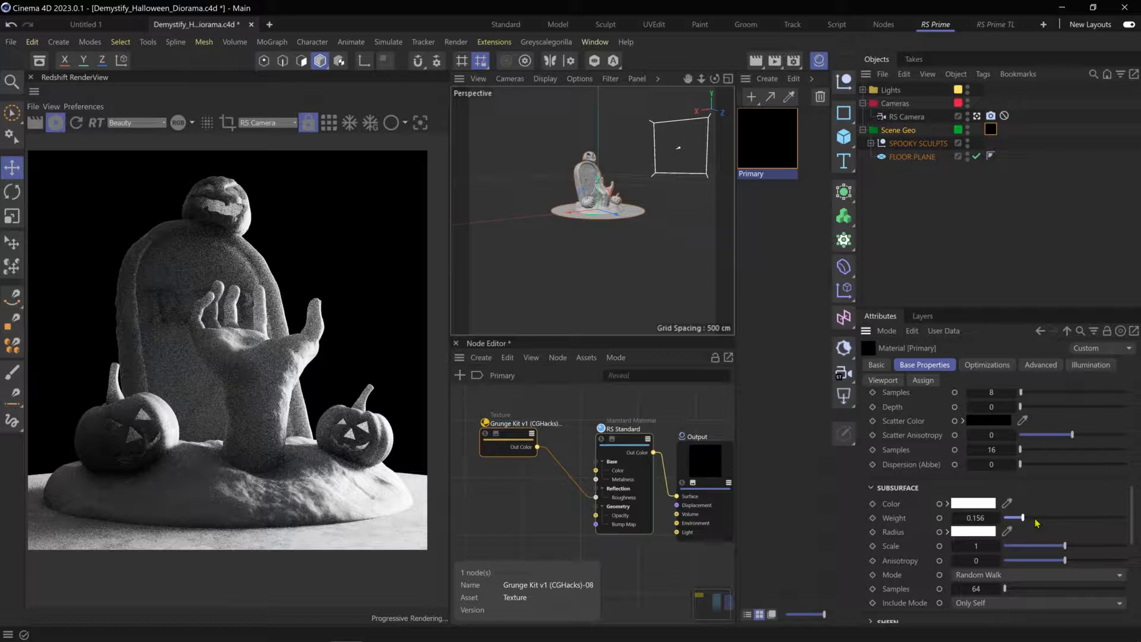
left_click(1035, 518)
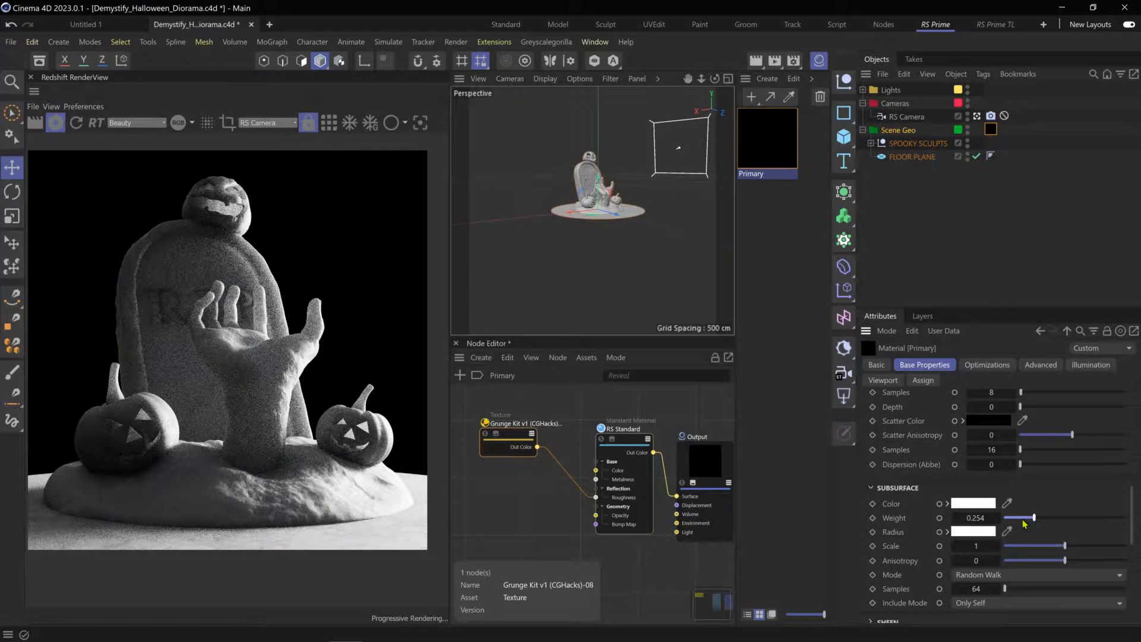
left_click(1023, 518)
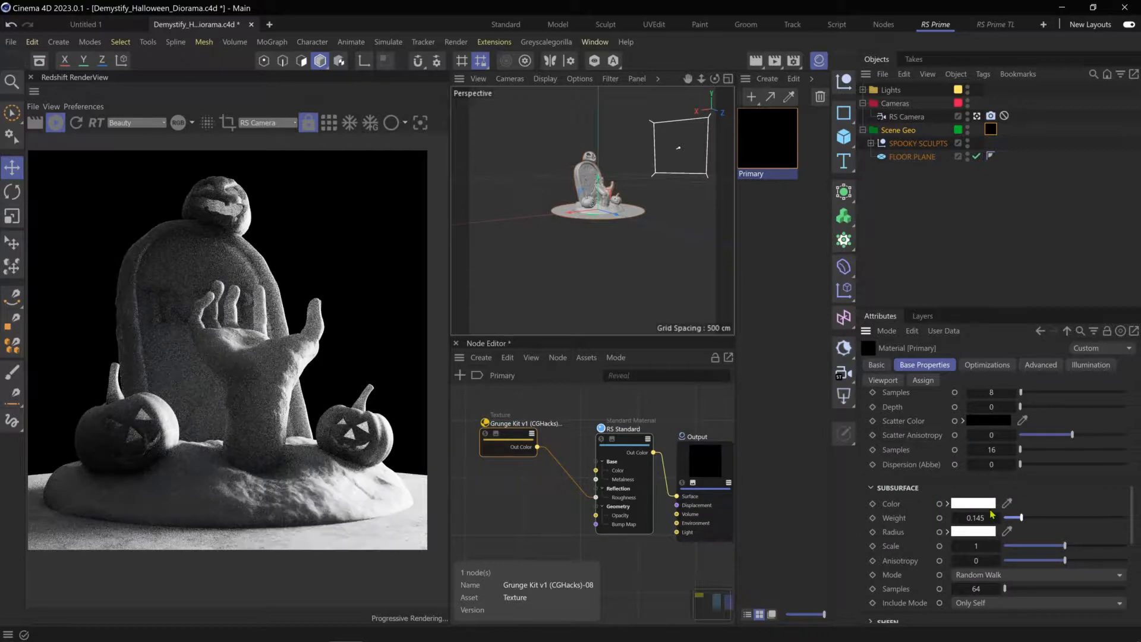
- Set the Primary material's subsurface colour to a dark grey, RGB 36, 36, 36
left_click(973, 503)
left_click_drag(1104, 625, 1010, 625)
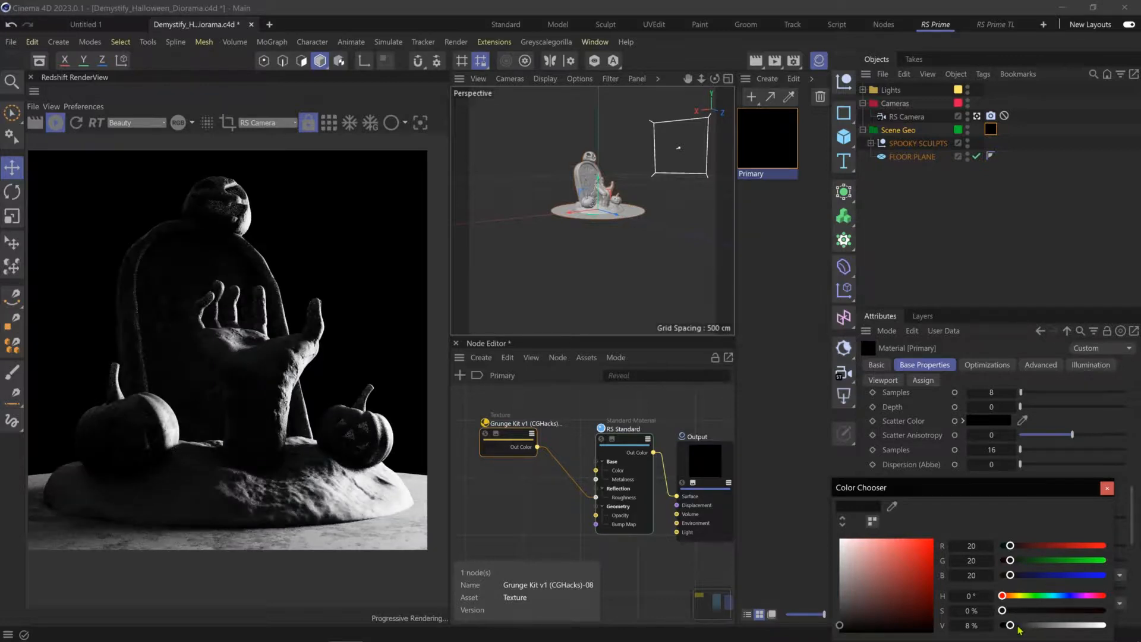
left_click(1017, 626)
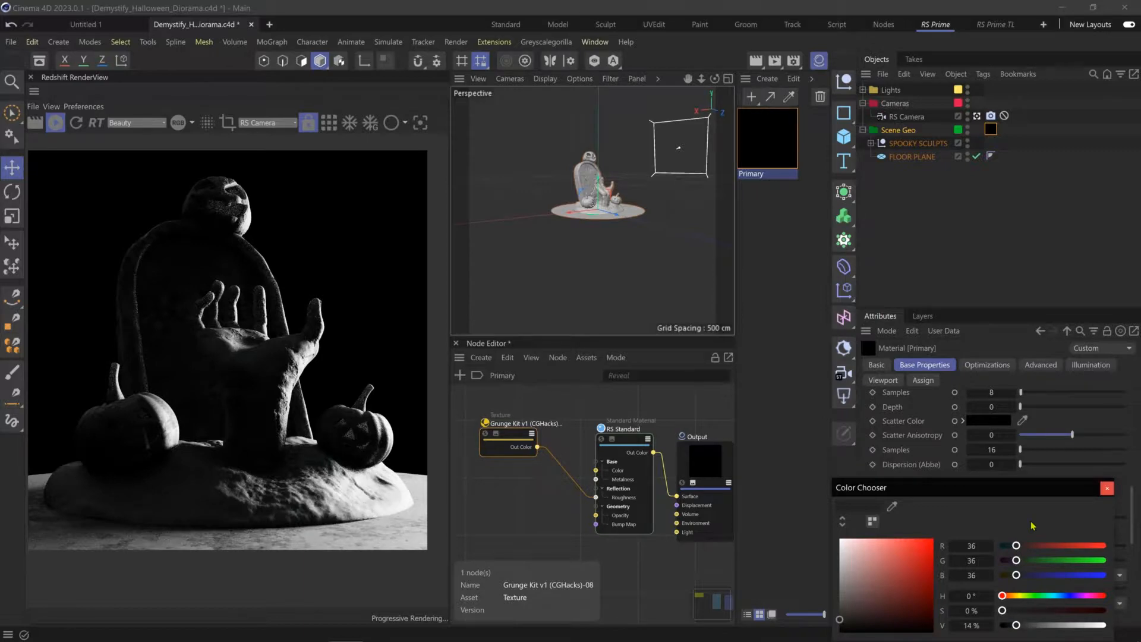
key("Escape")
- Tint the subsurface radius of the Primary material salmon orange, about RGB 255, 140, 115
left_click(982, 533)
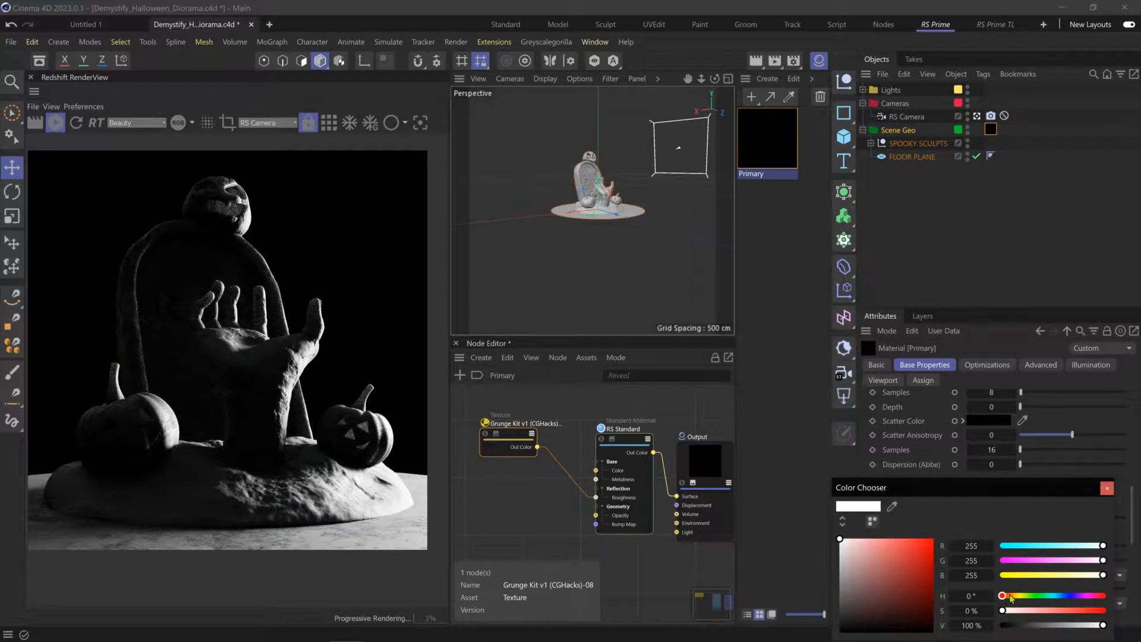
left_click(1008, 595)
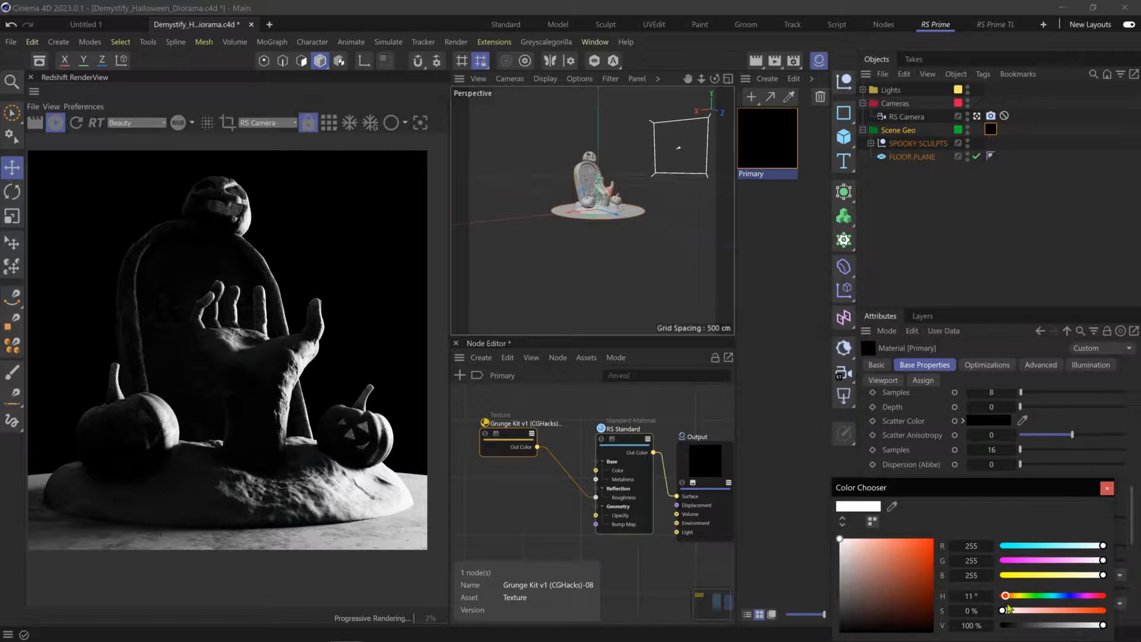
left_click(1056, 610)
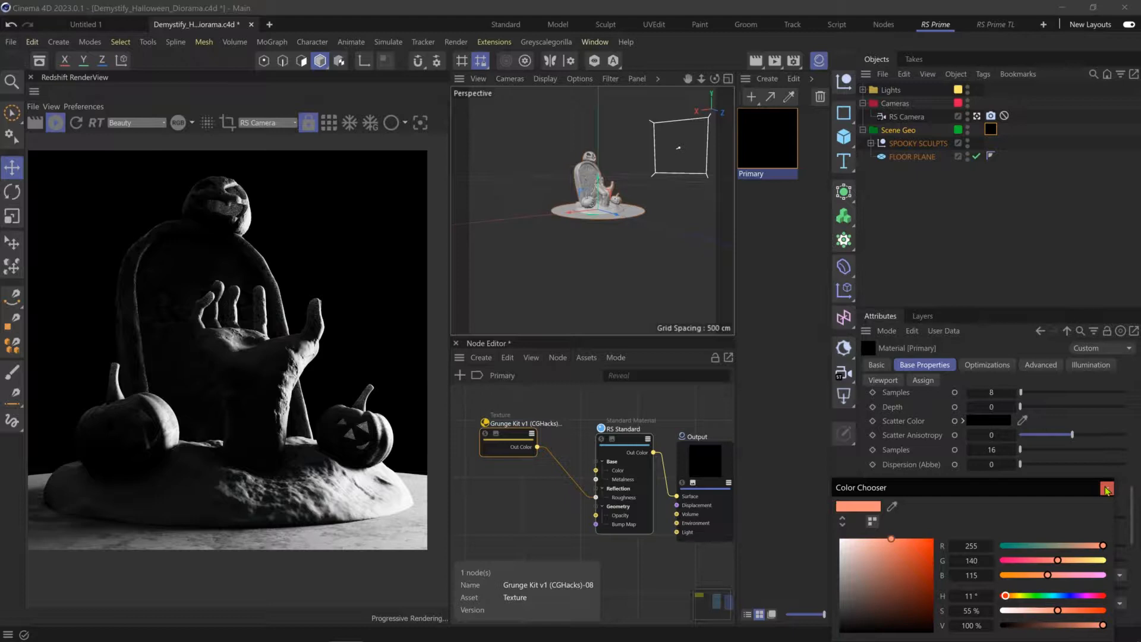
left_click(211, 198)
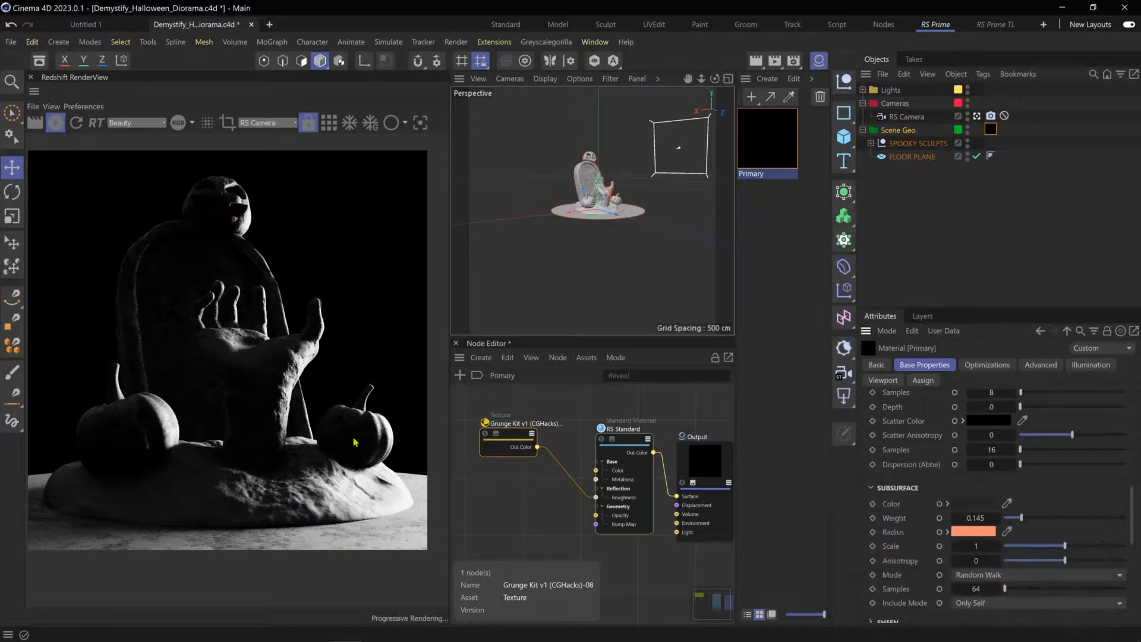
- Raise the subsurface weight to about 0.232 and set the radius colour to a light orange, about RGB 255, 186, 143
left_click_drag(1022, 518, 1033, 518)
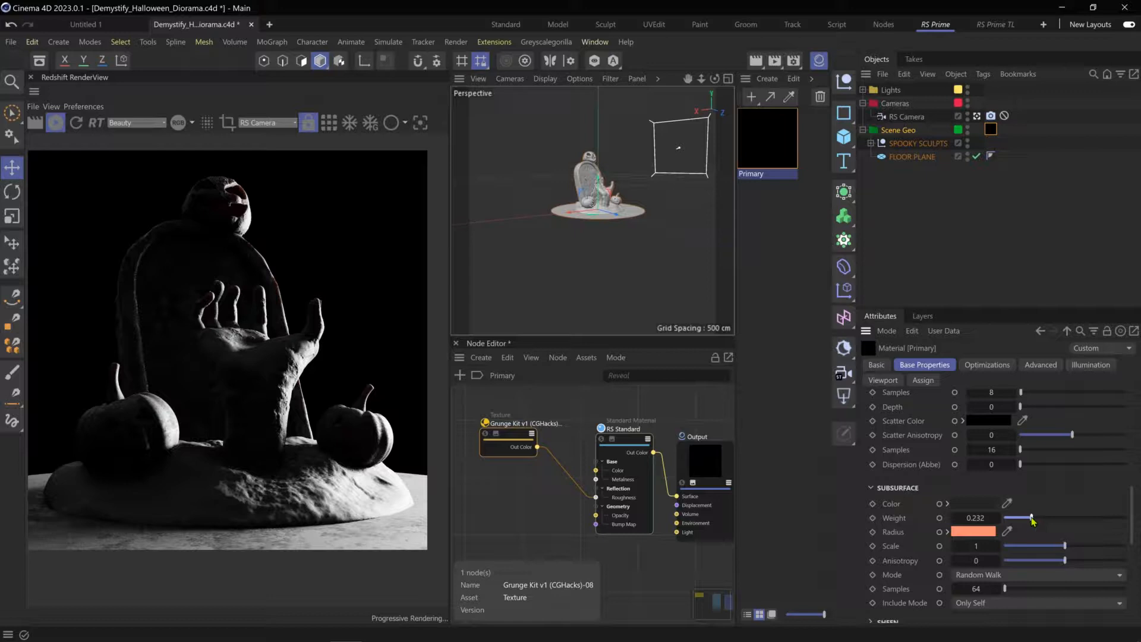
left_click(990, 540)
left_click_drag(1009, 599, 1018, 597)
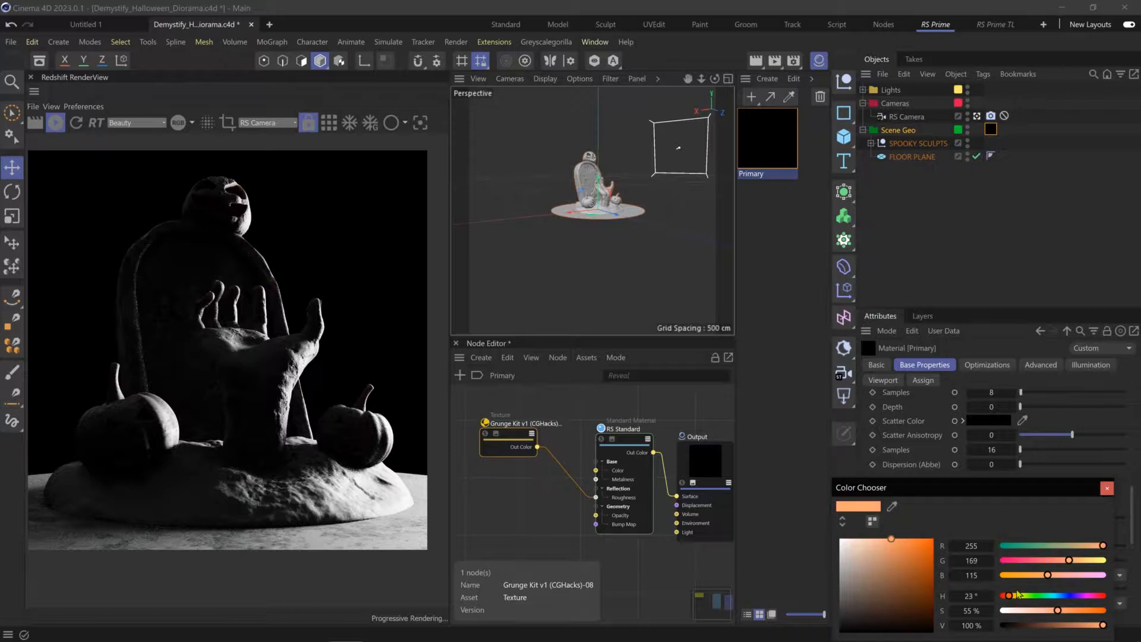
left_click(1066, 610)
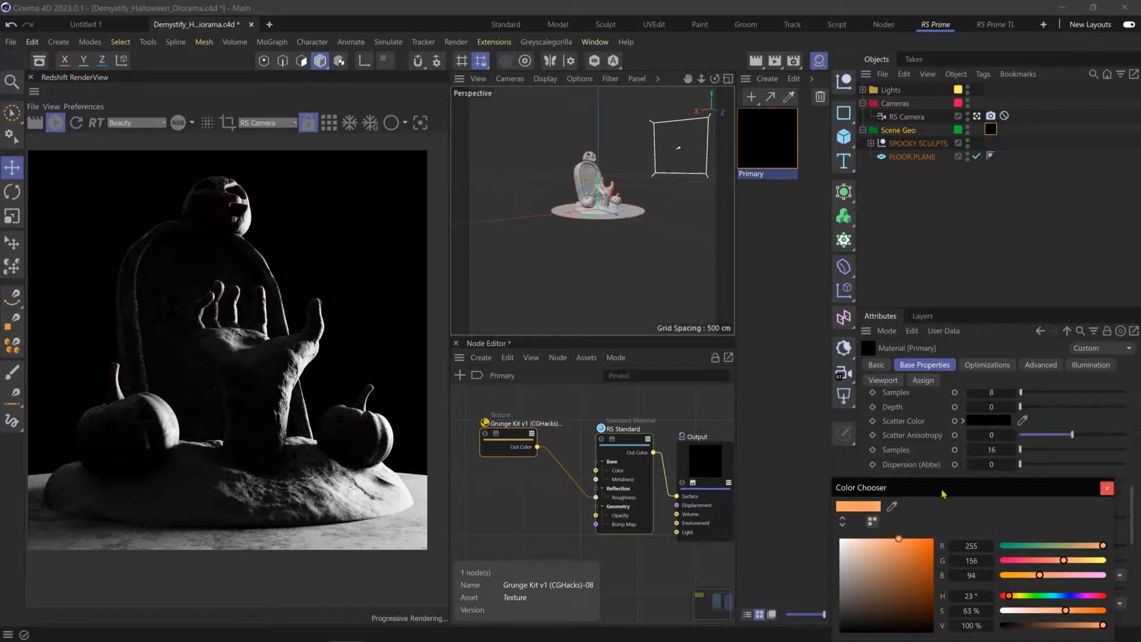
left_click(1015, 422)
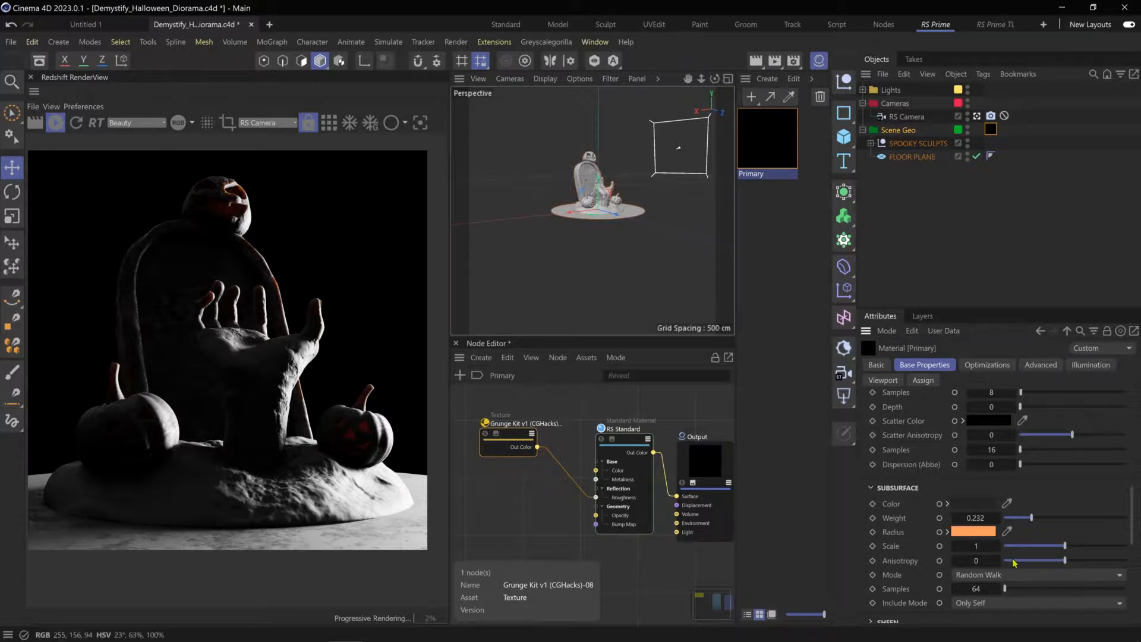
left_click(978, 531)
left_click(1047, 610)
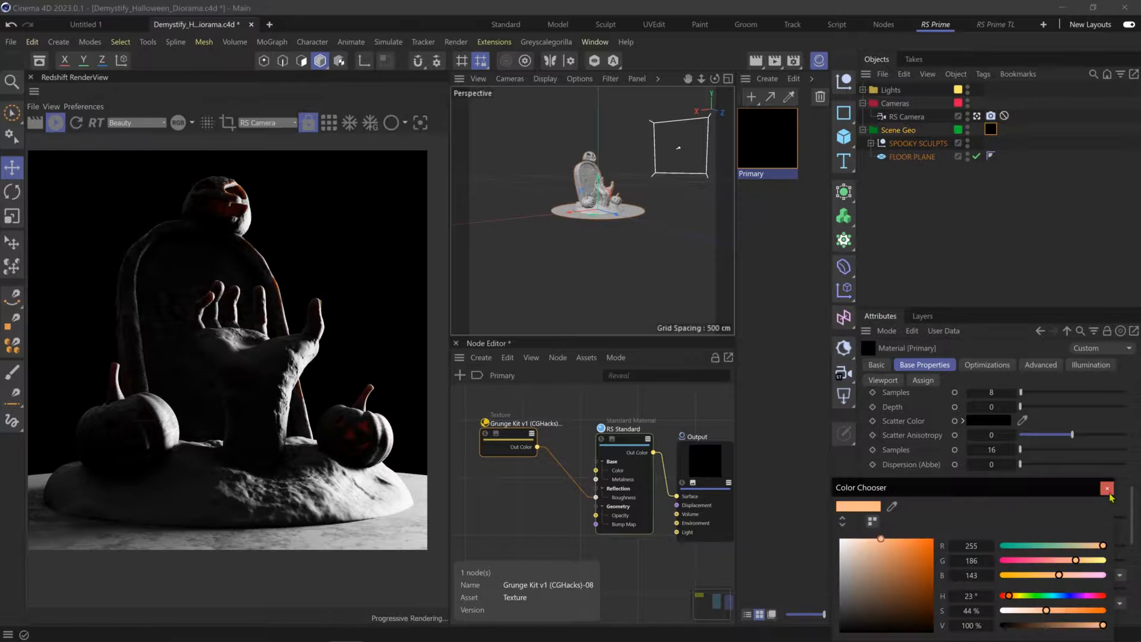
left_click(1108, 487)
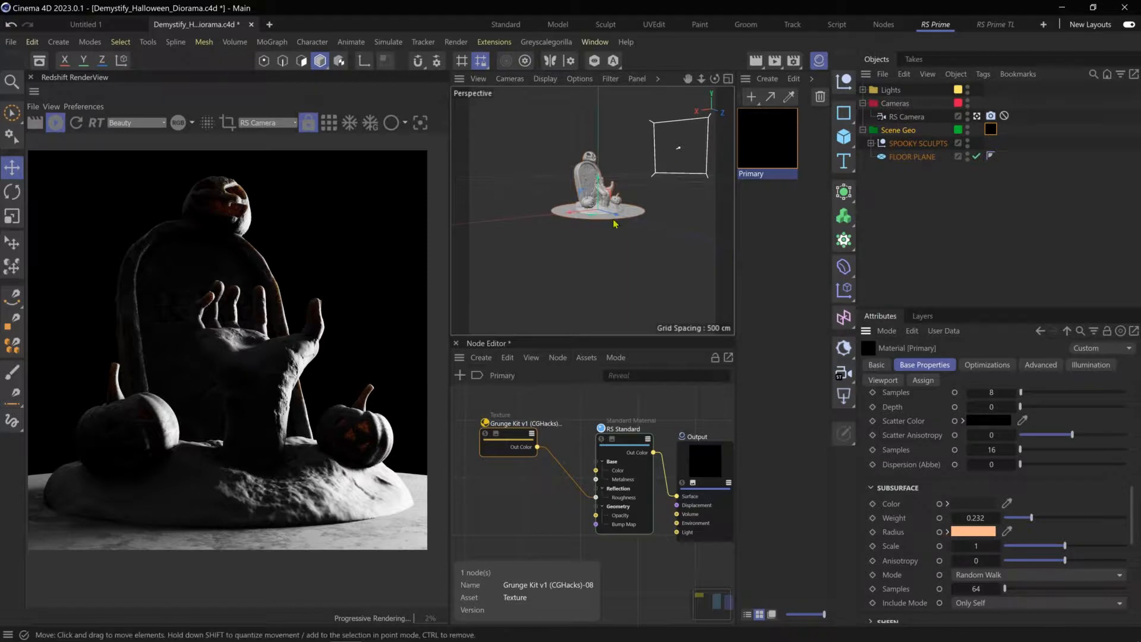
- Raise the RS Dome Light's intensity to about 0.893
left_click_drag(650, 250, 596, 206, "alt")
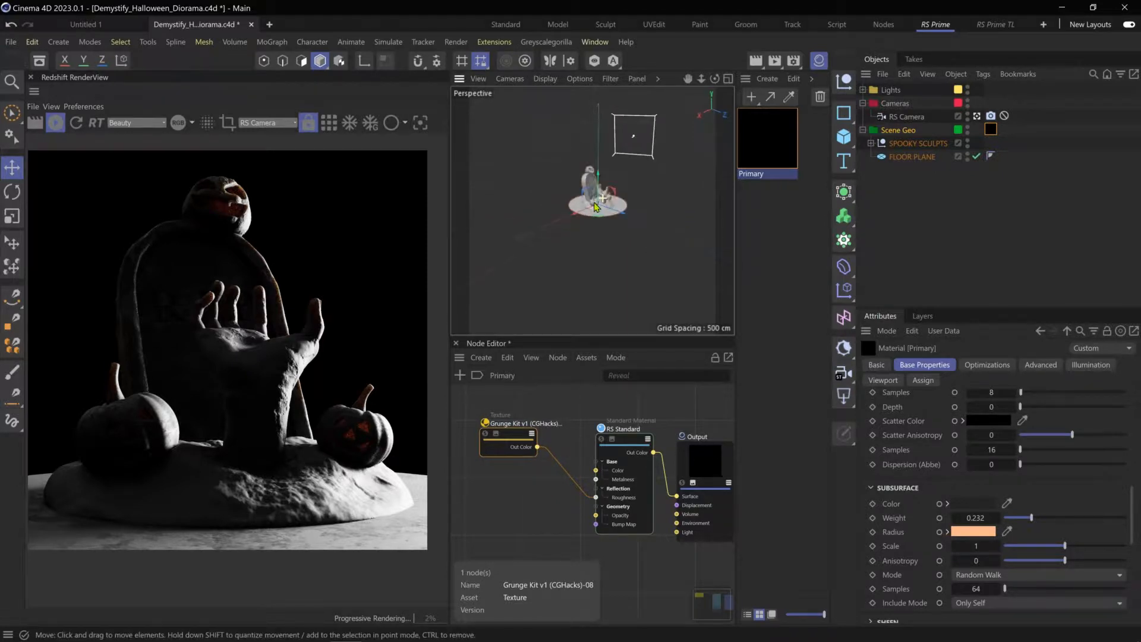
right_click_drag(595, 207, 588, 235, "alt")
middle_click_drag(588, 234, 585, 255, "alt")
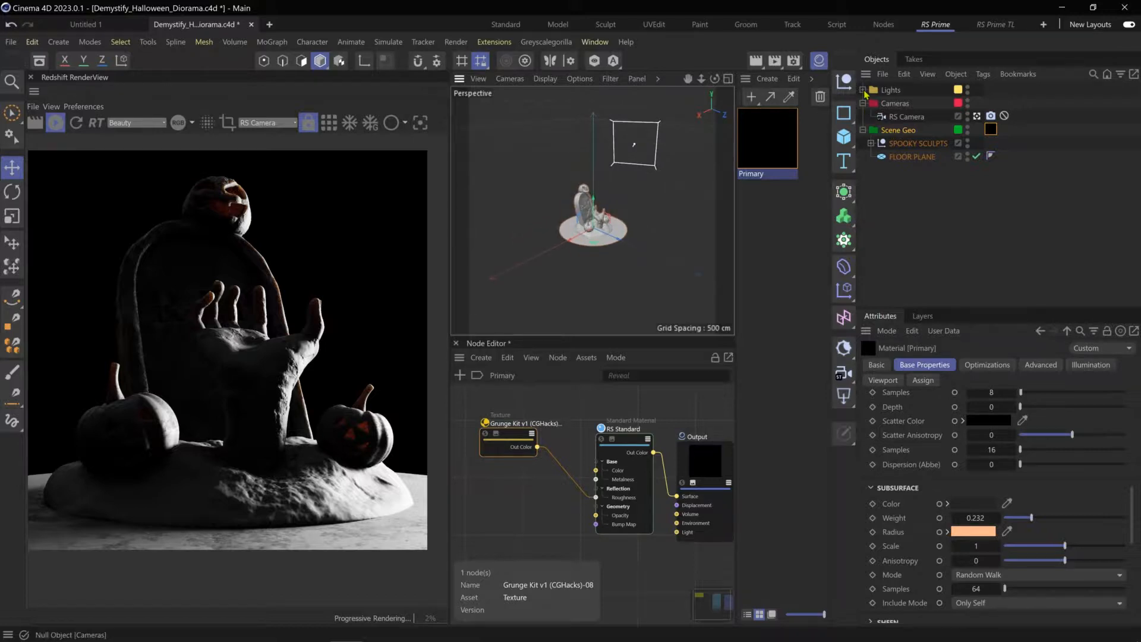
left_click(863, 90)
left_click(914, 117)
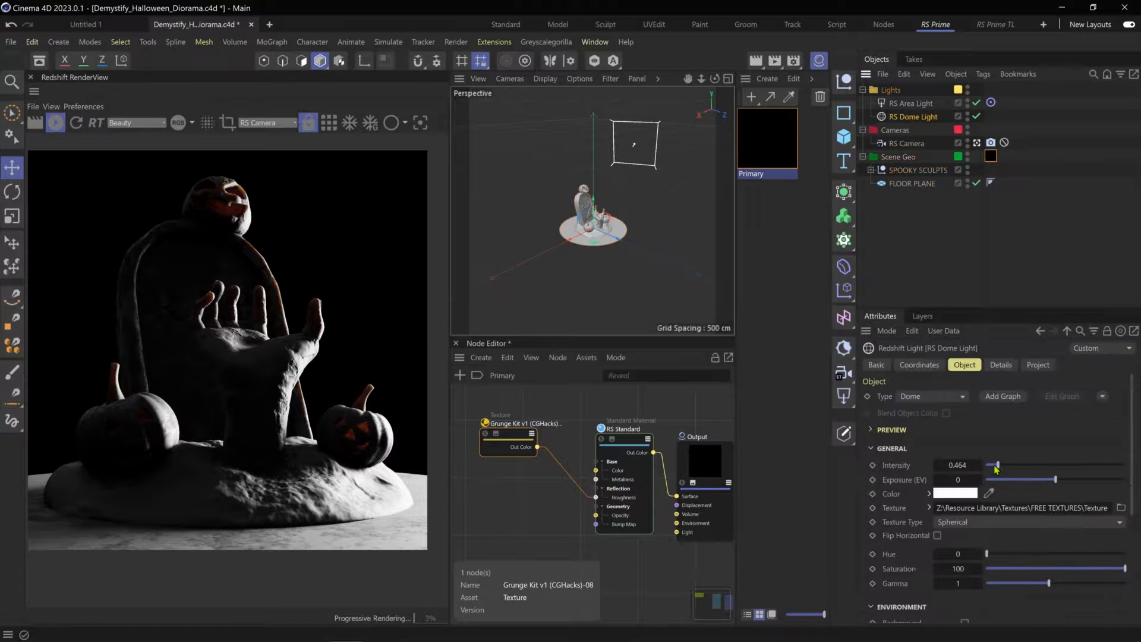
left_click_drag(997, 466, 1004, 466)
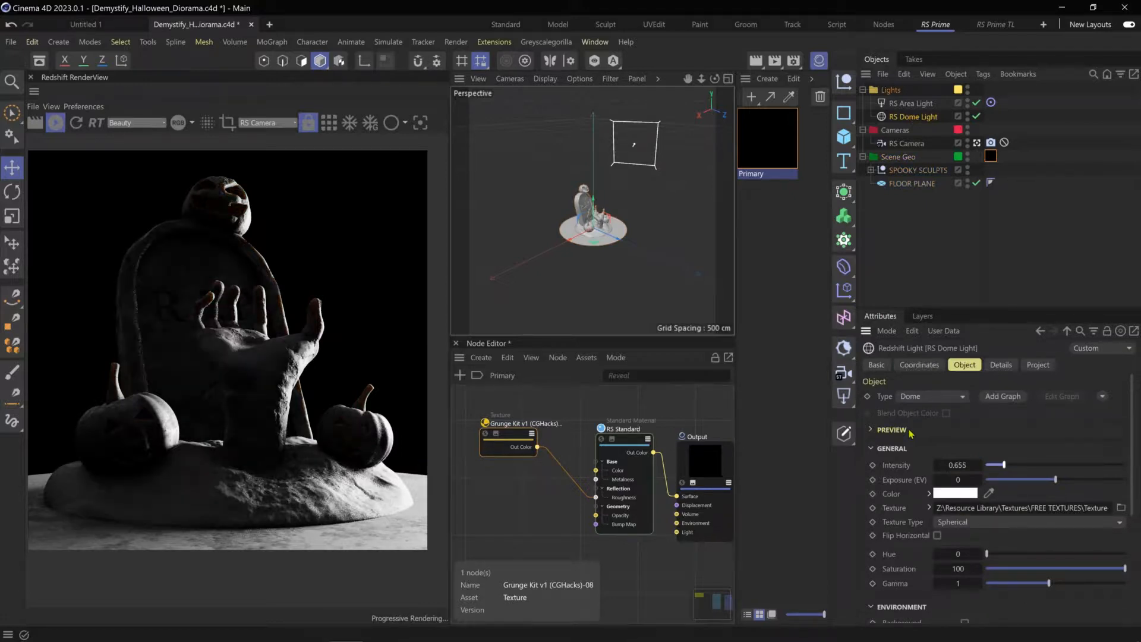
left_click_drag(993, 459, 1021, 469)
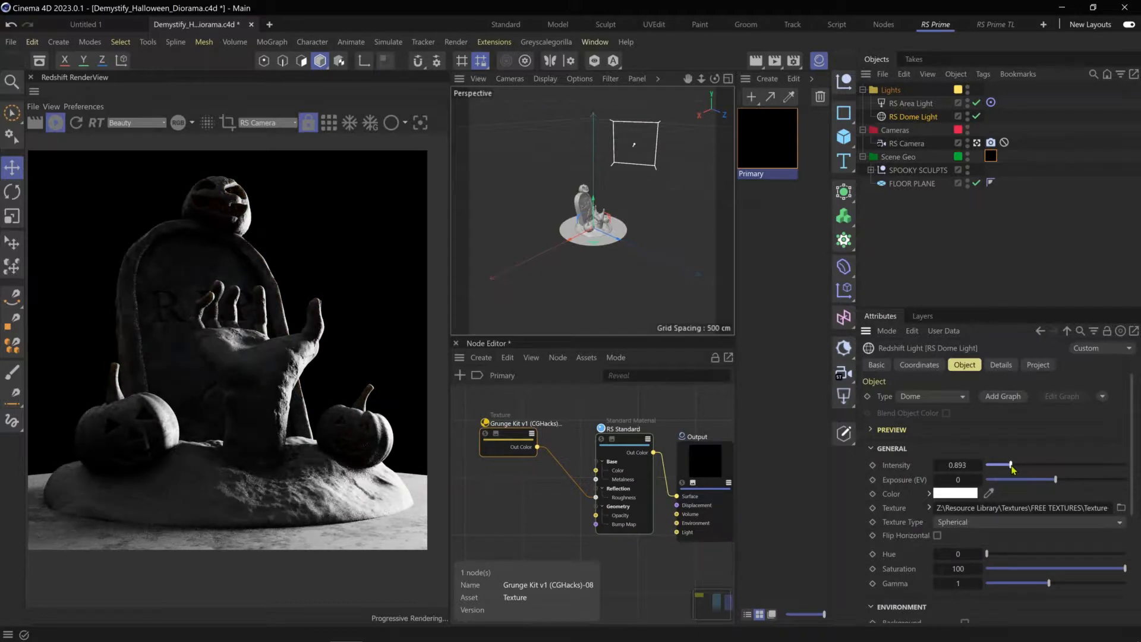
- Duplicate the RS Area Light and place the copy on the opposite side of the gravestone, level with the original
left_click(910, 104)
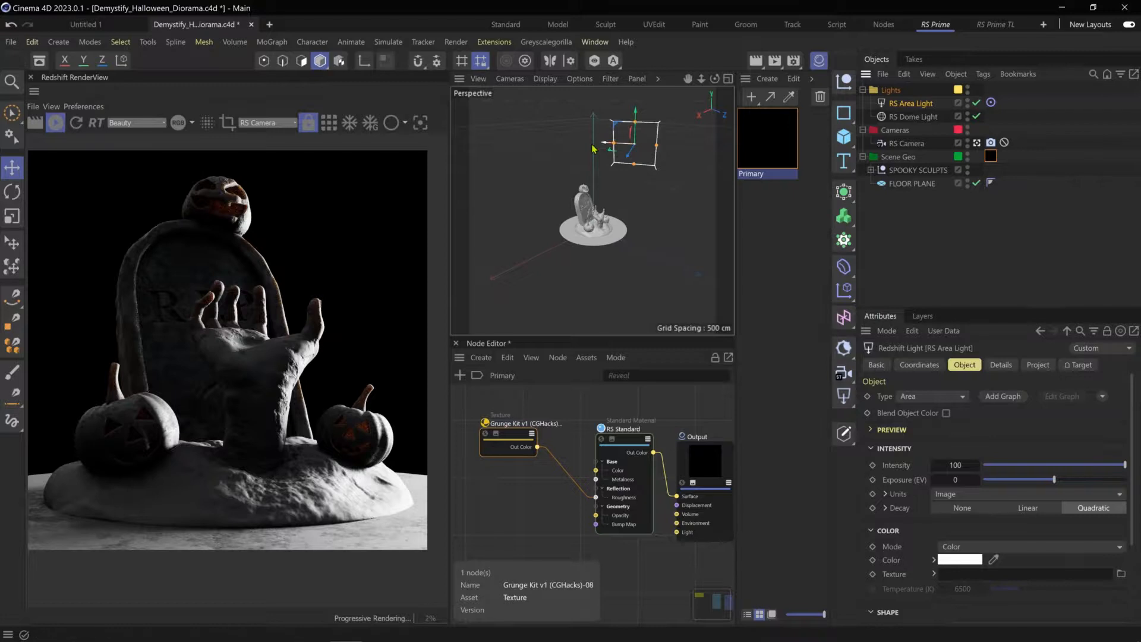
left_click_drag(593, 148, 589, 186)
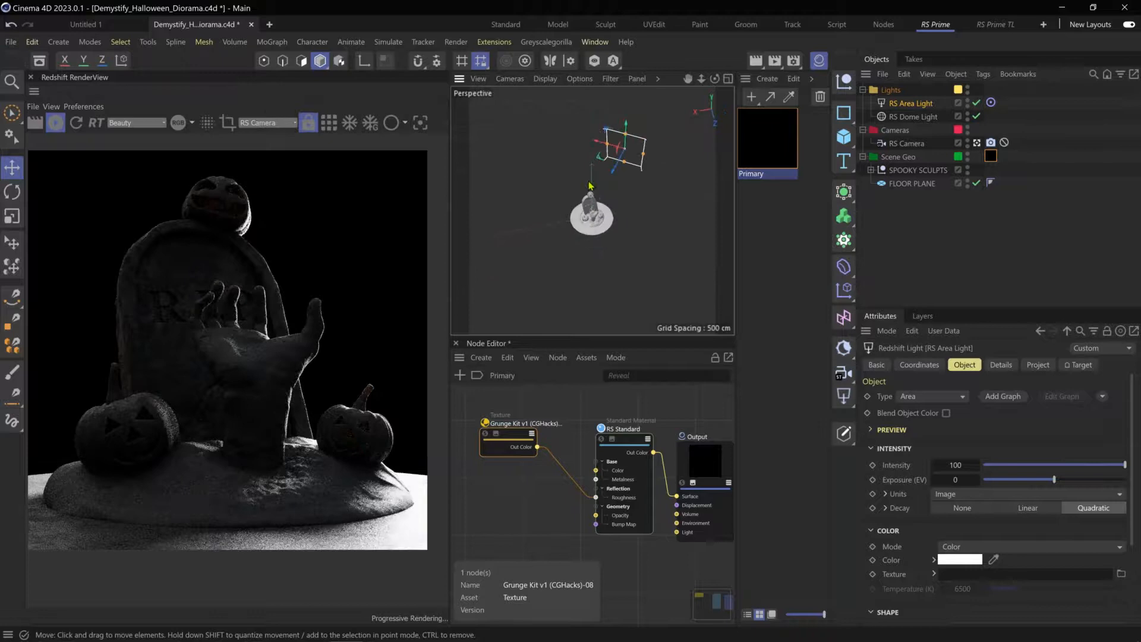
middle_click_drag(588, 185, 582, 214, "alt")
key("w")
left_click_drag(589, 178, 481, 207)
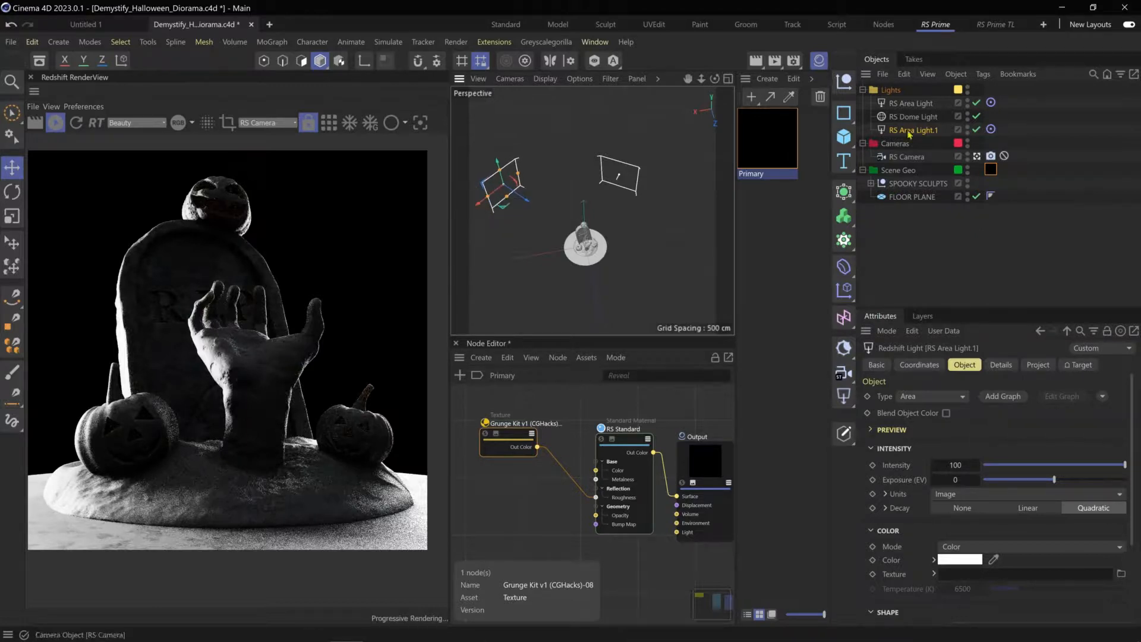
- Reduce the copied area light's intensity and place it directly below the original area light in the Lights group
left_click(1061, 465)
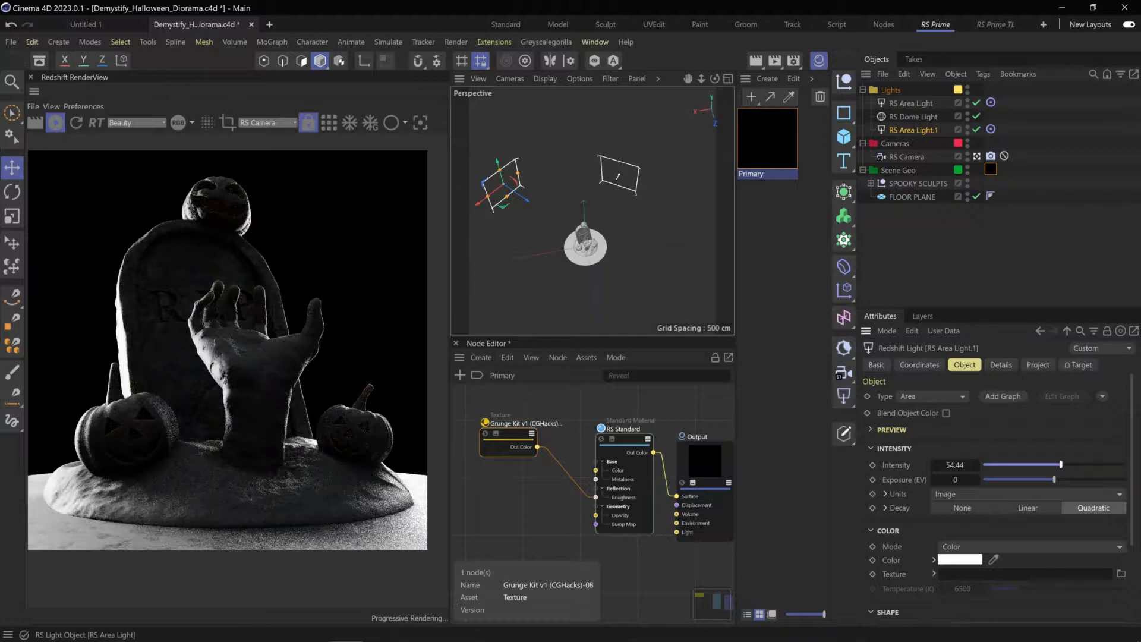
left_click_drag(913, 129, 913, 109)
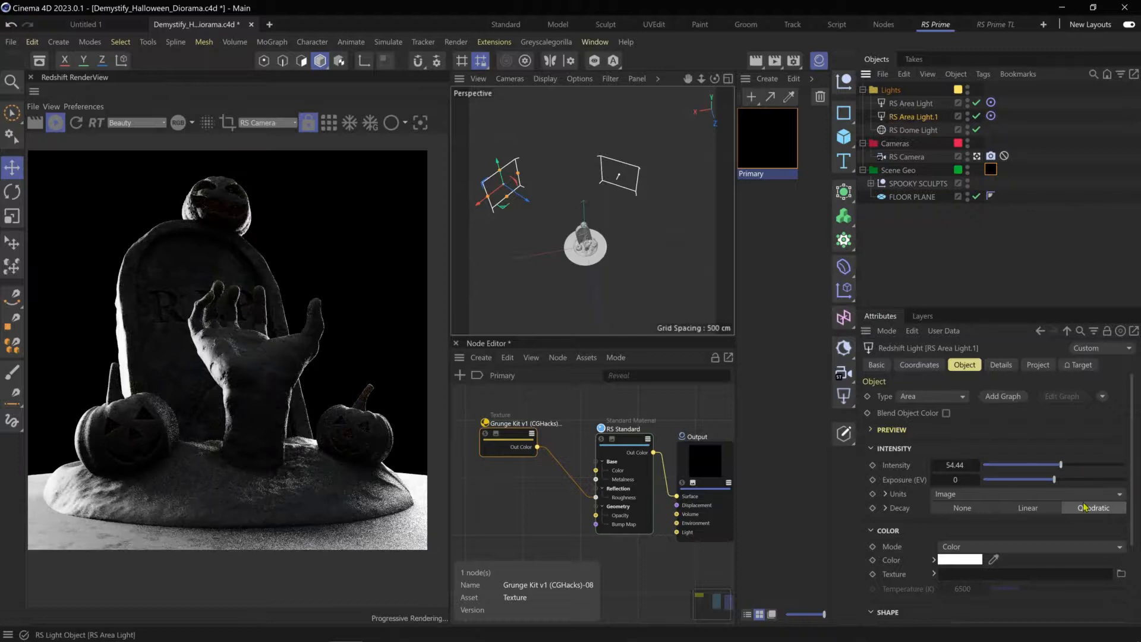
left_click(1081, 465)
- Set the Spread of both area lights to about 0.12
left_click_drag(1132, 473, 1133, 554)
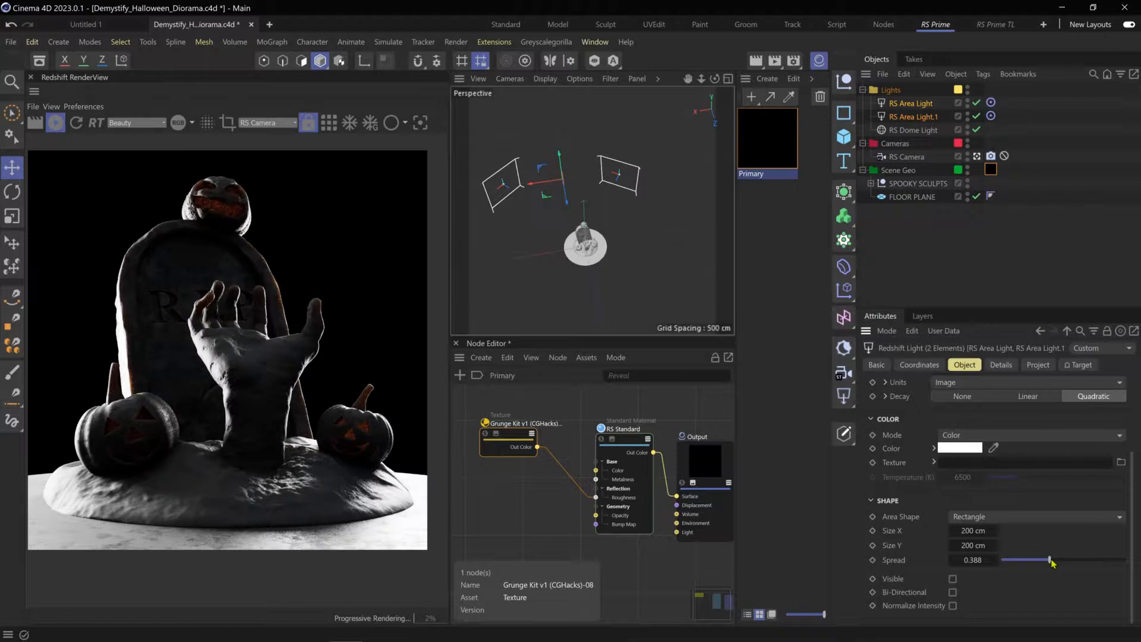
left_click_drag(1050, 559, 1125, 560)
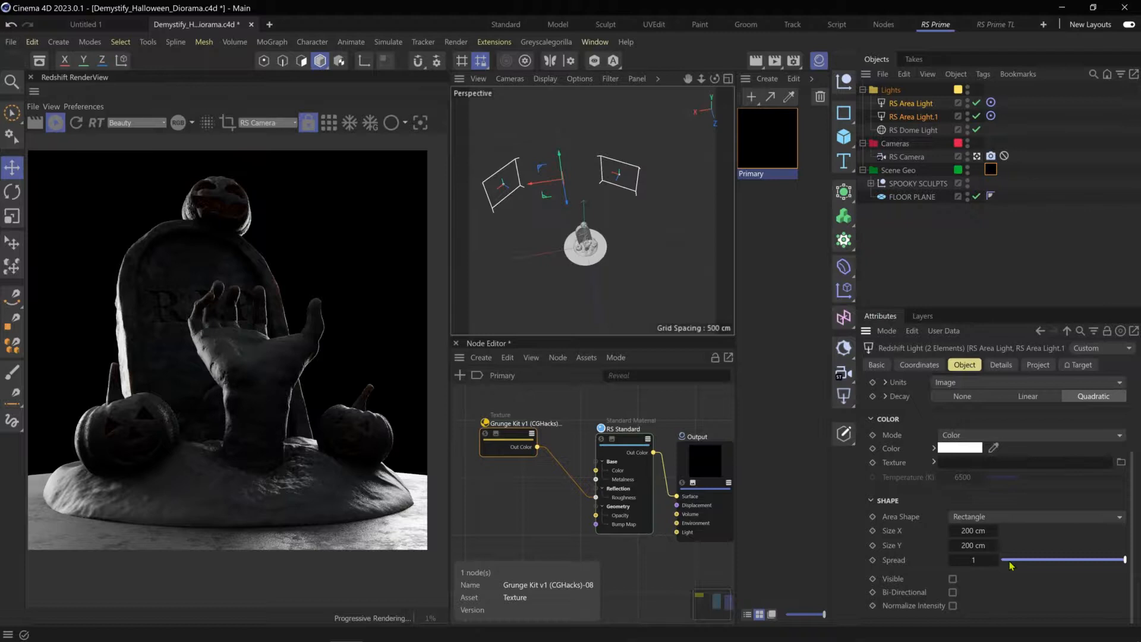
left_click_drag(1024, 564, 1018, 561)
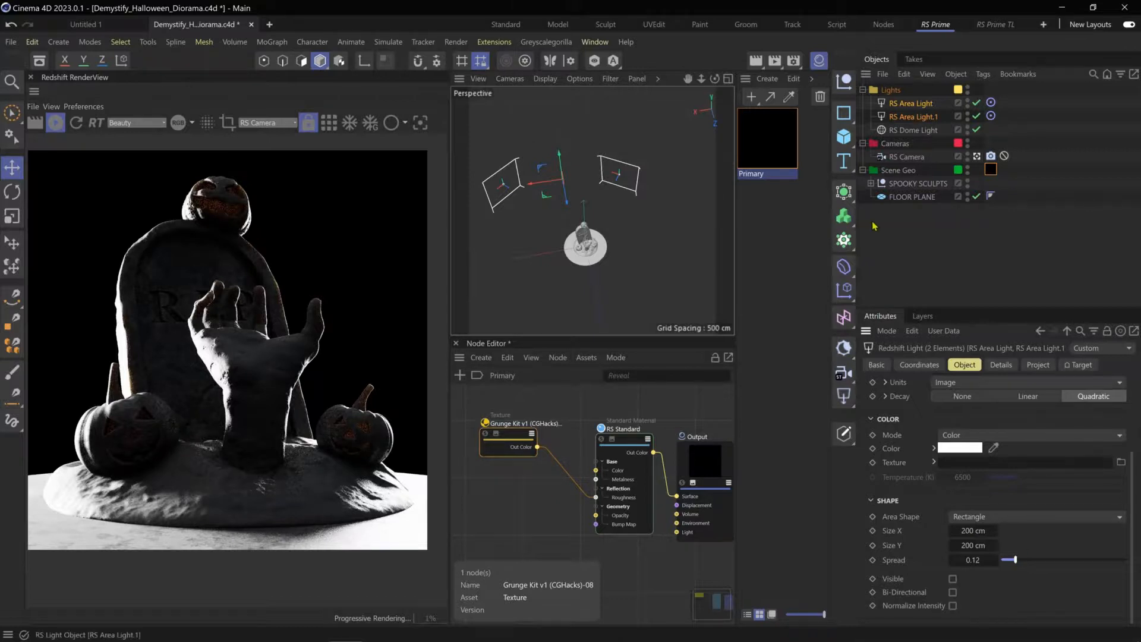
- Load Gobo Nature (CGHacks)-04.jpg as the texture of both area lights and reduce their Spread to 0.024
left_click(911, 103)
left_click(914, 117, "ctrl")
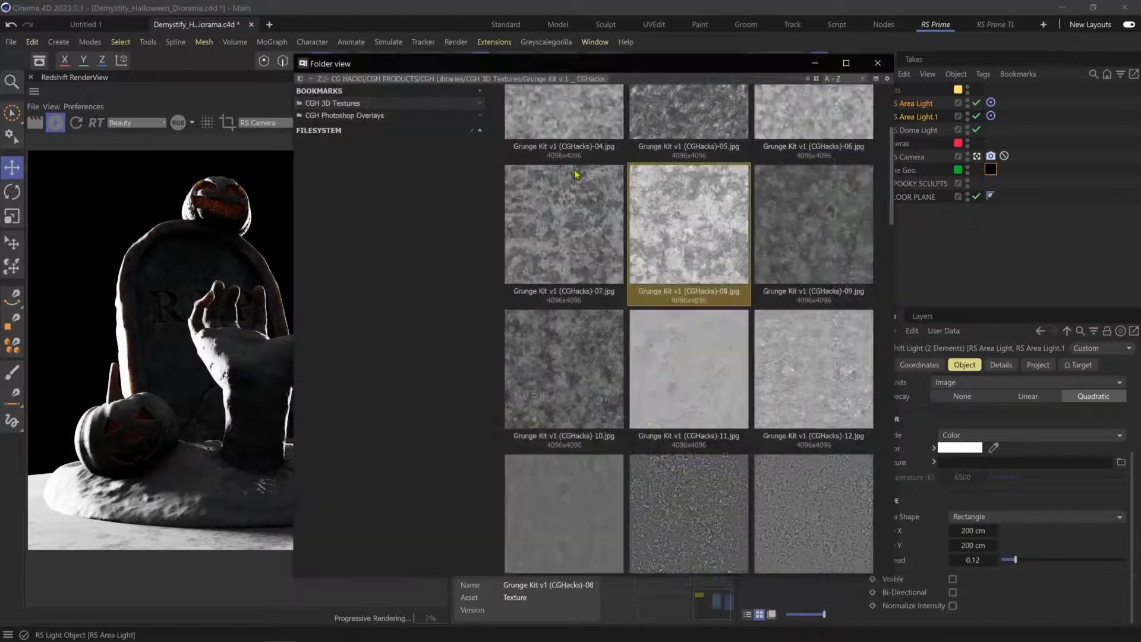
left_click(399, 104)
double_click(714, 173)
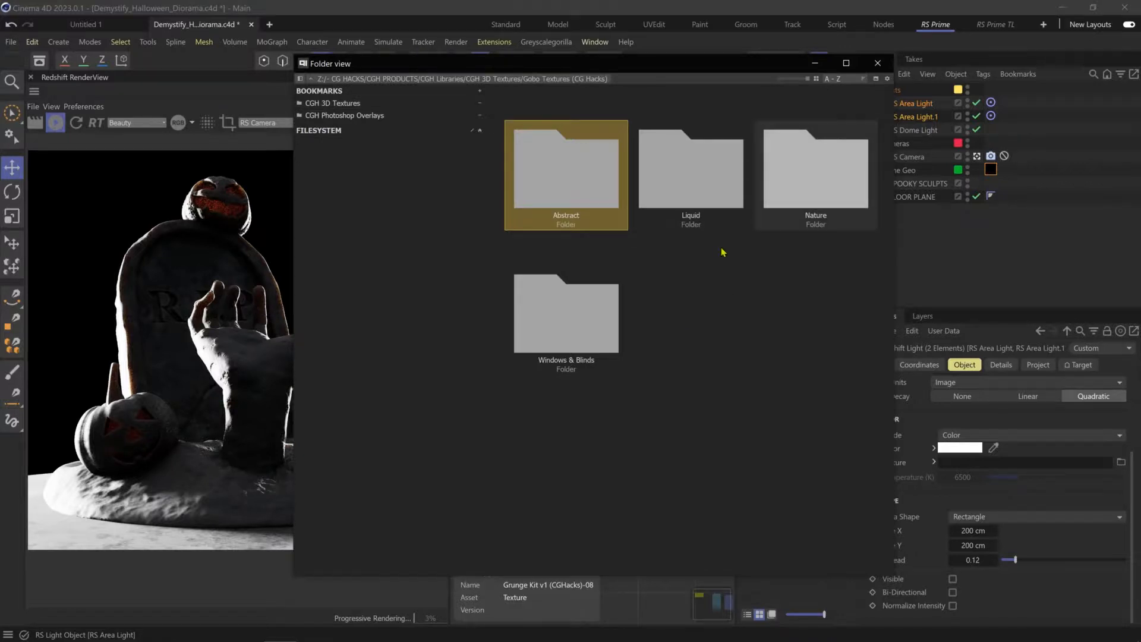
scroll(683, 356, "down", 4)
scroll(585, 306, "up", 4)
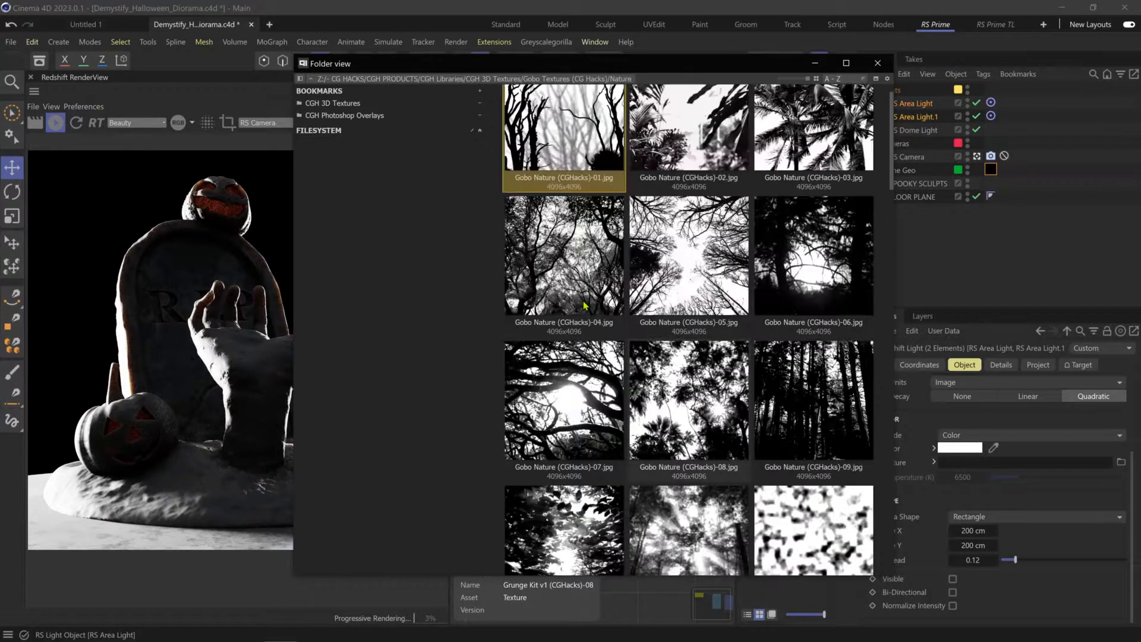
double_click(585, 307)
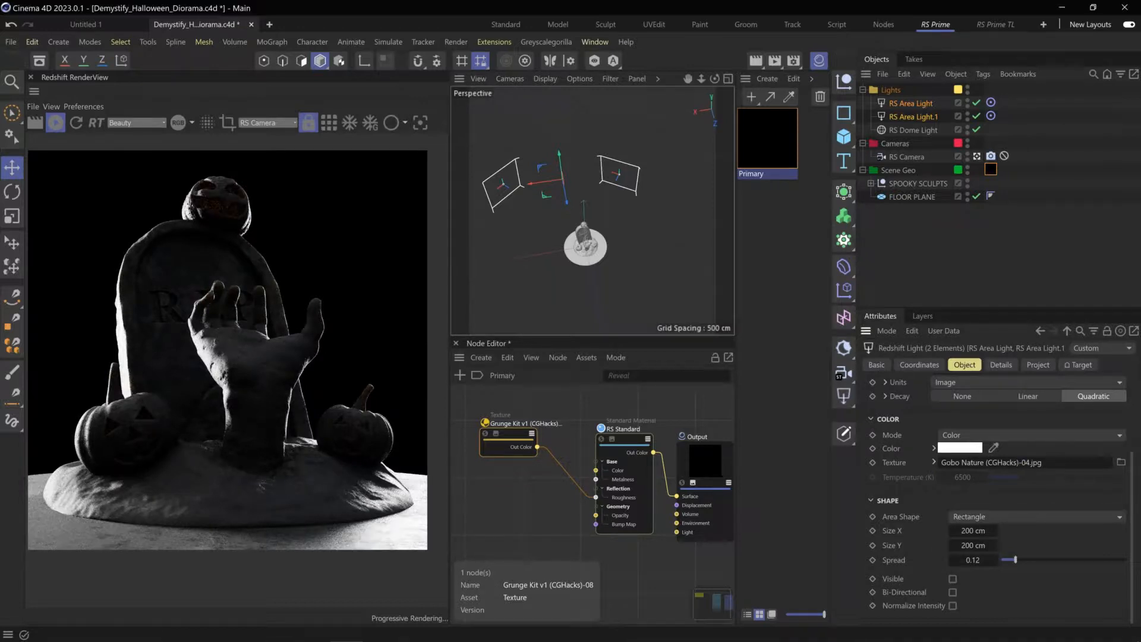
left_click_drag(1007, 561, 1004, 561)
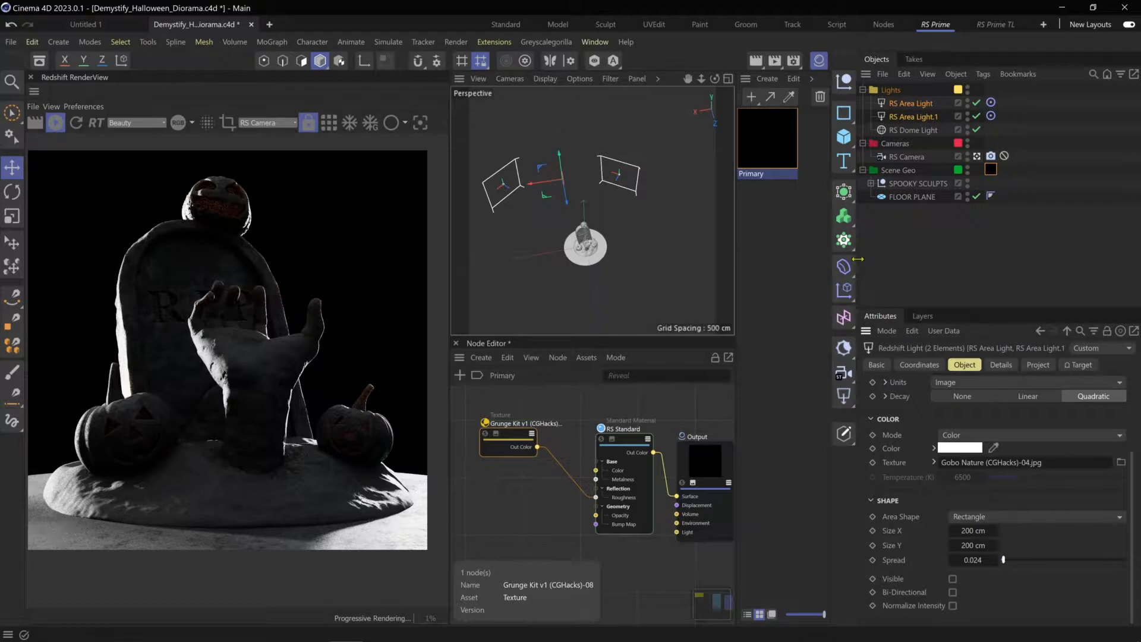
- Add an RS Environment object and lower its volume Scattering to about 0.0072
left_click(844, 348)
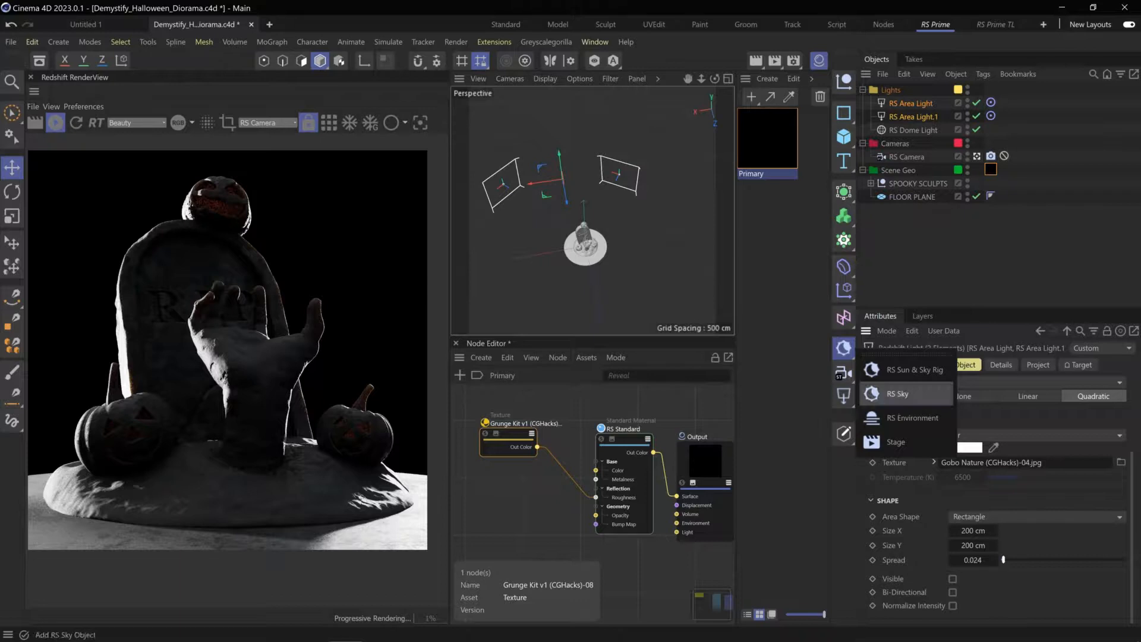
left_click(897, 396)
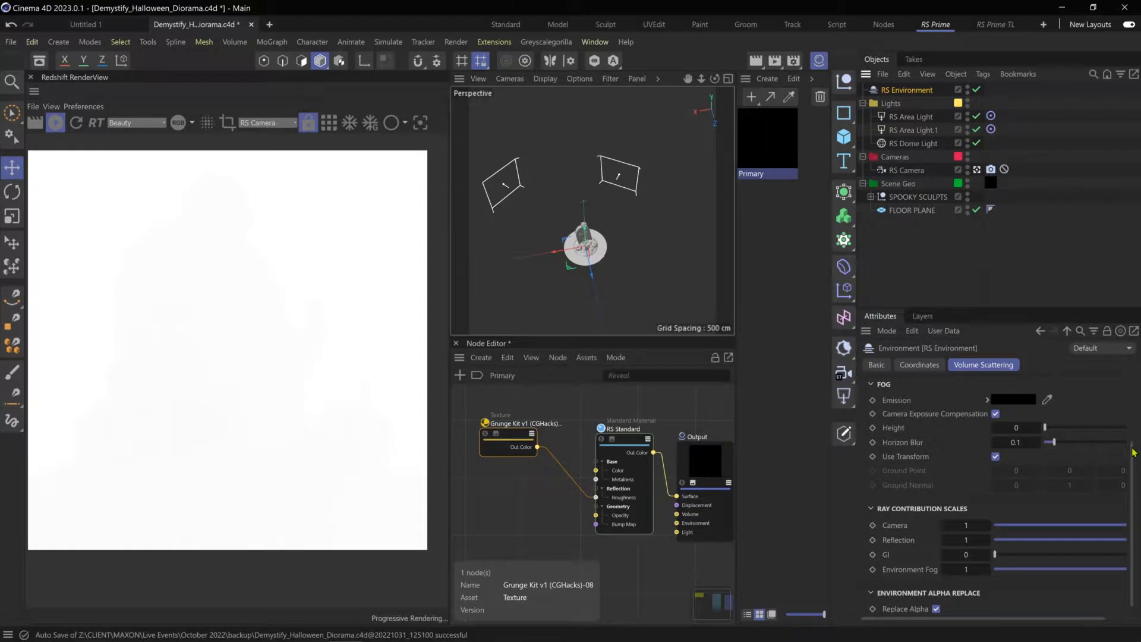
scroll(1134, 452, "up", 3)
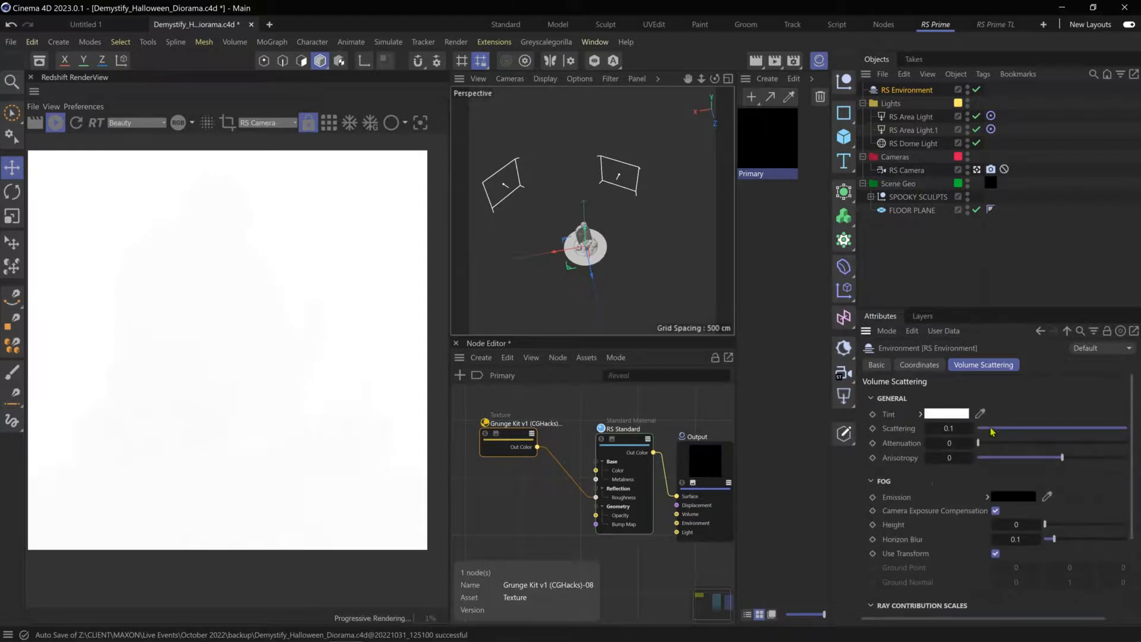
left_click(991, 428)
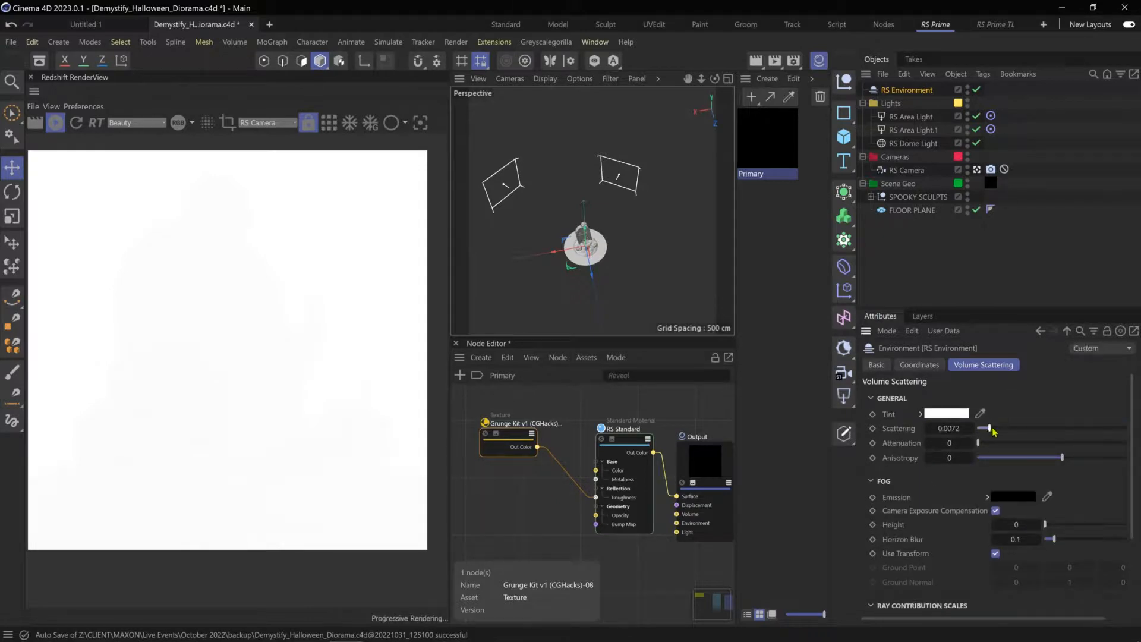
- Darken the RS Environment's tint to a value of 6% and set Scattering to about 0.0127
left_click(921, 414)
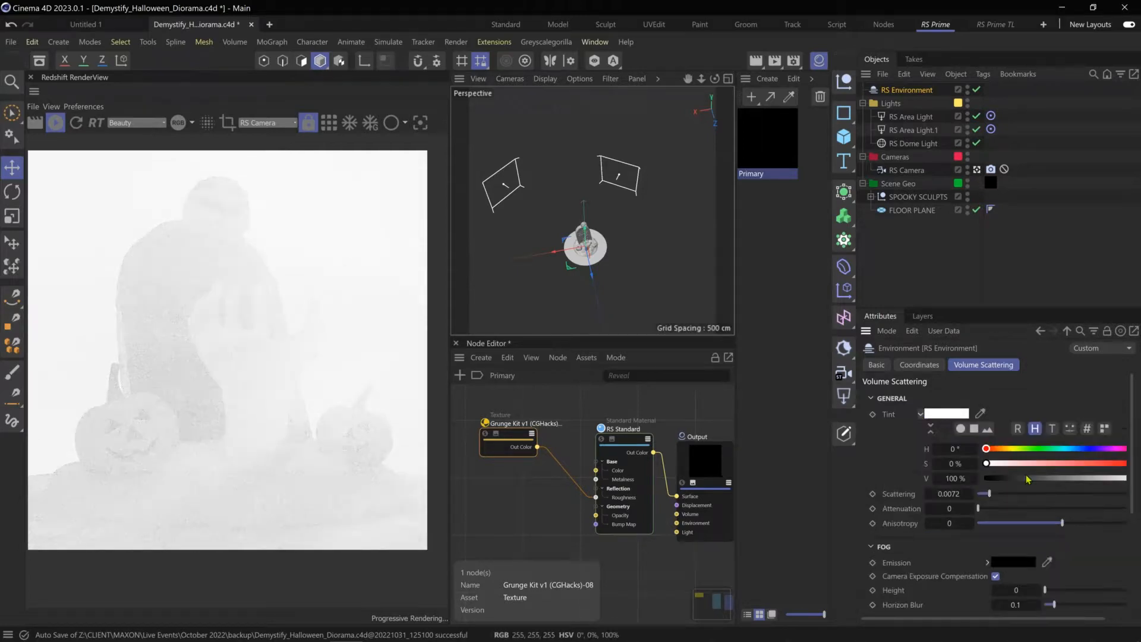
left_click_drag(1026, 475, 1032, 483)
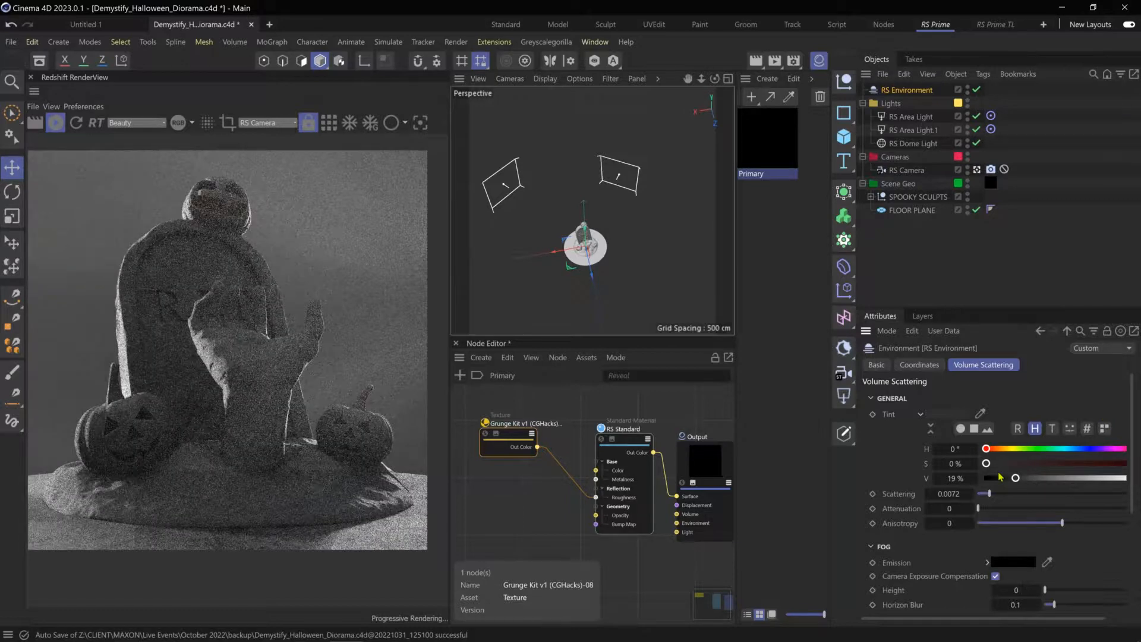
left_click_drag(998, 476, 995, 478)
left_click_drag(990, 494, 982, 495)
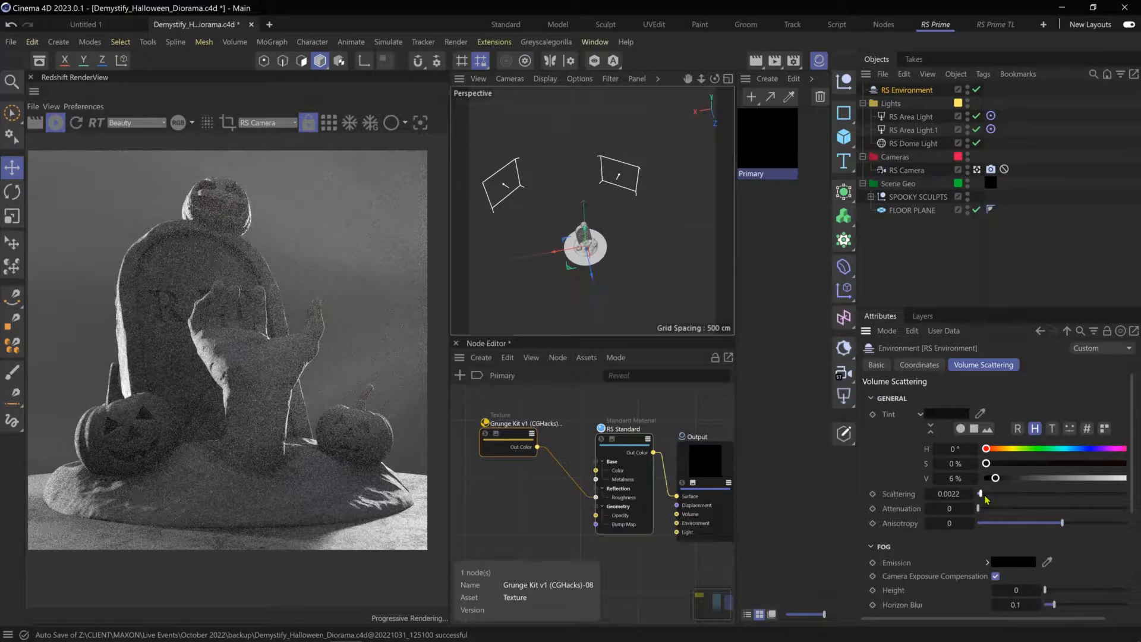
left_click_drag(985, 500, 991, 495)
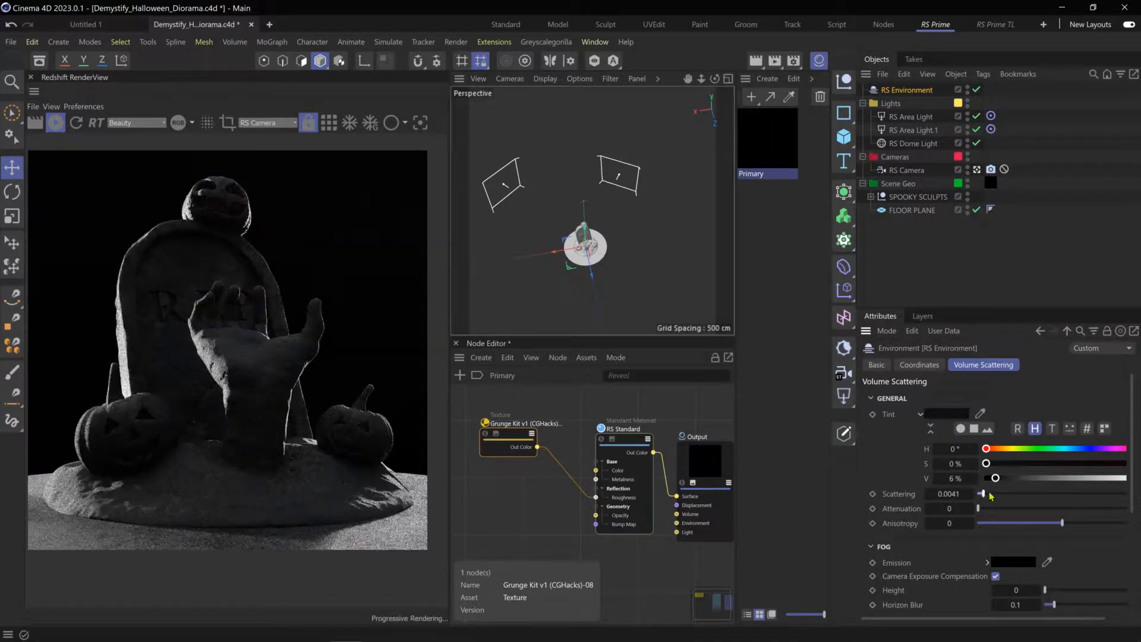
left_click_drag(991, 495, 998, 493)
- Move the original RS Area Light directly behind the gravestone and bring it closer to the diorama
left_click(619, 180)
left_click_drag(592, 170, 563, 184)
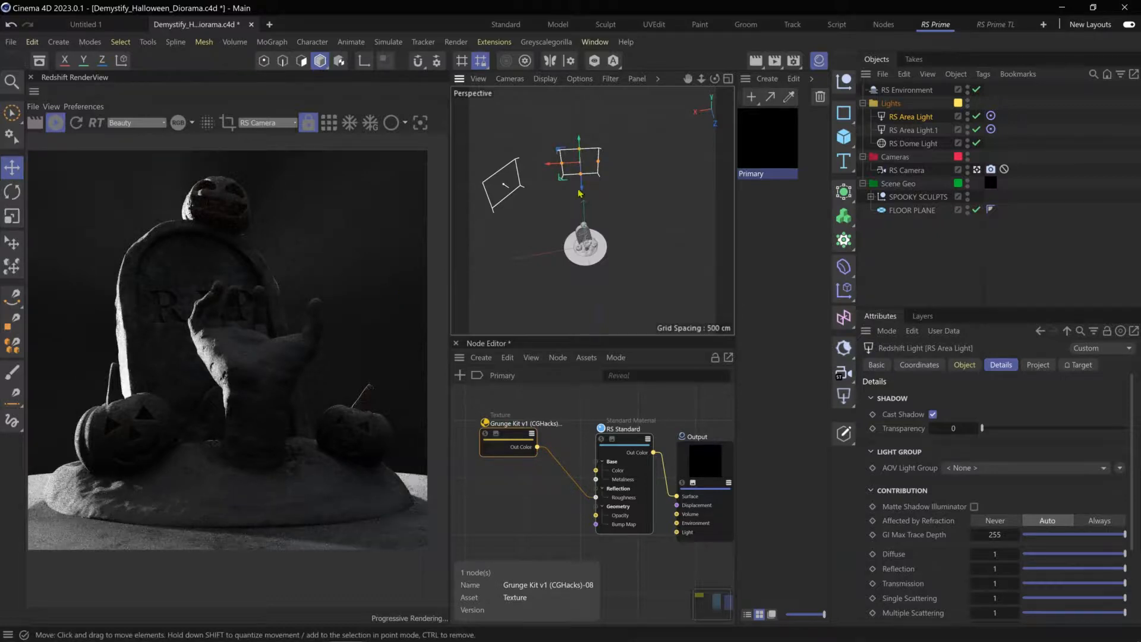
left_click_drag(580, 193, 589, 214)
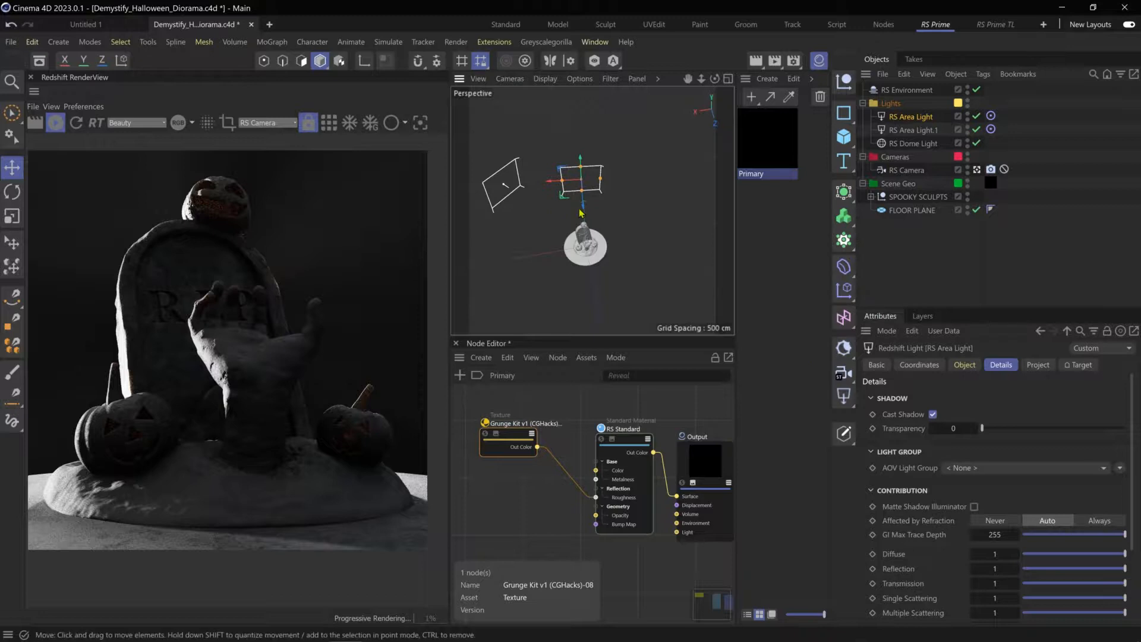
left_click_drag(583, 221, 585, 234)
- Reduce the Spread of the original RS Area Light to 0
scroll(993, 505, "down", 3)
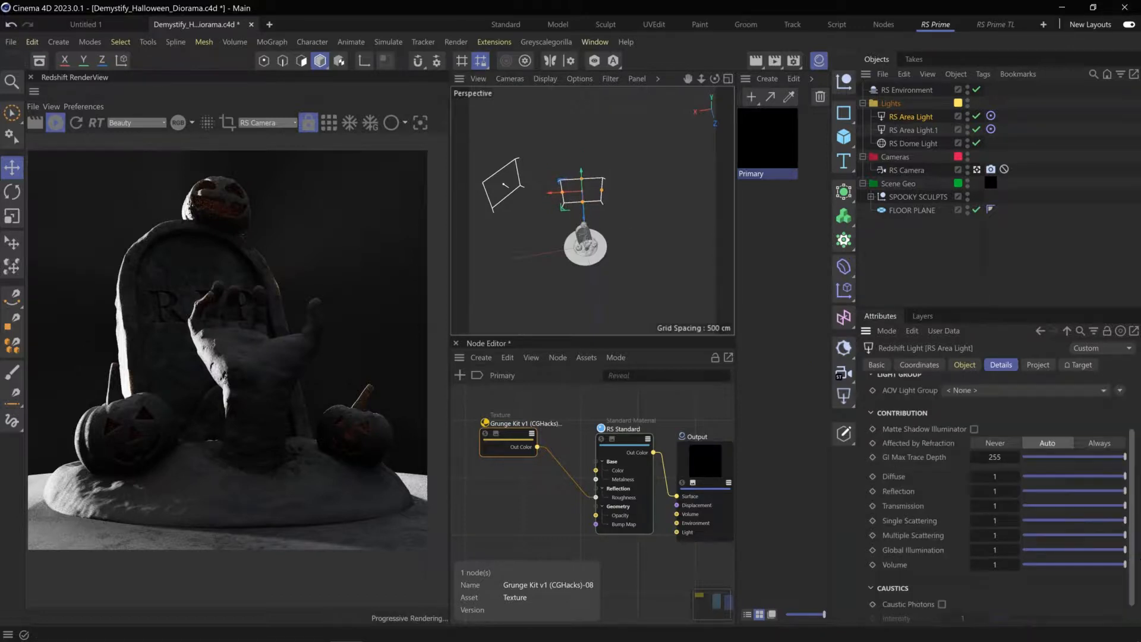
scroll(993, 505, "down", 1)
scroll(993, 475, "up", 3)
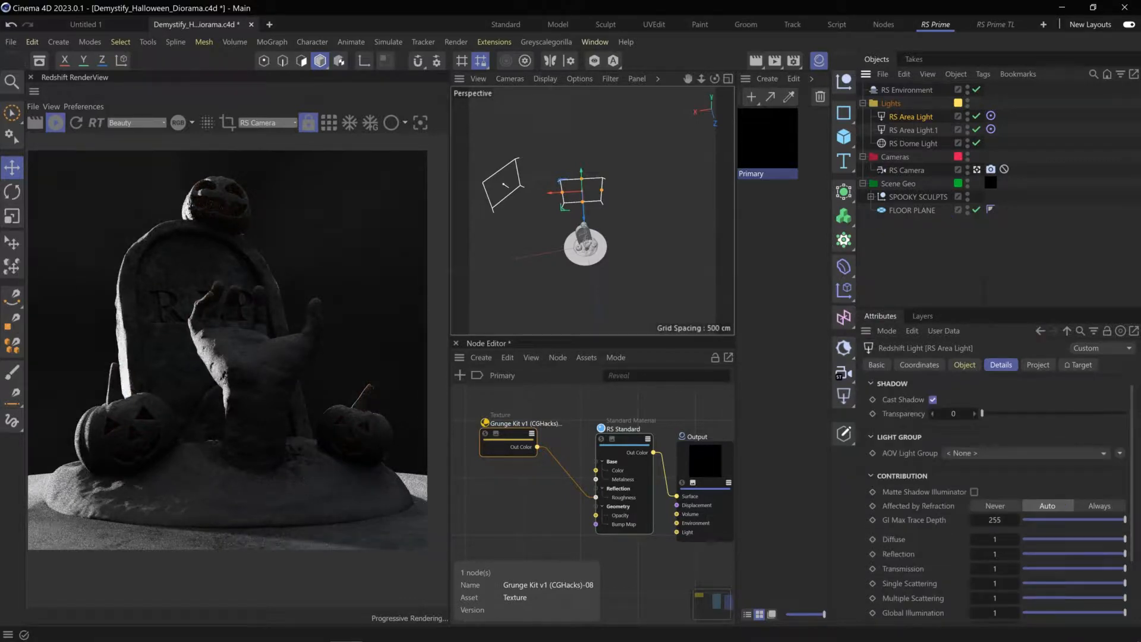
scroll(1008, 556, "up", 8)
left_click_drag(1006, 557, 992, 559)
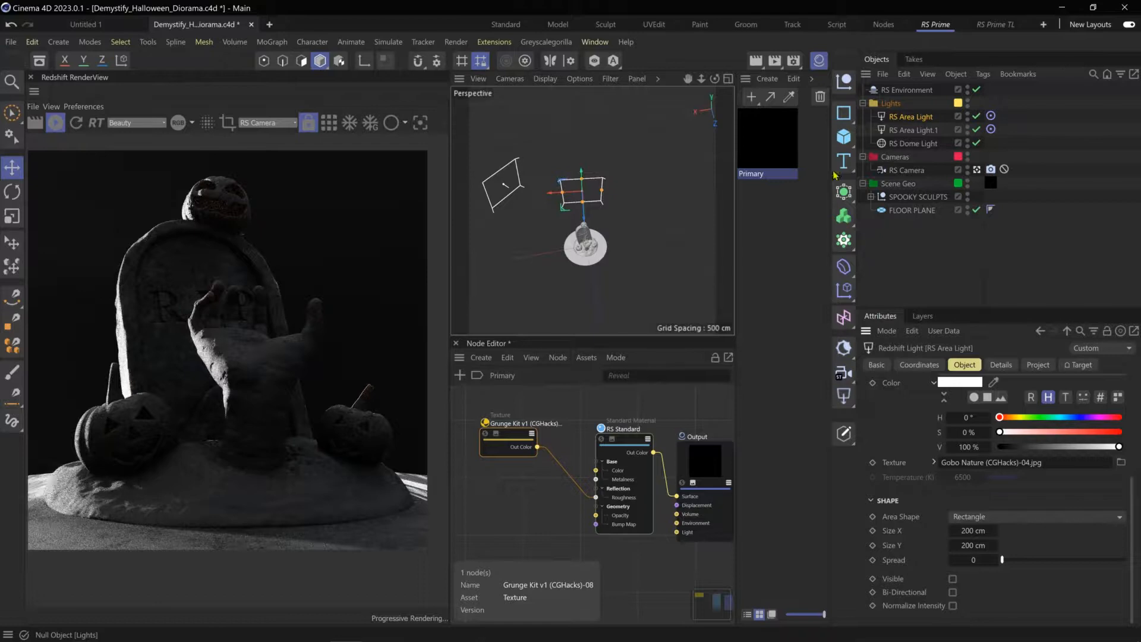
- Shift the original RS Area Light sideways behind the gravestone, slightly away from the other area light
key("e")
left_click_drag(552, 192, 605, 277)
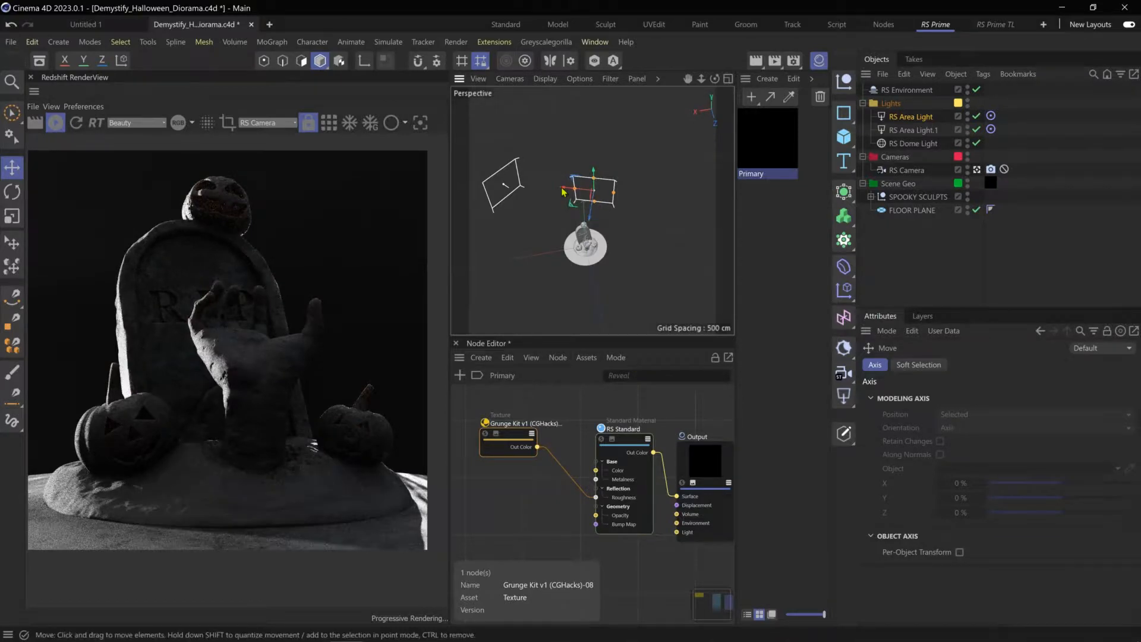
left_click_drag(563, 192, 605, 241)
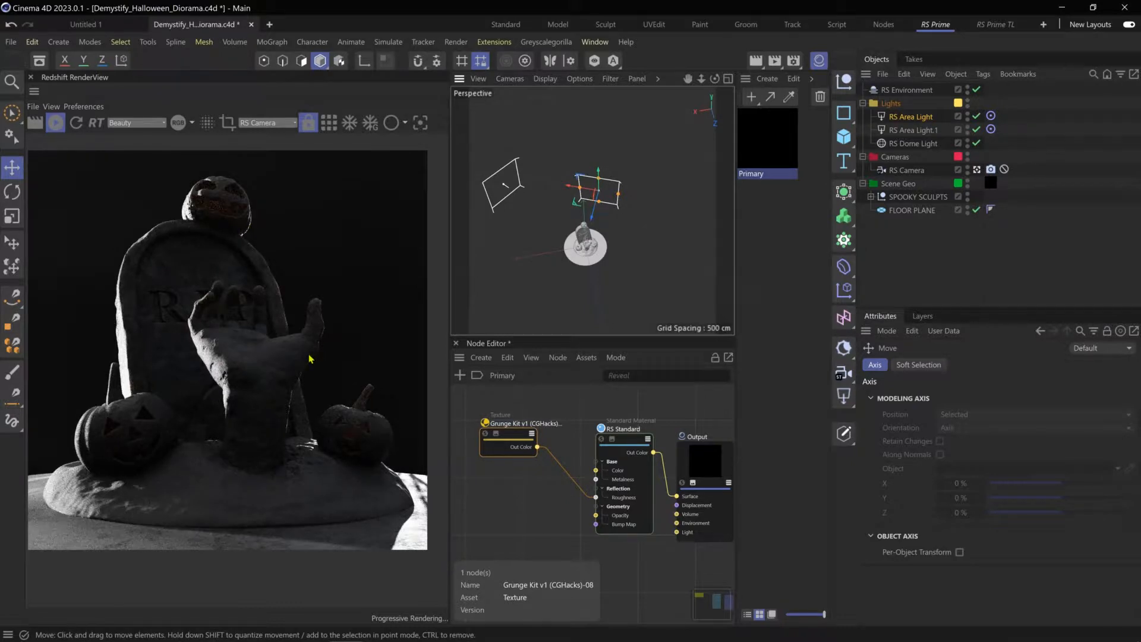
- Raise the original RS Area Light's intensity to about 87.62 and the RS Environment tint's value to 9%
left_click(911, 116)
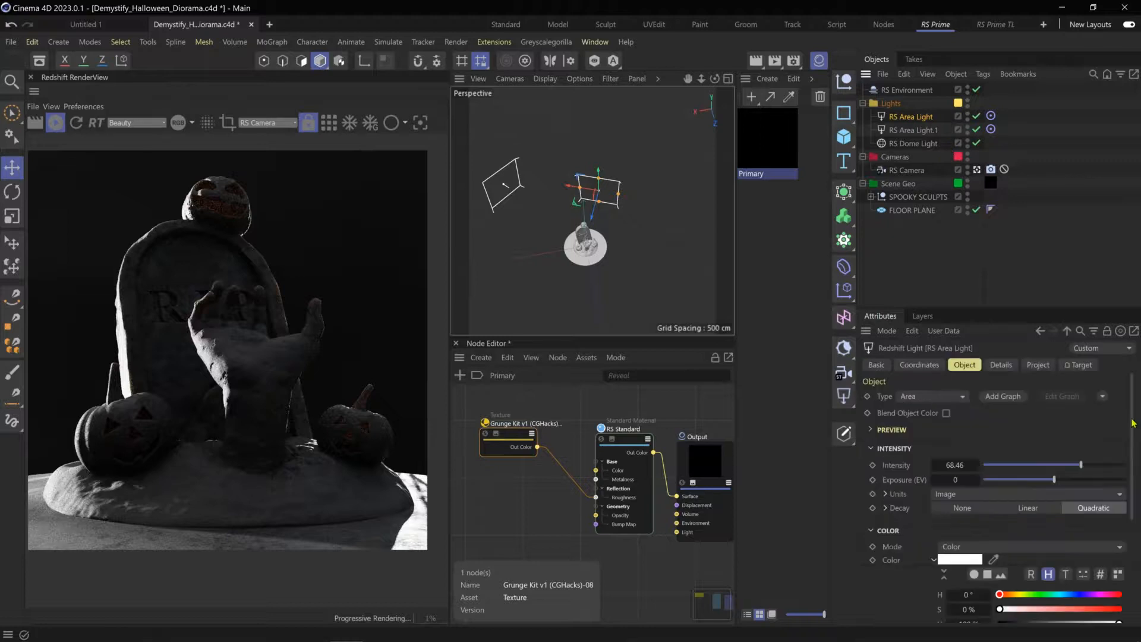
left_click_drag(1131, 413, 1131, 427)
left_click(1108, 440)
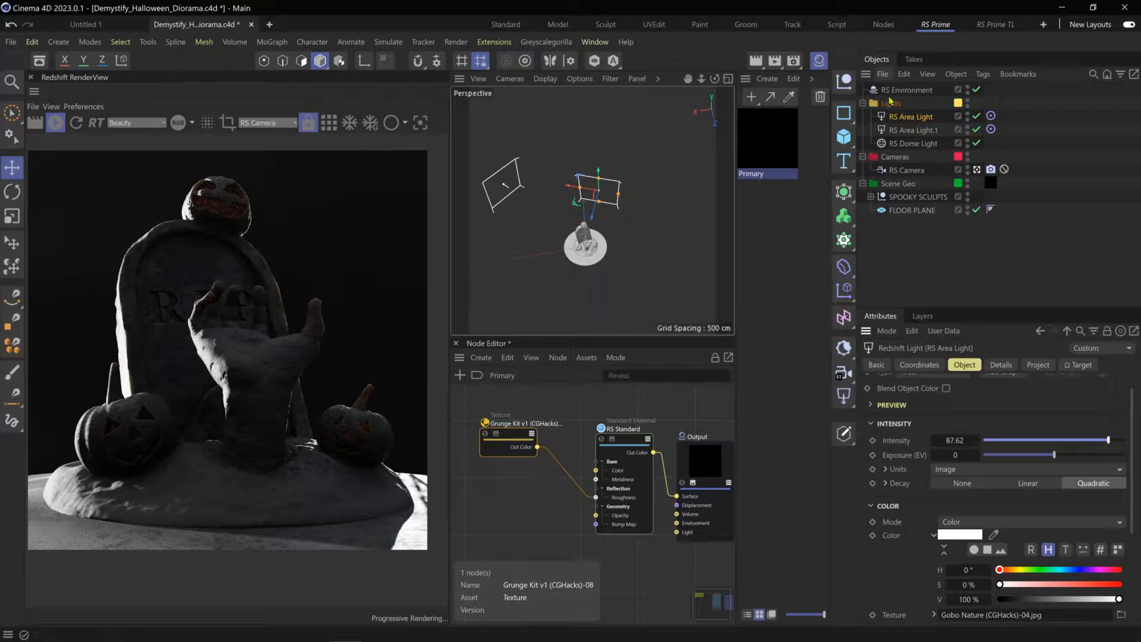
left_click_drag(996, 474, 1004, 456)
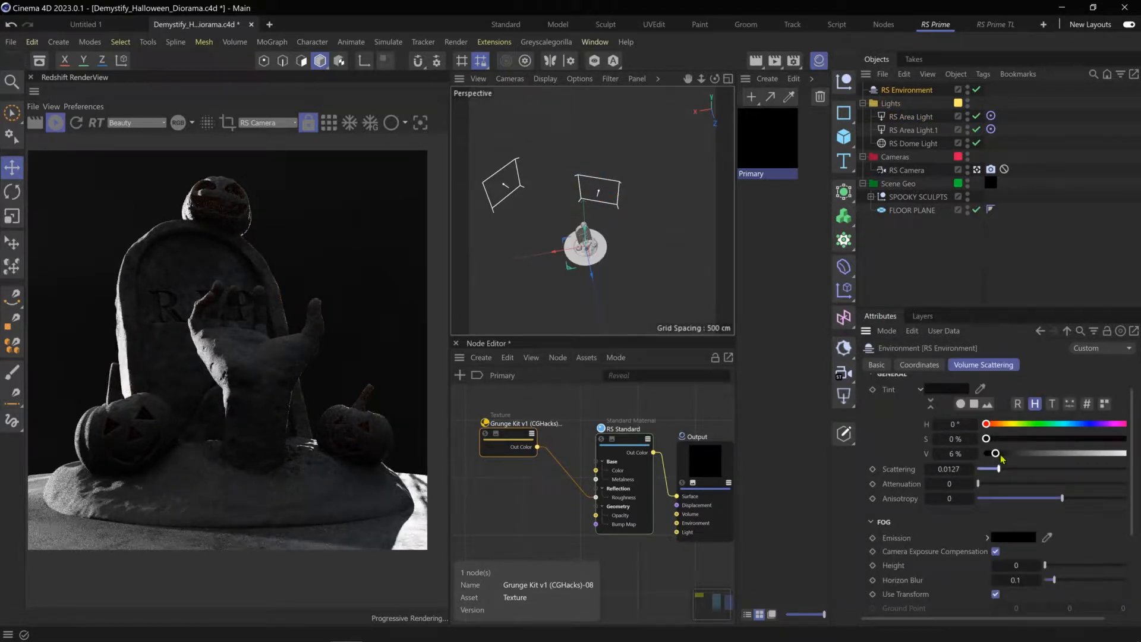
left_click(1001, 456)
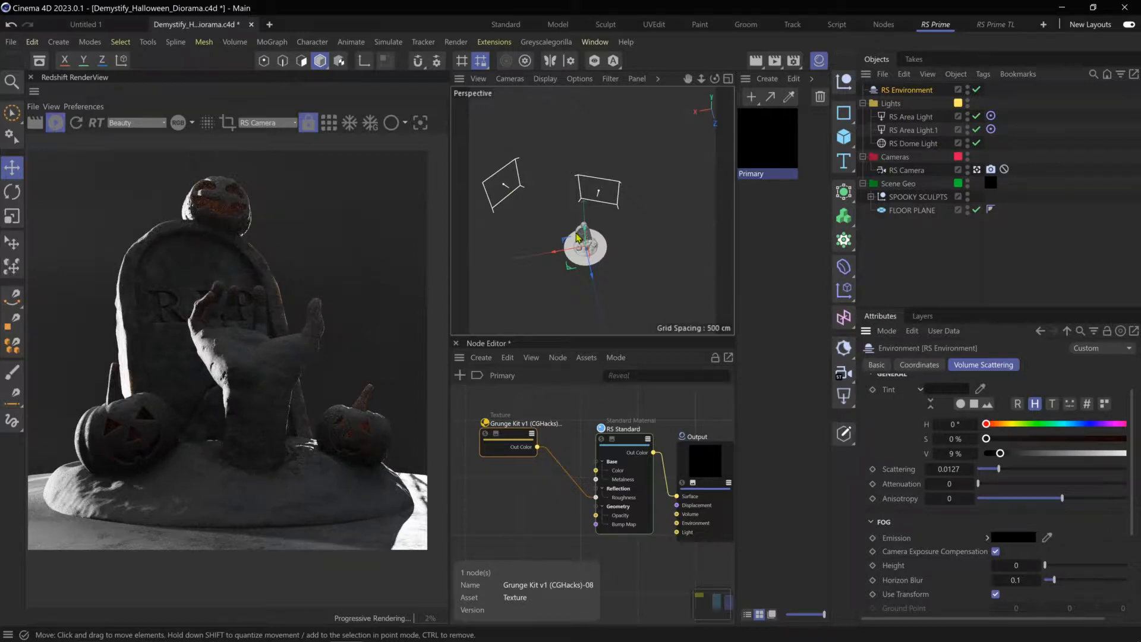
- Lower the intensity of RS Area Light.1 to about 17.52
left_click(506, 196)
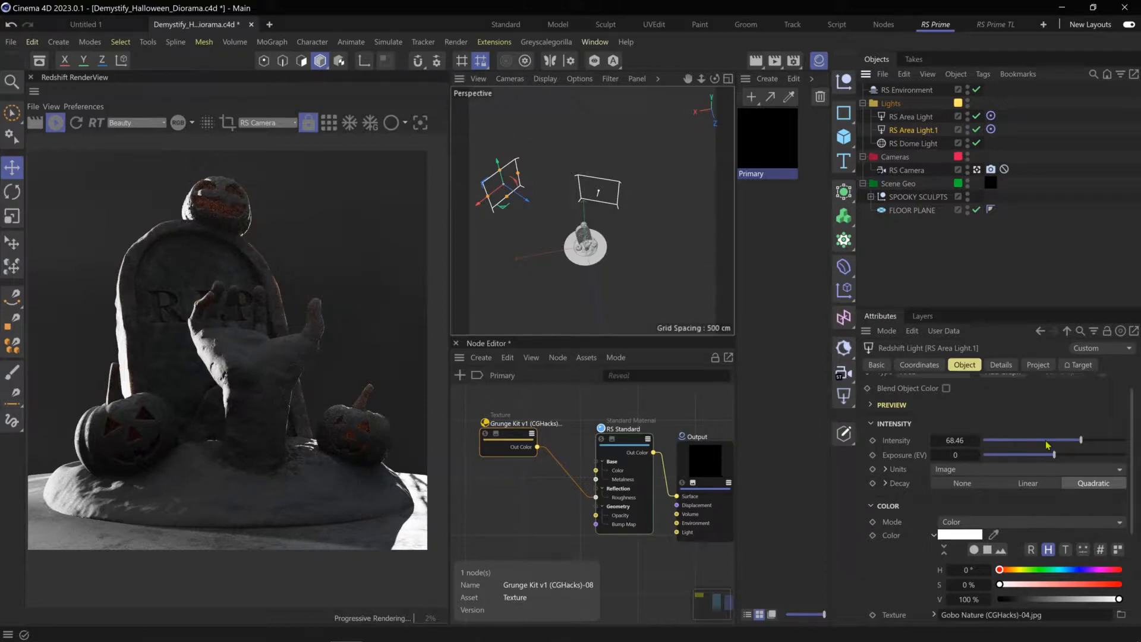
left_click(1045, 440)
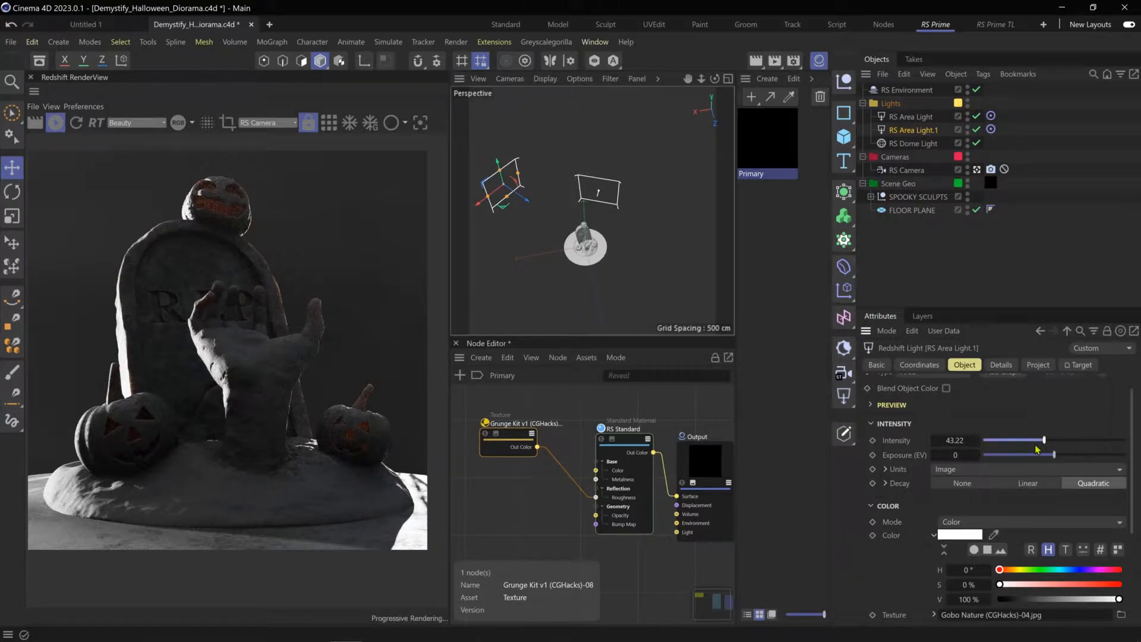
left_click_drag(1038, 450, 1017, 445)
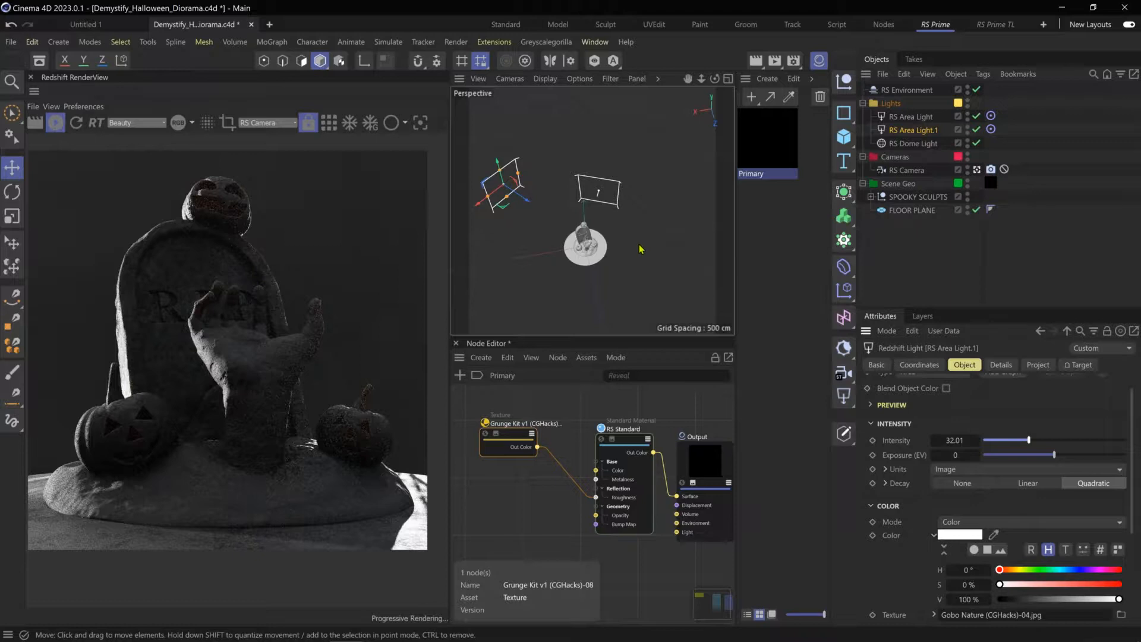
left_click_drag(1010, 445, 997, 441)
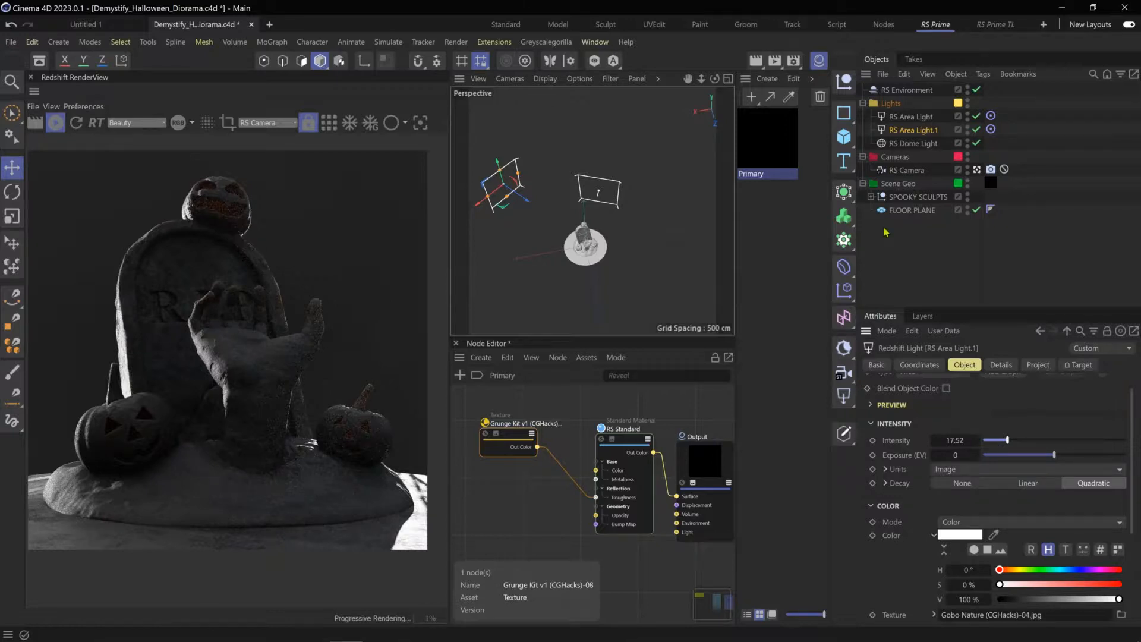
- Add a sphere primitive and scale it down until it is small enough to fit inside a pumpkin
left_click(899, 117)
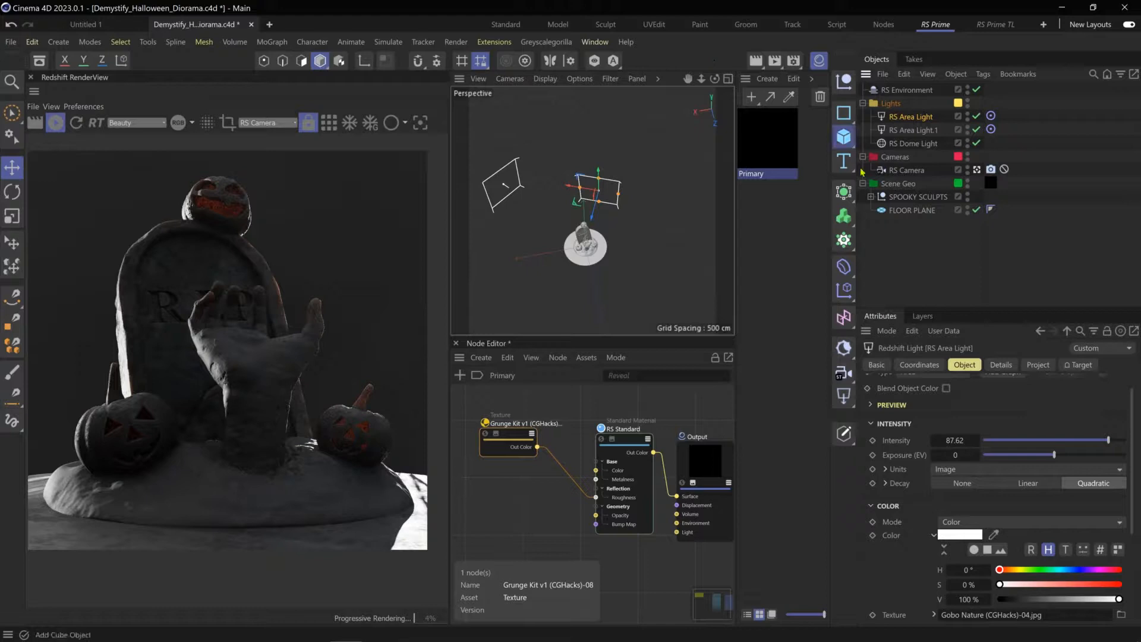
left_click(851, 144)
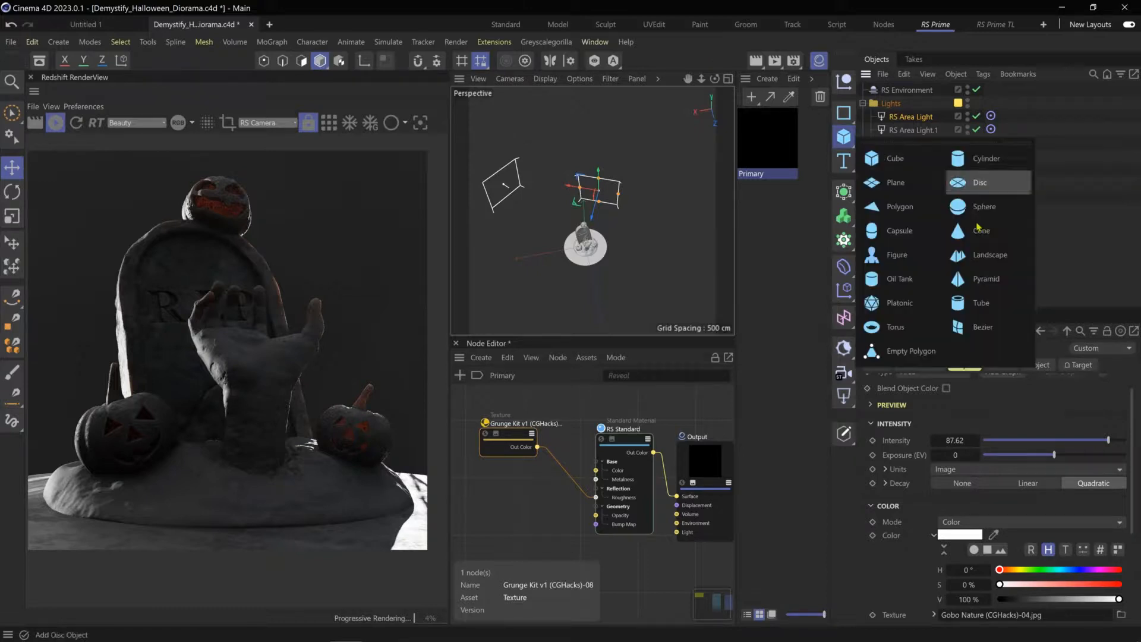
left_click(982, 211)
key("t")
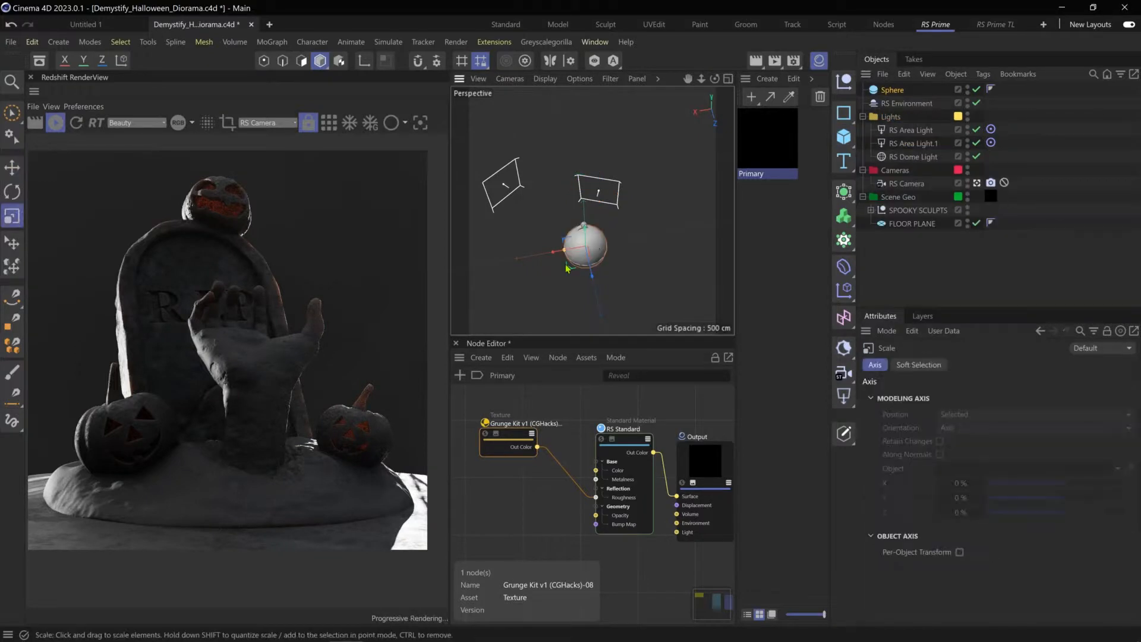
left_click_drag(567, 269, 209, 326)
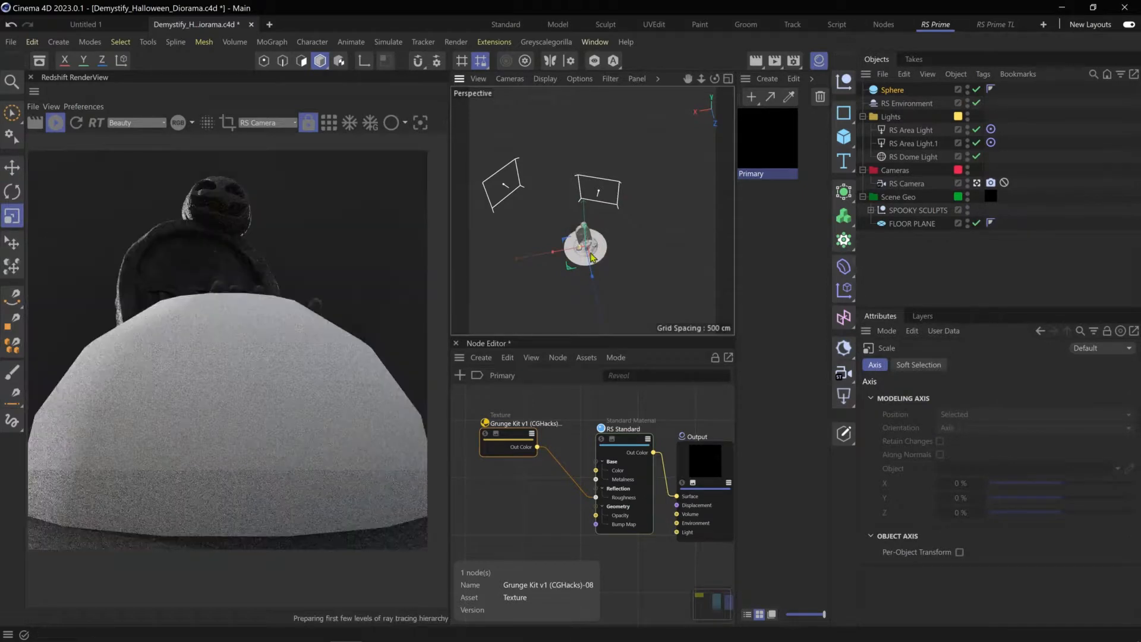
- Move the small sphere into the carved pumpkin at the left of the gravestone, centring it inside the shell
scroll(634, 240, "up", 5)
scroll(634, 240, "up", 3)
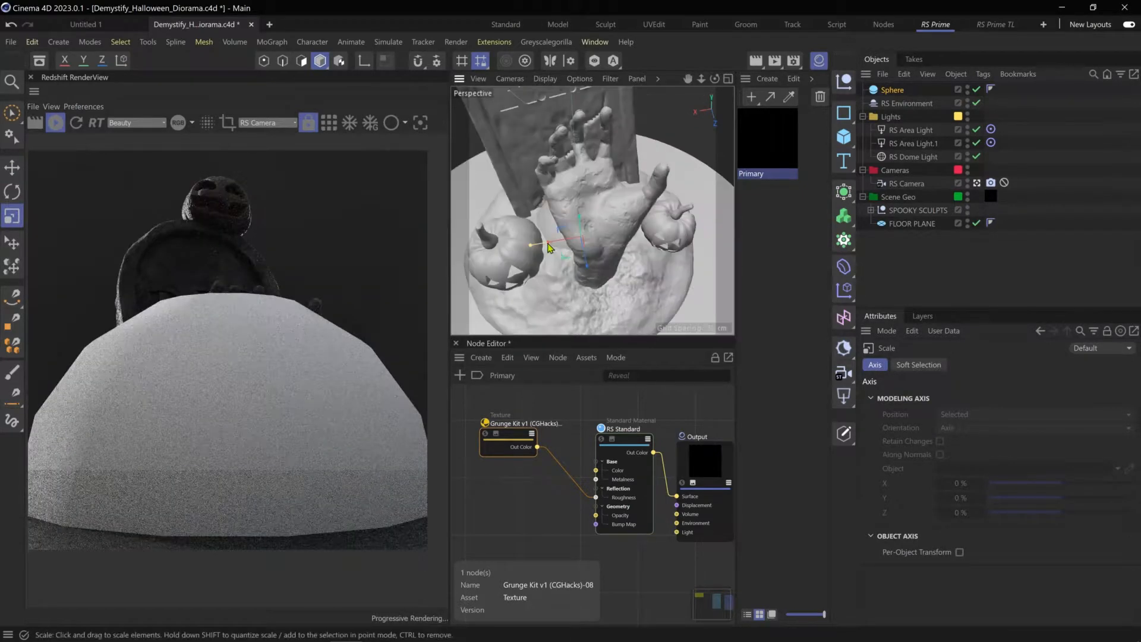
key("e")
left_click_drag(543, 257, 541, 191)
key("t")
key("e")
left_click_drag(481, 231, 542, 219)
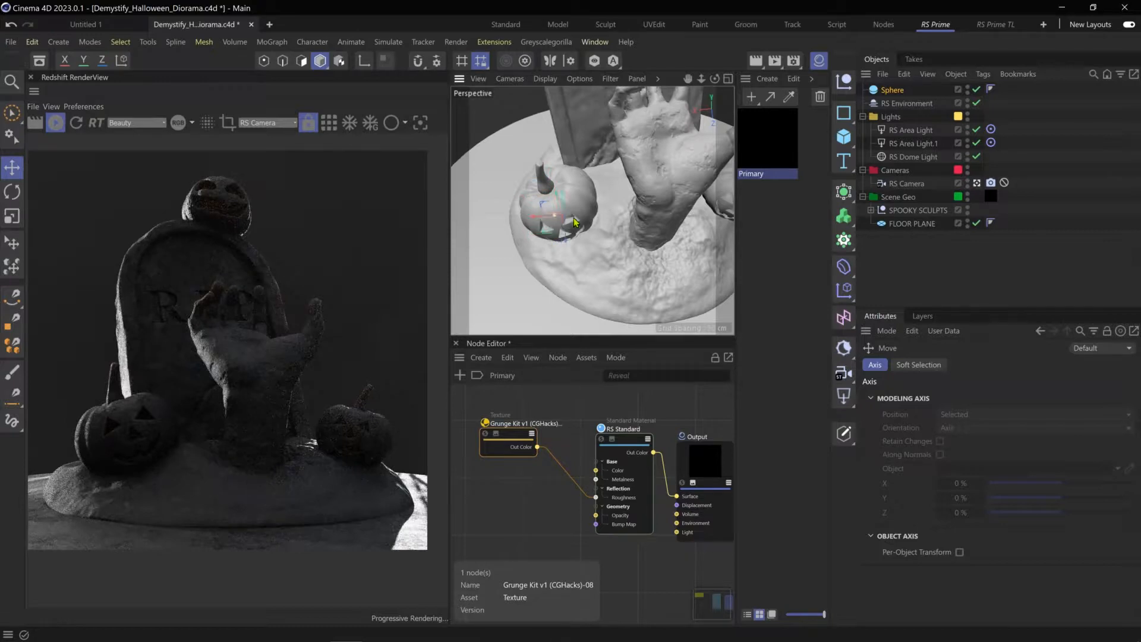
key("ctrl+shift+z")
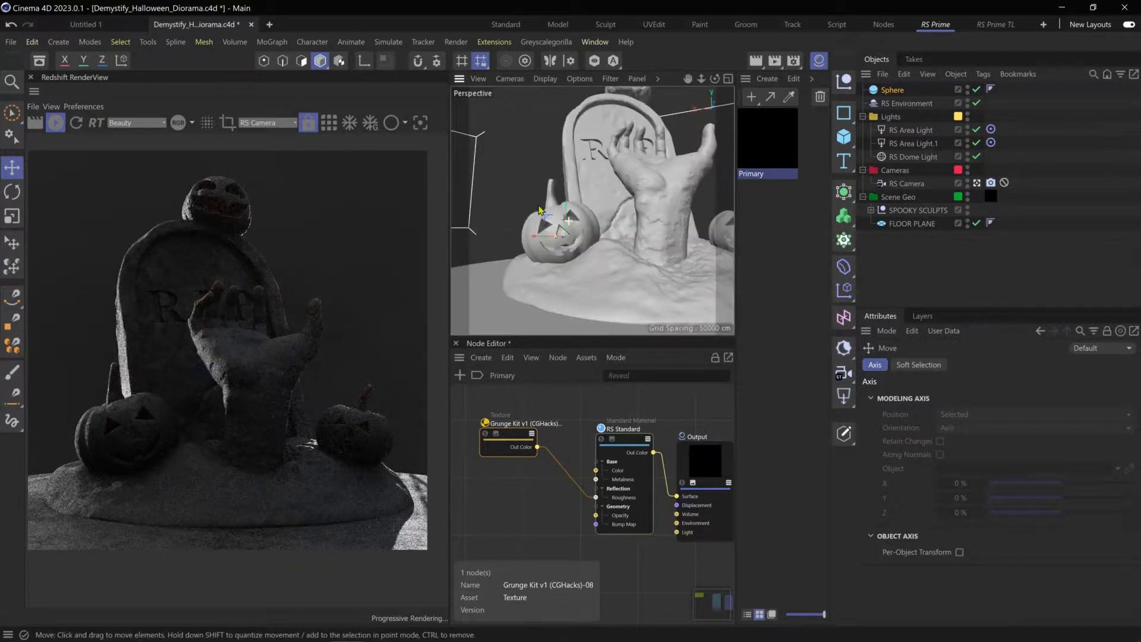
left_click_drag(566, 220, 549, 250)
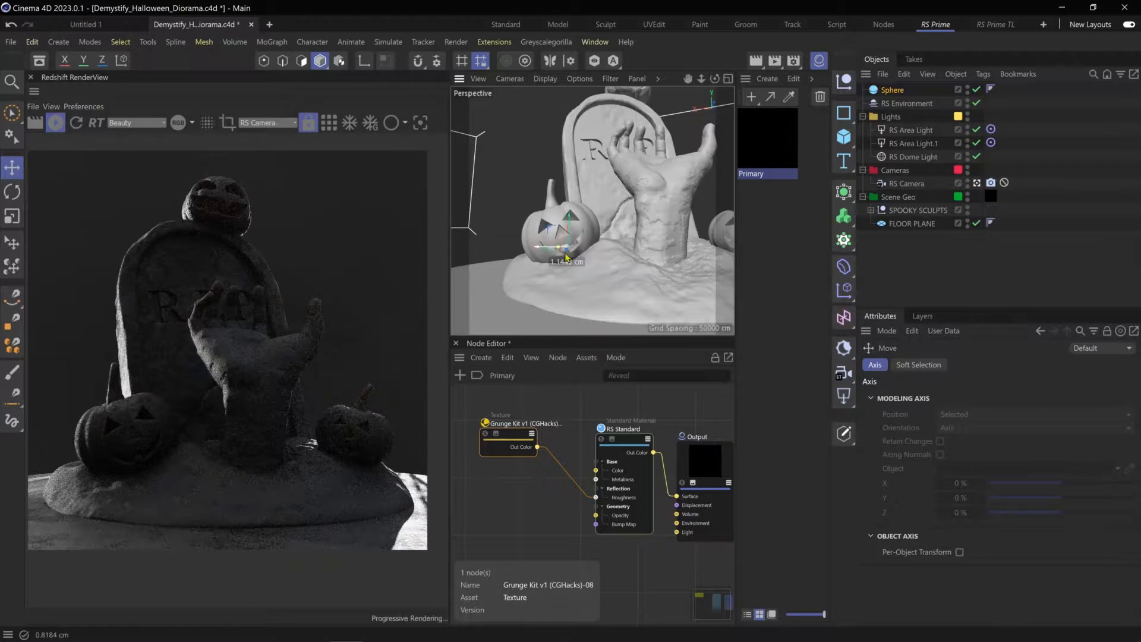
key("ctrl+shift+z")
key("ctrl+shift+z")
- Duplicate the sphere and place the copy inside the carved pumpkin on the other side of the hand
left_click_drag(522, 263, 639, 261)
right_click_drag(655, 259, 682, 266, "alt")
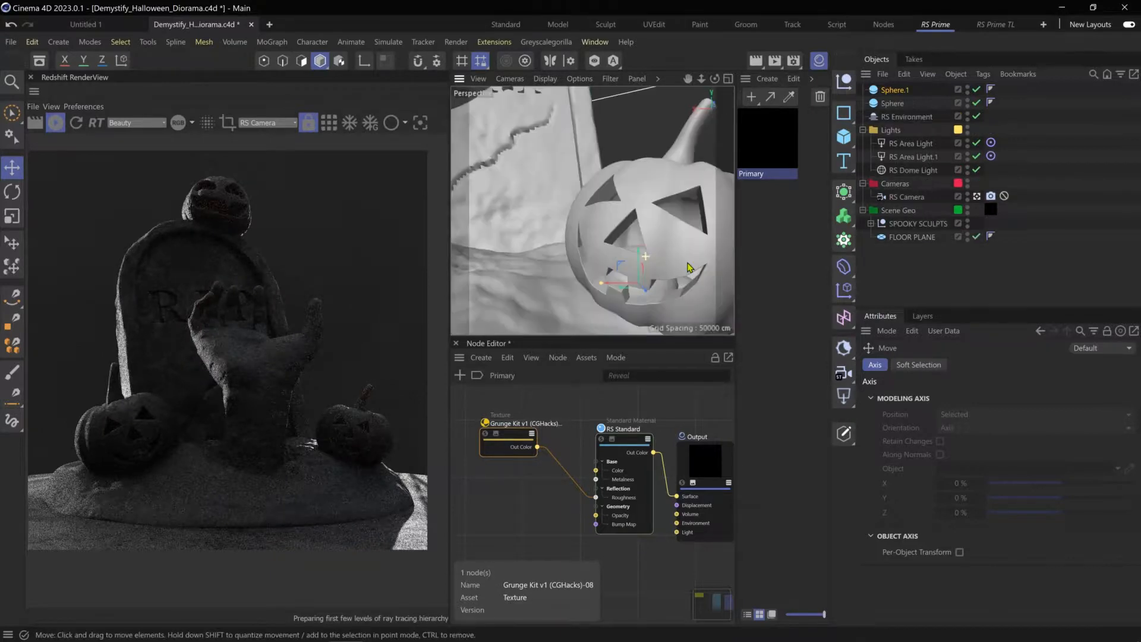
left_click_drag(682, 265, 711, 253, "alt")
mouse_move(677, 249)
right_mouse_down("alt")
mouse_move(649, 256)
mouse_move(660, 240)
right_mouse_up("alt")
- Make another sphere copy for the pumpkin on top of the gravestone and move it about 72.8 cm back in the Top view
left_click_drag(660, 234, 650, 58, "alt")
middle_click_drag(615, 219, 625, 272, "alt")
left_click_drag(625, 273, 593, 169, "alt")
middle_click(593, 173)
middle_click(629, 189)
scroll(521, 220, "down", 3)
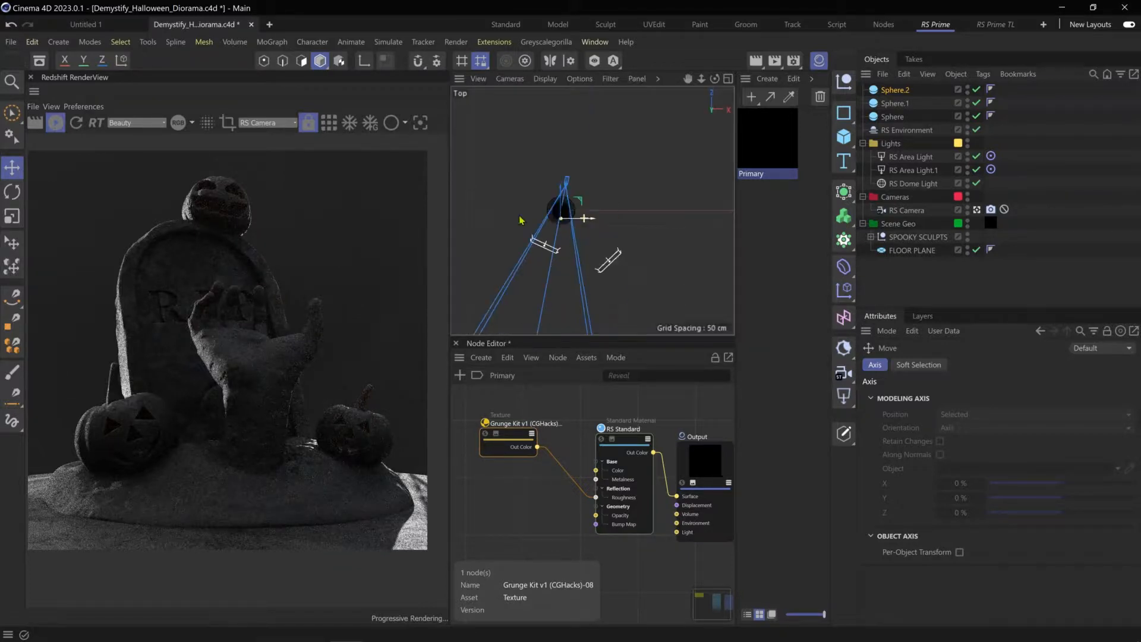
scroll(542, 209, "up", 4)
scroll(542, 210, "up", 5)
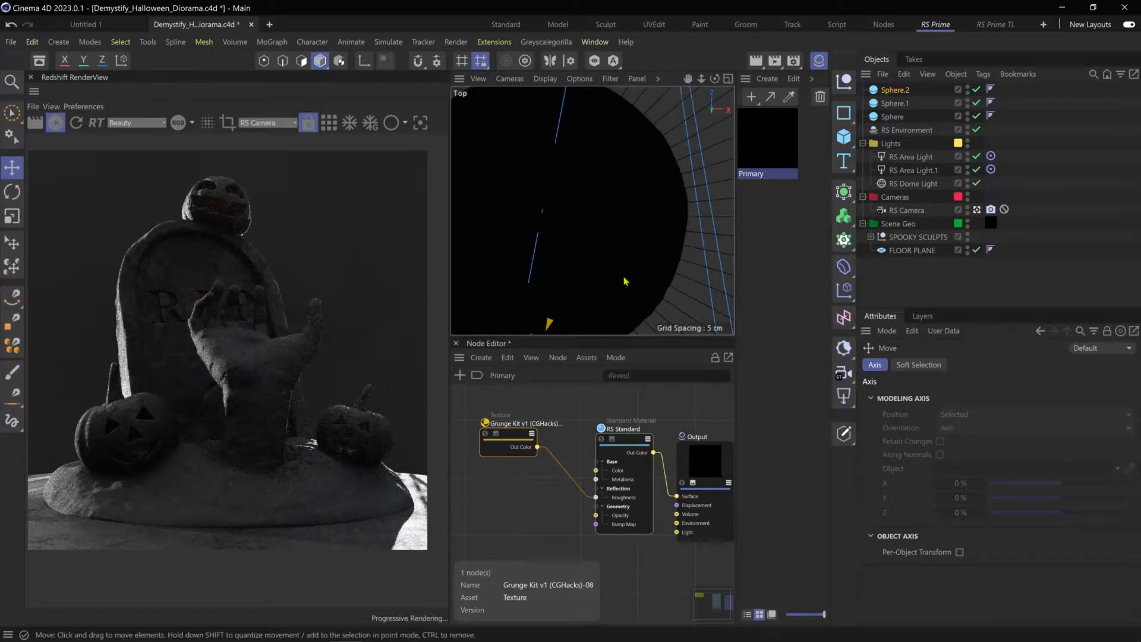
middle_click_drag(624, 281, 621, 280, "alt")
scroll(566, 288, "down", 3)
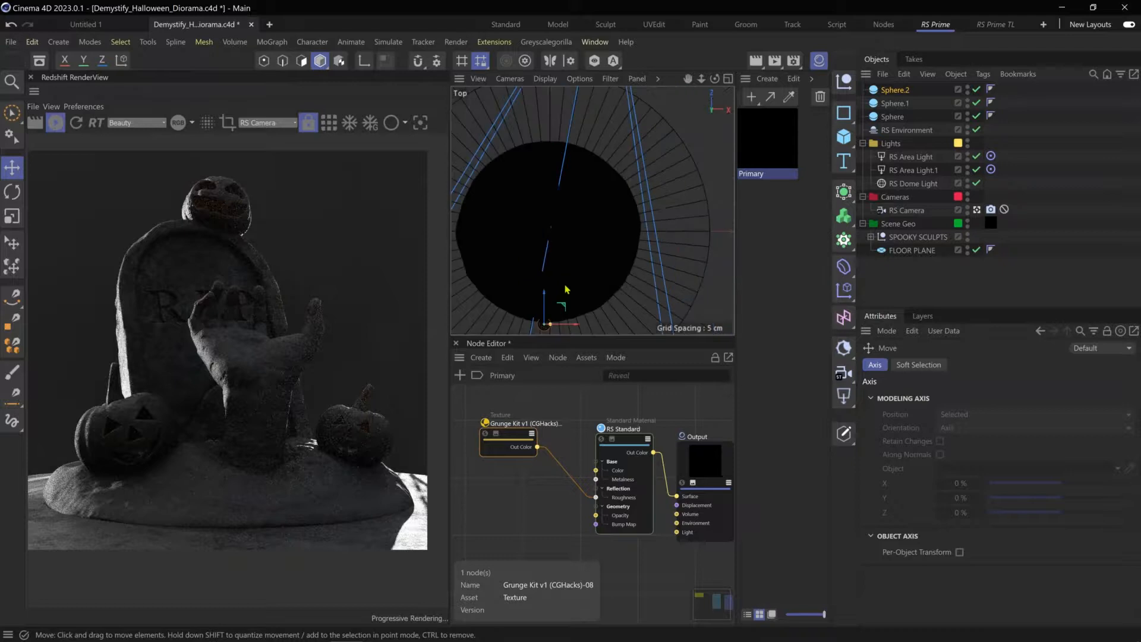
left_click_drag(567, 290, 572, 209)
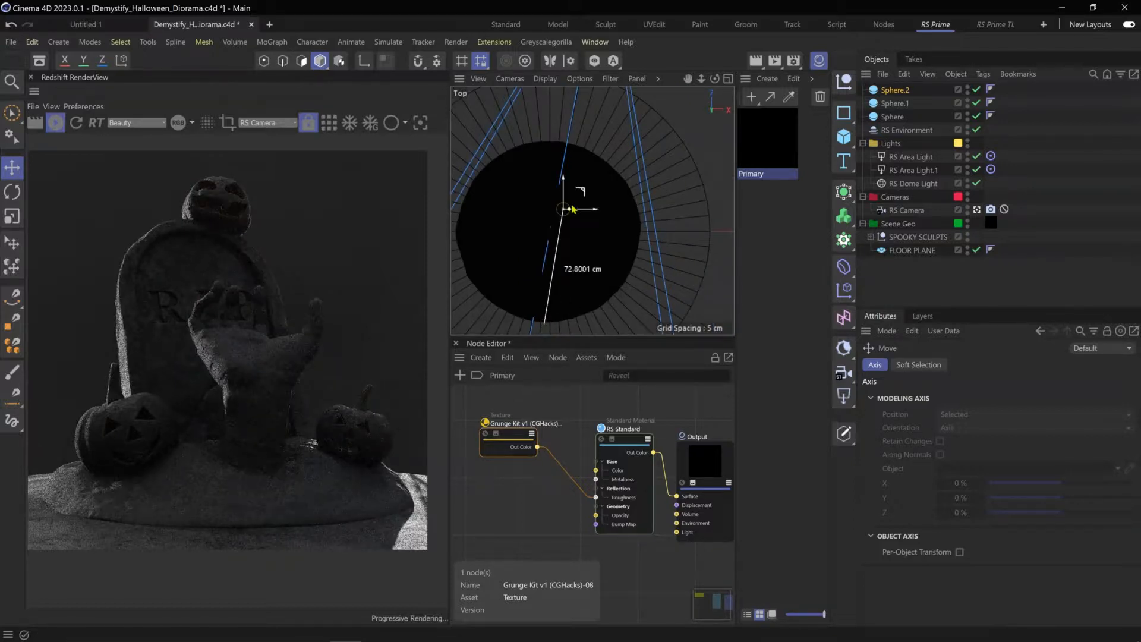
- Shift the third sphere sideways along X and fine-tune its position inside the pumpkin on top of the gravestone
scroll(573, 209, "up", 5)
scroll(573, 209, "down", 2)
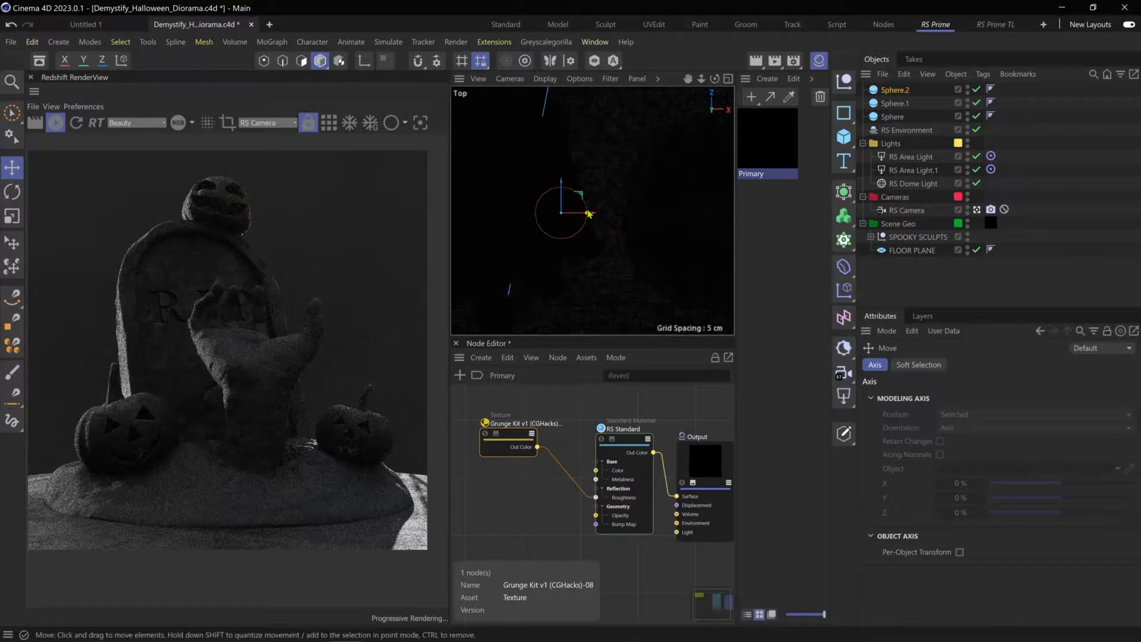
left_click_drag(583, 213, 632, 212)
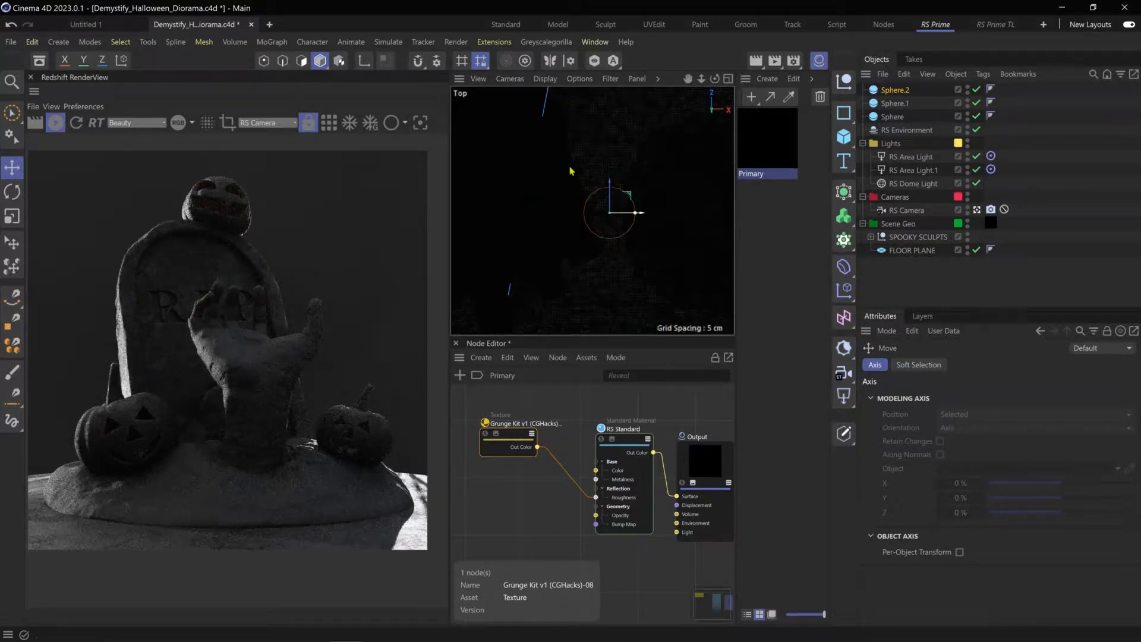
key("F1")
left_click_drag(551, 144, 614, 209)
scroll(542, 158, "up", 3)
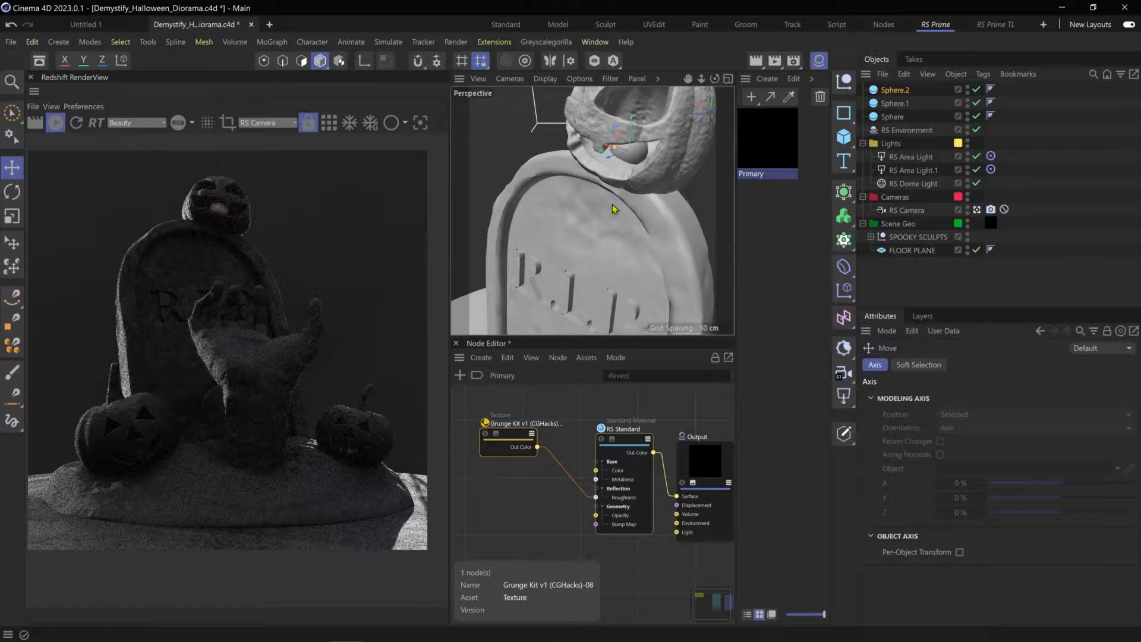
- Group Sphere, Sphere.1 and Sphere.2 under a null named Light Spheres
scroll(614, 209, "down", 4)
left_click(893, 93)
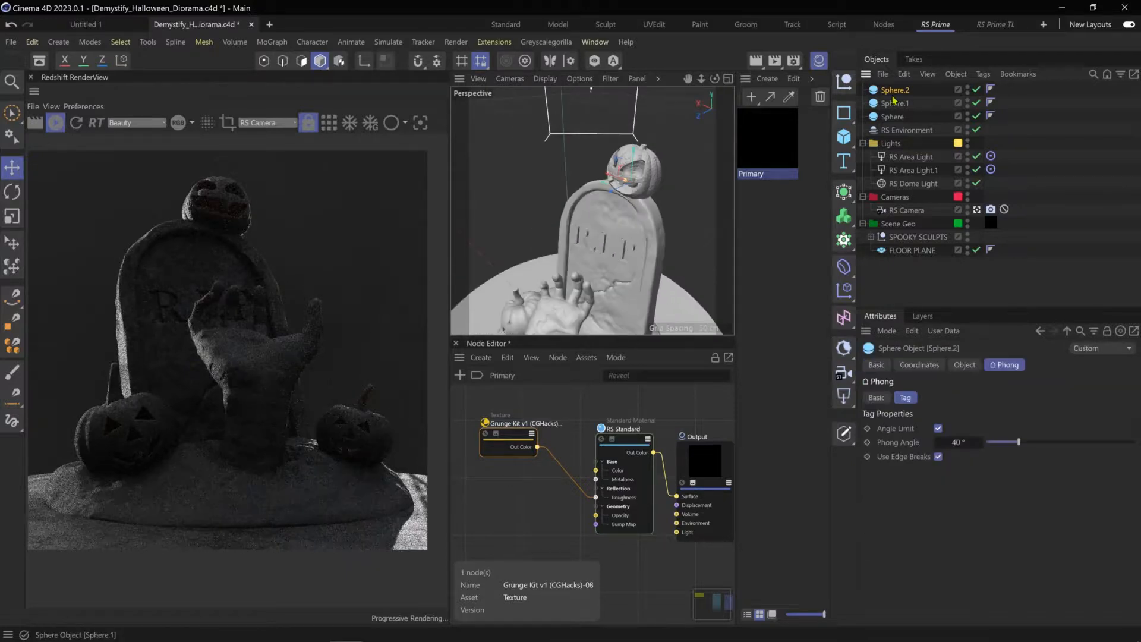
left_click(890, 118, "shift")
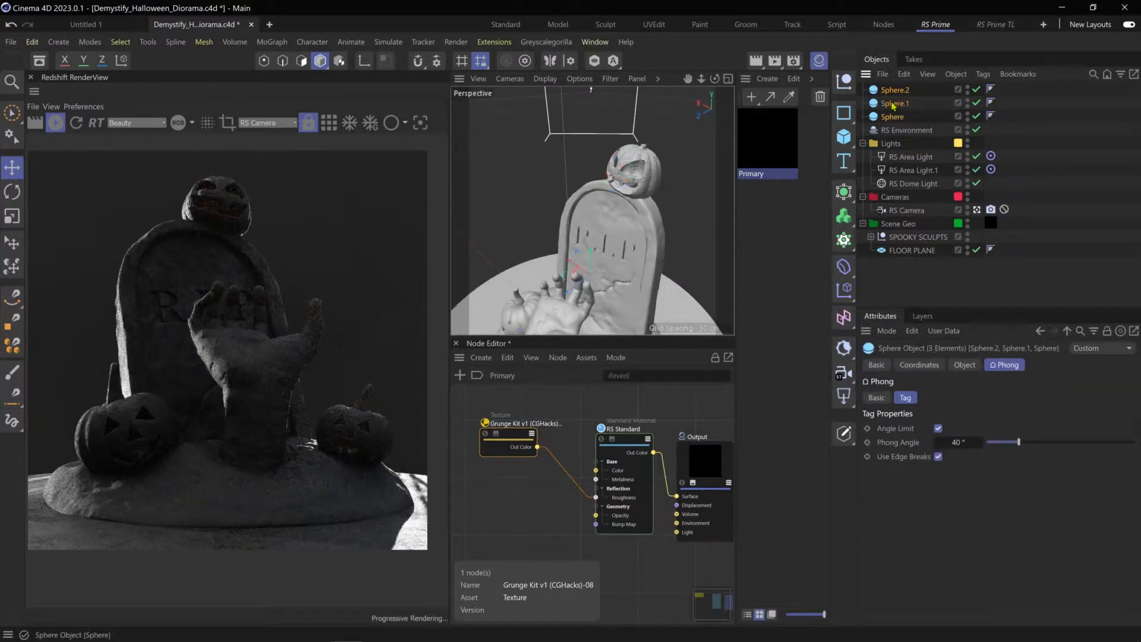
key("alt+g")
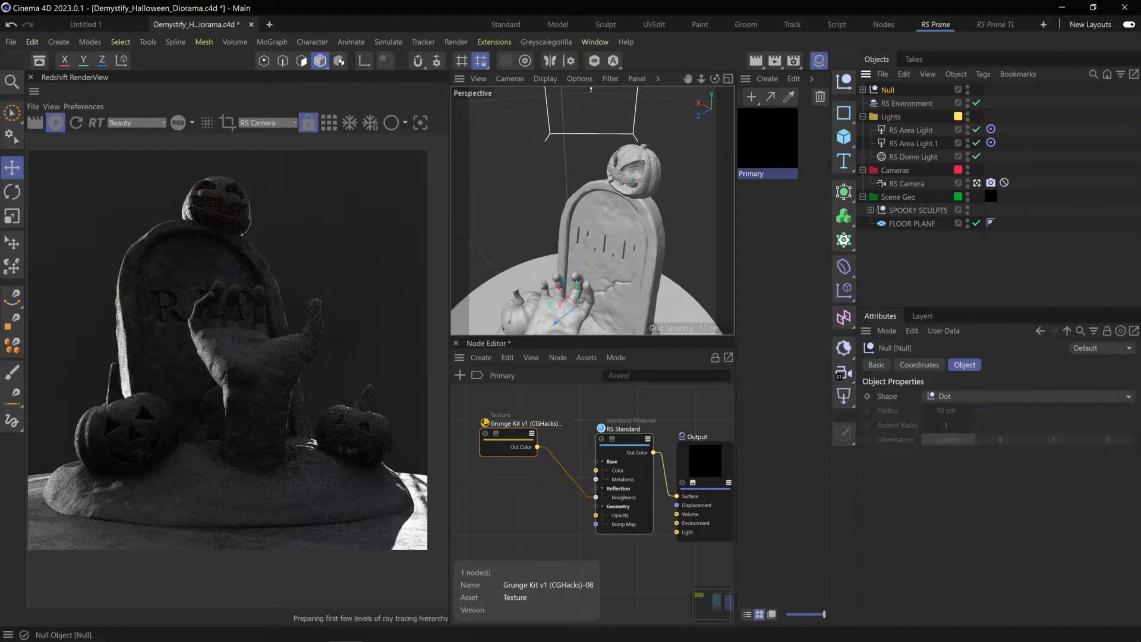
double_click(888, 90)
type("L")
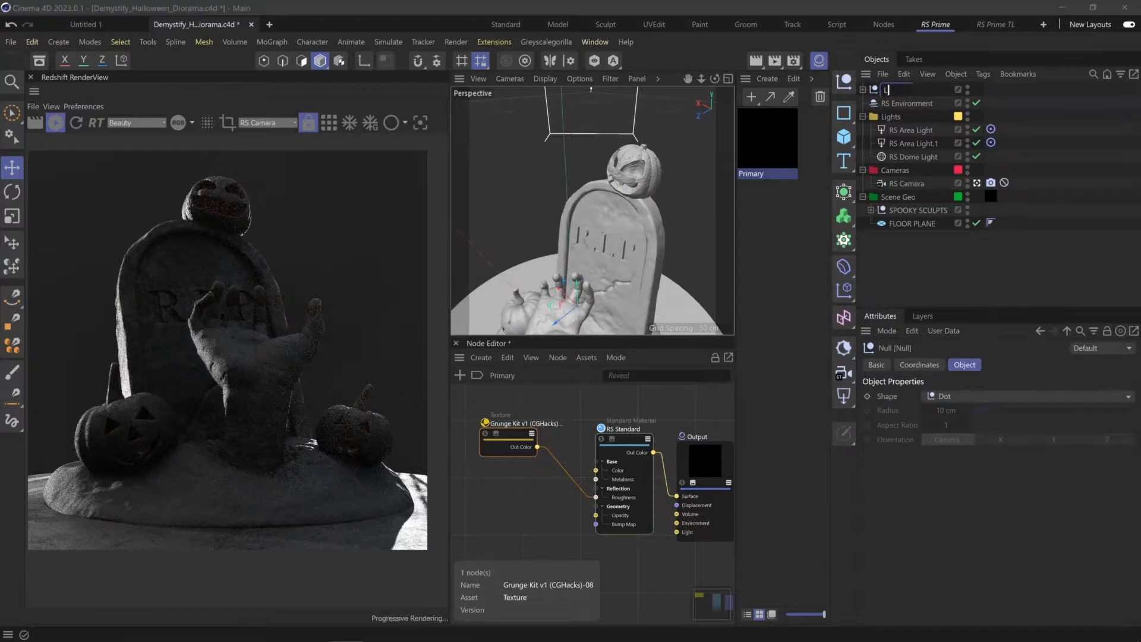
type("ight S")
type("phere")
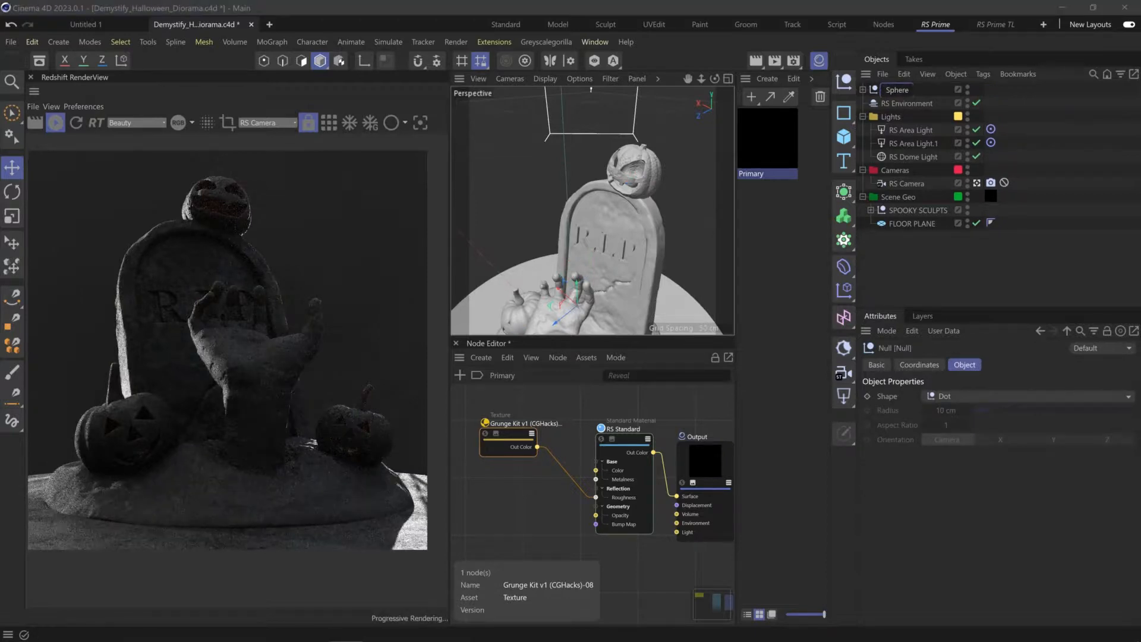
type("s")
key("Return")
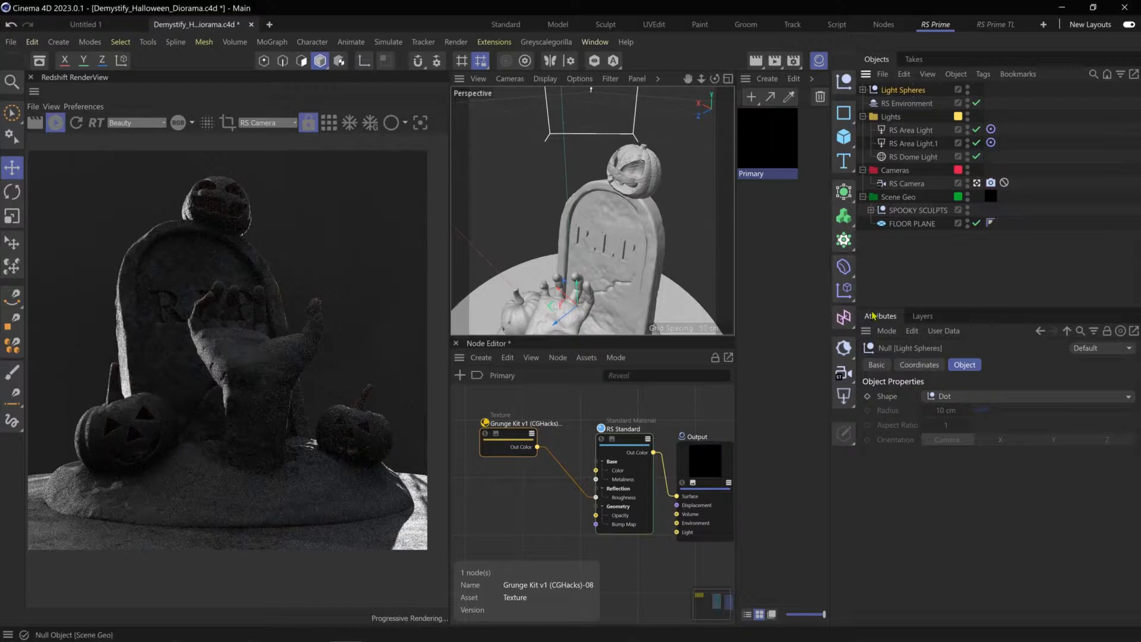
- Add a new Redshift area light and set its area shape to Mesh
left_click(910, 130)
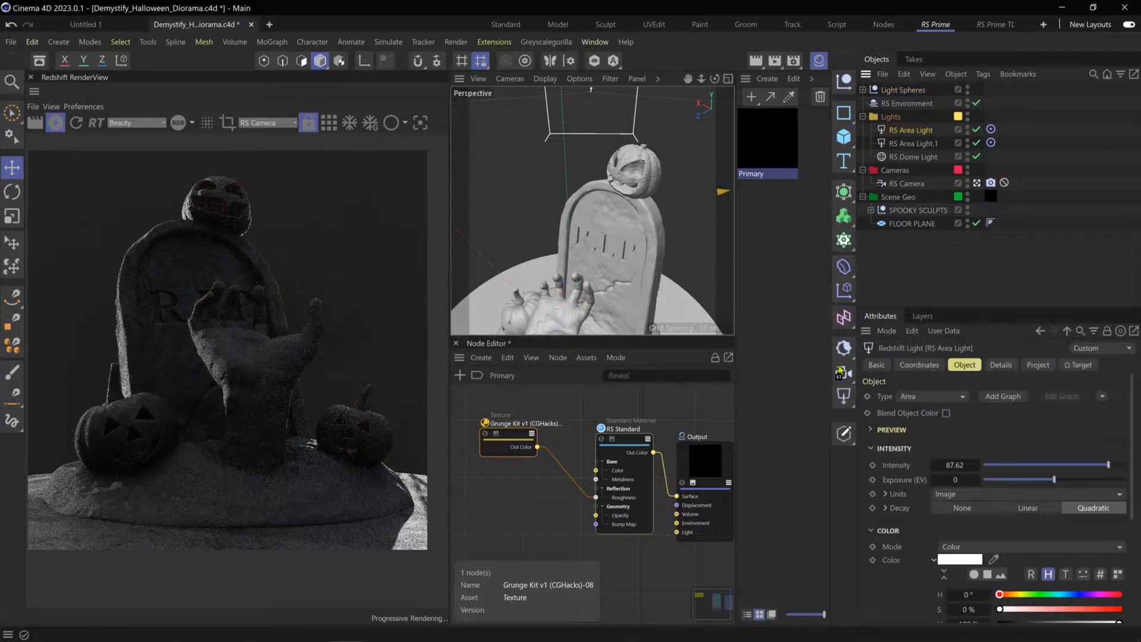
left_click(842, 373)
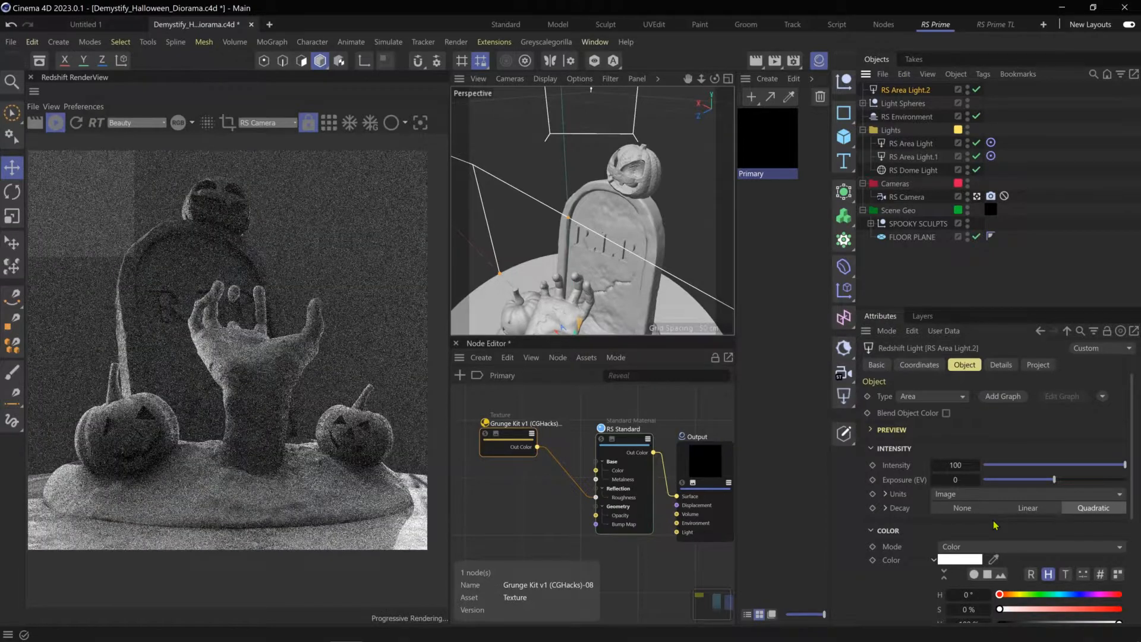
scroll(963, 521, "down", 3)
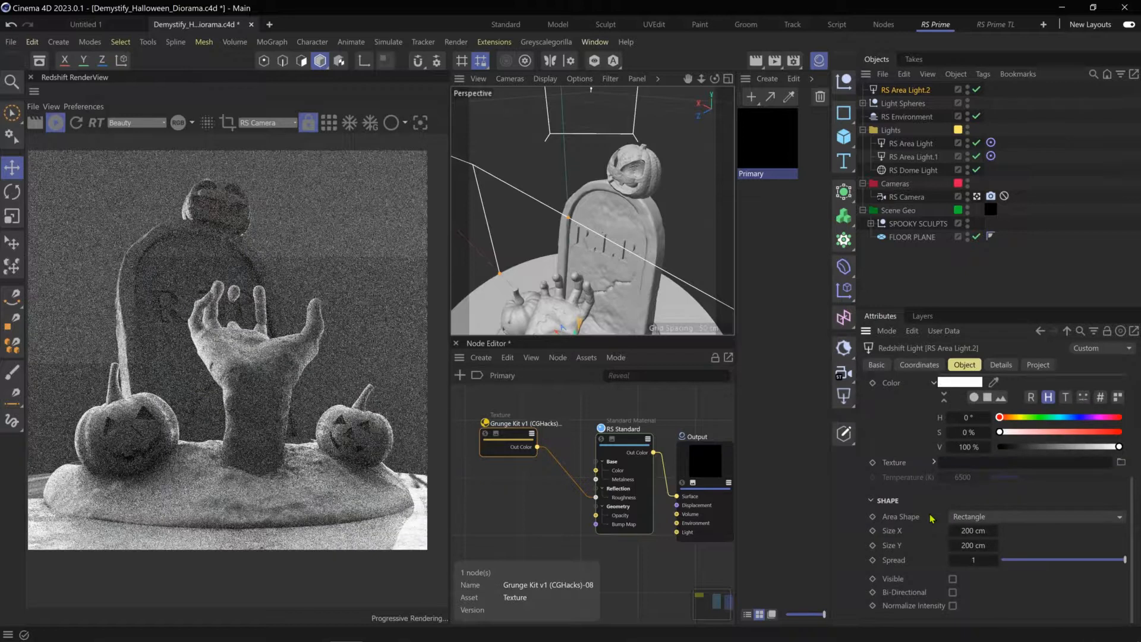
left_click(959, 516)
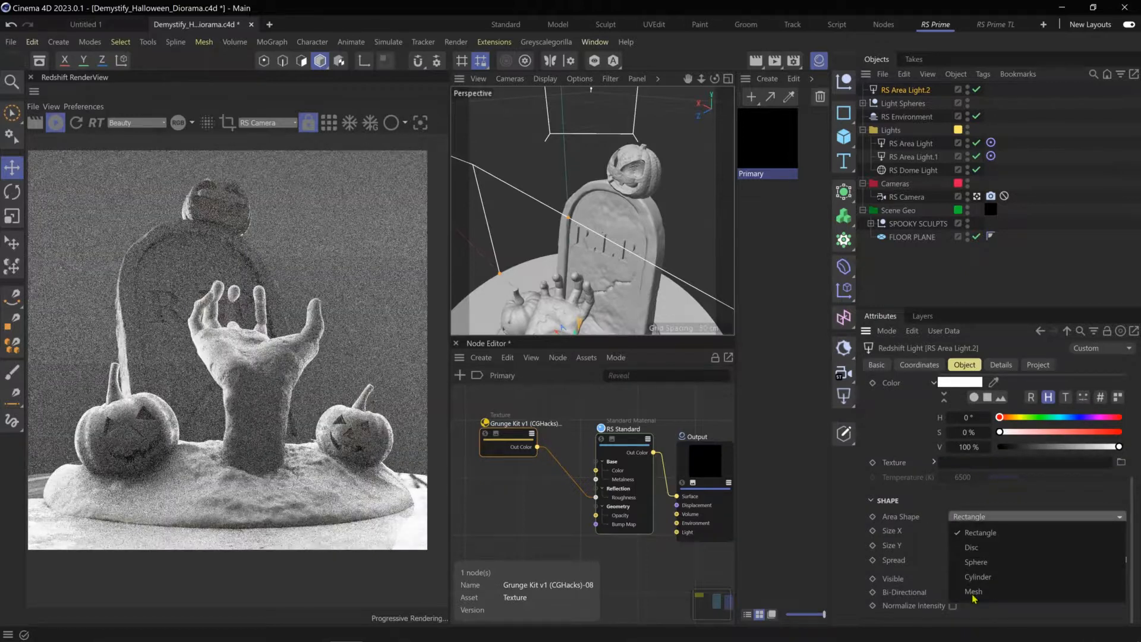
left_click(973, 593)
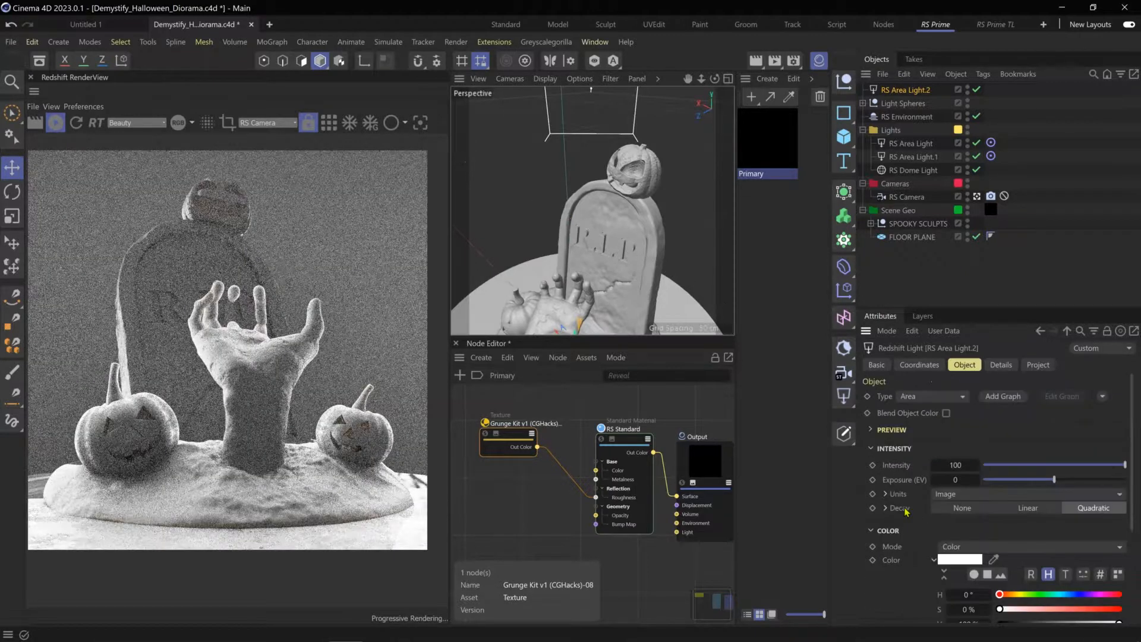
- Assign the Light Spheres null as the mesh of RS Area Light.2
scroll(906, 513, "down", 3)
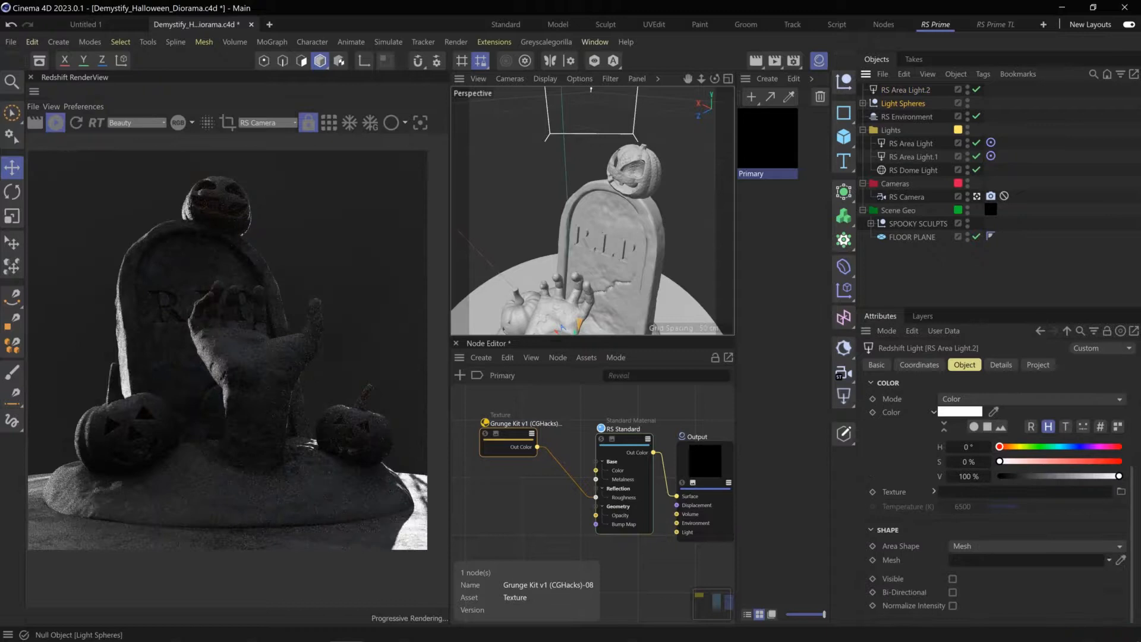
scroll(953, 525, "up", 3)
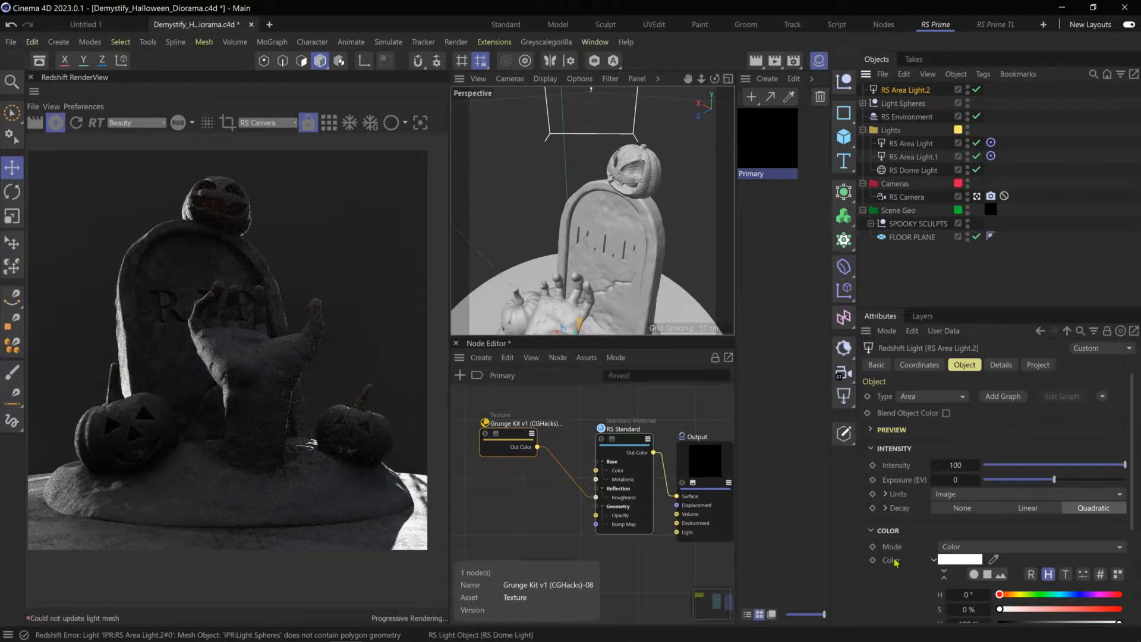
scroll(936, 462, "down", 3)
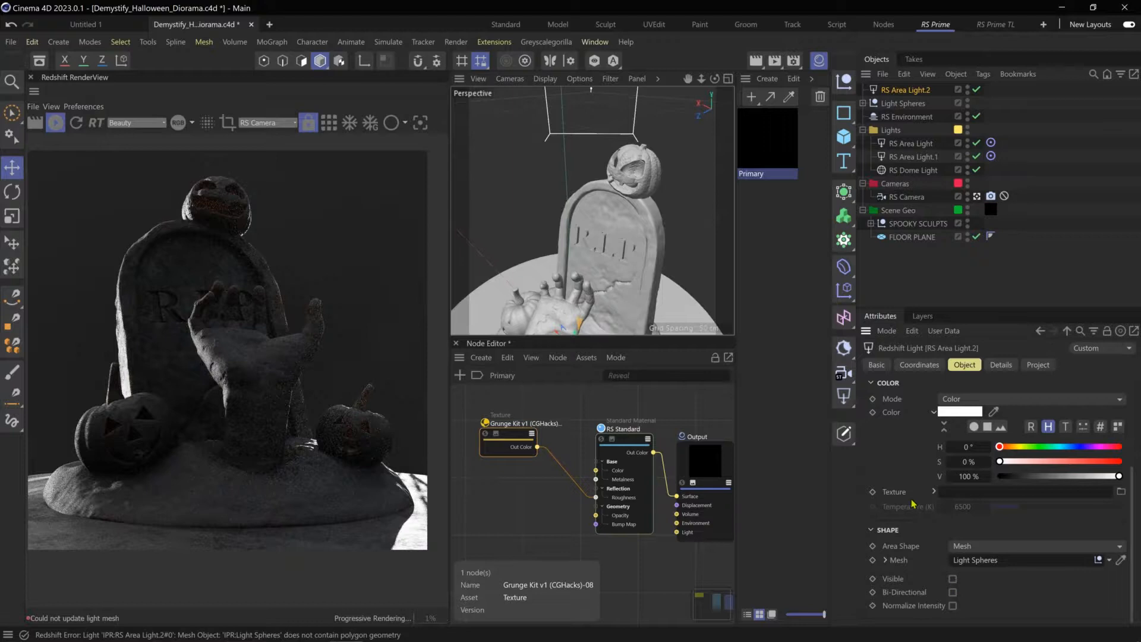
- Place RS Area Light.2 in the Lights group and turn on its Visible option
scroll(914, 504, "up", 3)
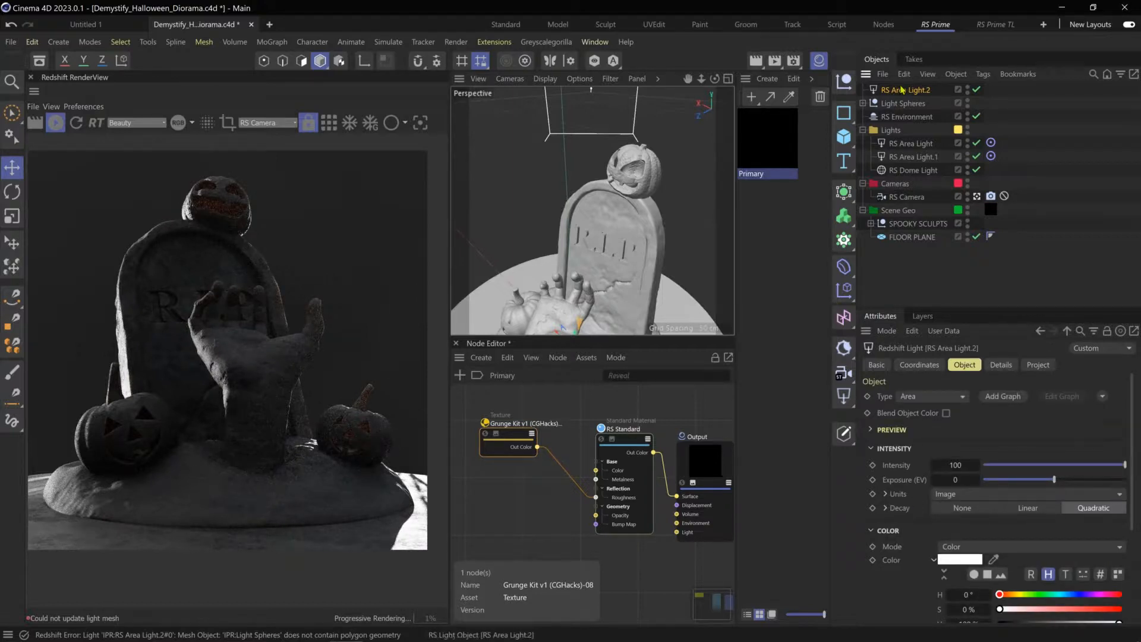
left_click_drag(905, 90, 909, 135)
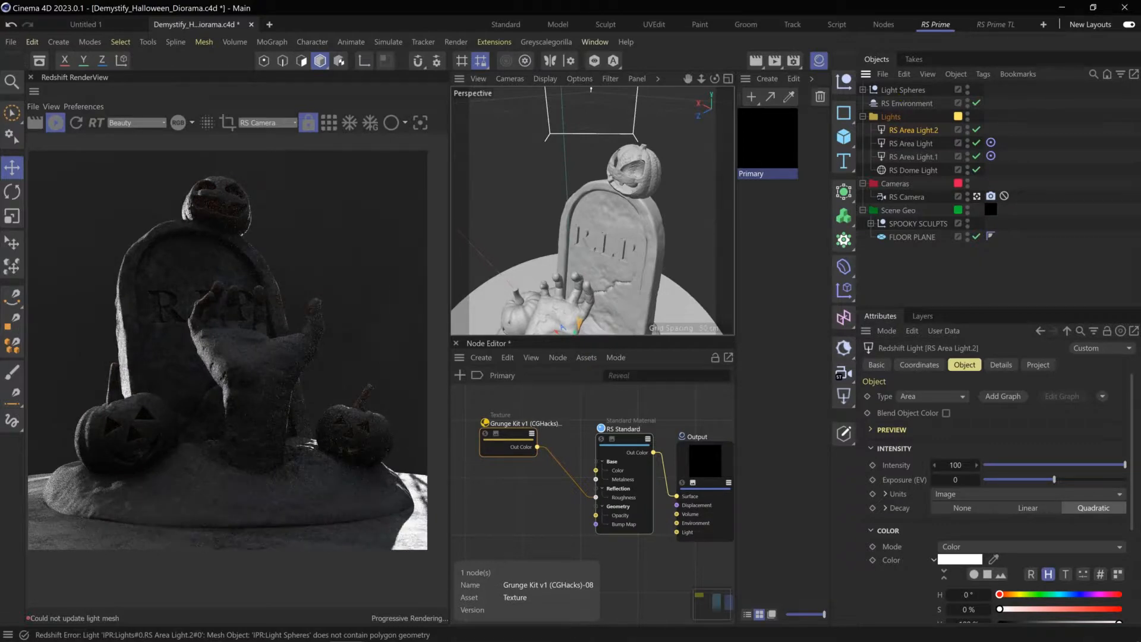
scroll(885, 443, "down", 3)
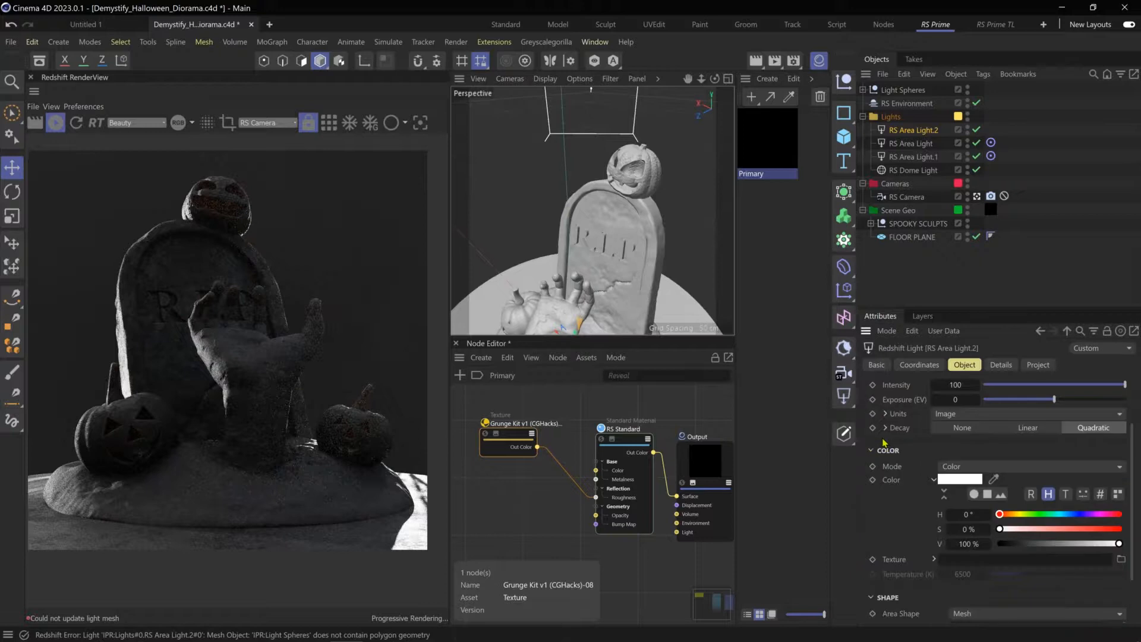
scroll(885, 443, "down", 3)
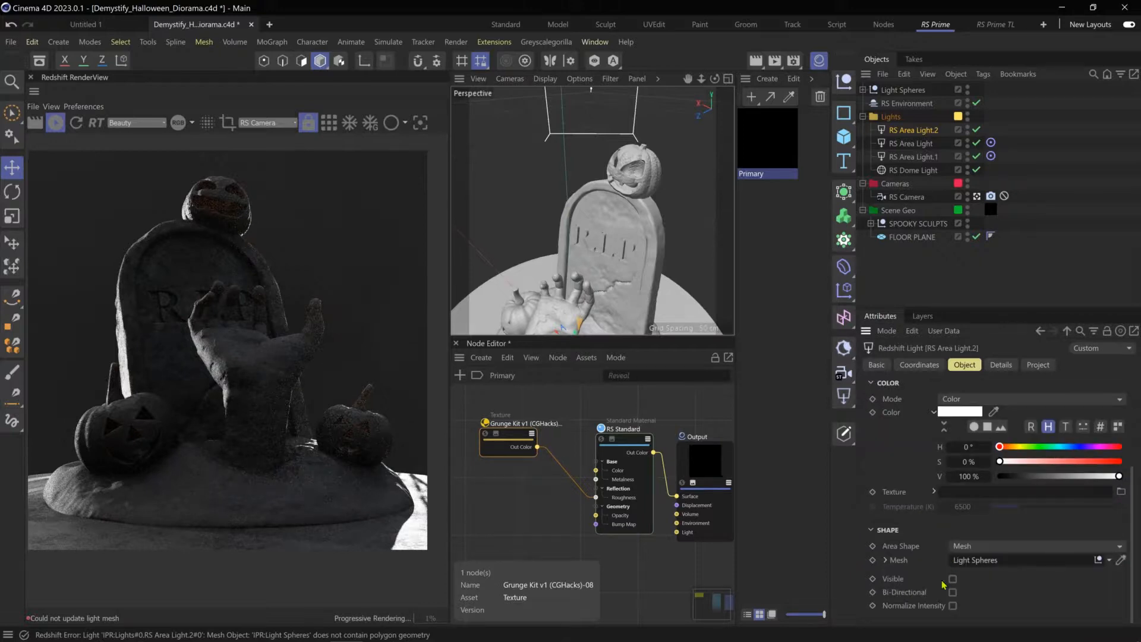
left_click(954, 580)
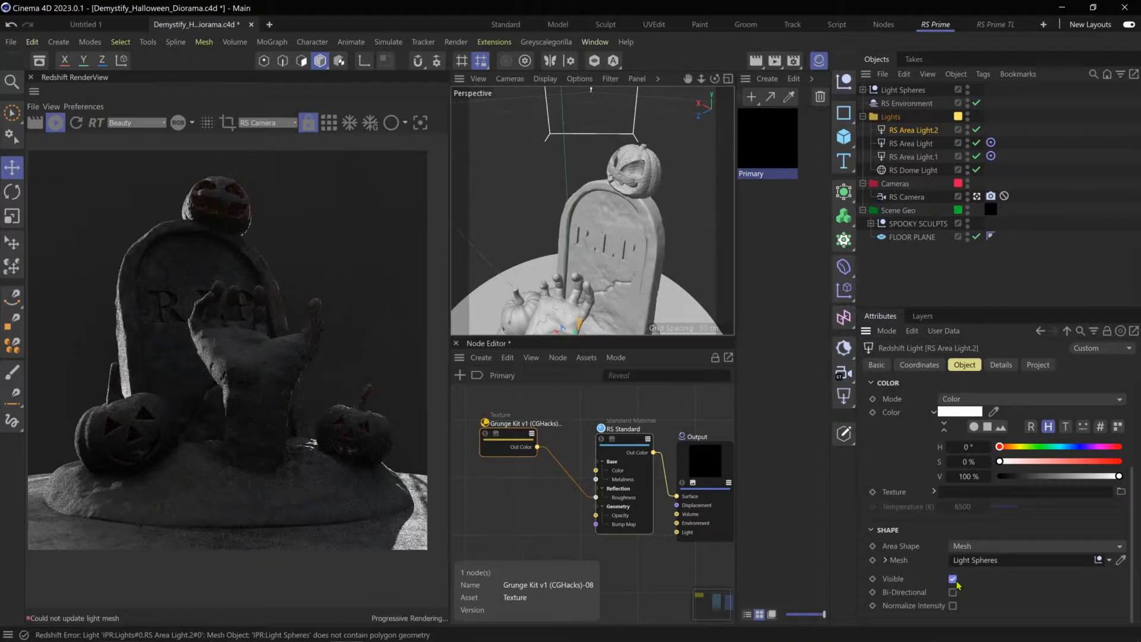
- Nudge the Light Spheres null vertically by about 1.5 cm and expand the group to list its spheres
left_click(902, 90)
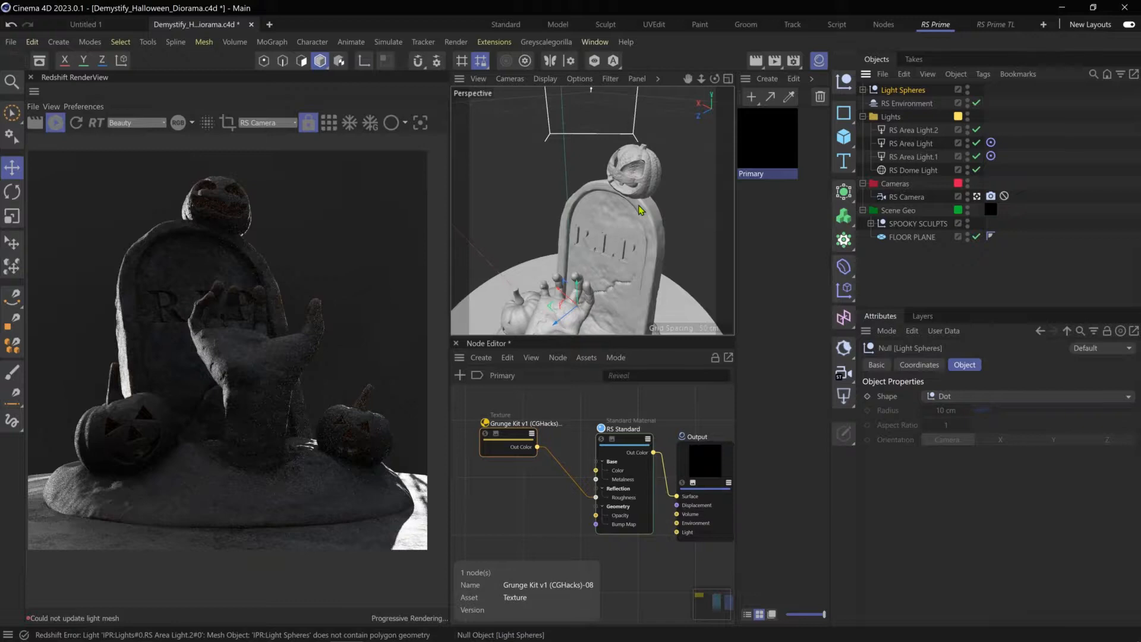
key("e")
left_click_drag(577, 284, 577, 285)
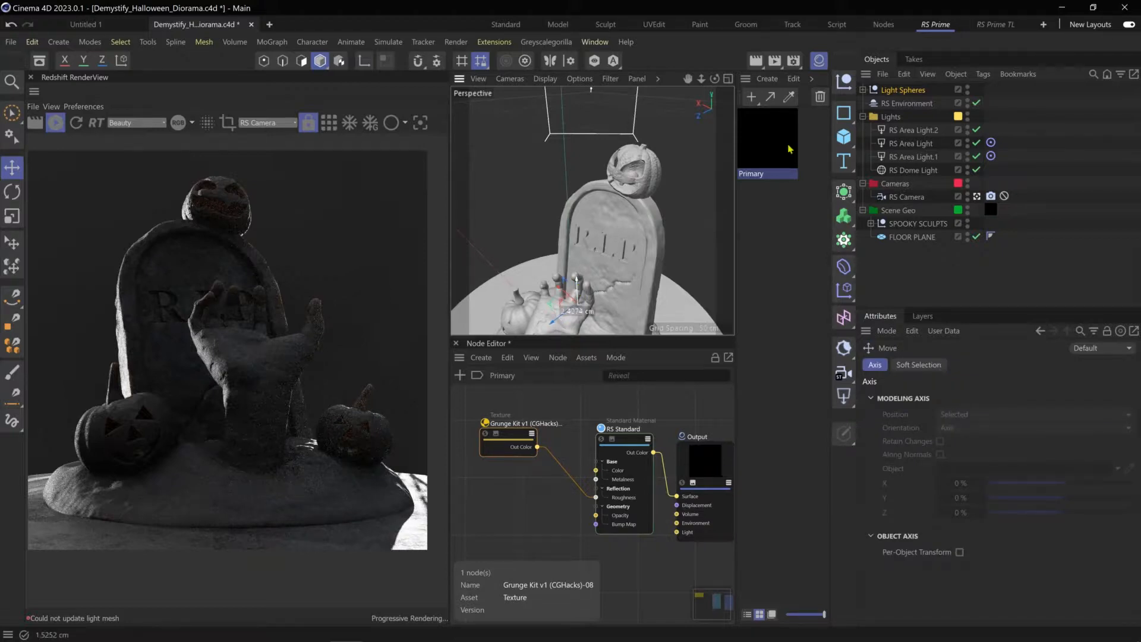
left_click(890, 105)
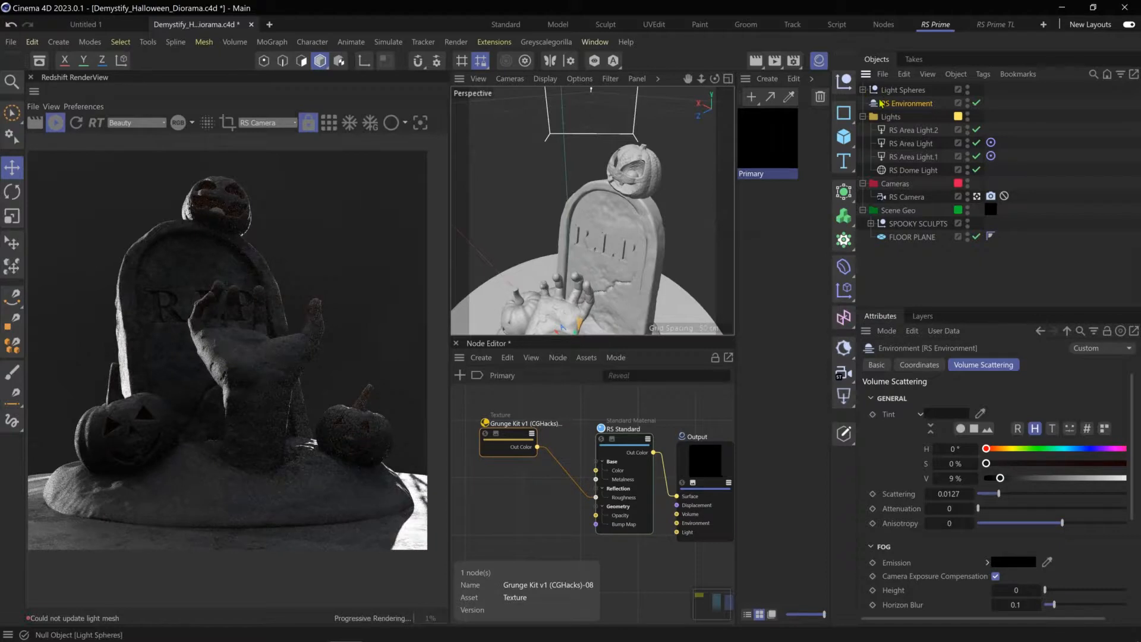
left_click(863, 89)
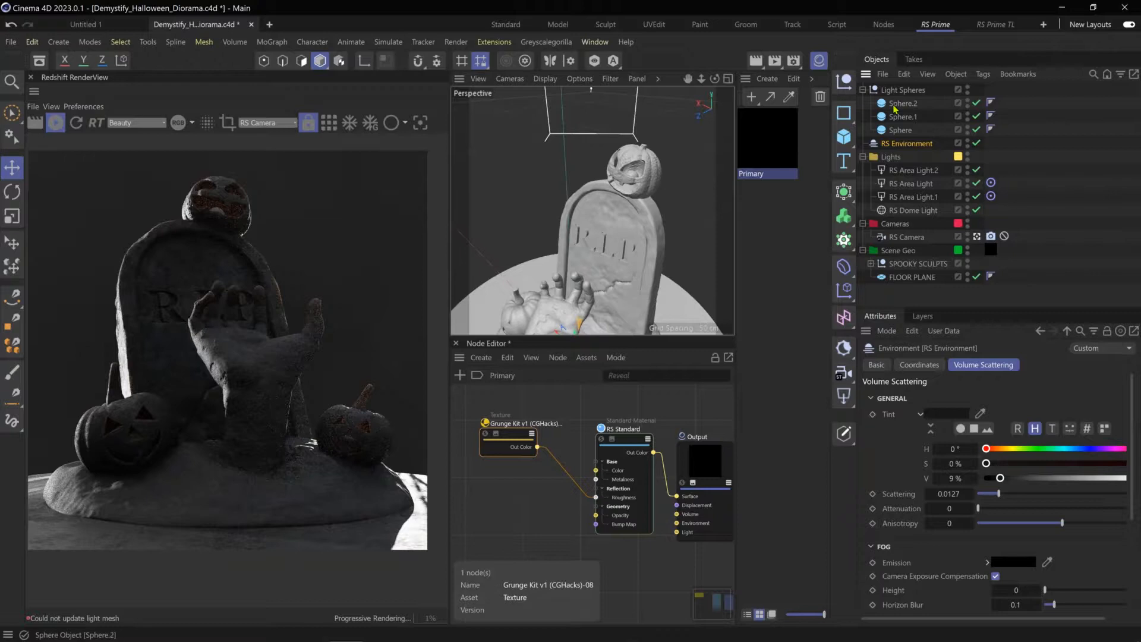
- Check the mesh link of RS Area Light.2 and raise the light's intensity to about 102
left_click(897, 91)
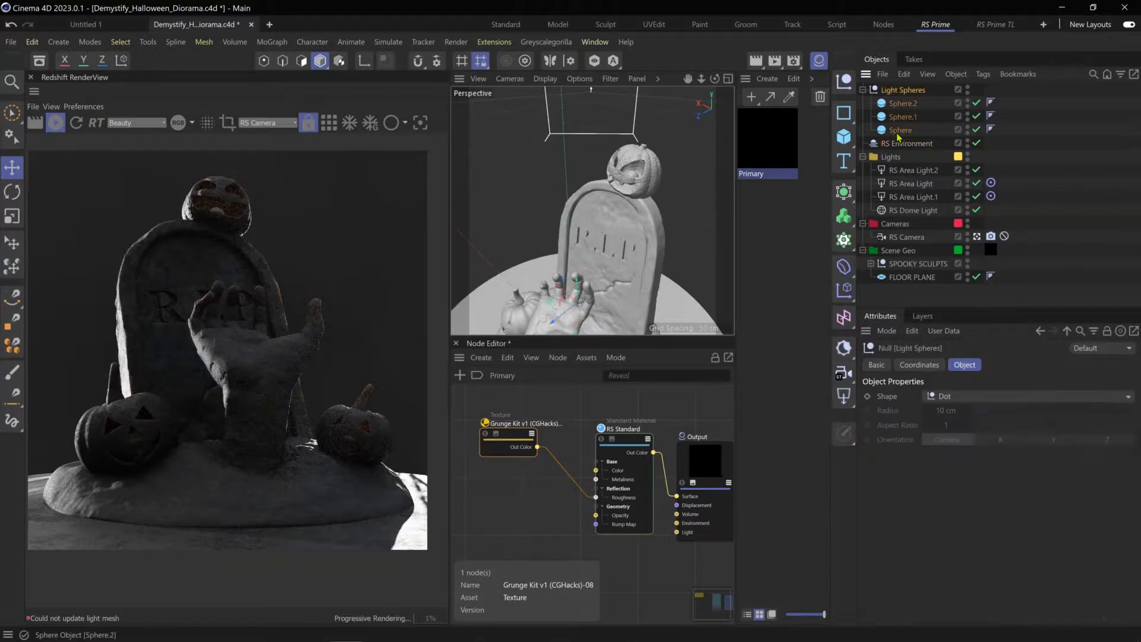
left_click(903, 143)
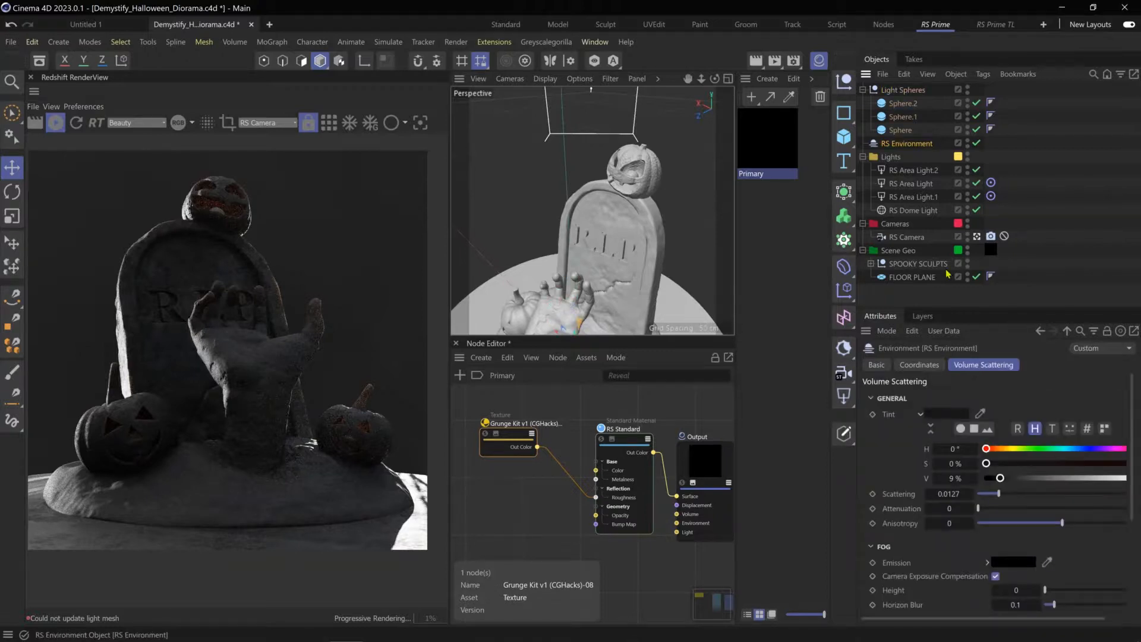
left_click(914, 170)
scroll(987, 588, "down", 5)
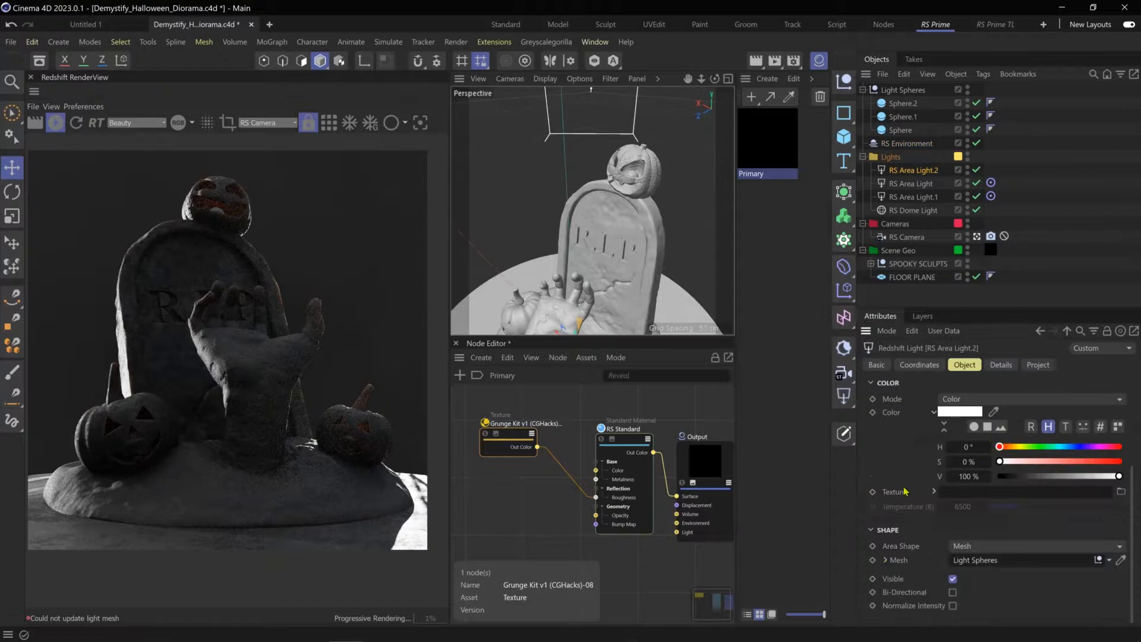
left_click(886, 560)
scroll(942, 538, "down", 3)
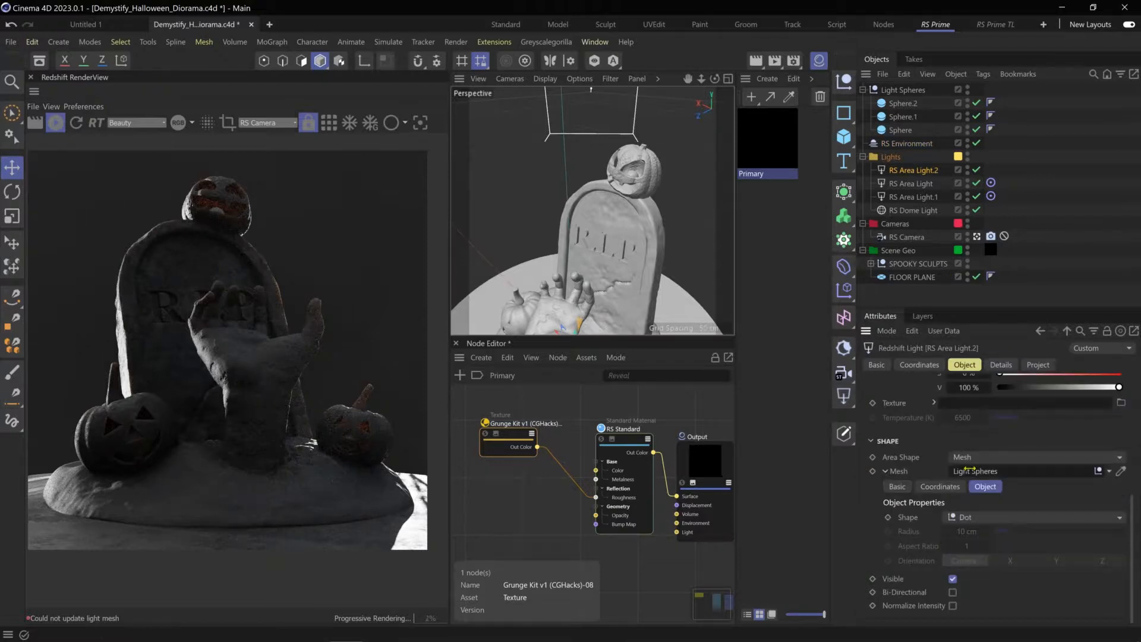
scroll(1112, 453, "up", 5)
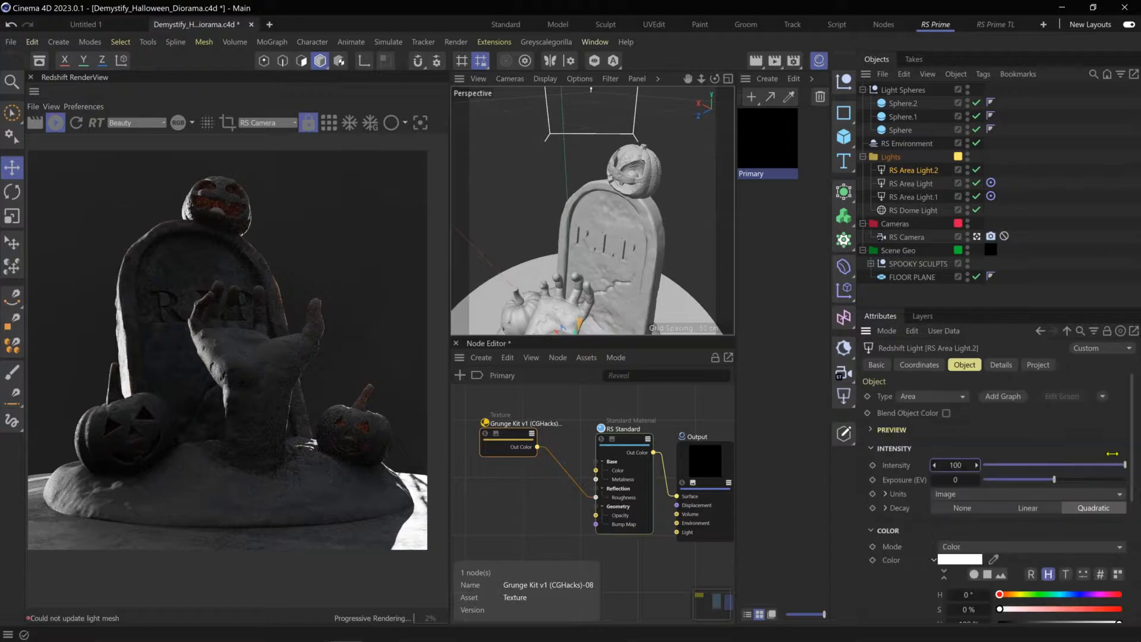
left_click_drag(1113, 454, 1118, 453)
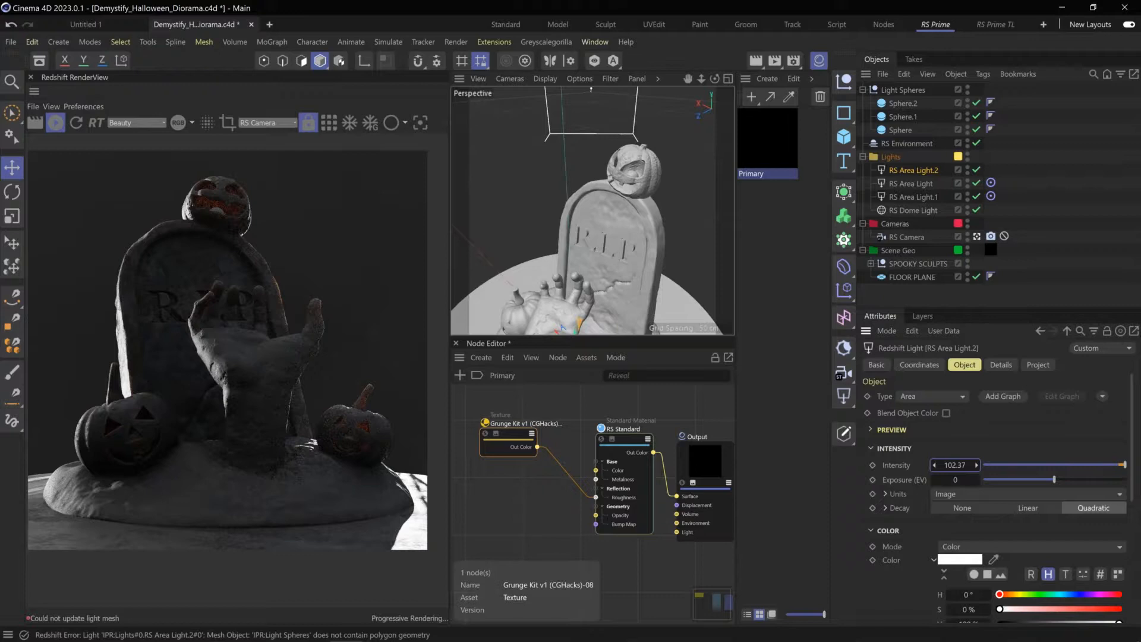
- Try RS Area Light.2 with Normalize Intensity turned on
scroll(953, 607, "down", 5)
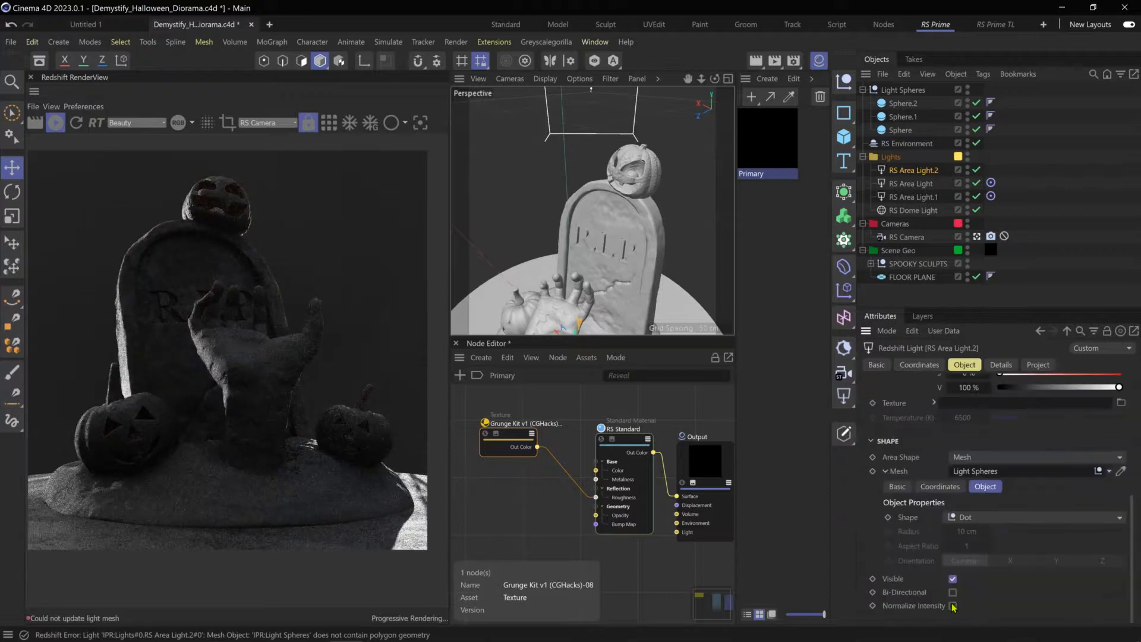
left_click(954, 606)
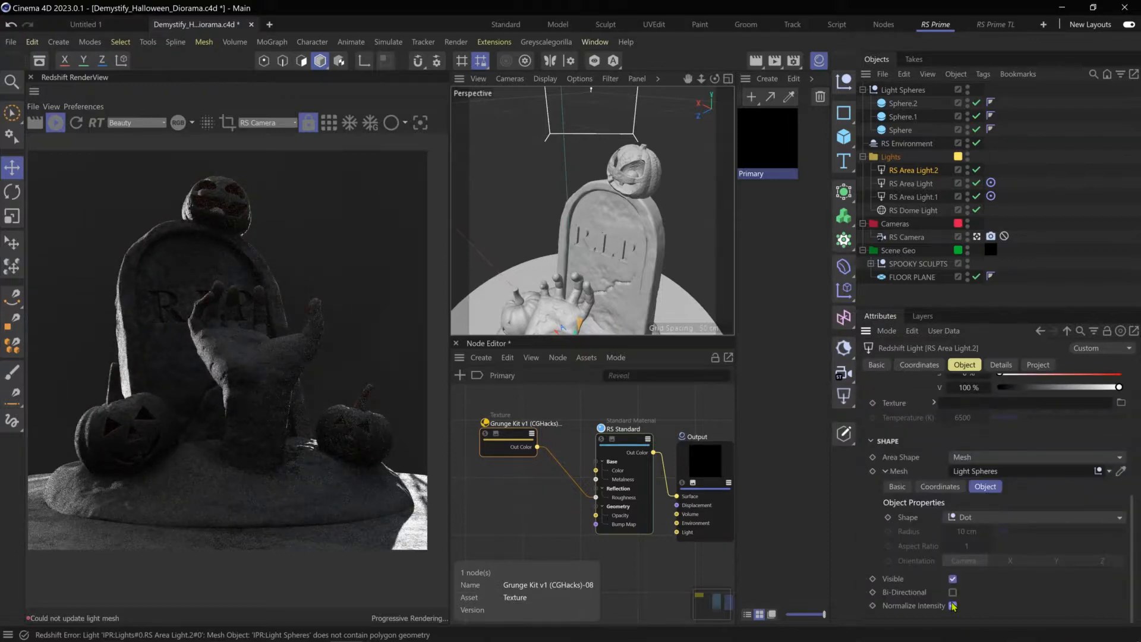
left_click(953, 605)
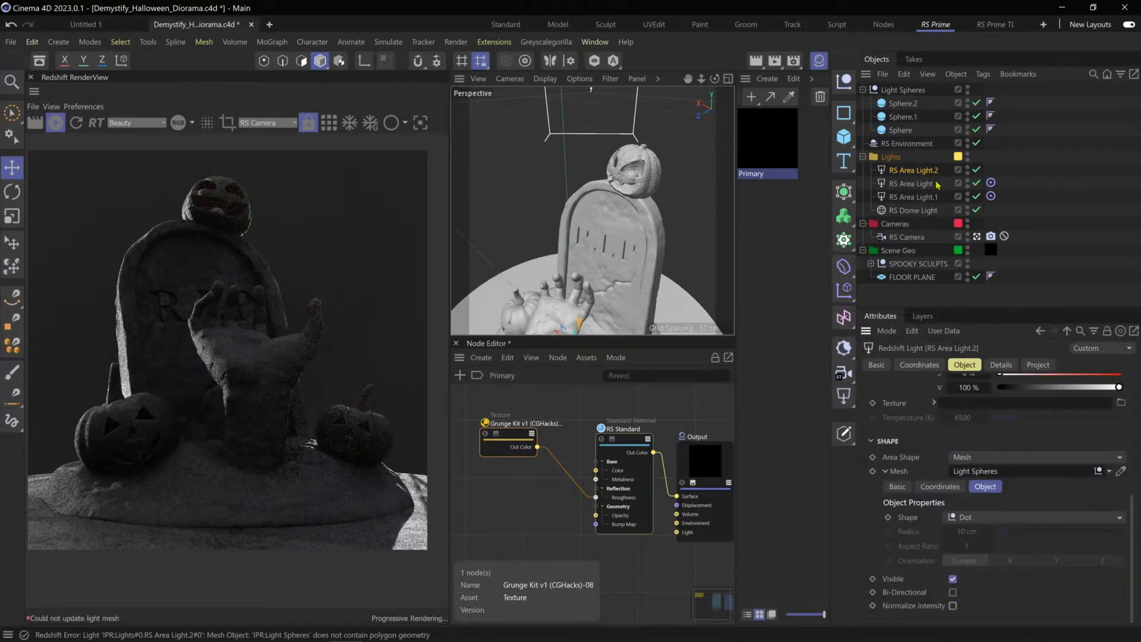
left_click(899, 104)
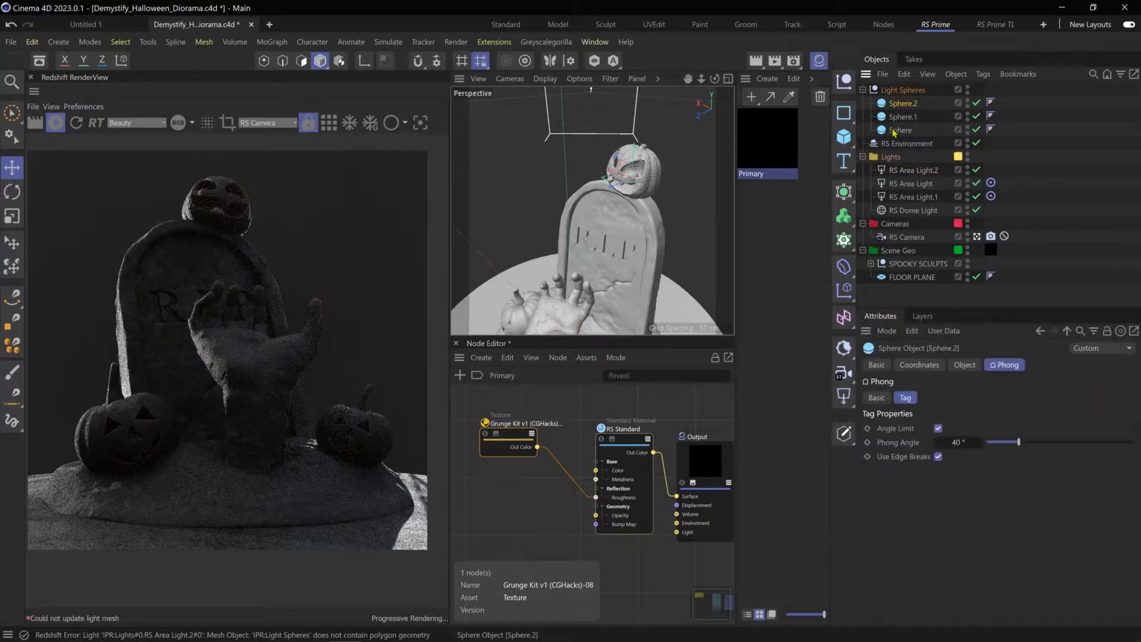
left_click(889, 92)
right_click(888, 94)
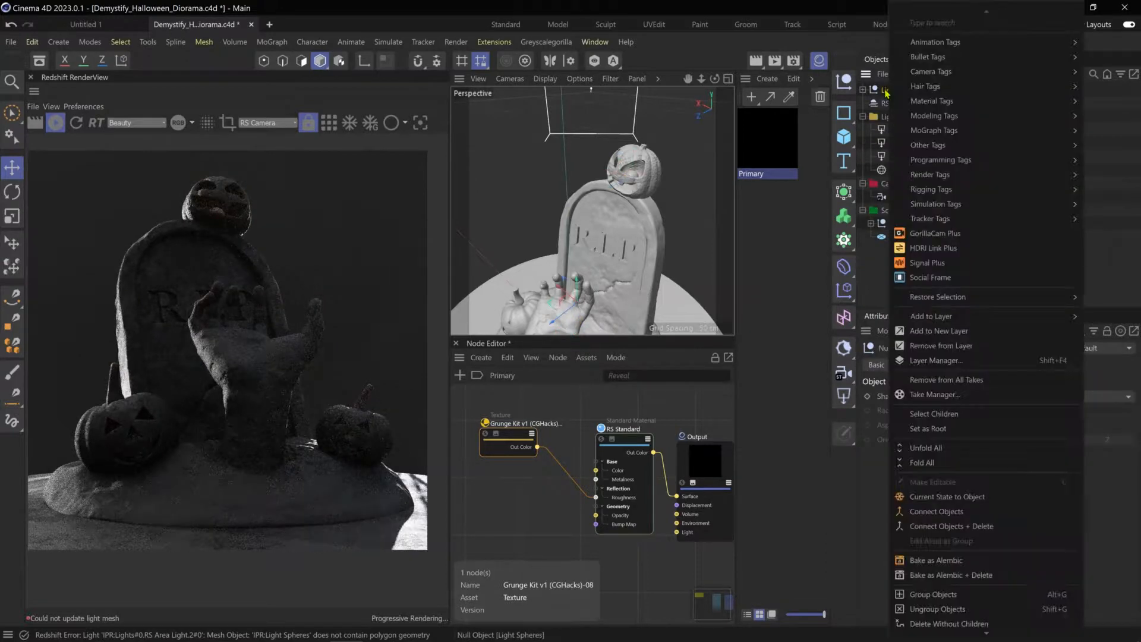
left_click(888, 94)
right_click(888, 94)
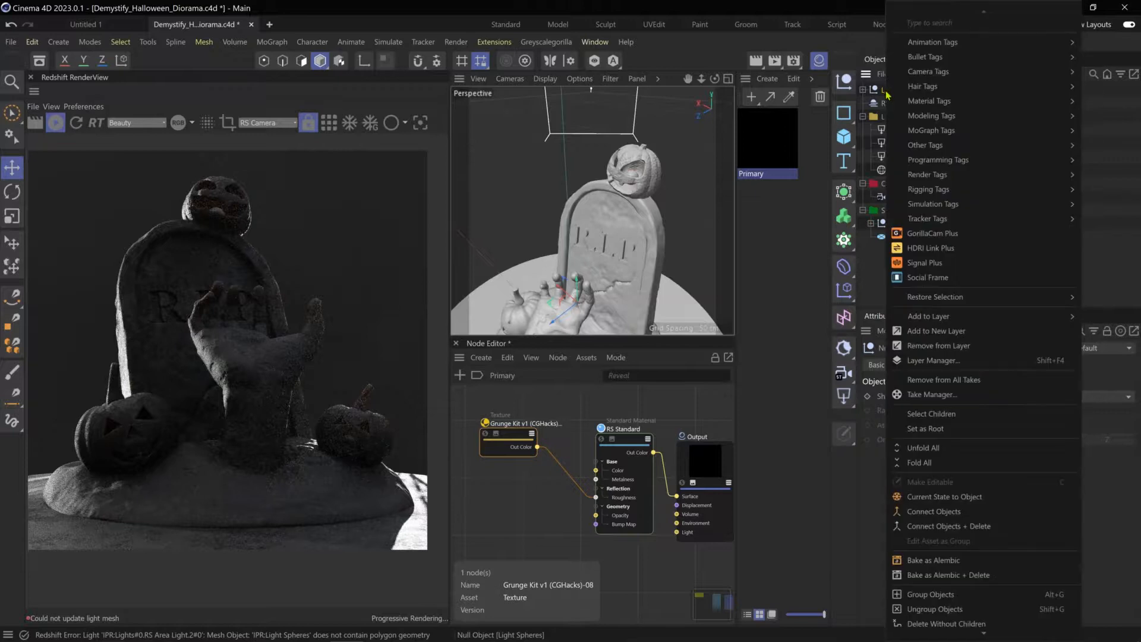
left_click(844, 217)
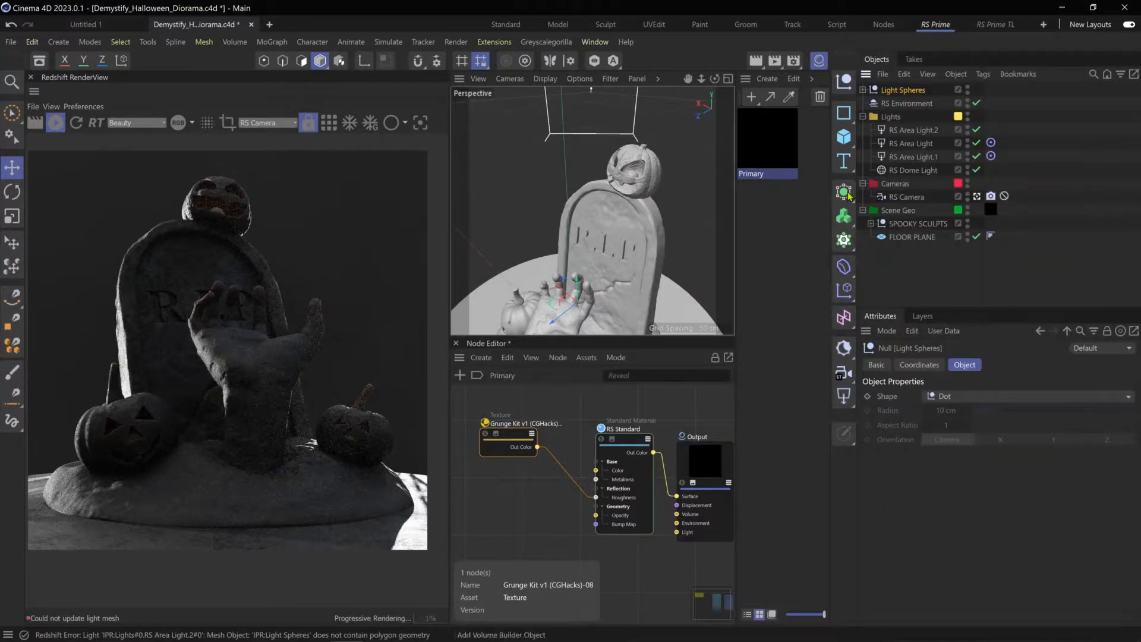
left_click(844, 191)
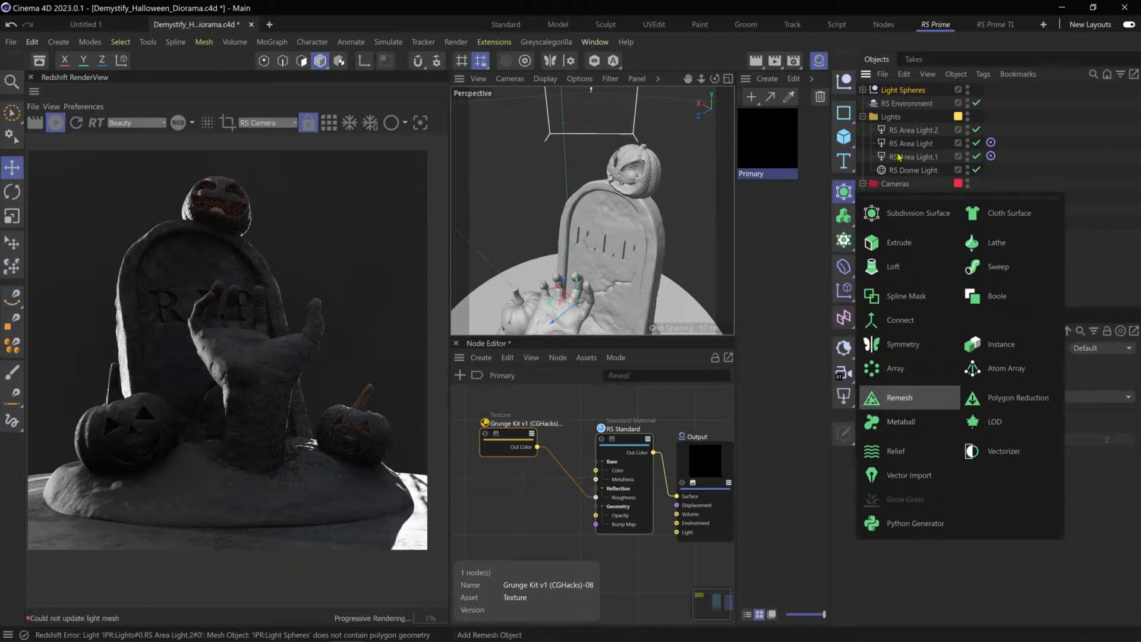
left_click(863, 90)
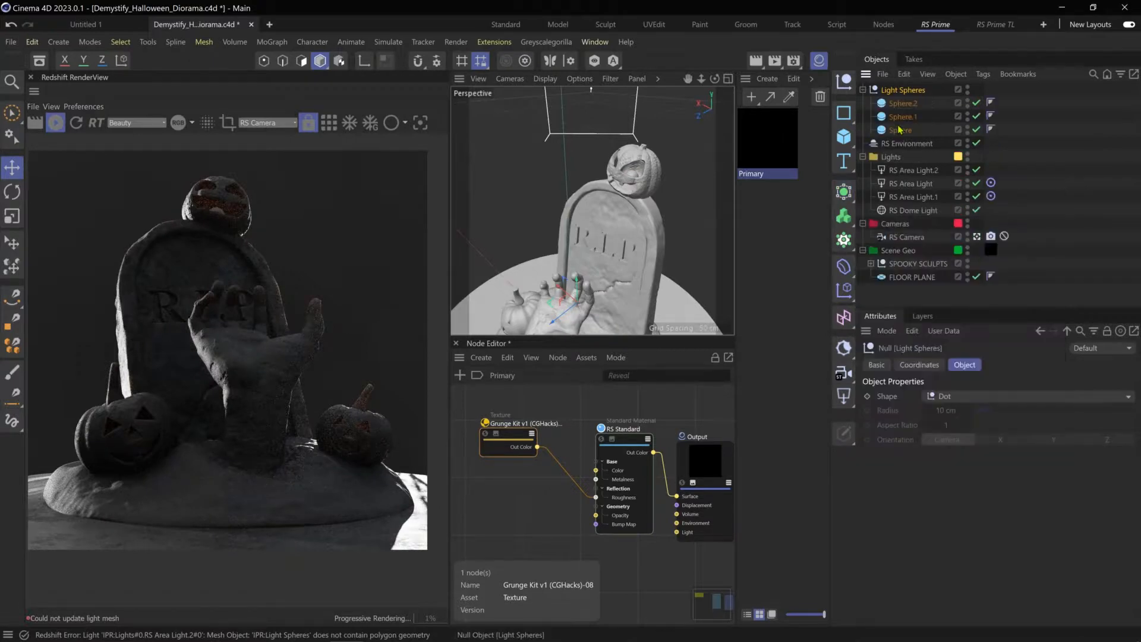
- Merge the Light Spheres null and its three spheres into one polygon object using Connect Objects + Delete
left_click(900, 130)
left_click(903, 101, "shift")
left_click(902, 90, "shift")
left_click(898, 131, "shift")
right_click(898, 130)
left_click(950, 527)
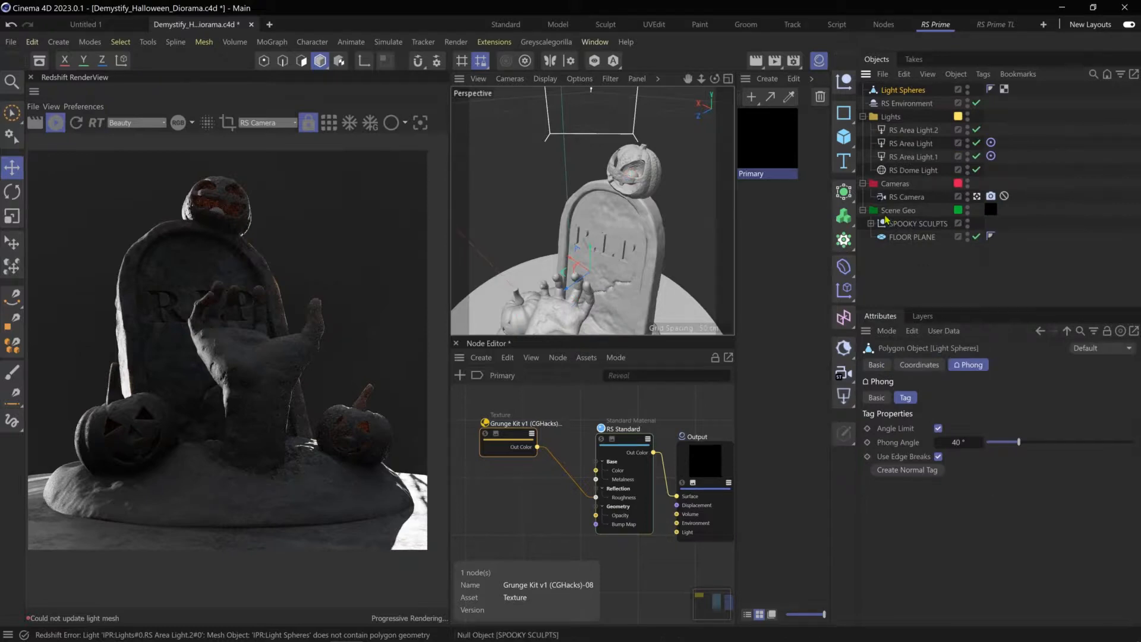
- Assign the merged Light Spheres polygon object as the mesh of RS Area Light.2
left_click(906, 132)
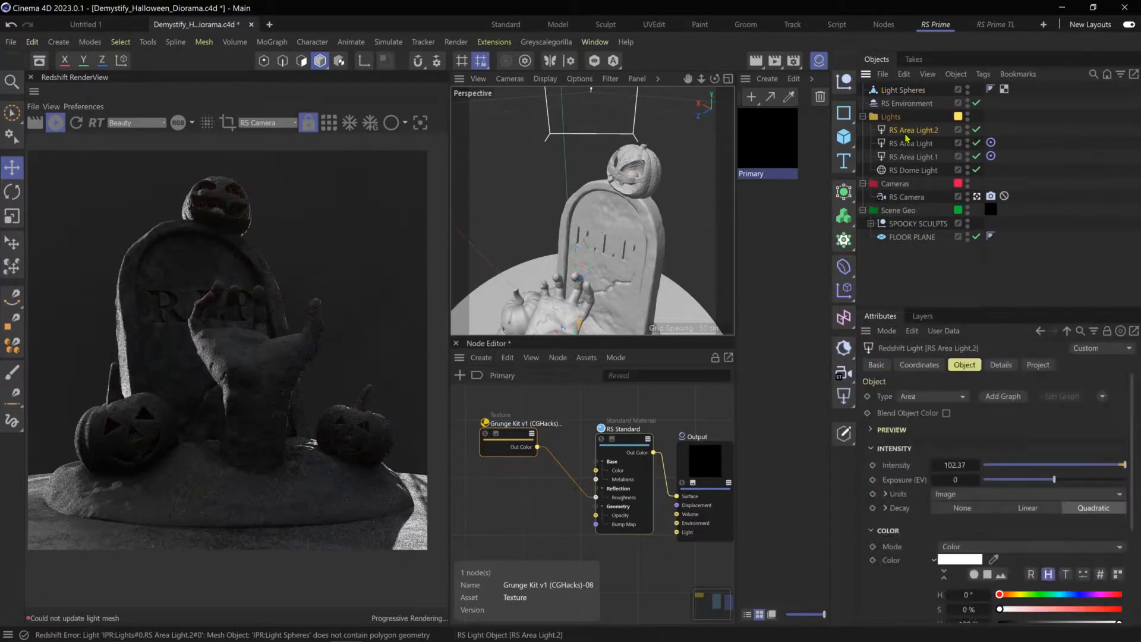
left_click_drag(903, 90, 1008, 562)
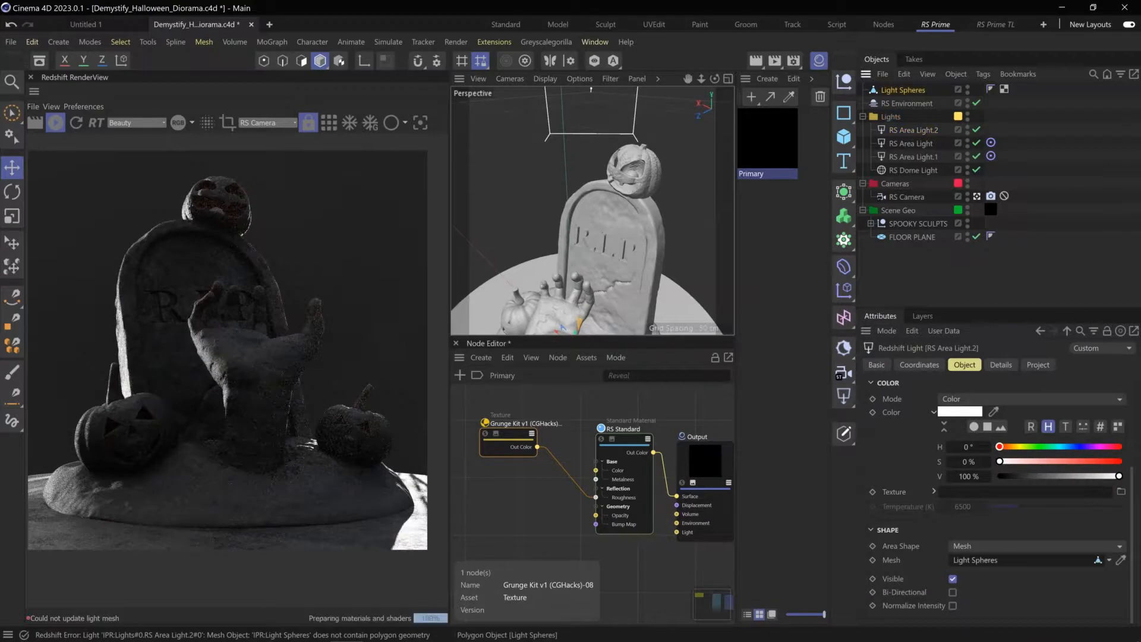
scroll(869, 437, "up", 5)
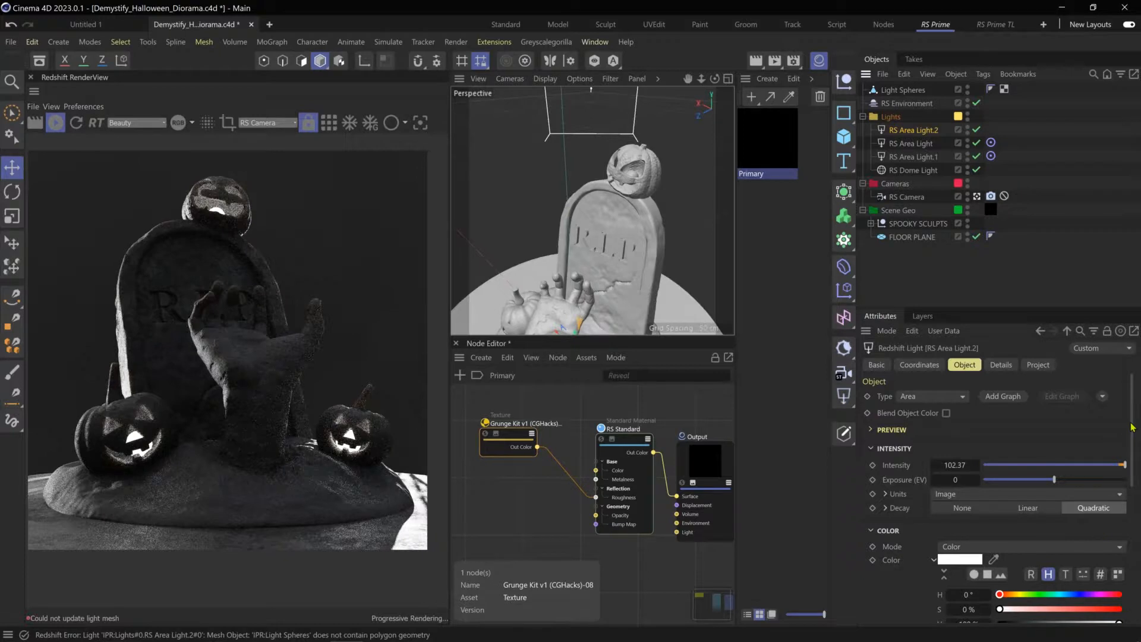
- Tint RS Area Light.2 a warm yellow-orange with hue 36° and saturation 62%
scroll(1130, 468, "down", 1)
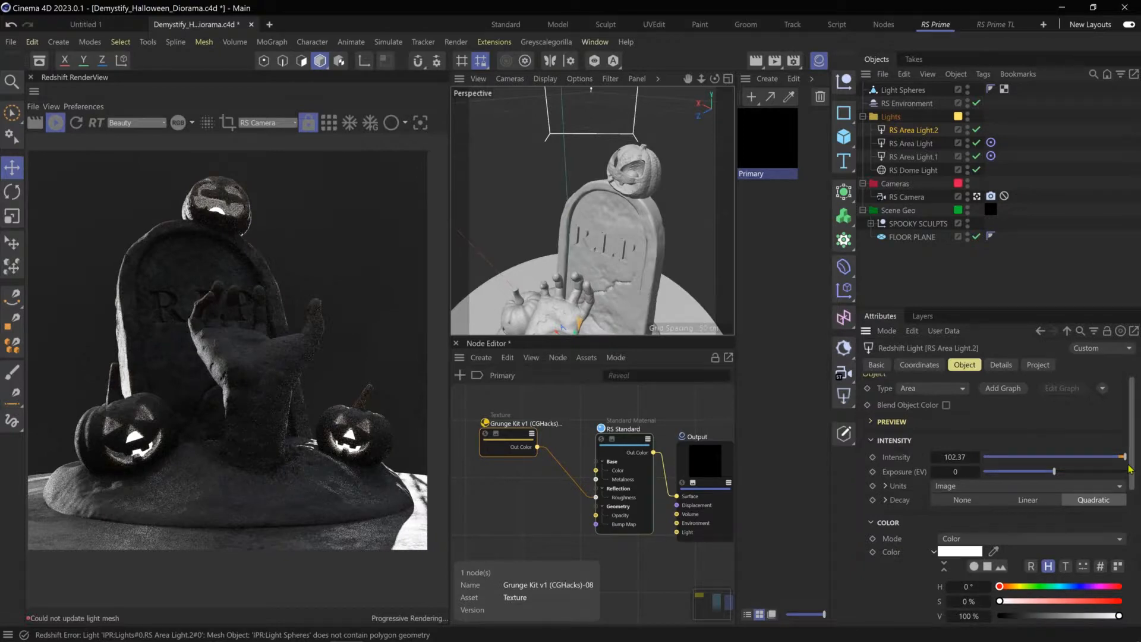
scroll(1130, 468, "down", 3)
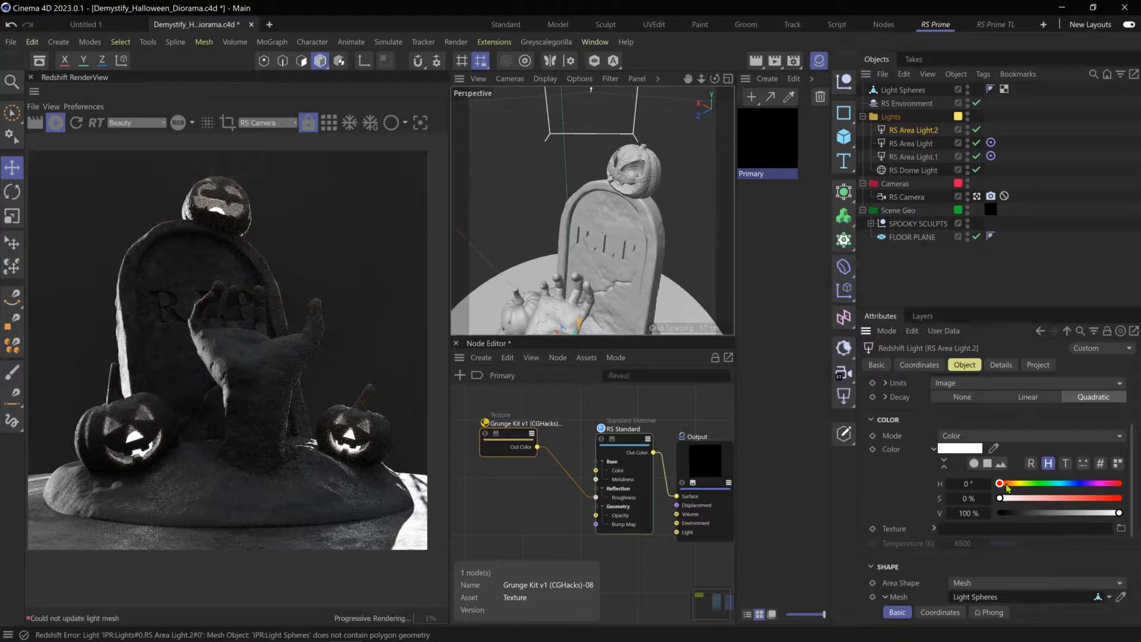
left_click_drag(1006, 486, 1009, 489)
left_click_drag(1009, 489, 1005, 484)
left_click(1046, 498)
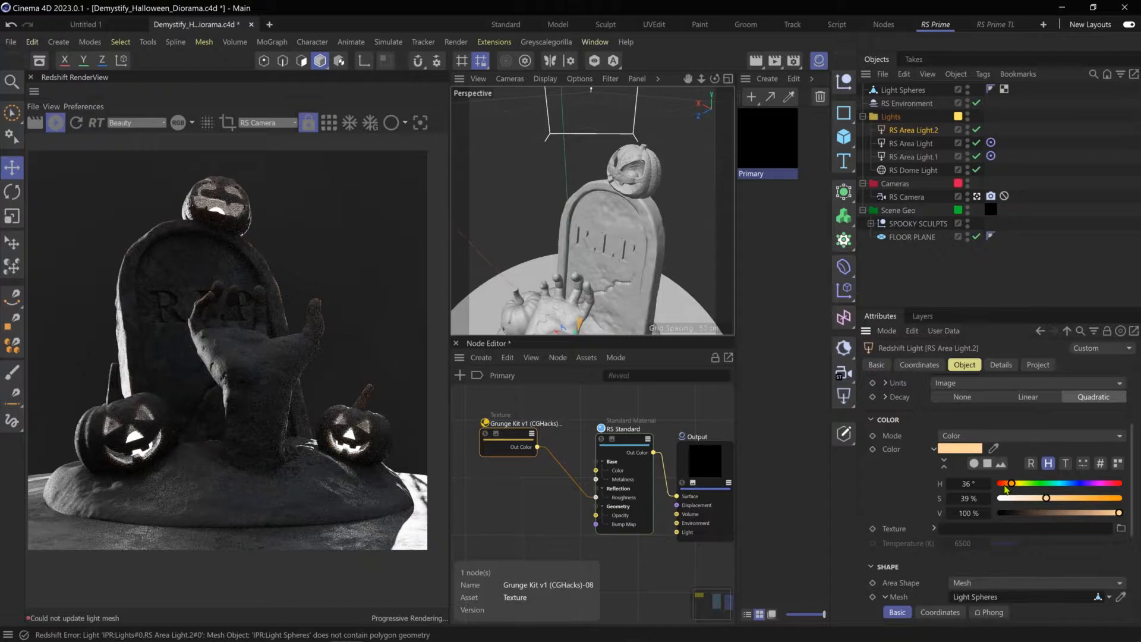
left_click(1074, 498)
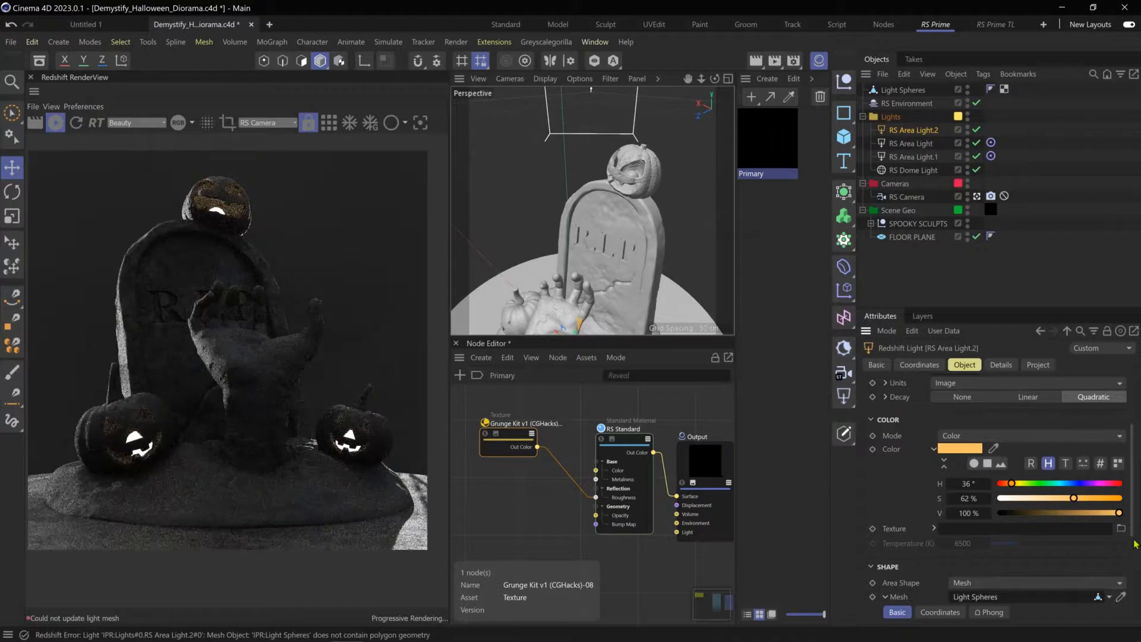
- Turn off the Visible option of RS Area Light.2 so the spheres themselves are hidden in the render
scroll(935, 586, "down", 5)
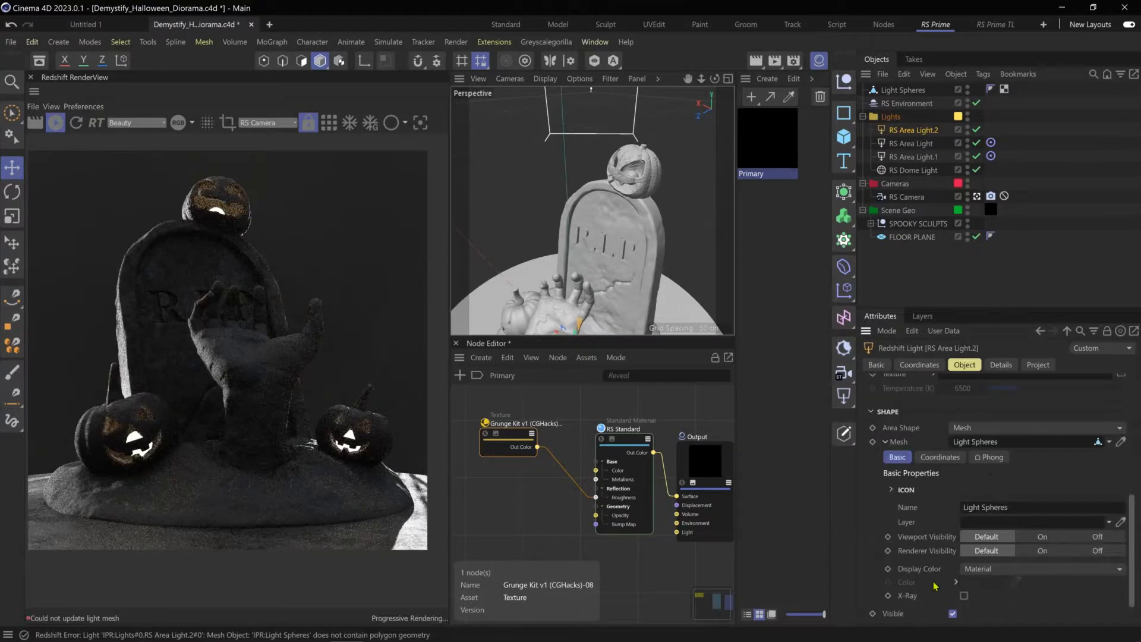
scroll(935, 585, "down", 2)
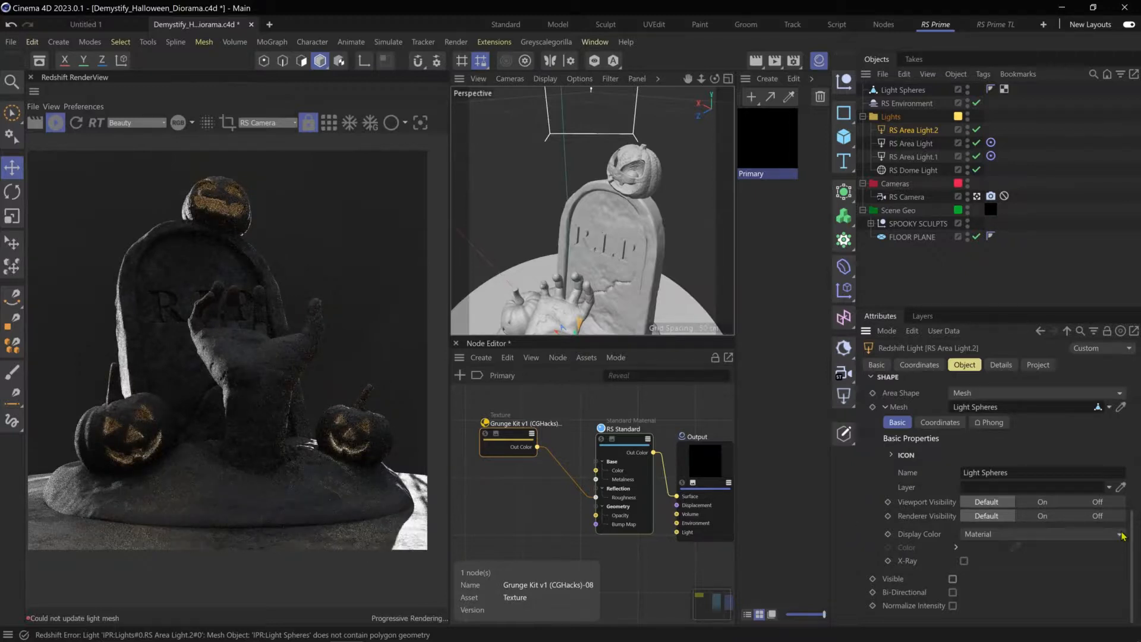
scroll(1134, 485, "up", 4)
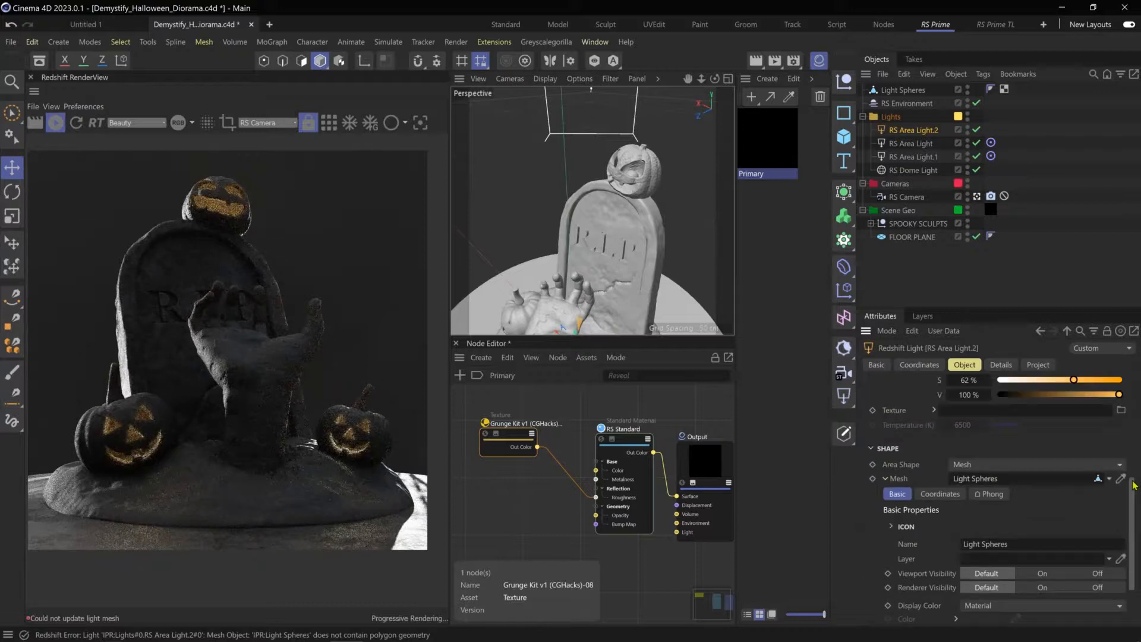
- Set the color of RS Area Light.2 to a deeper orange with hue 26° and saturation 85%
left_click_drag(1134, 485, 1139, 428)
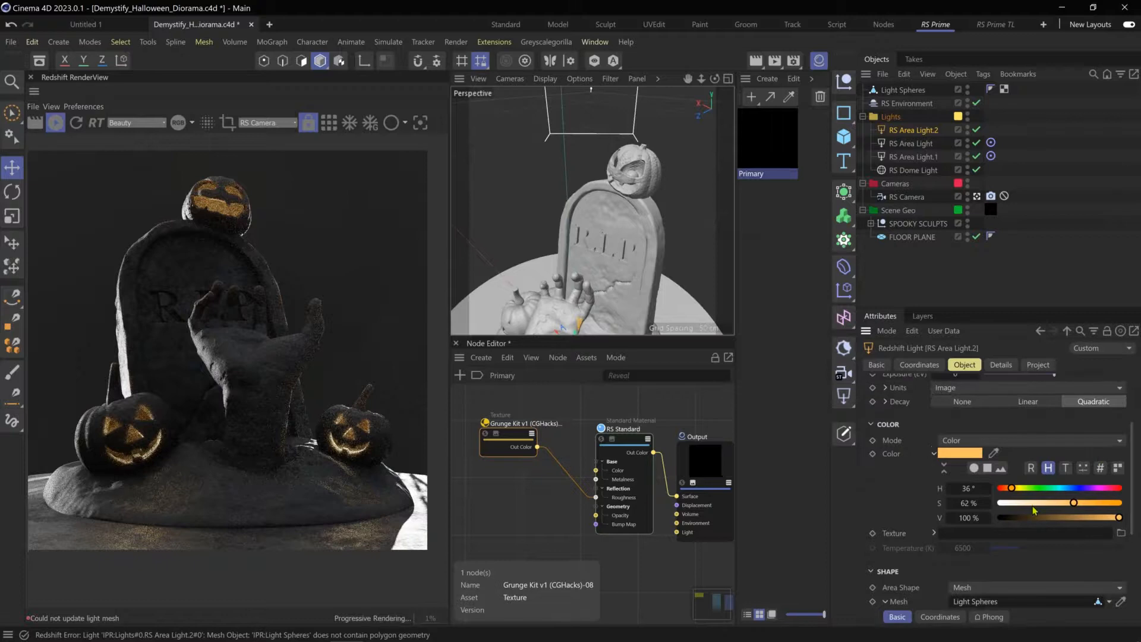
left_click_drag(1002, 492, 1008, 493)
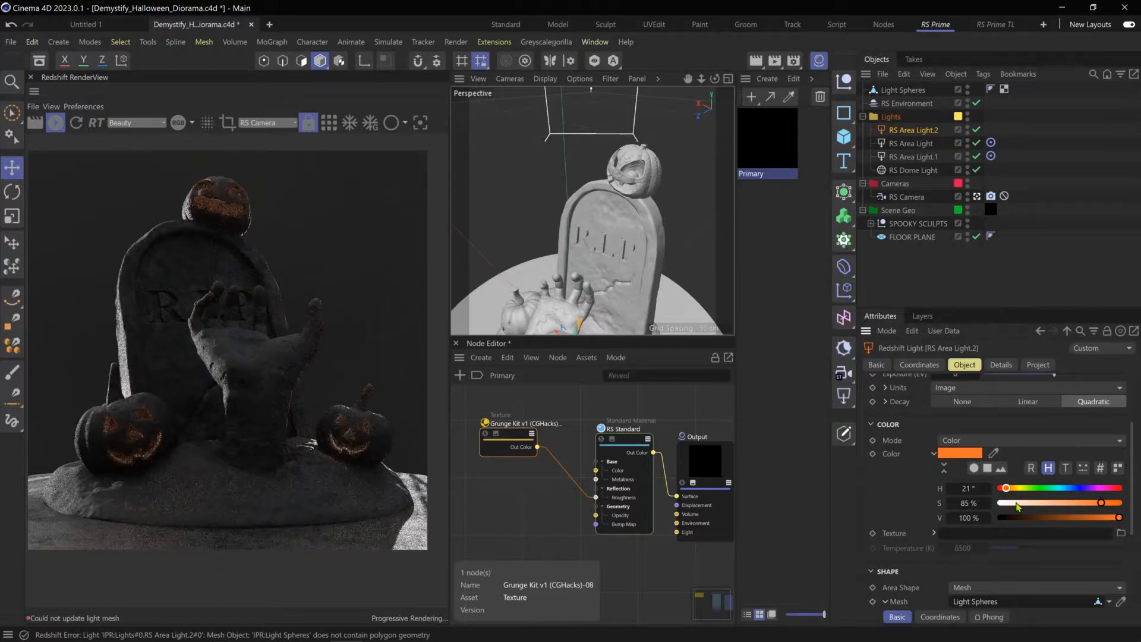
left_click(1009, 488)
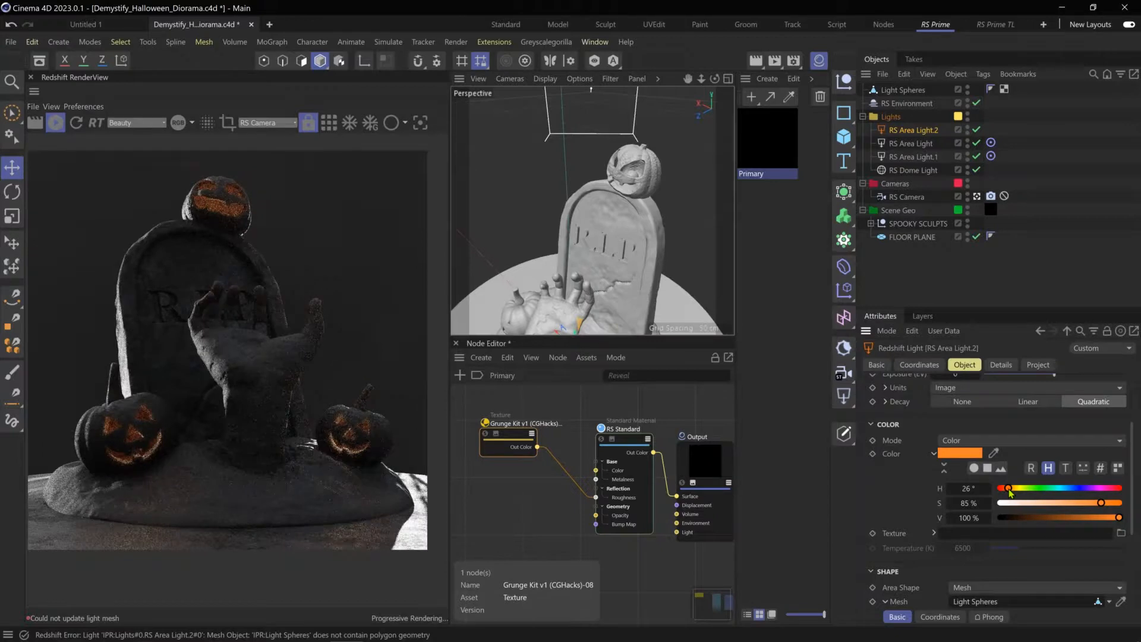
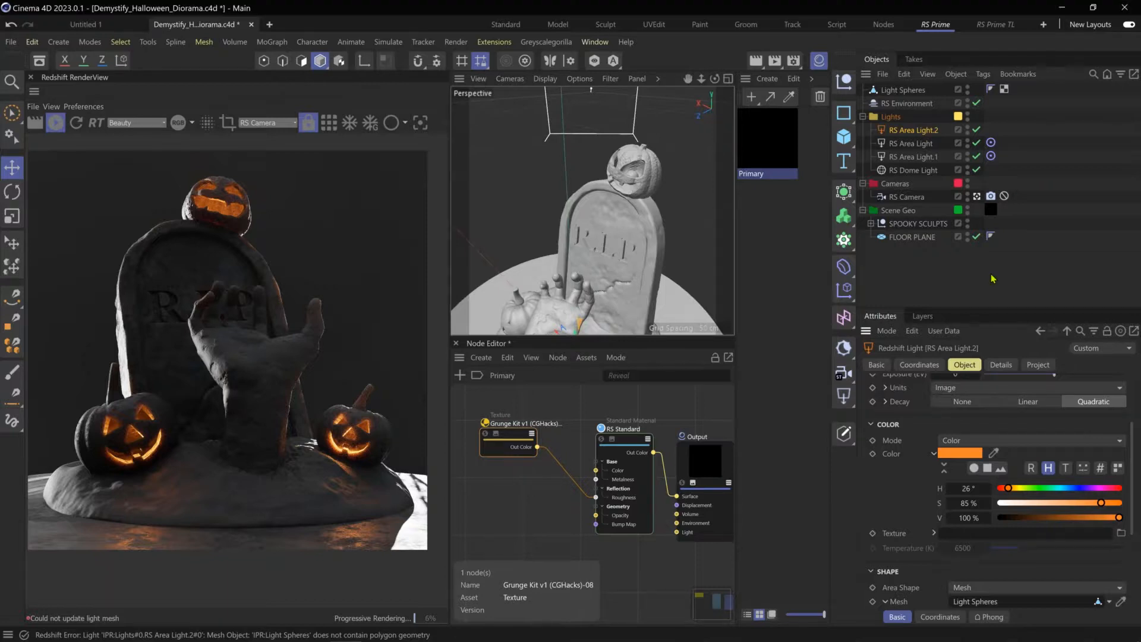
- Restore the RS Prime layout with its material list and show the Primary material's graph in the Node Editor
left_click(903, 91)
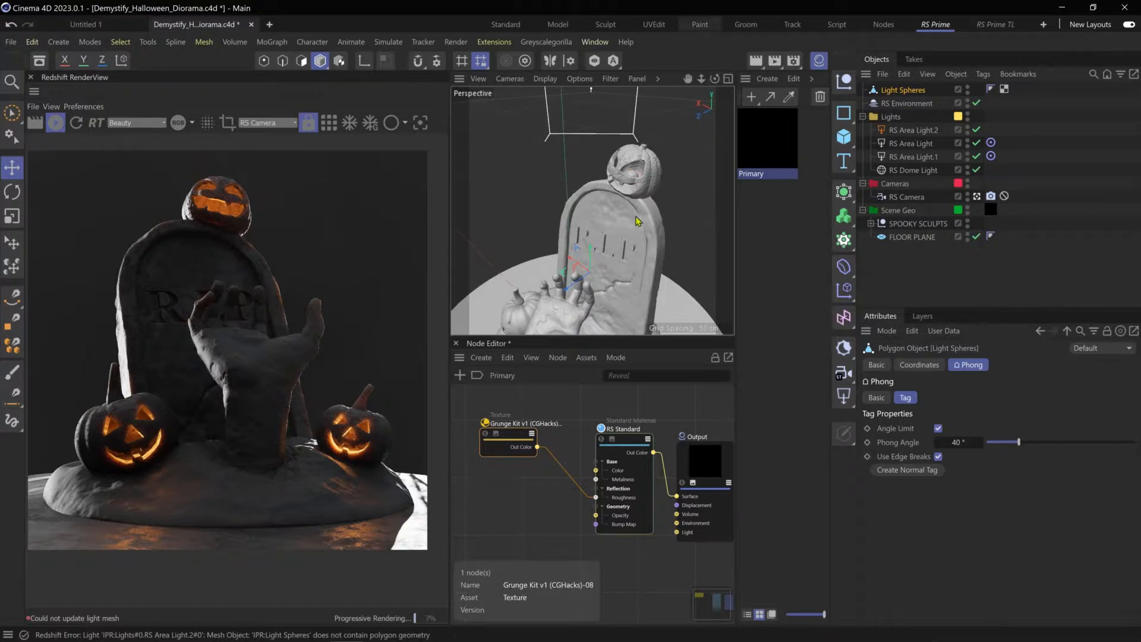
left_click(699, 24)
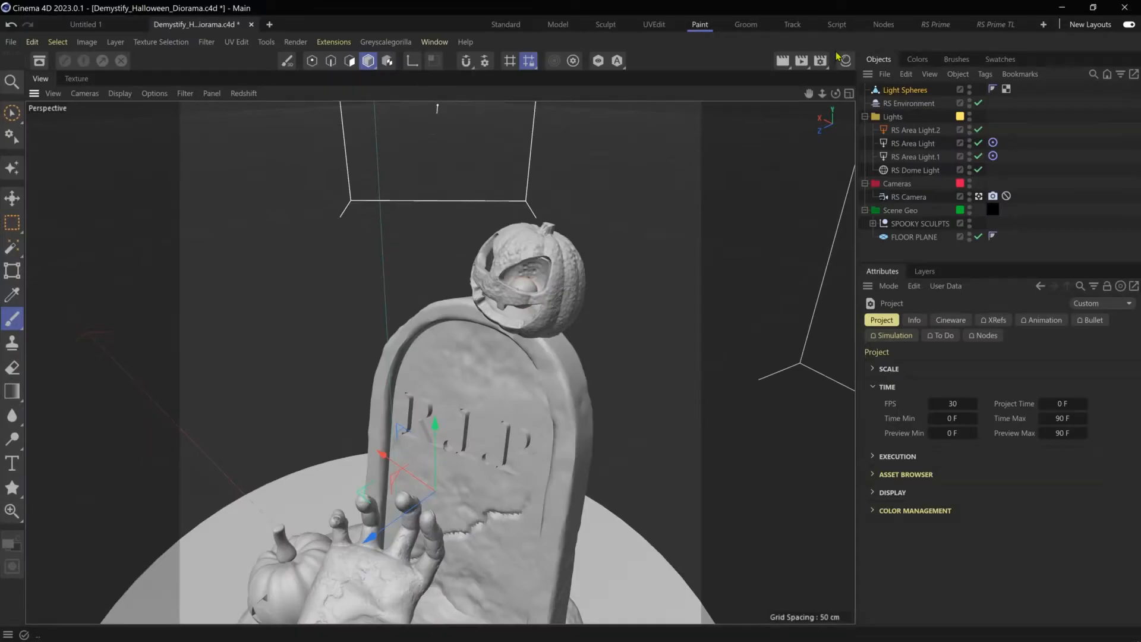
left_click(935, 26)
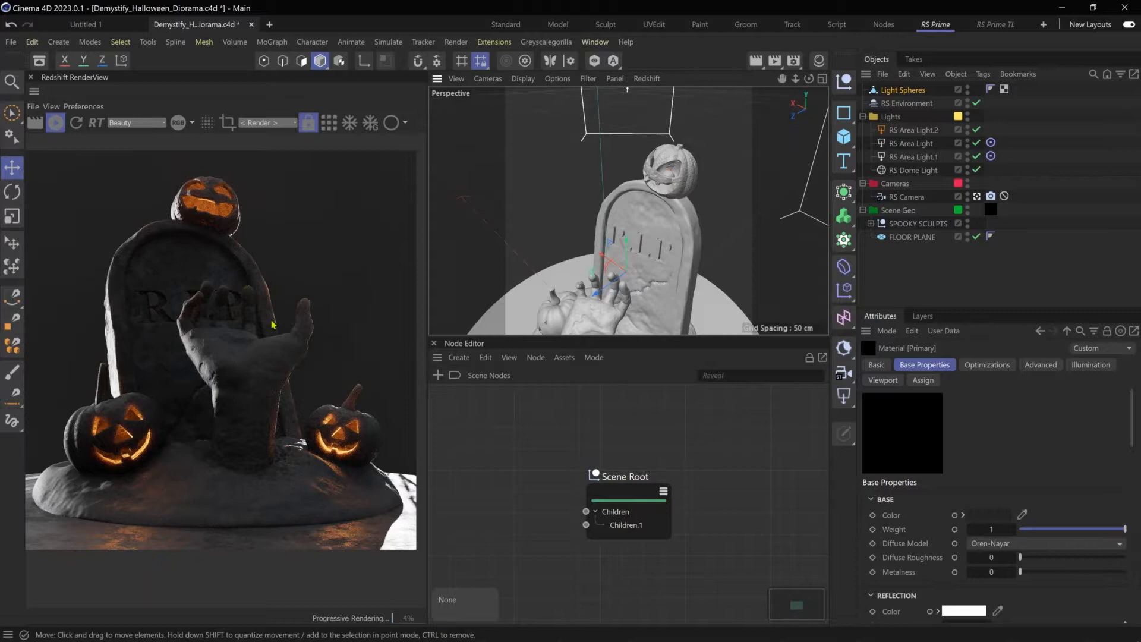
left_click(806, 55)
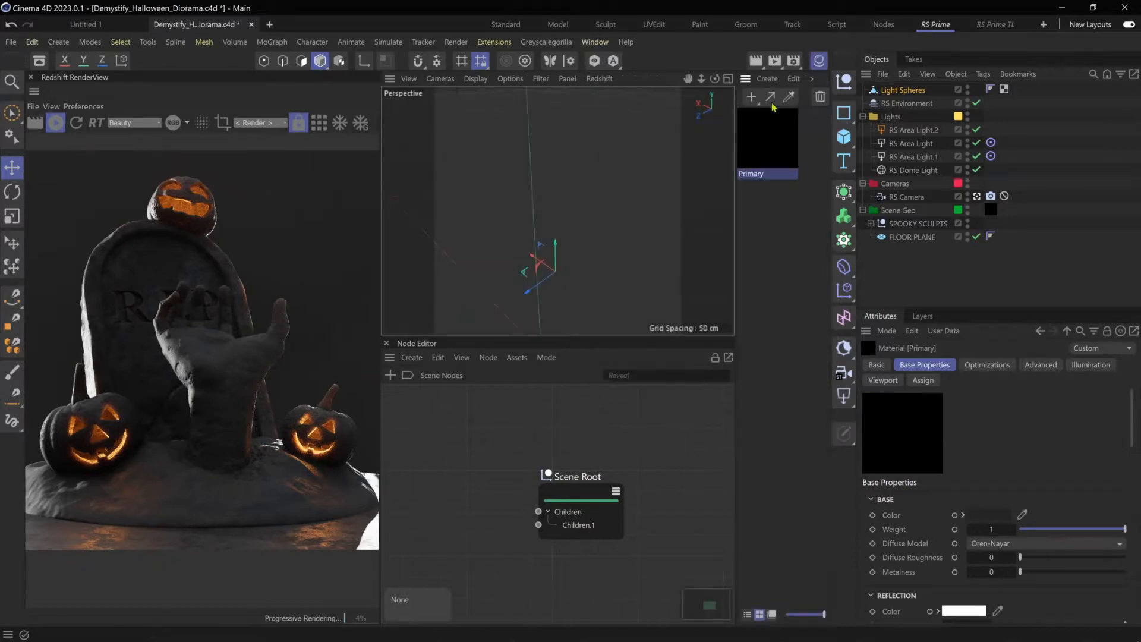
left_click(776, 161)
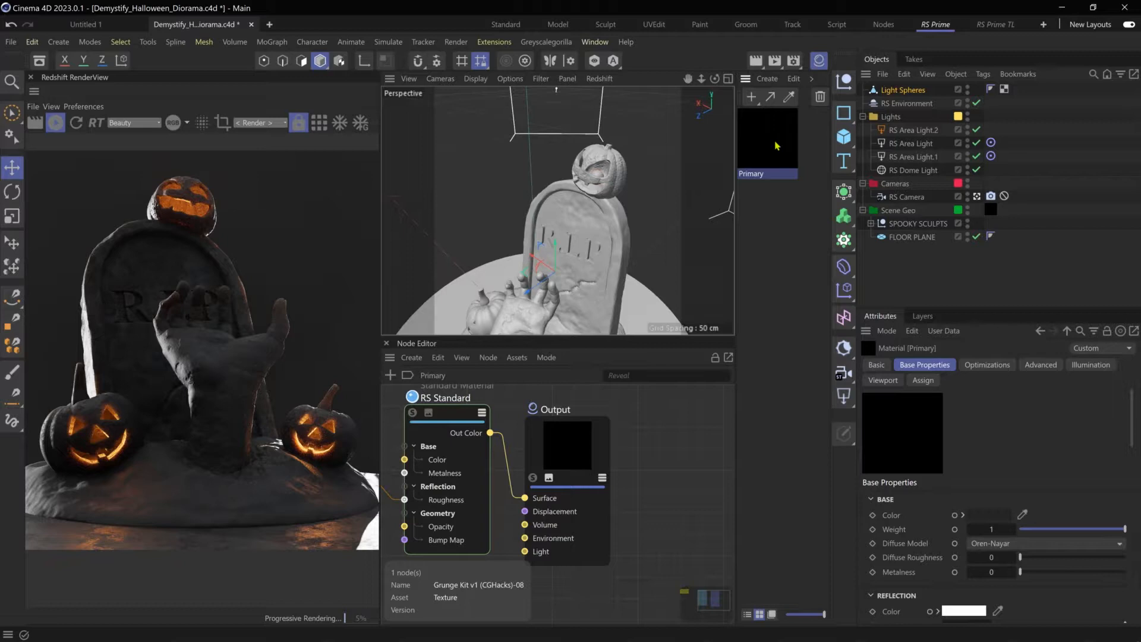
- Duplicate the Primary material and rename the copy Hand
left_click_drag(775, 142, 752, 249, "ctrl")
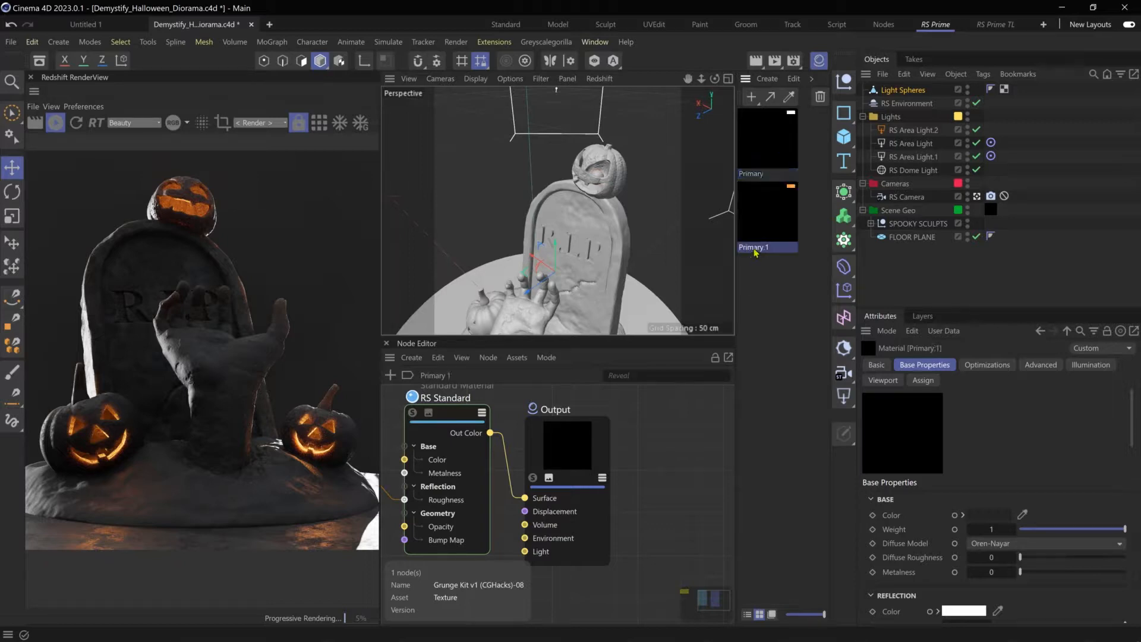
double_click(754, 246)
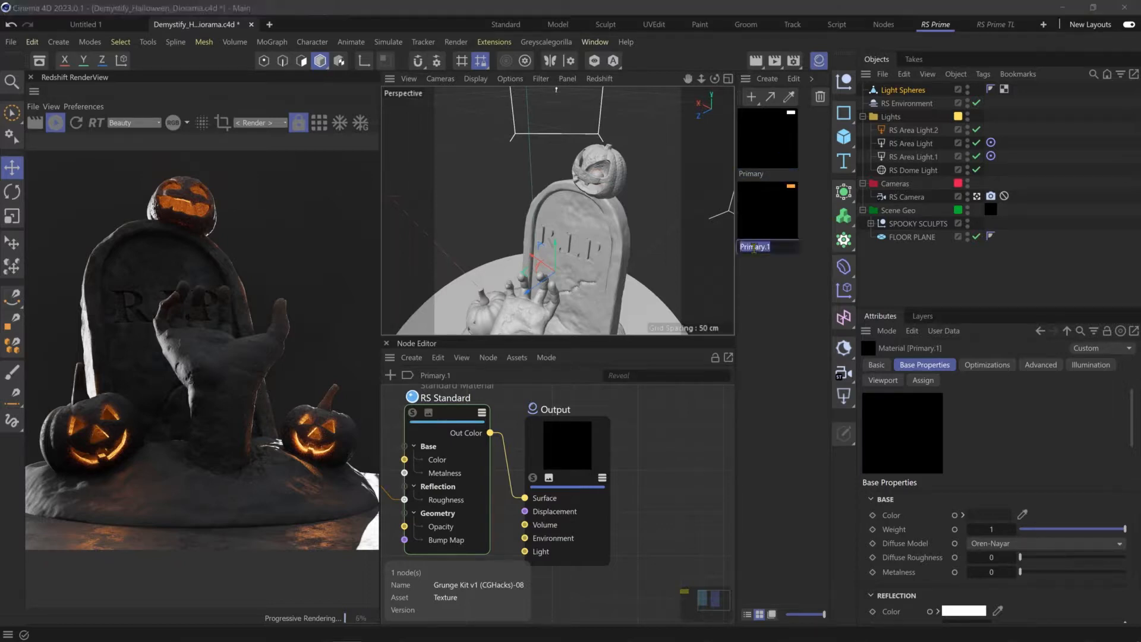
type("Hand")
key("Return")
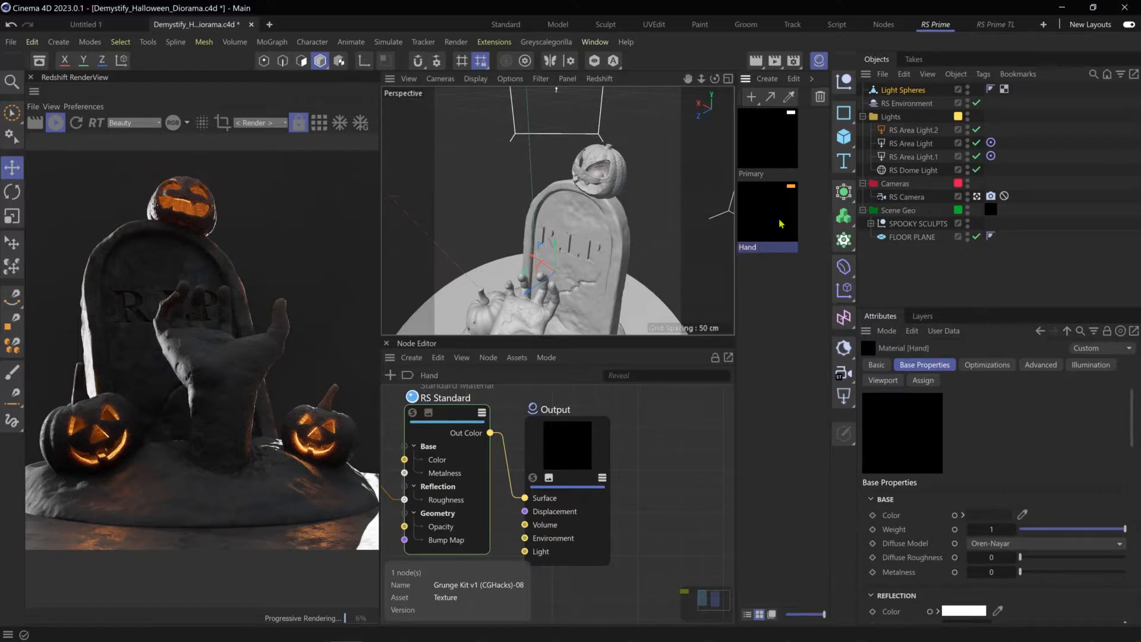
- Apply the Hand material to the hand sculpt and raise the material's subsurface weight to 0.62
left_click_drag(767, 212, 557, 255)
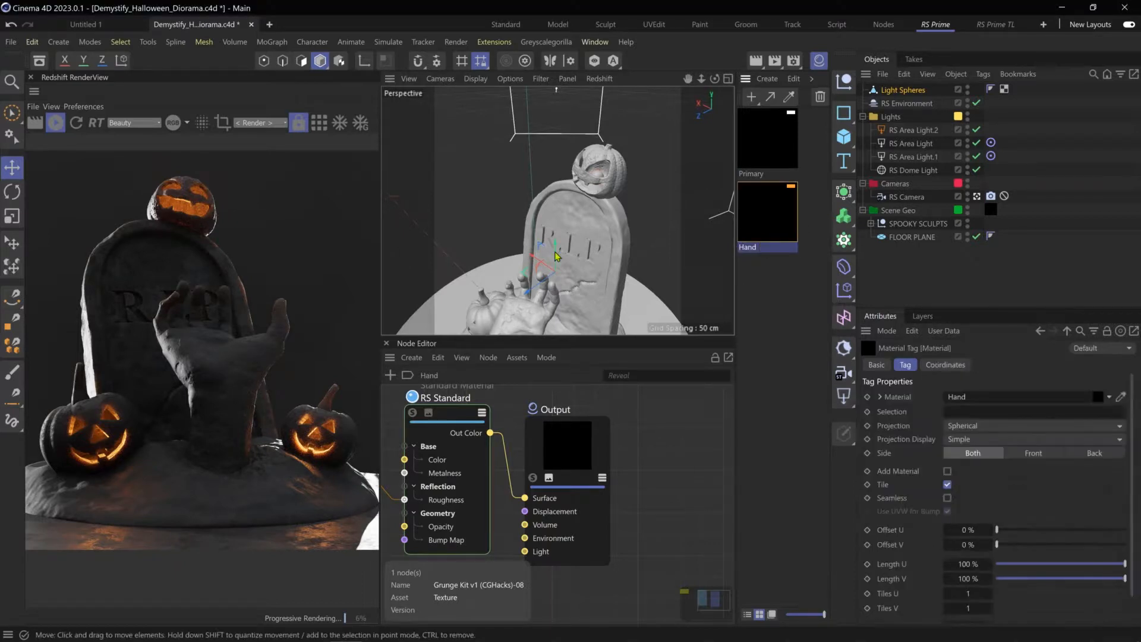
middle_click_drag(568, 272, 598, 165, "alt")
left_click(763, 236)
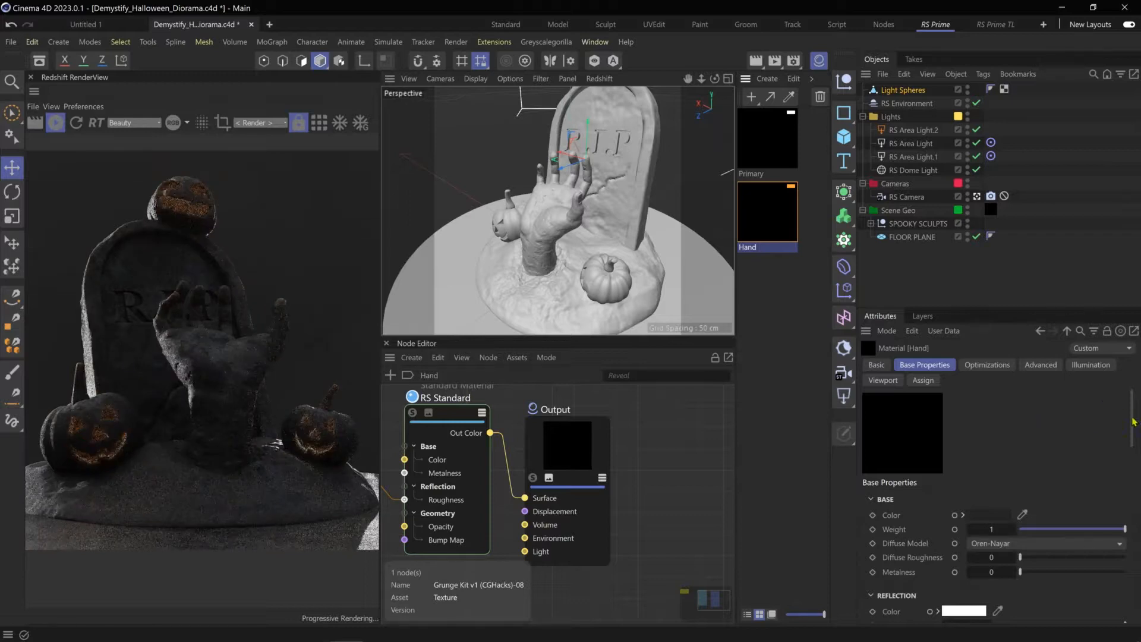
left_click_drag(1133, 422, 1119, 522)
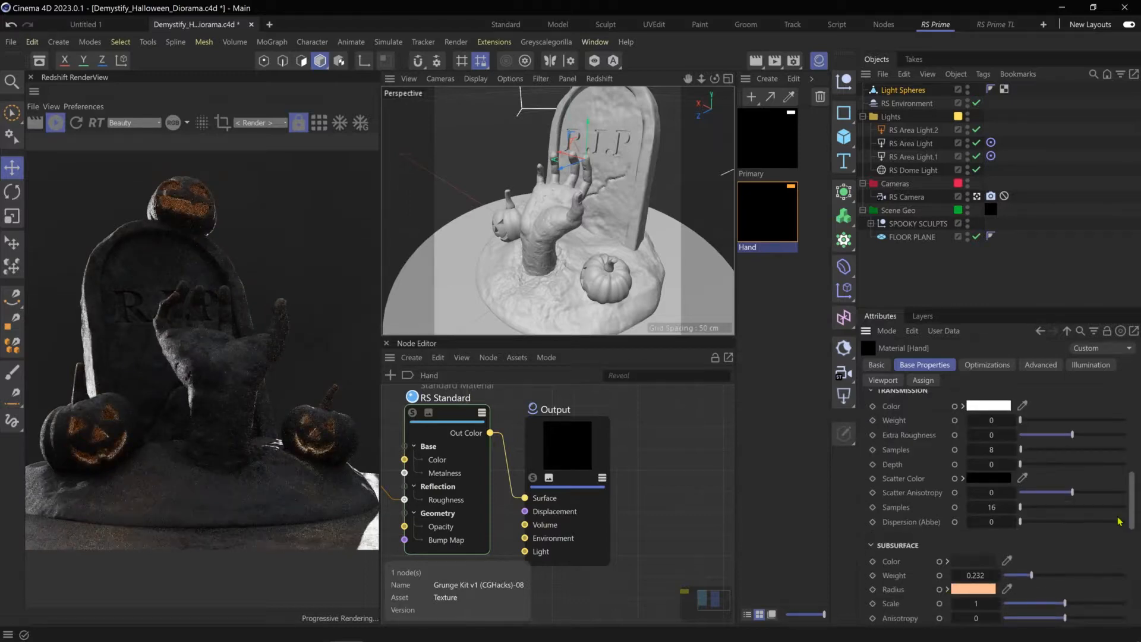
scroll(1118, 522, "down", 3)
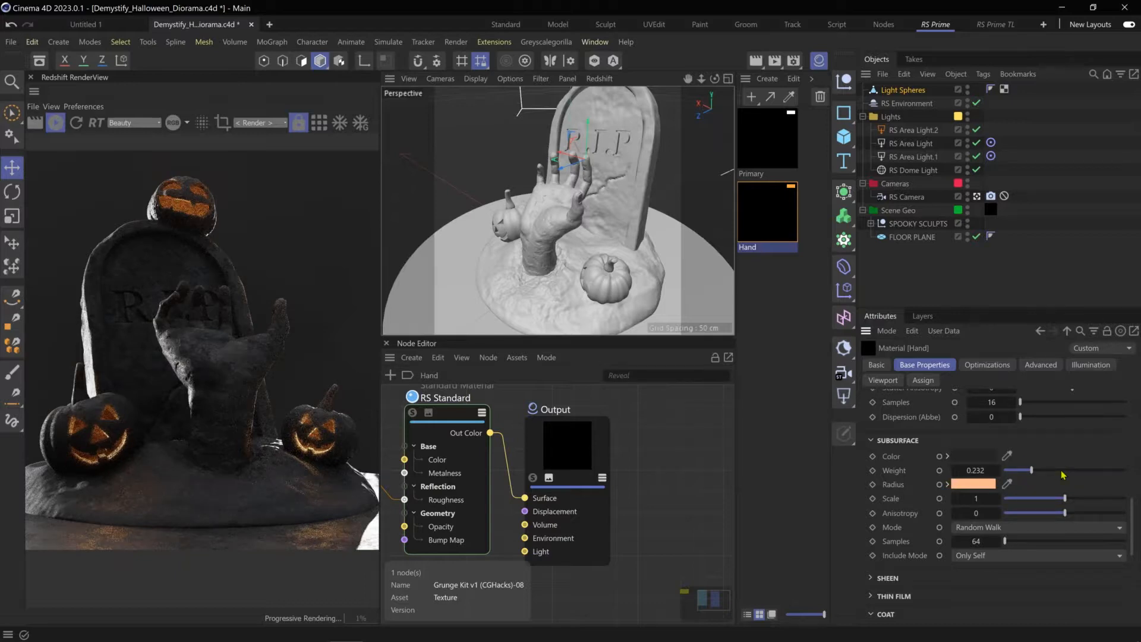
left_click_drag(1032, 471, 1060, 470)
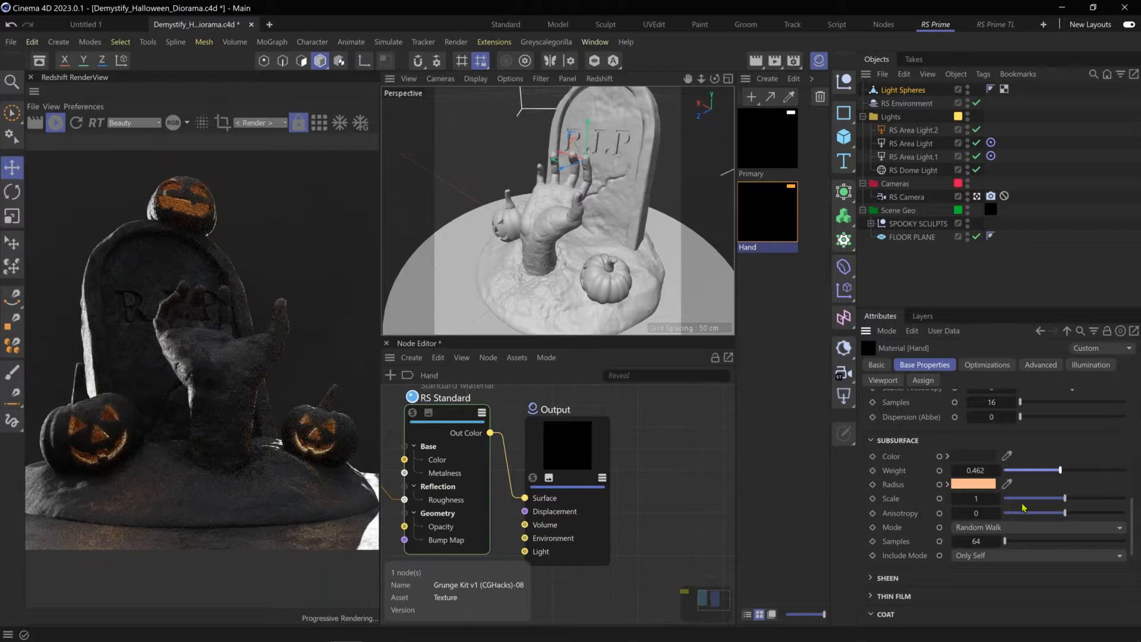
left_click(1079, 471)
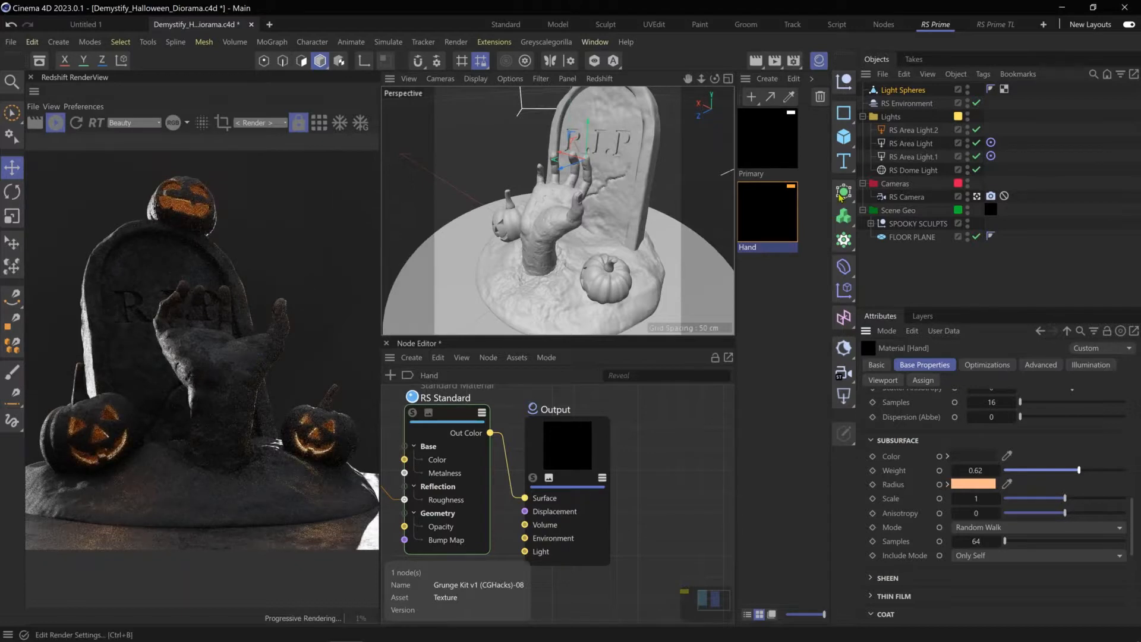
- Add a Sub Surface Scatter Raw AOV in the RS AOV Manager, disable it and enable the existing SSS AOV instead
left_click(794, 60)
left_click(740, 142)
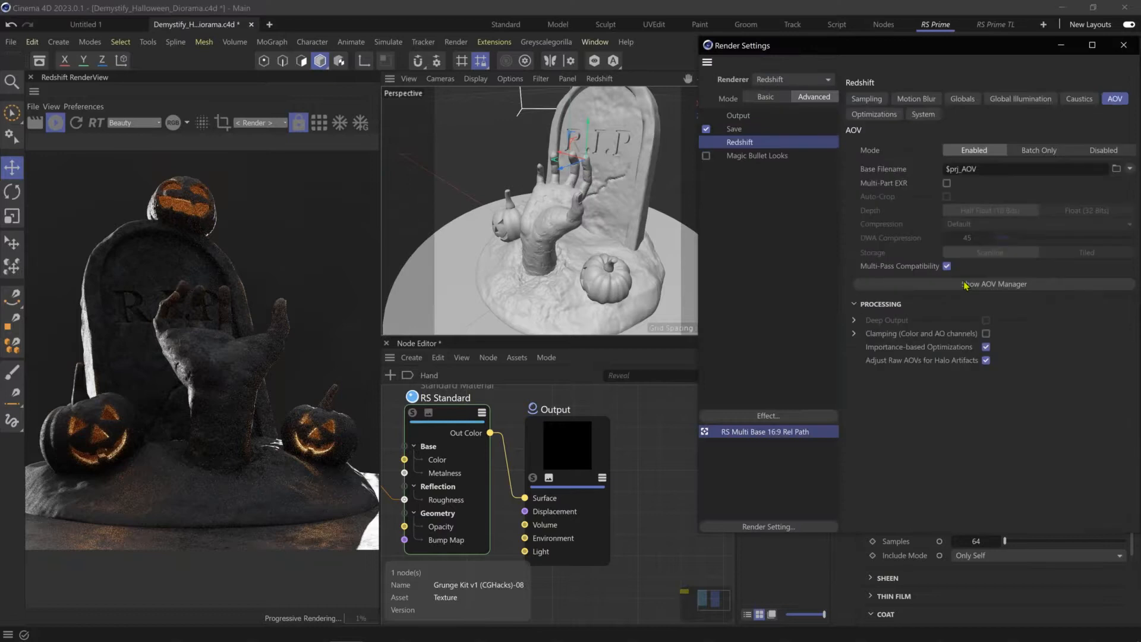
left_click(966, 285)
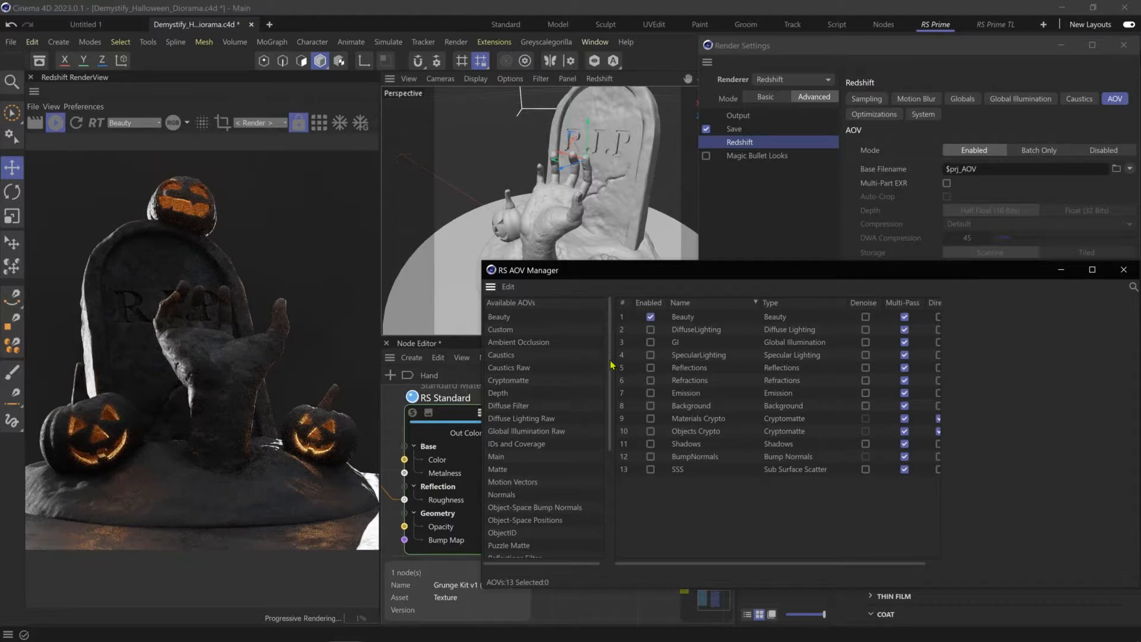
scroll(539, 483, "down", 5)
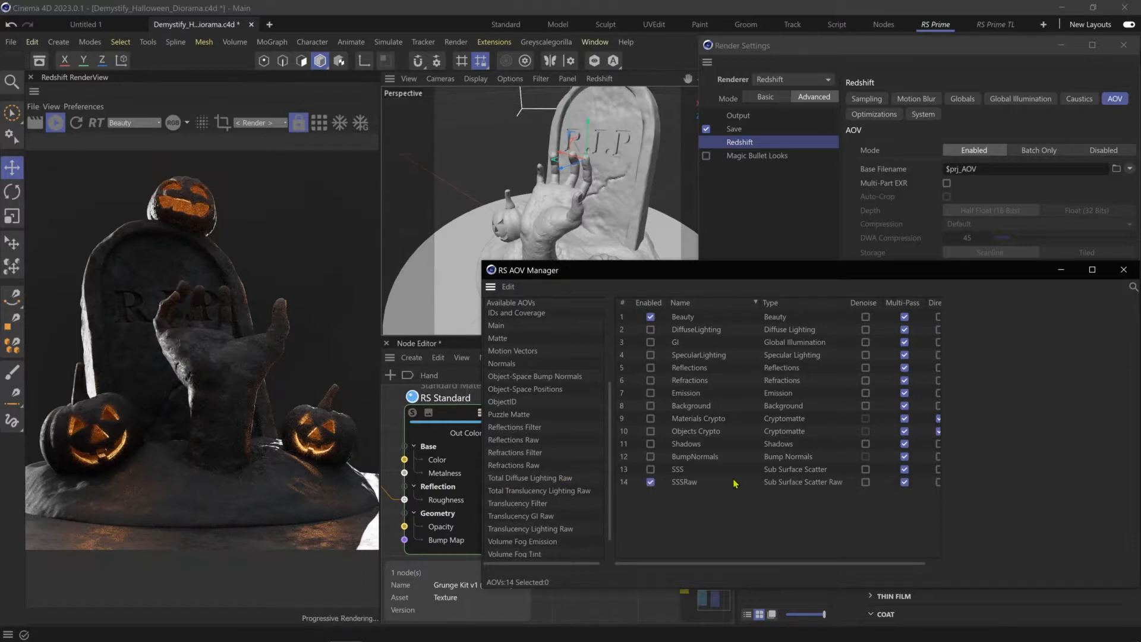
left_click(701, 470)
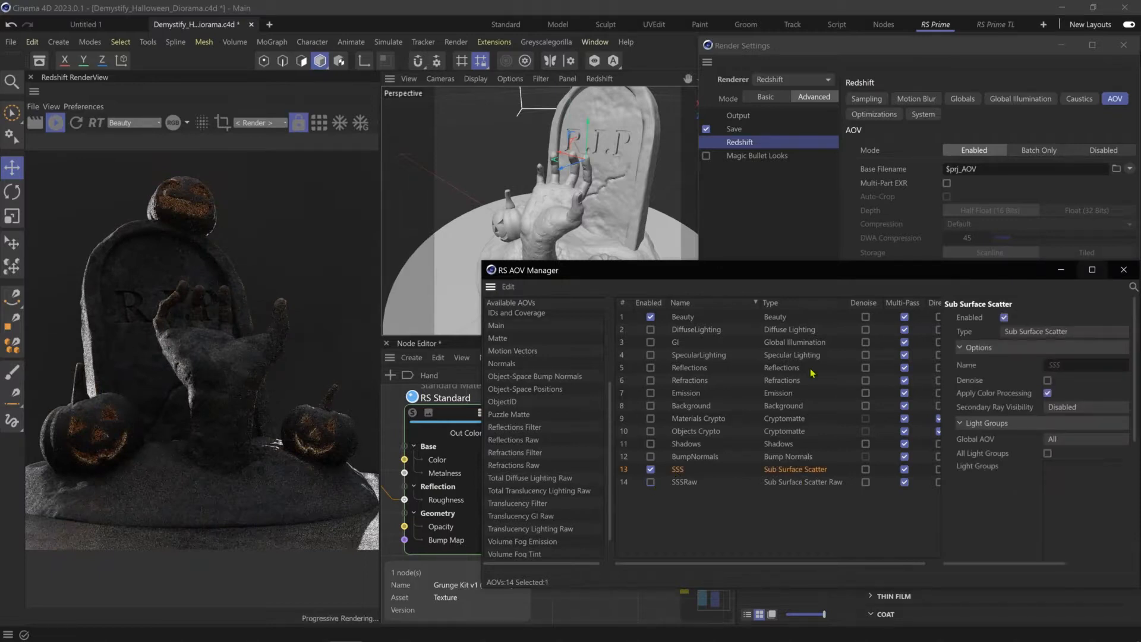
left_click(1124, 269)
- Display the SSS pass in the render view and examine the scattering on the hand up close in an enlarged view
left_click(133, 123)
left_click(128, 142)
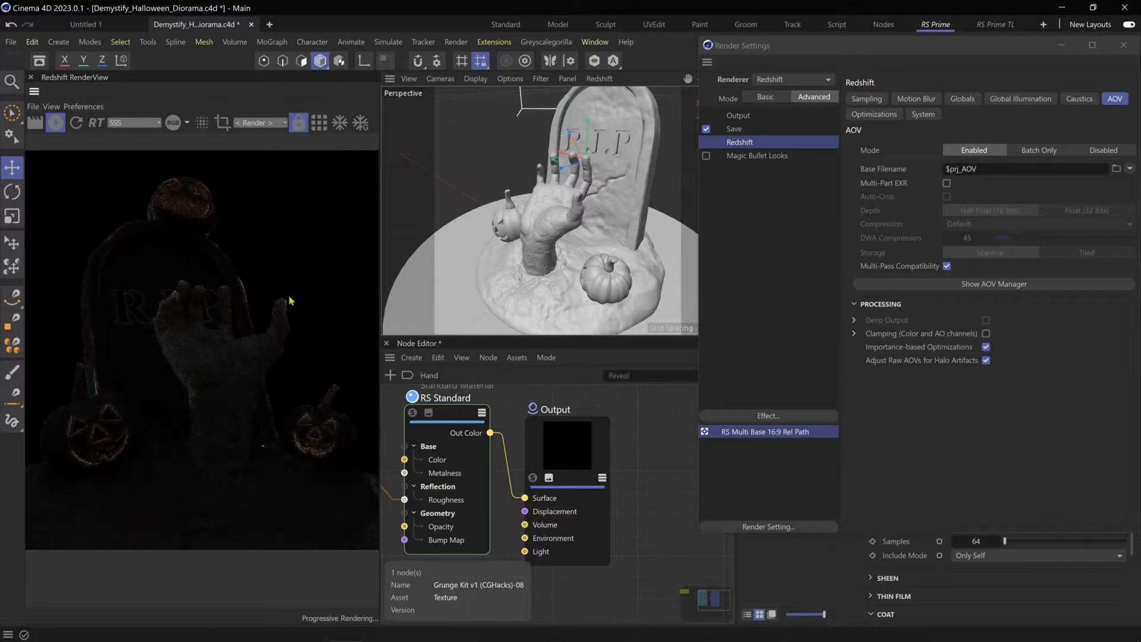
scroll(246, 381, "up", 2)
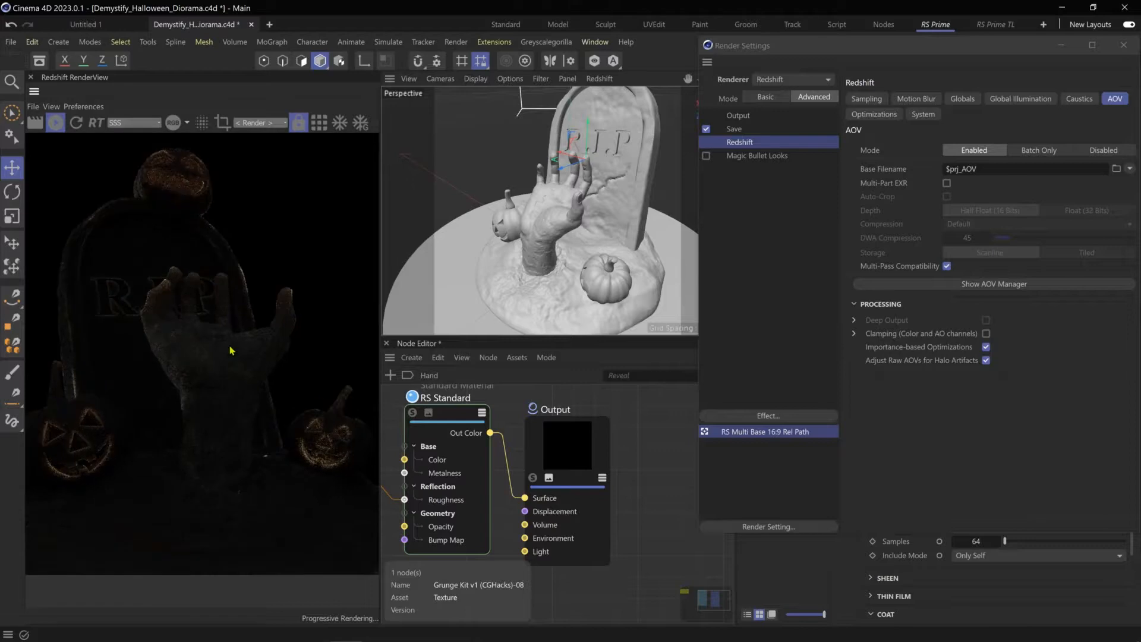
scroll(188, 369, "up", 1)
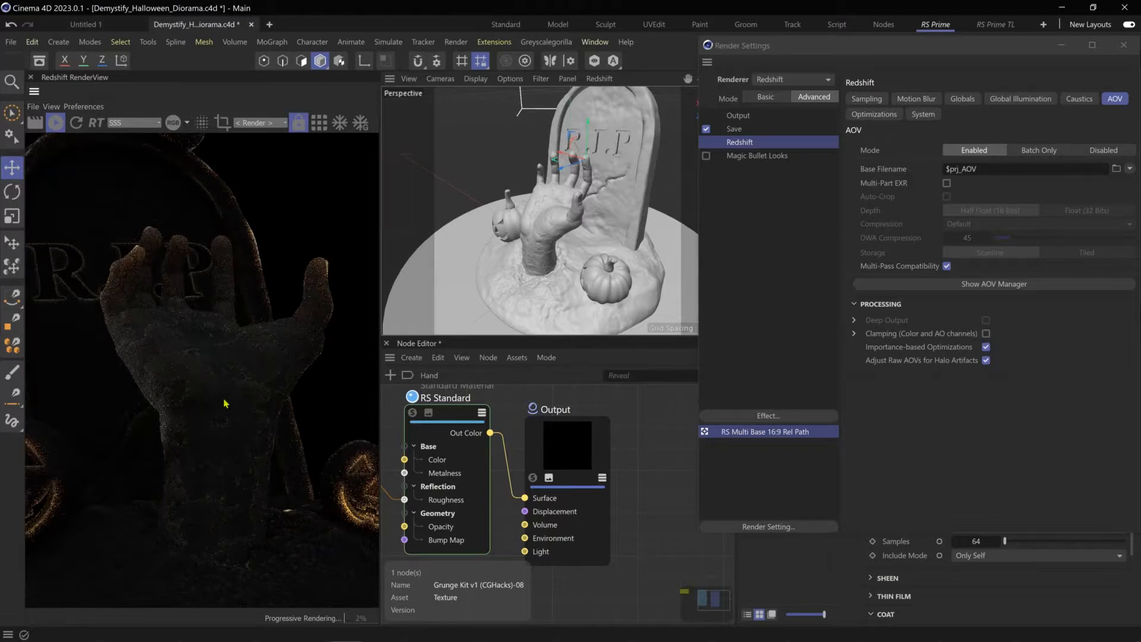
scroll(227, 399, "up", 3)
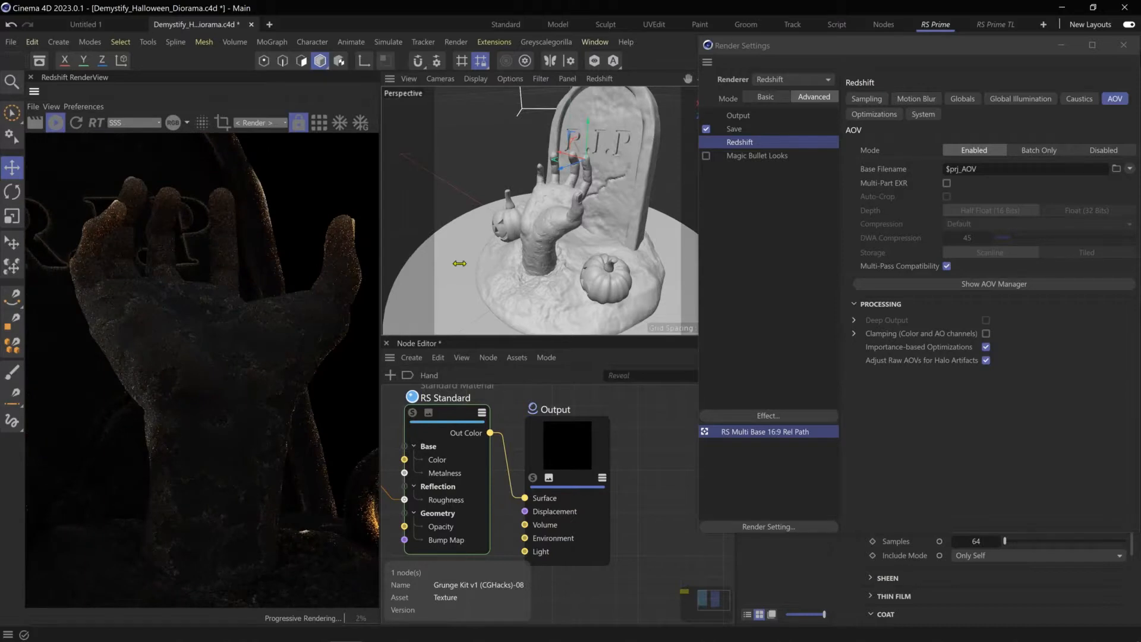
left_click_drag(460, 263, 455, 263)
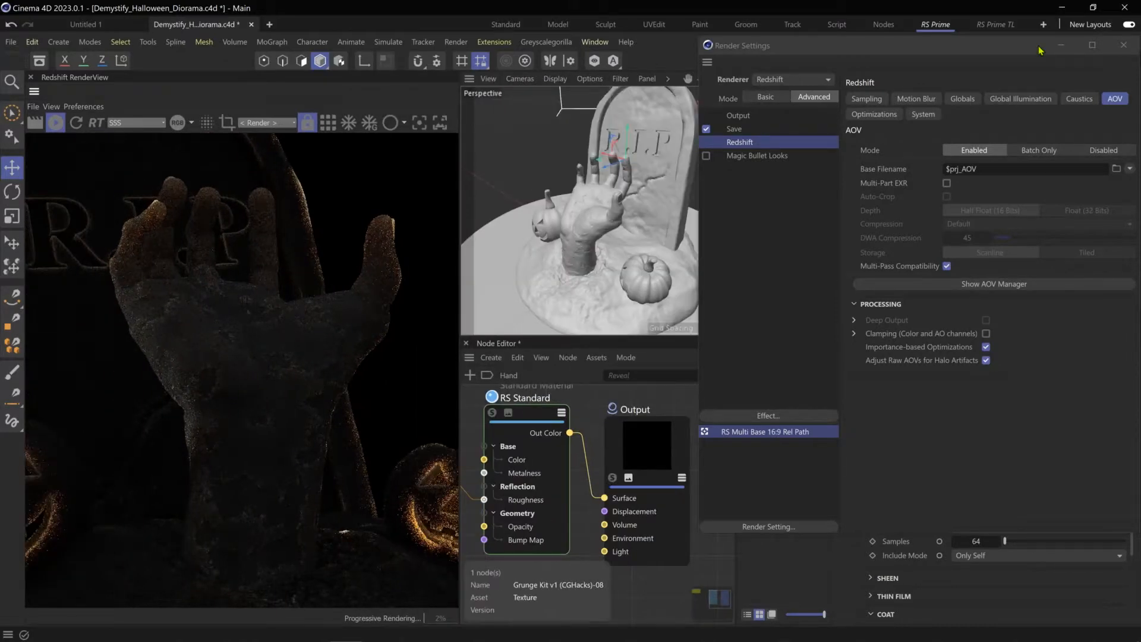
left_click_drag(1039, 50, 1055, 75)
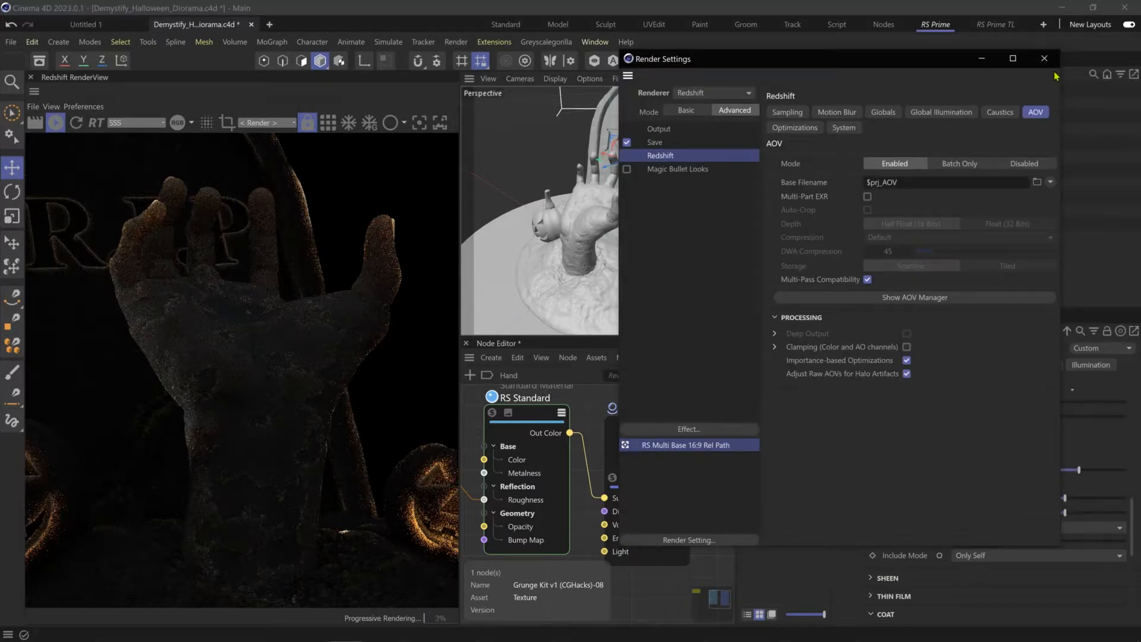
left_click(1044, 58)
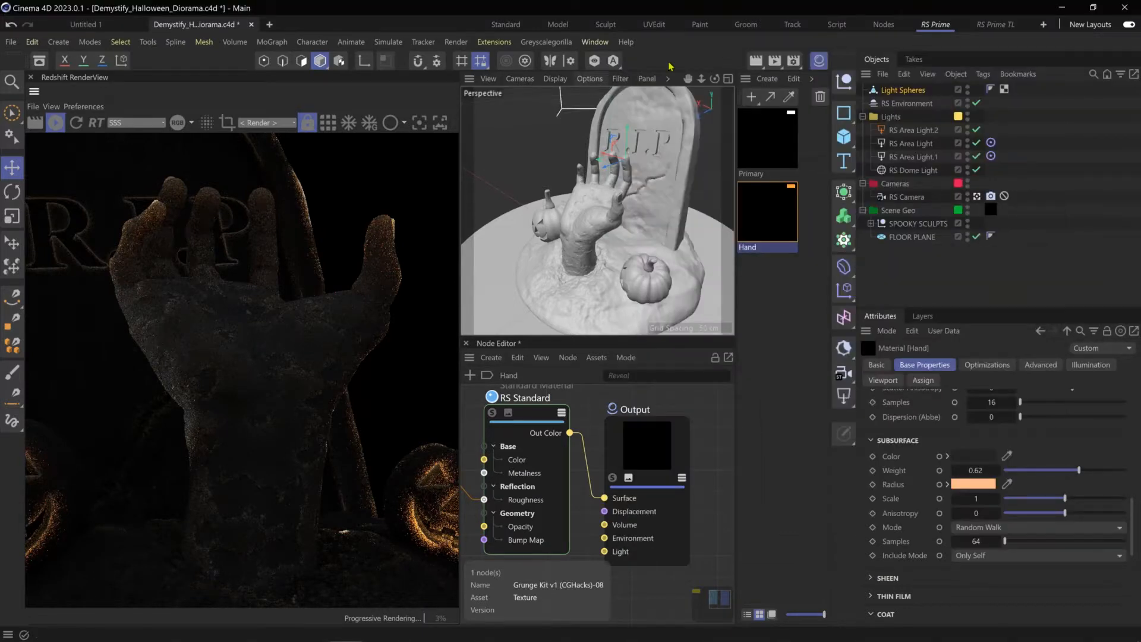
- Return the render view to the Beauty pass with the whole diorama in frame
left_click(135, 123)
left_click(122, 132)
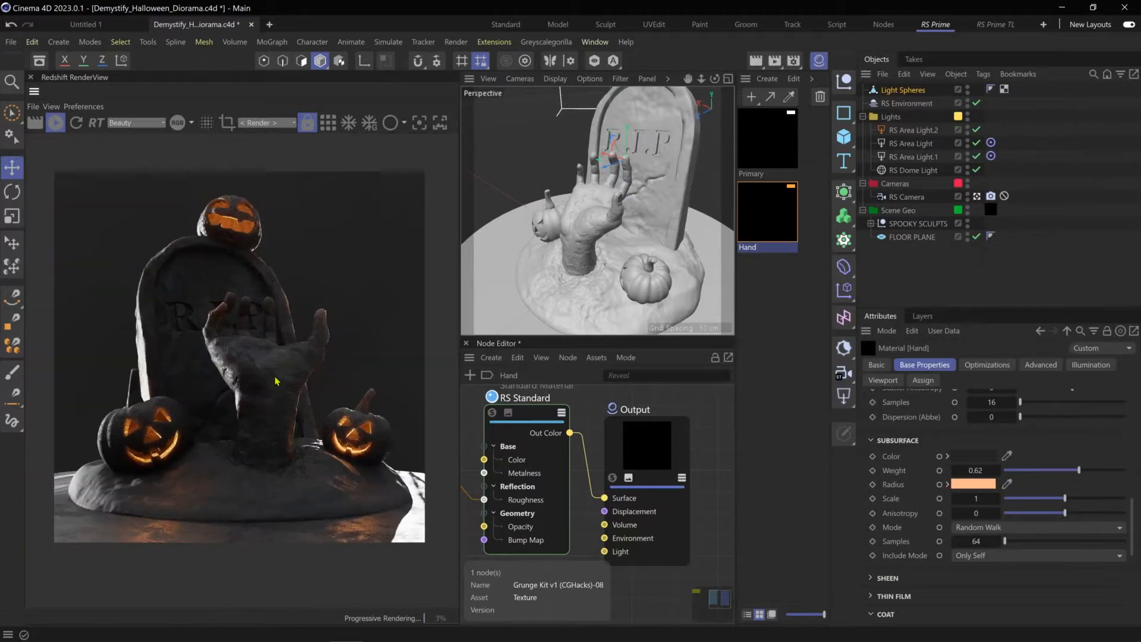
scroll(276, 381, "up", 1)
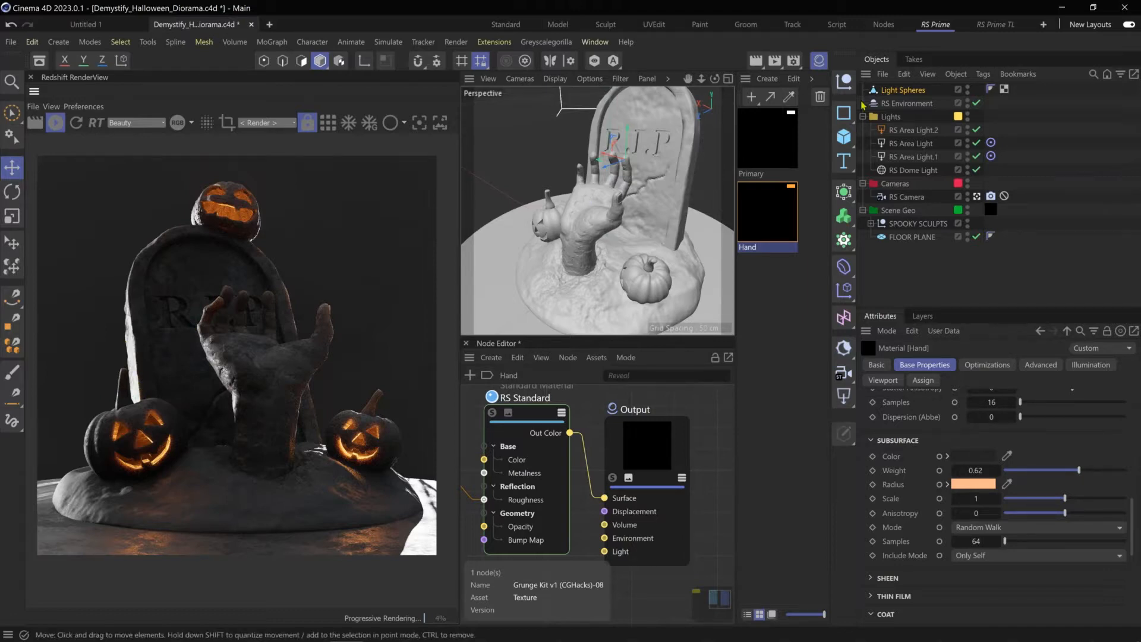
- Reduce the intensity of RS Area Light.1 to 6.78
left_click(913, 156)
scroll(647, 191, "down", 5)
left_click_drag(668, 180, 722, 158, "alt")
left_click_drag(1008, 438, 1000, 438)
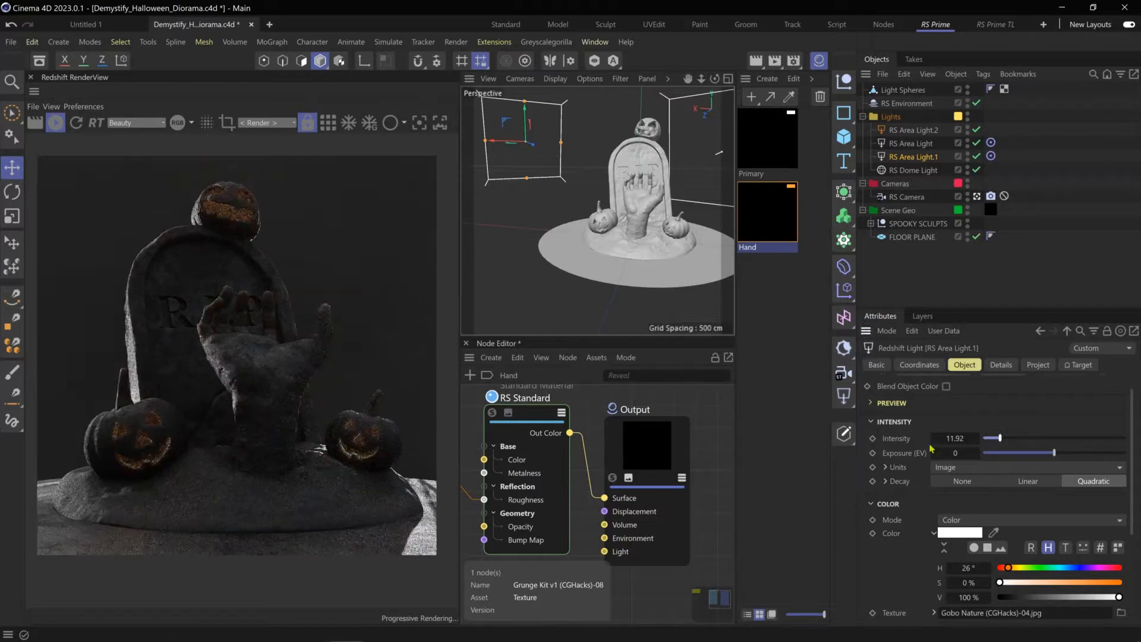
left_click_drag(1000, 438, 992, 438)
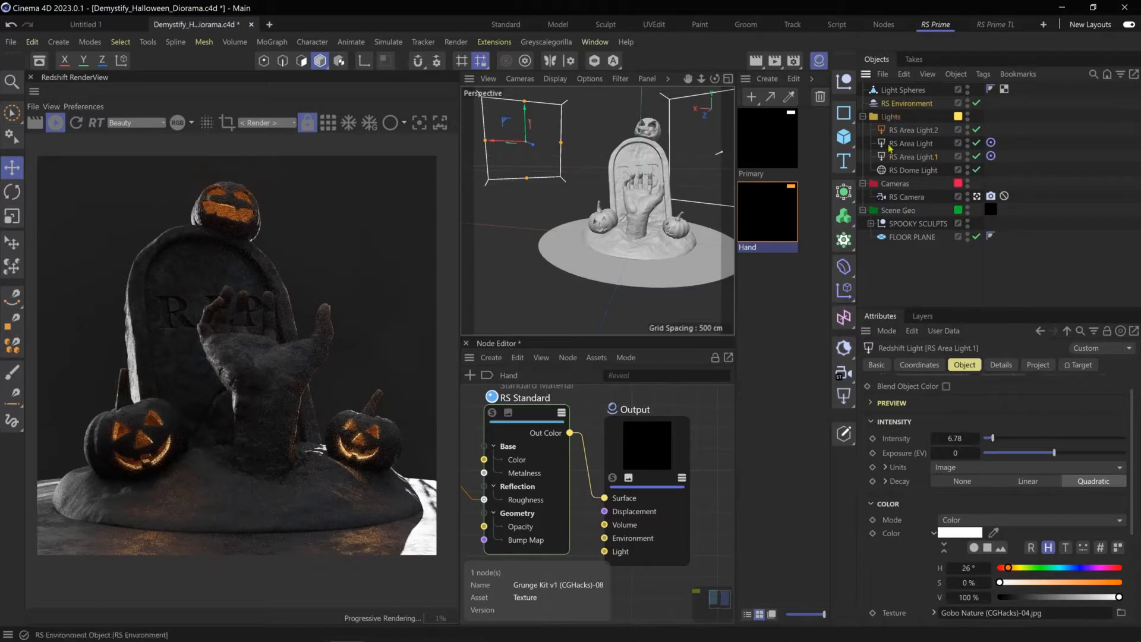
- Review the volume scattering, fog and ray contribution settings of RS Environment
left_click(907, 103)
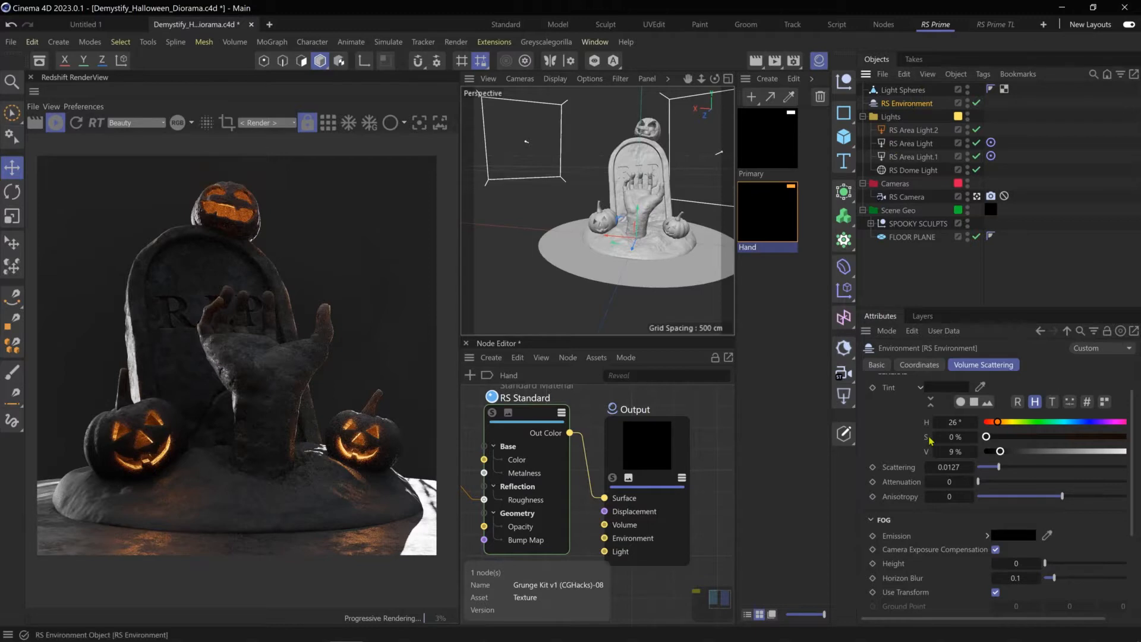
scroll(931, 440, "down", 5)
scroll(996, 488, "up", 6)
scroll(996, 487, "down", 6)
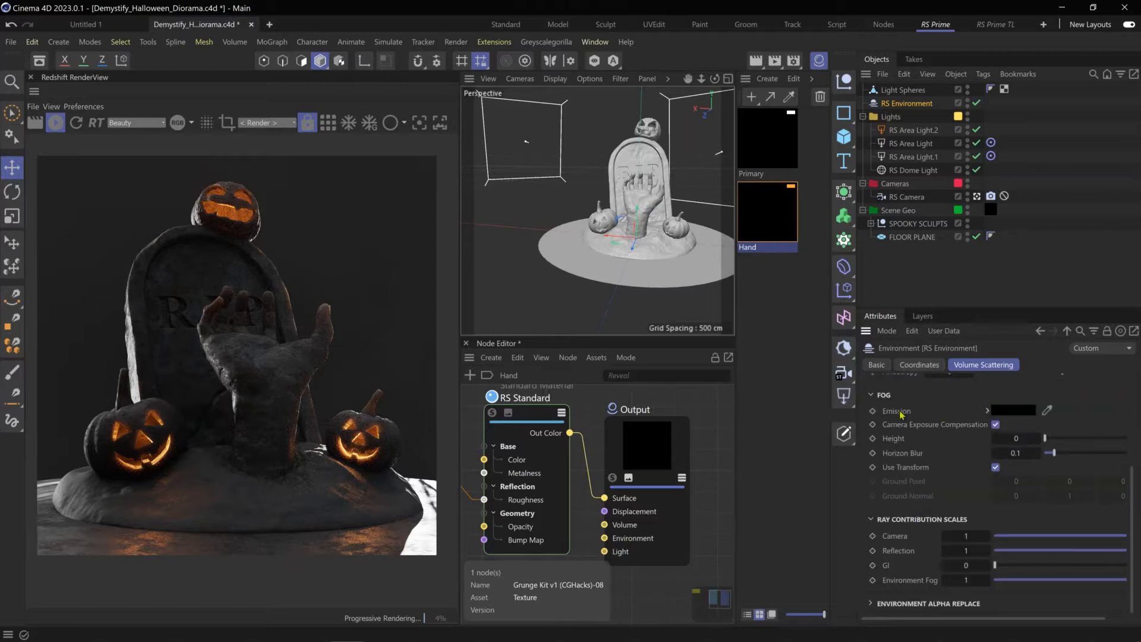
scroll(924, 442, "up", 6)
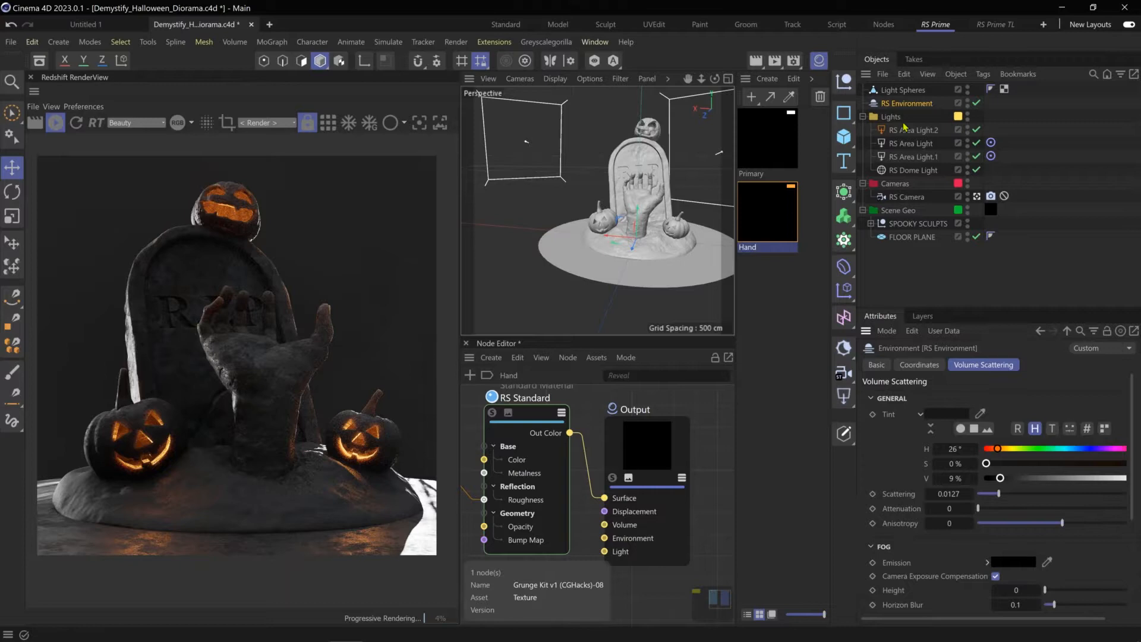
- Enable the Background option of RS Dome Light and set its texture saturation to 0
left_click(914, 171)
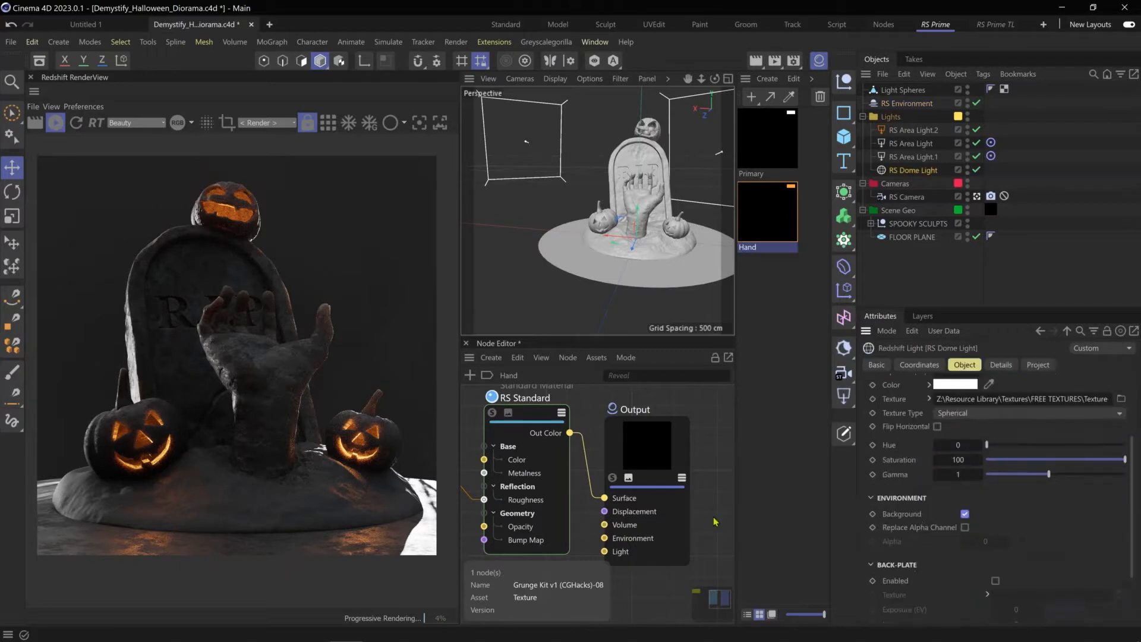
scroll(997, 510, "down", 3)
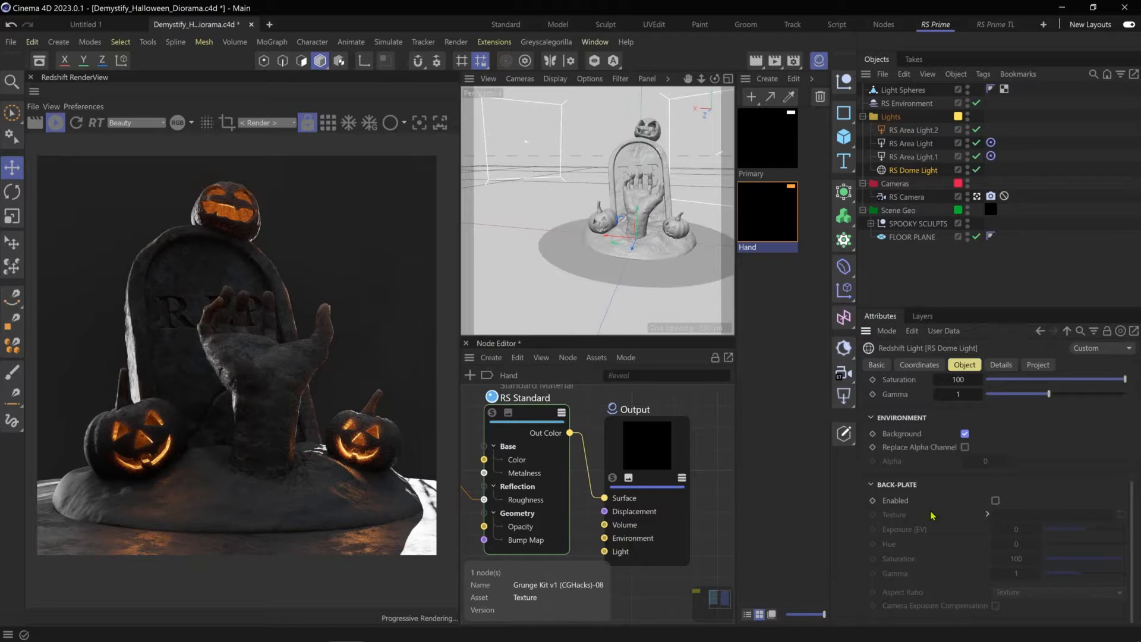
scroll(1000, 463, "up", 3)
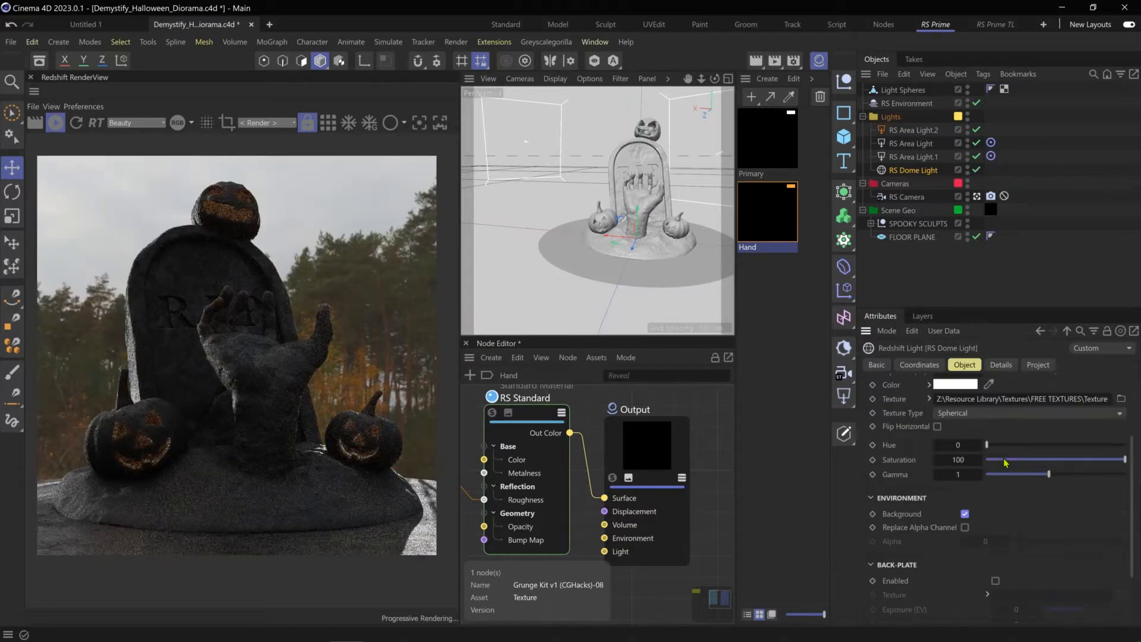
left_click_drag(1005, 462, 939, 468)
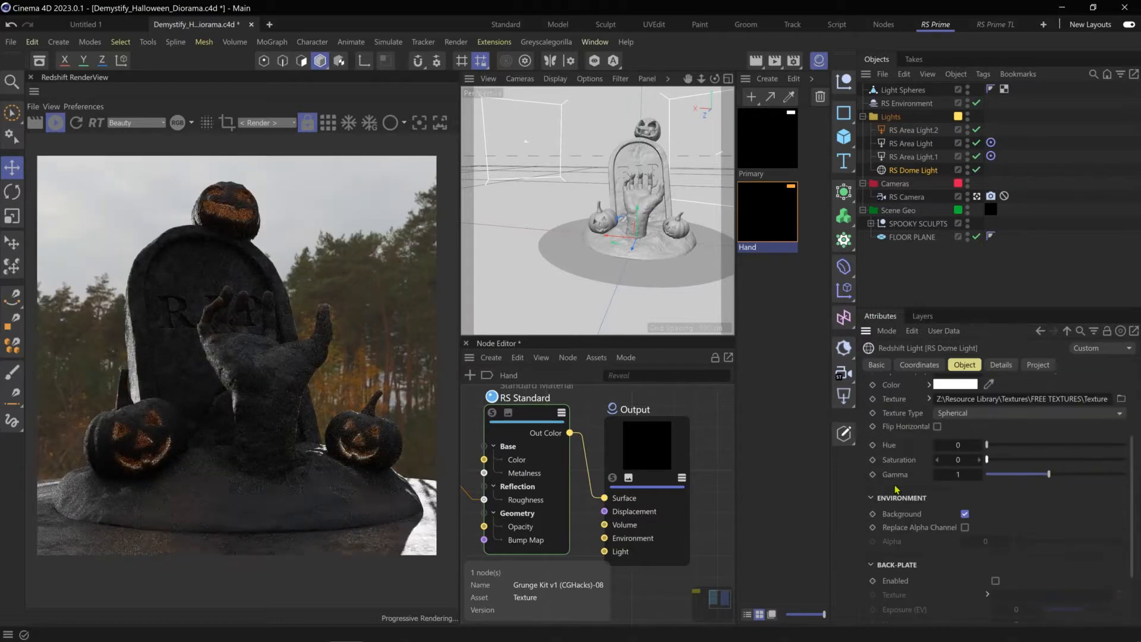
left_click(899, 449)
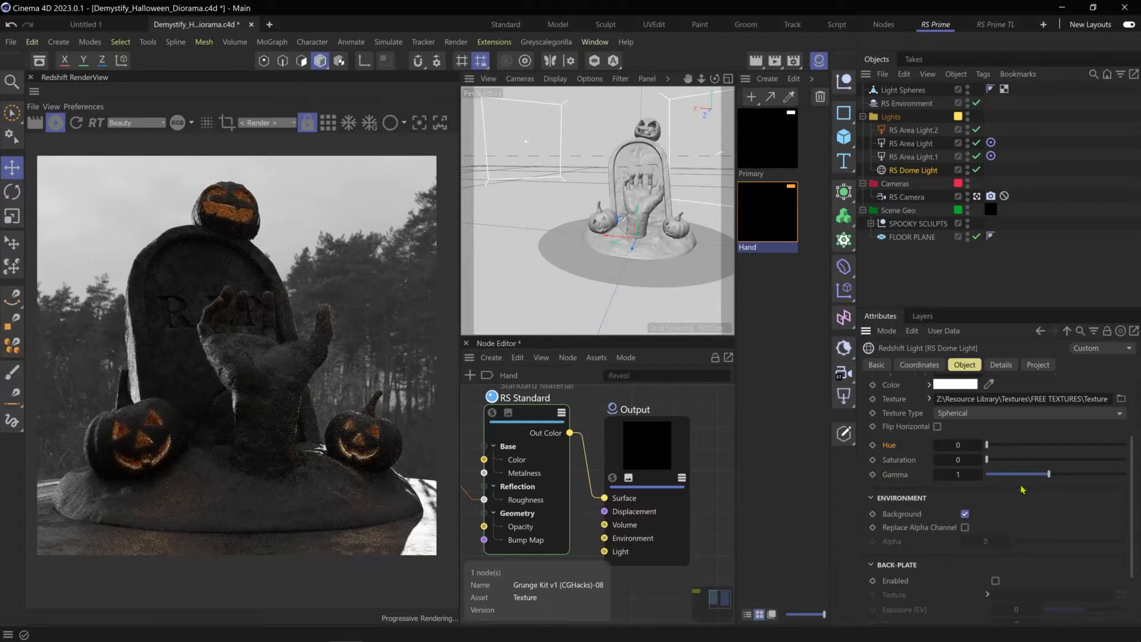
- Try gamma values of 0.7 and 1.4 on the RS Dome Light texture and settle on 1.13
left_click(1030, 475)
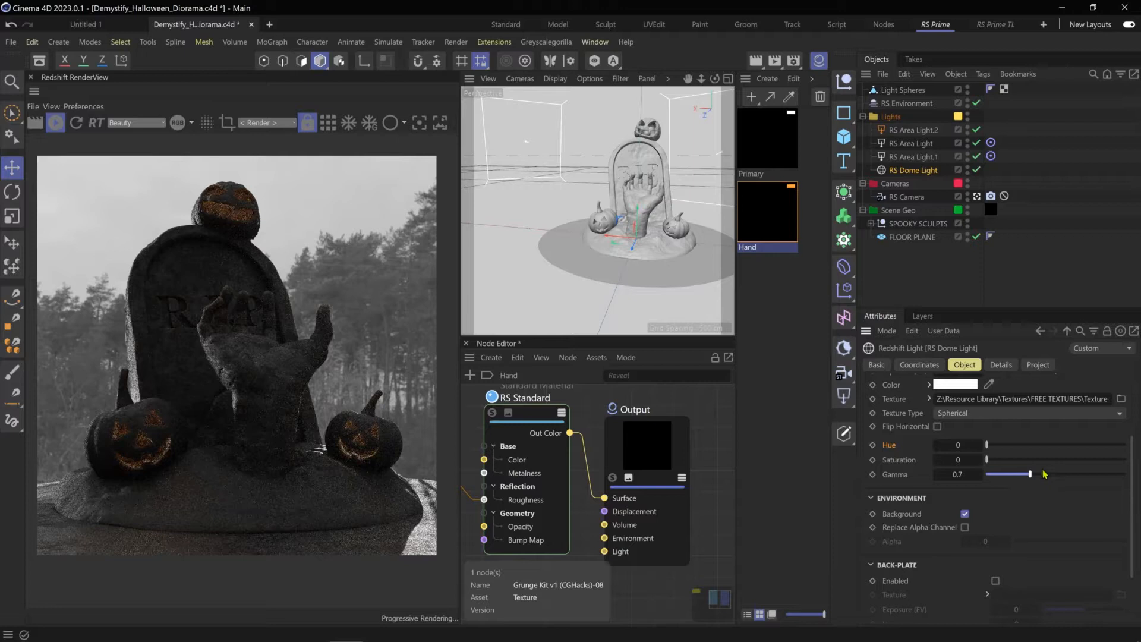
left_click(1075, 475)
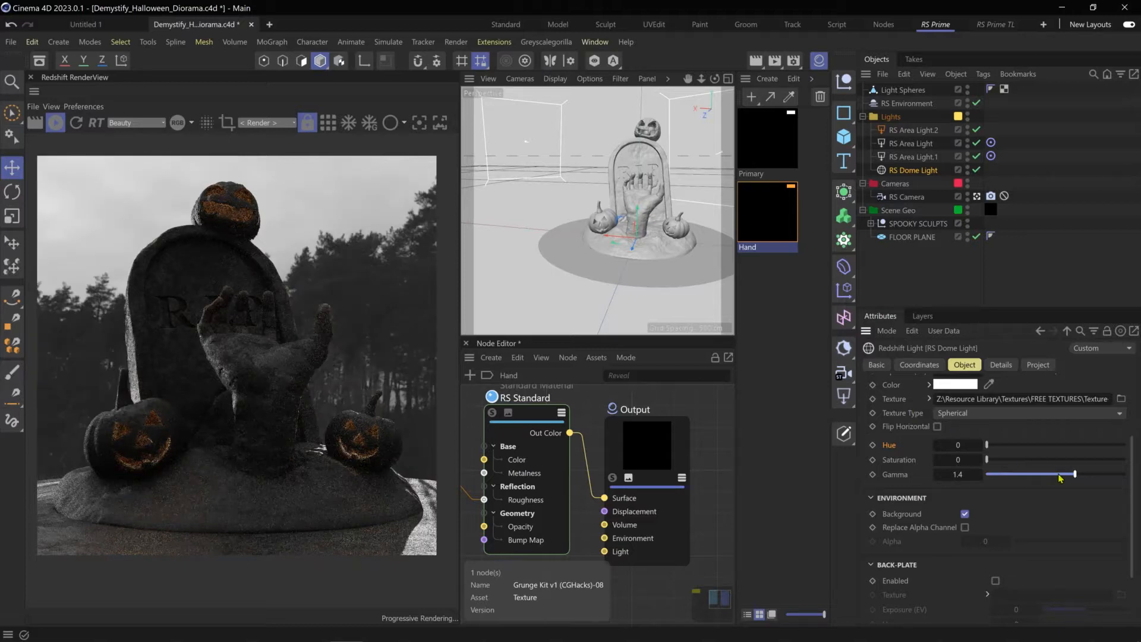
left_click(1058, 474)
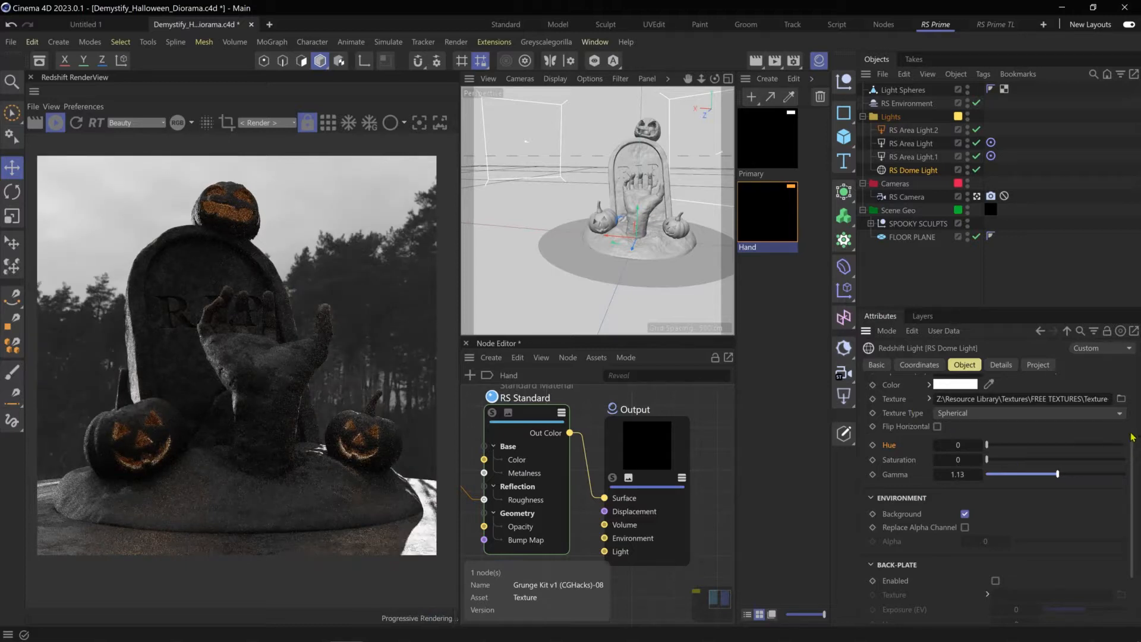
- Tint the RS Dome Light color pale blue with a hue of 197° and a saturation of 11%
scroll(1131, 437, "up", 1)
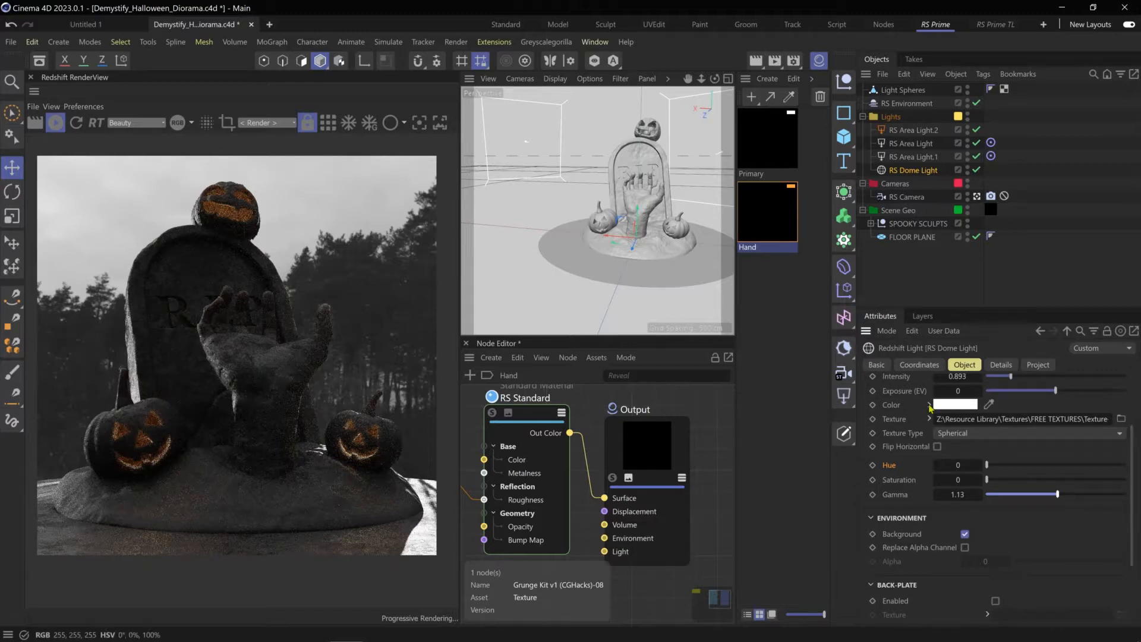
left_click(930, 405)
left_click(1063, 439)
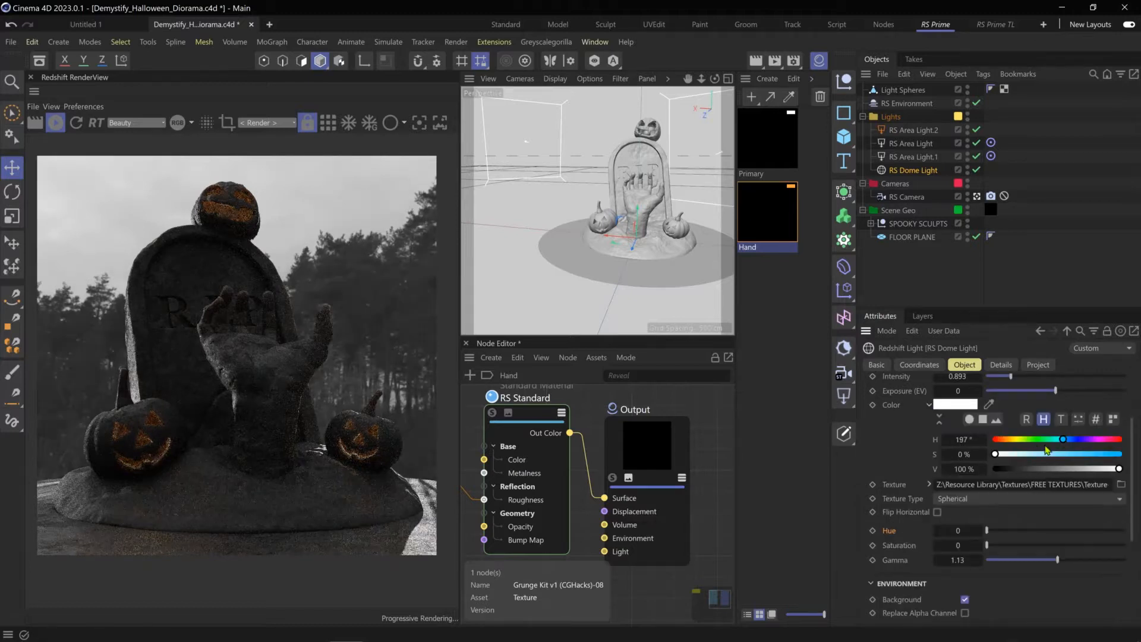
mouse_move(996, 454)
left_mouse_down()
mouse_move(1027, 455)
mouse_move(1010, 453)
left_mouse_up()
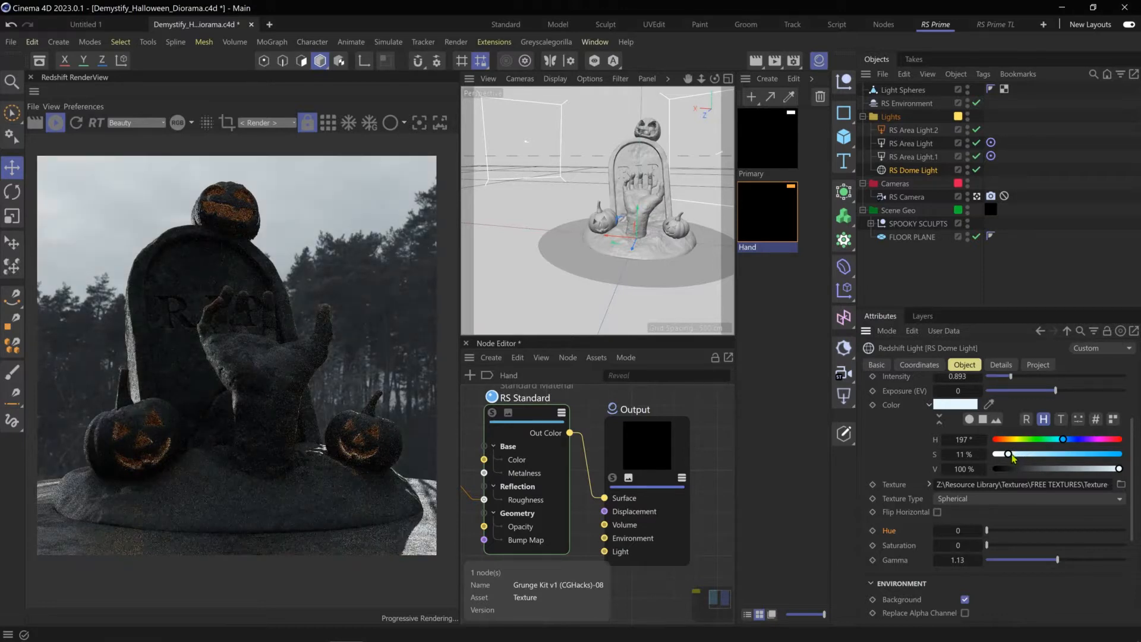
left_click(929, 405)
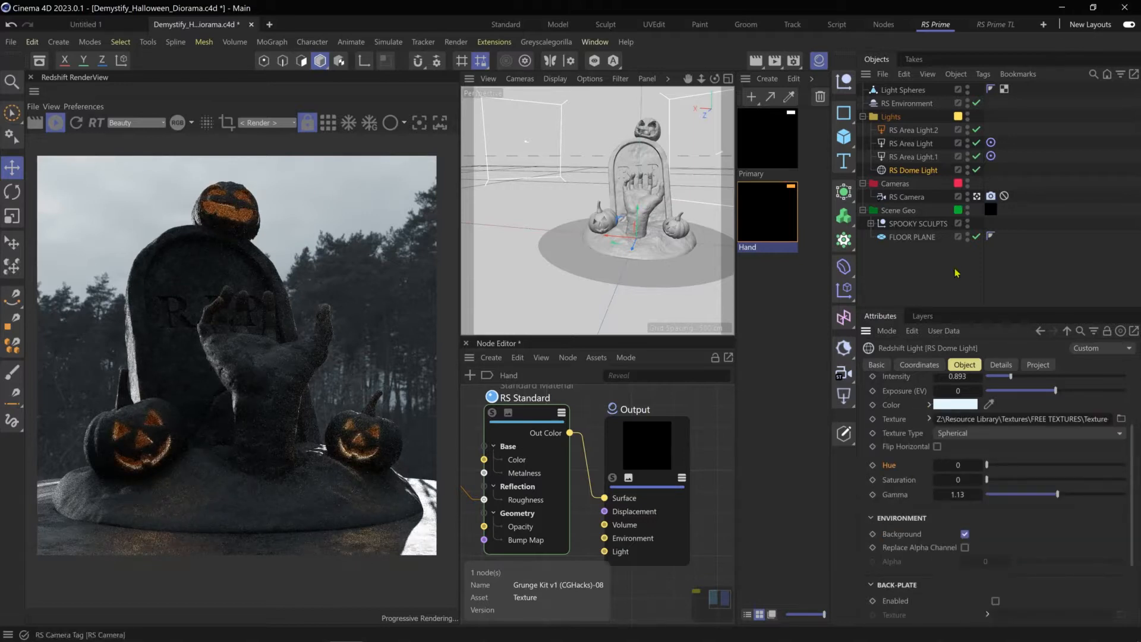
- Check the bokeh settings in the RS Camera tag and set the camera's physical f-stop to 2.8
left_click(990, 195)
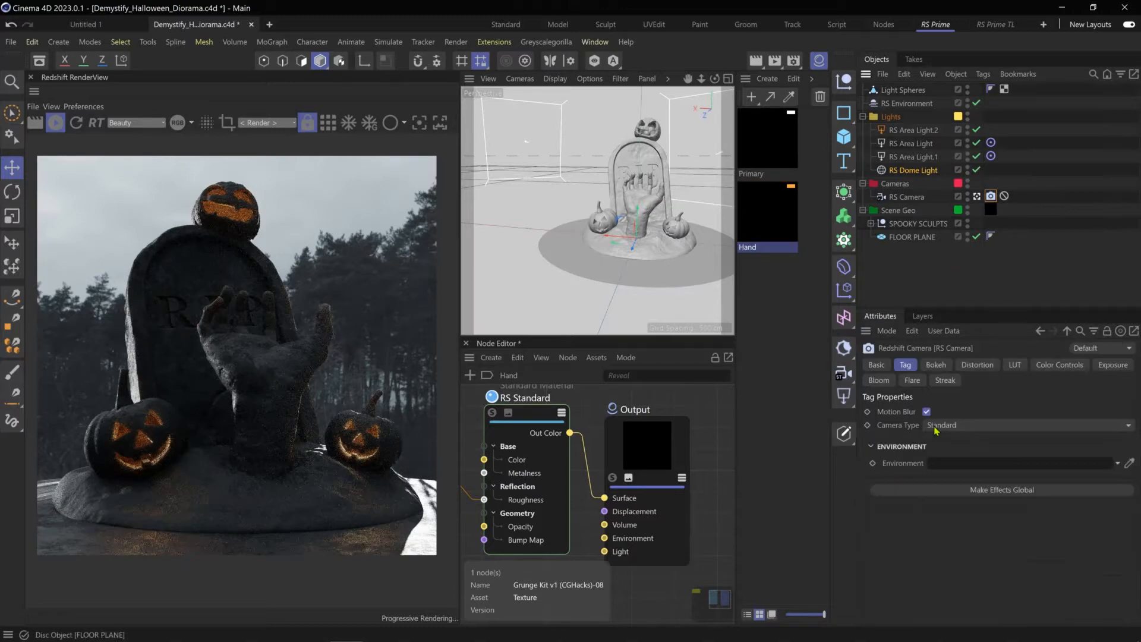
left_click(936, 365)
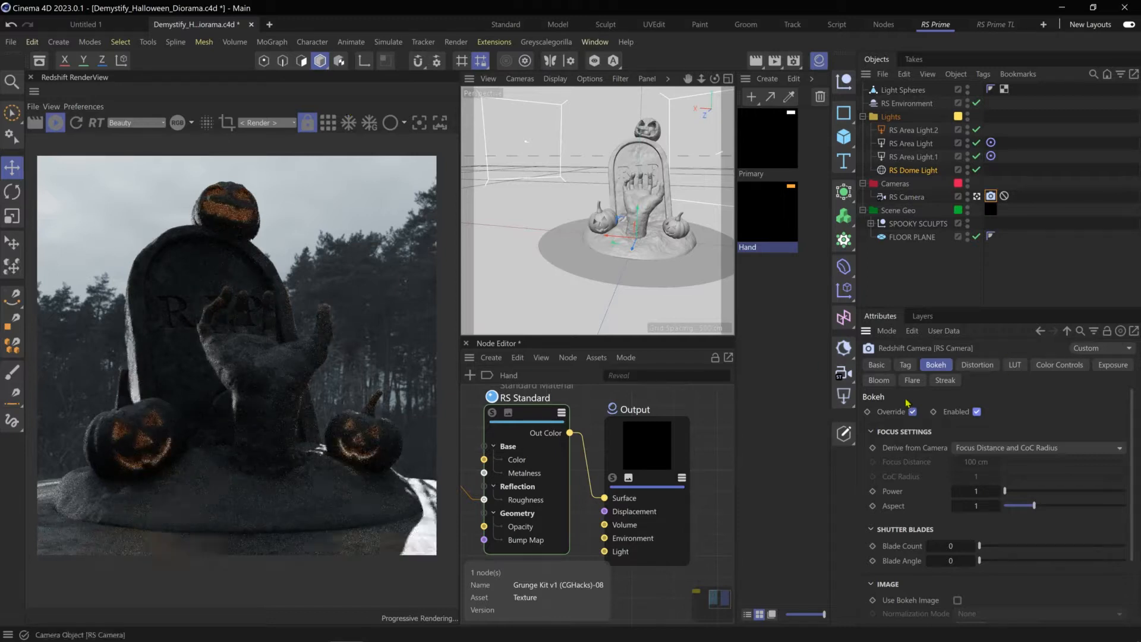
left_click(907, 197)
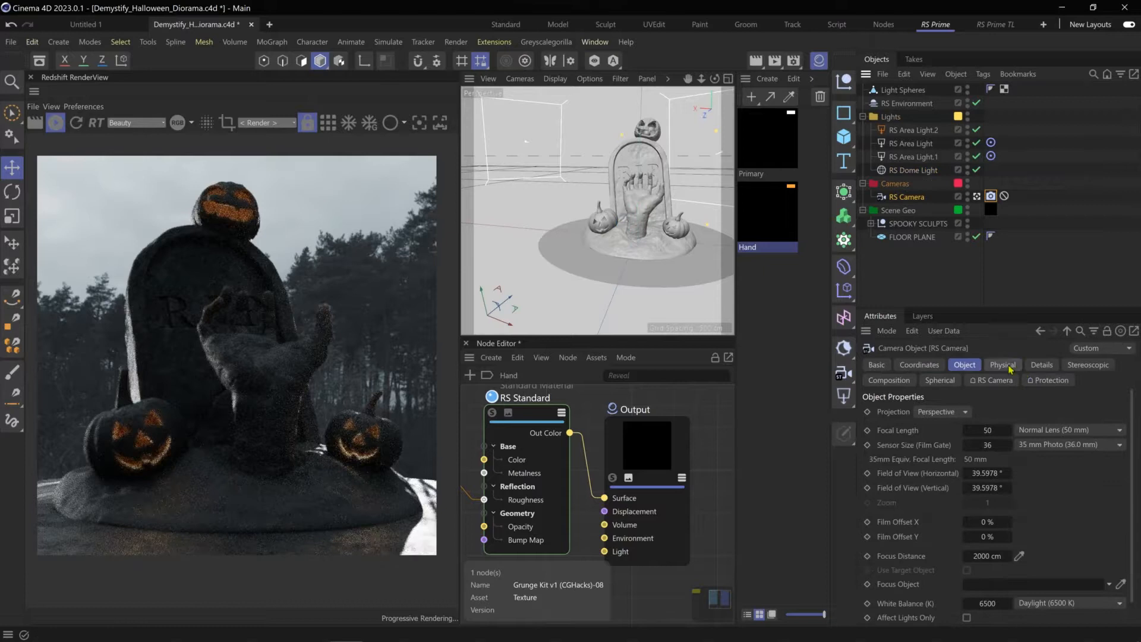
left_click(1008, 366)
left_click(972, 412)
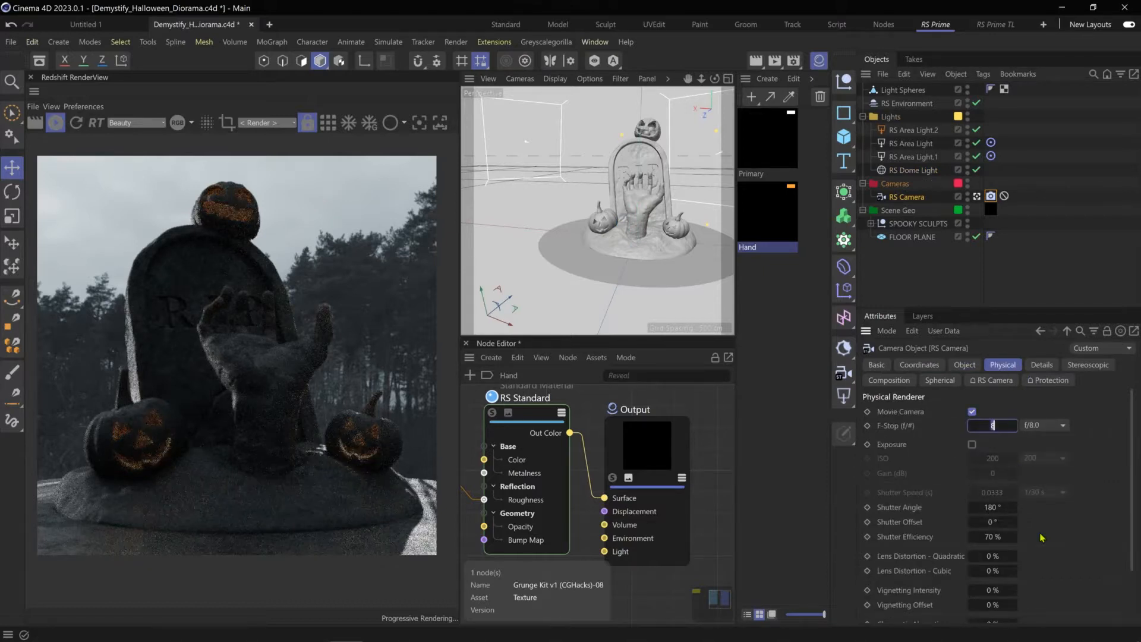
type("1.")
key("BackSpace")
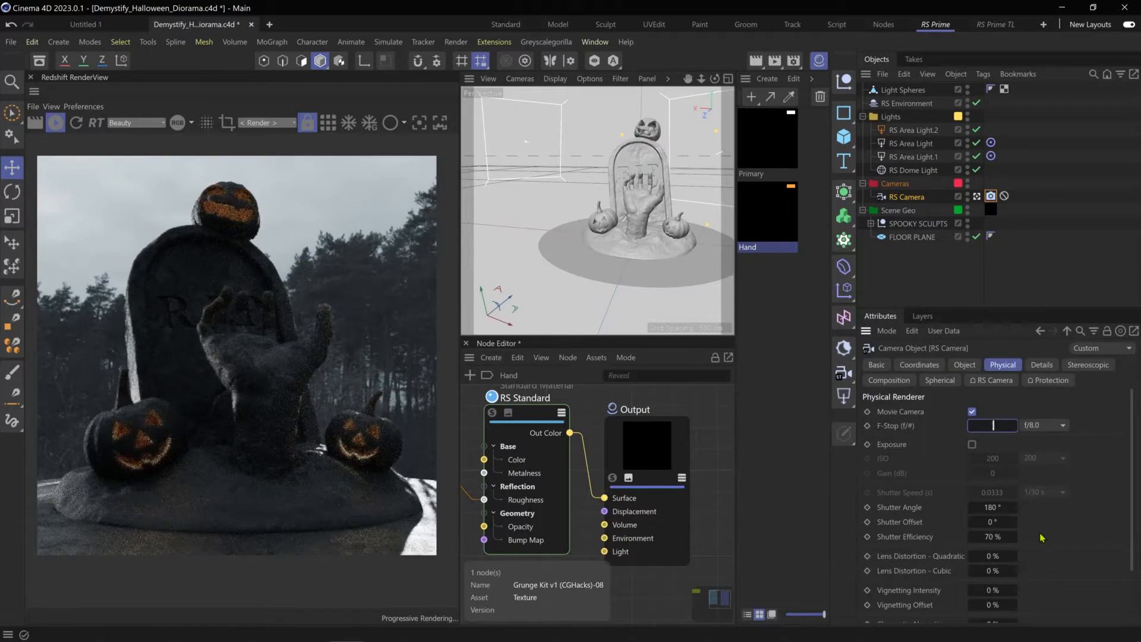
type("2.8")
key("Return")
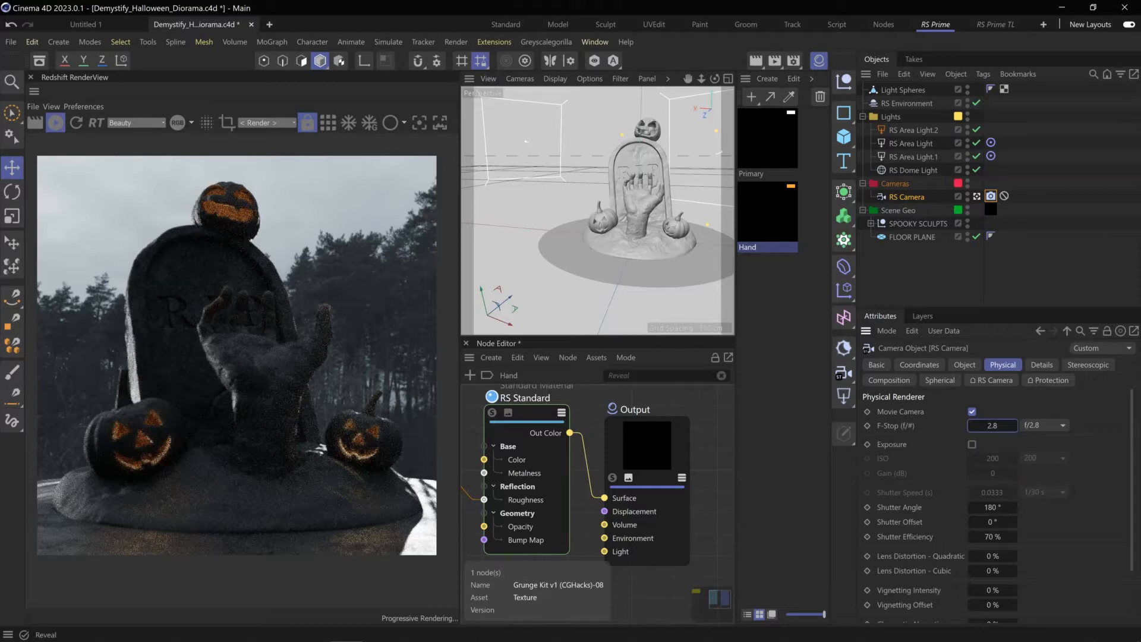
- Try setting the camera's focus distance by picking points around the hand in the Redshift render
left_click(419, 123)
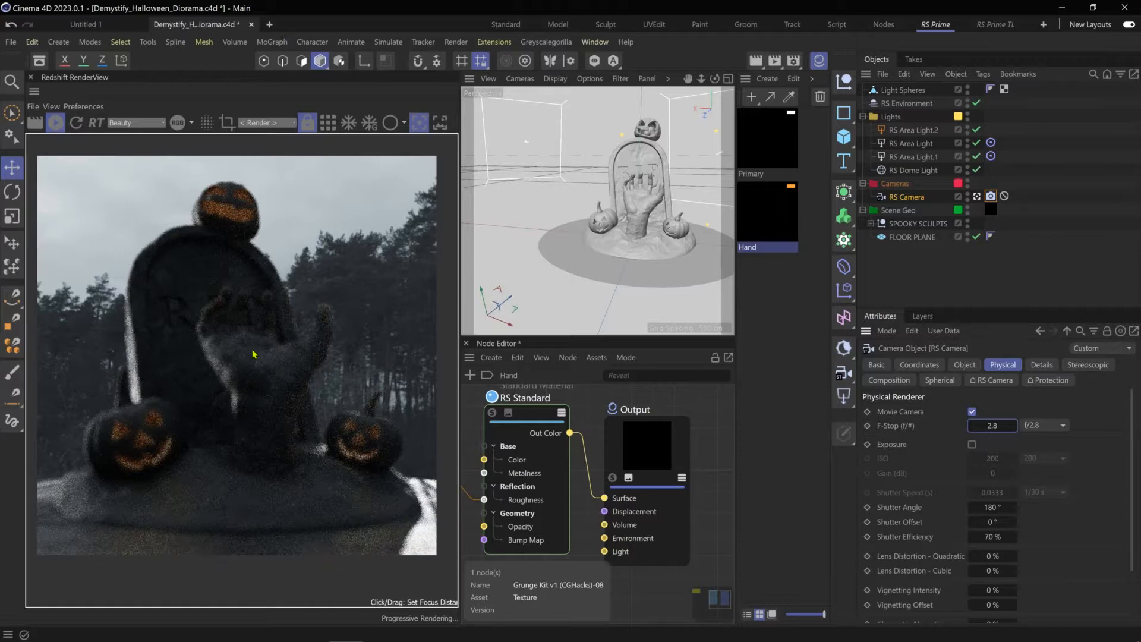
left_click(364, 392)
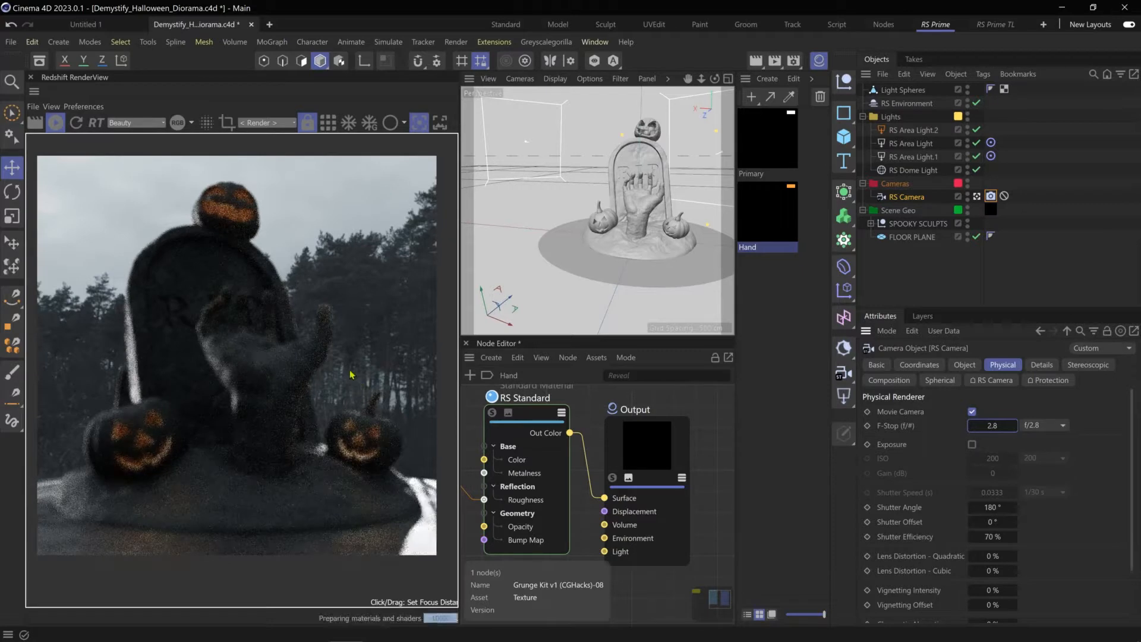
left_click(347, 324)
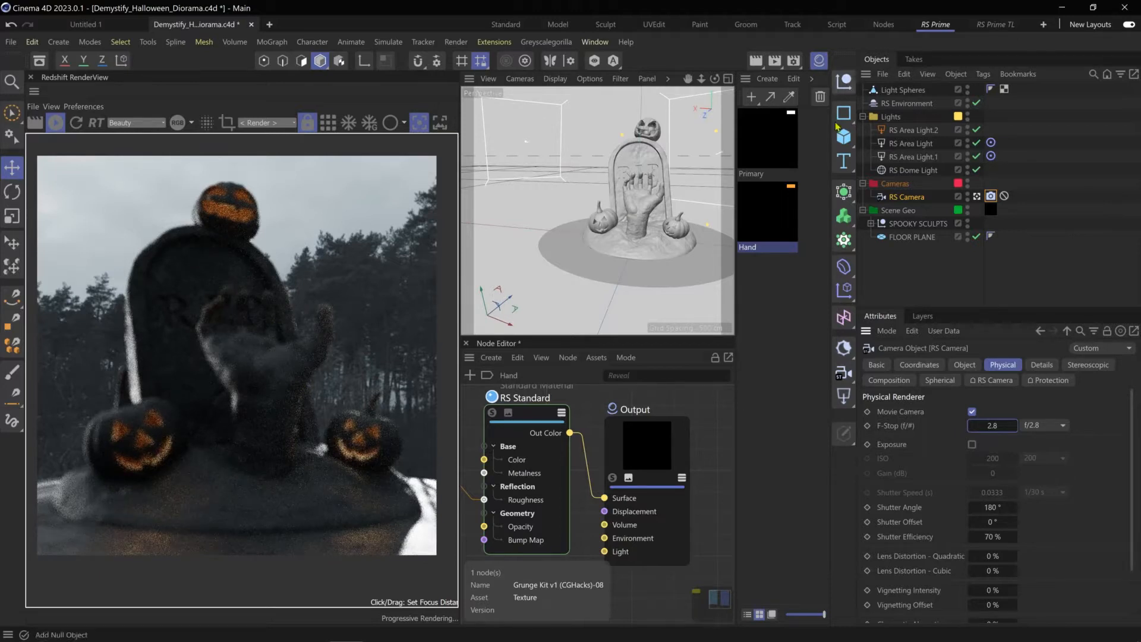
- Add a null object and assign it as the Focus Object of RS Camera
left_click(844, 85)
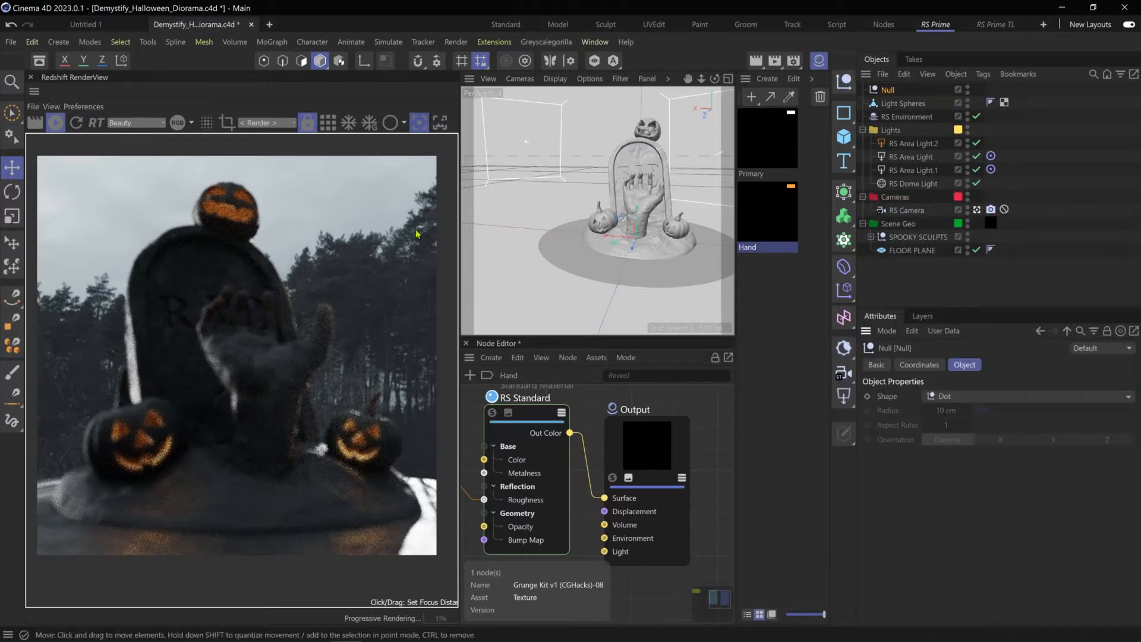
left_click(907, 211)
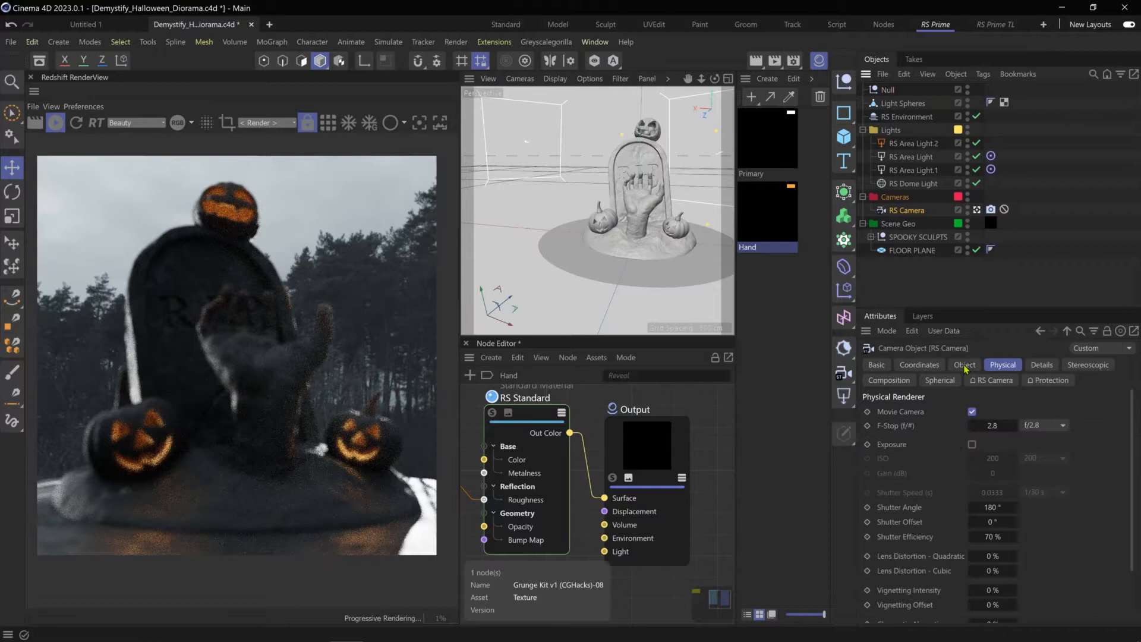
left_click(965, 365)
left_click_drag(886, 89, 1010, 585)
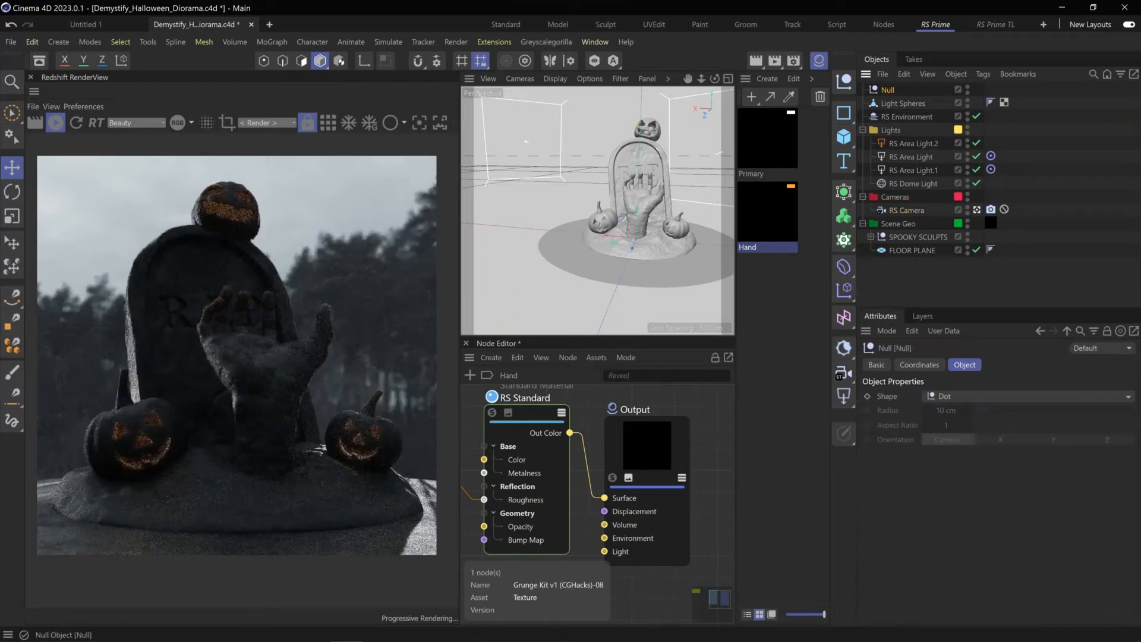
- Rename the null as Focus Null
double_click(888, 90)
type("Fo")
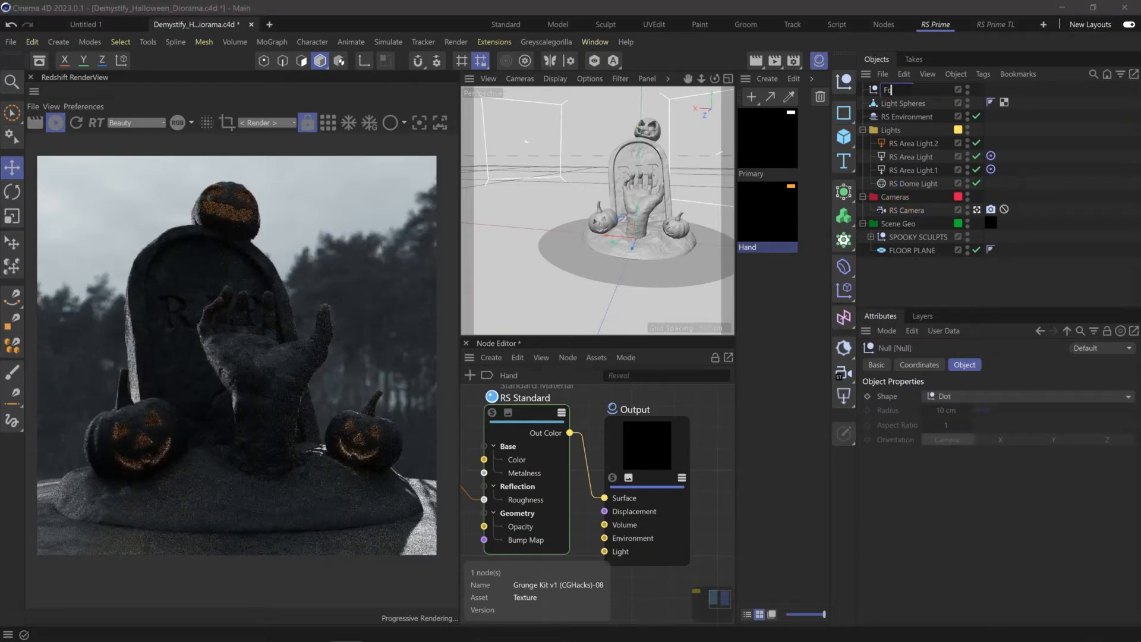
type("cus Null")
key("Return")
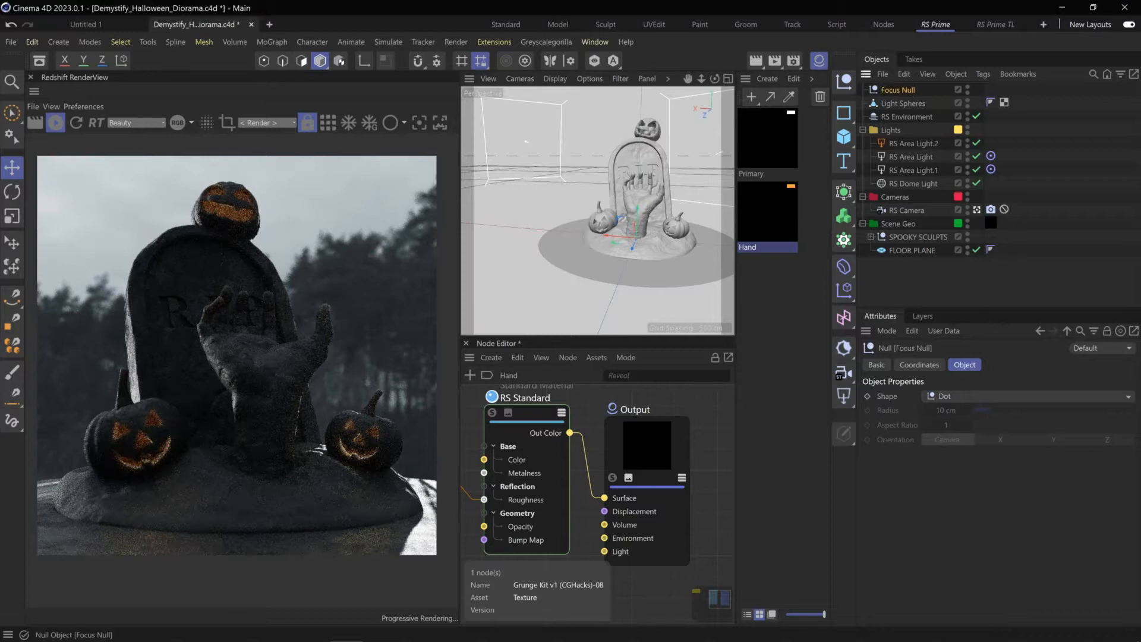
- Position Focus Null on the palm of the hand with the Place tool and inspect its placement up close
left_click(12, 242)
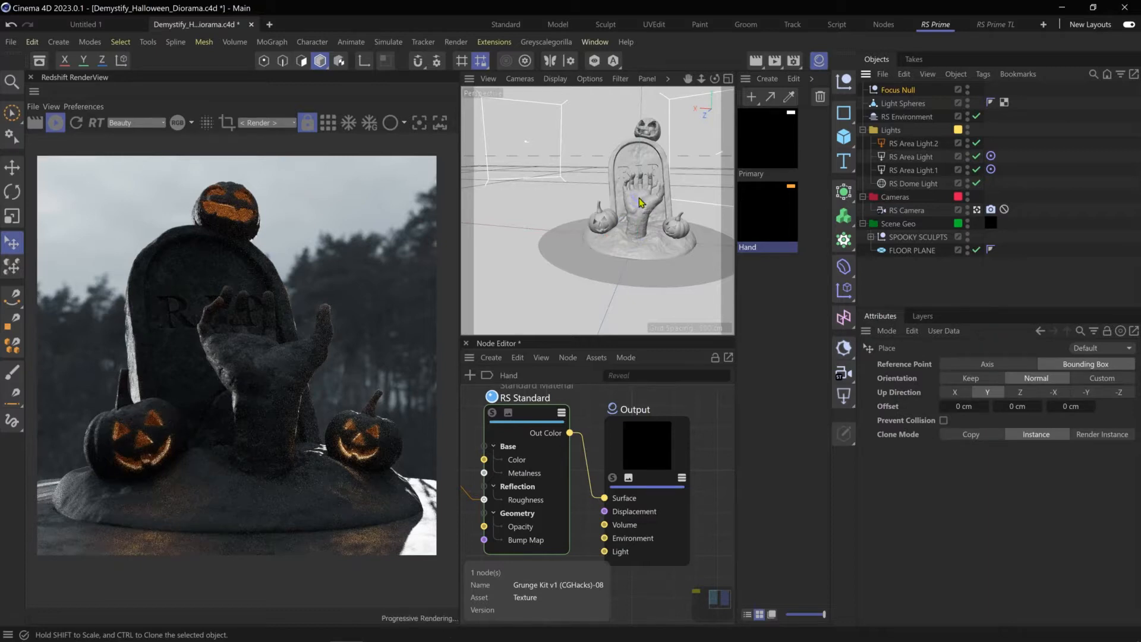
left_click(895, 90)
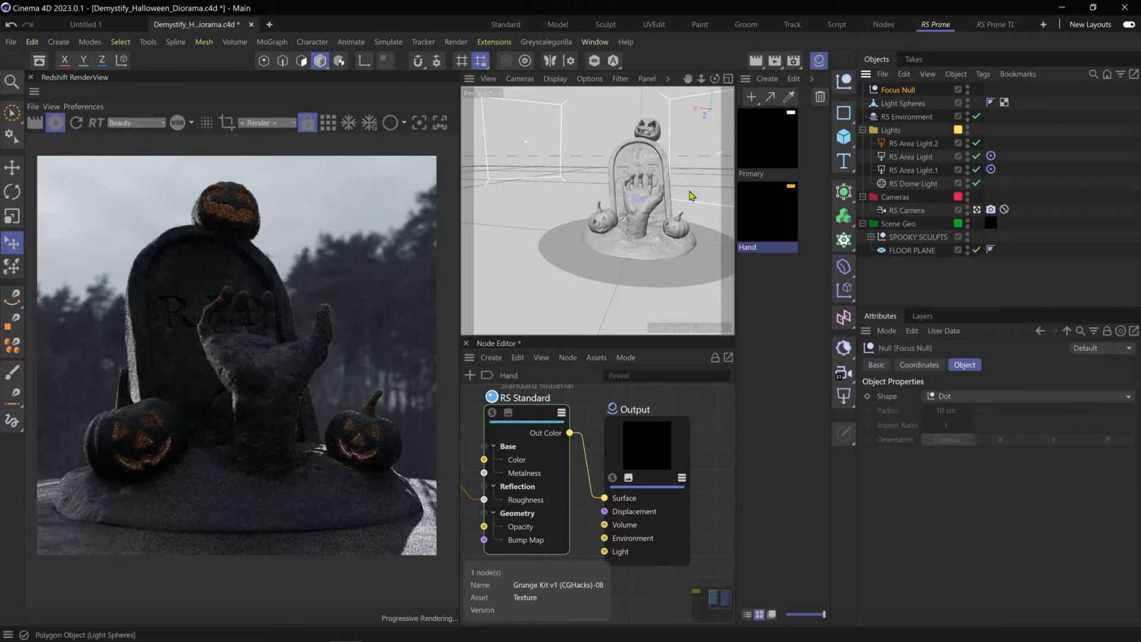
key("e")
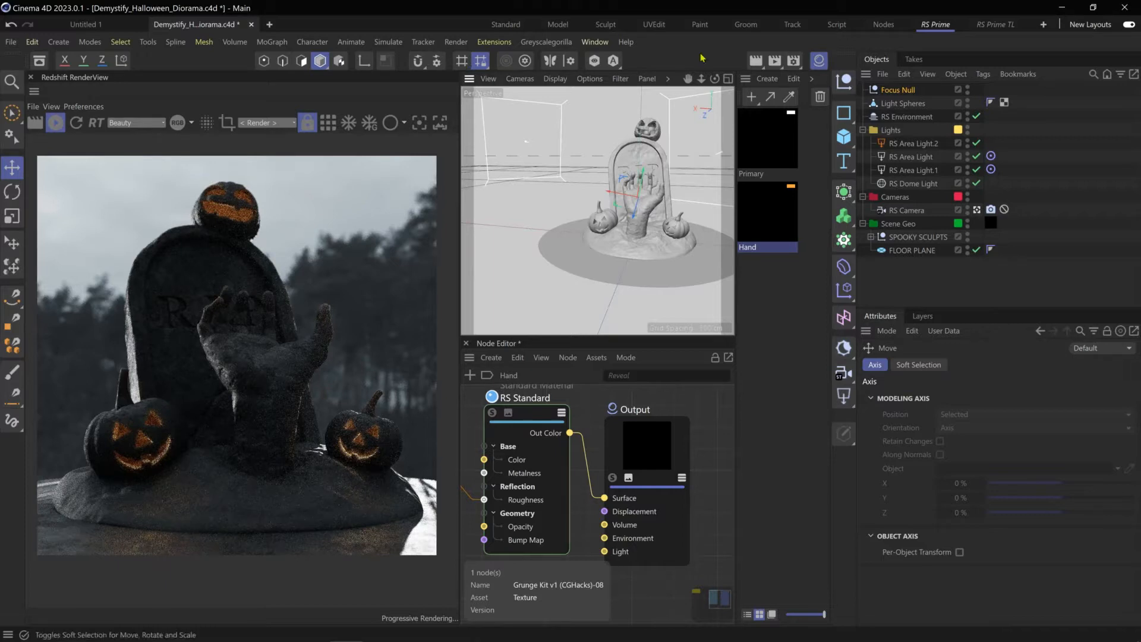
key("d")
key("e")
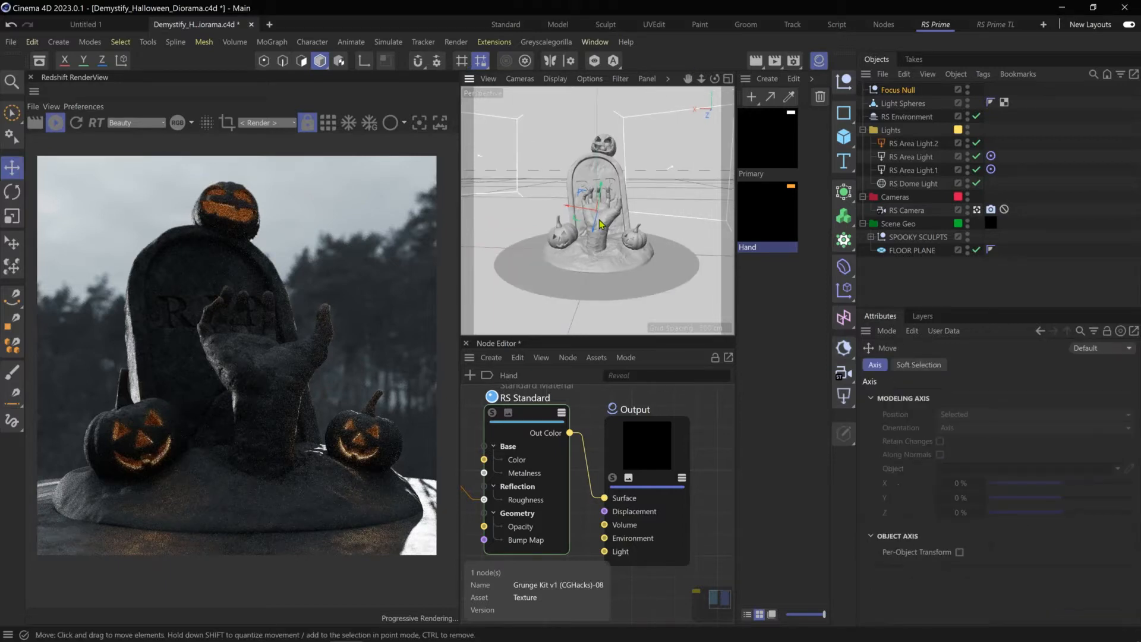
mouse_move(588, 223)
left_mouse_down("alt")
mouse_move(641, 202)
mouse_move(721, 202)
mouse_move(599, 232)
mouse_move(596, 219)
left_mouse_up("alt")
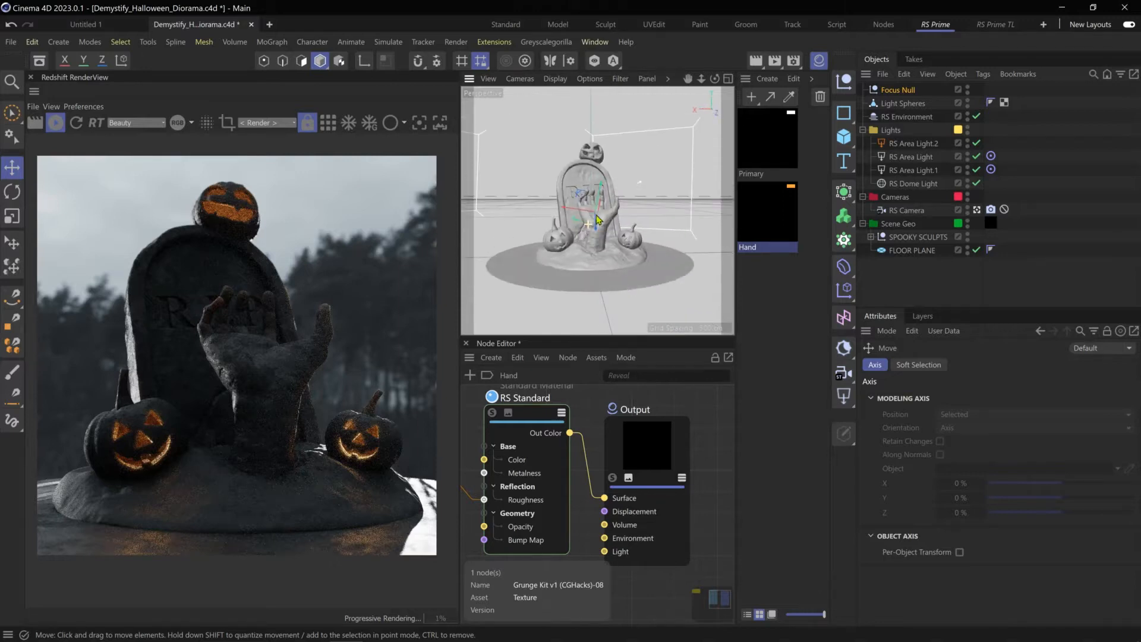
scroll(596, 215, "up", 4)
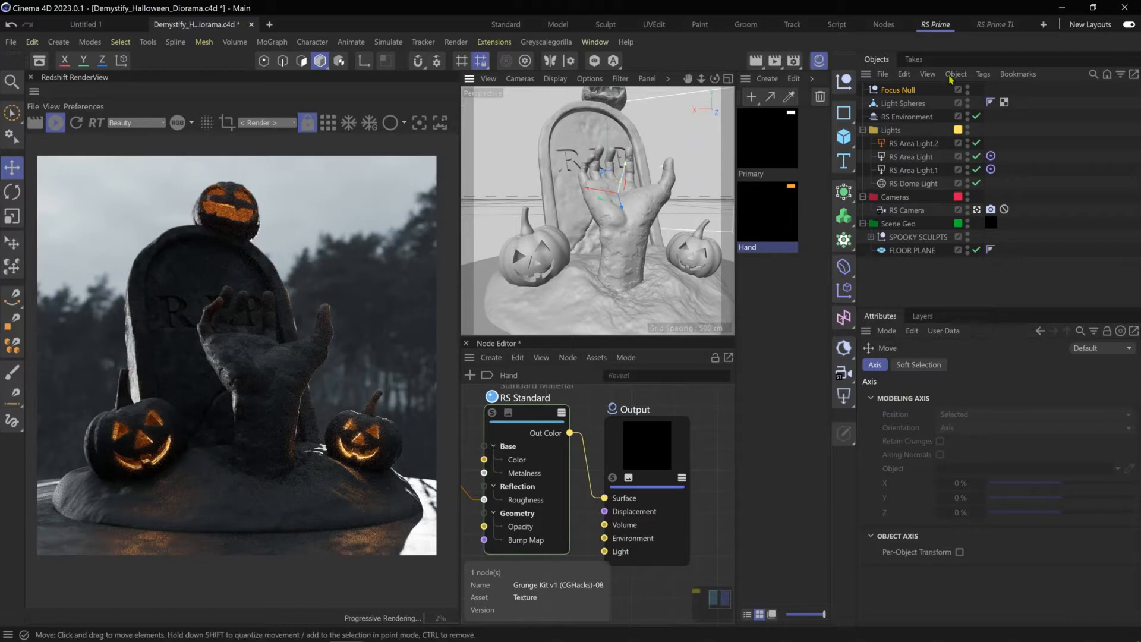
left_click(899, 91)
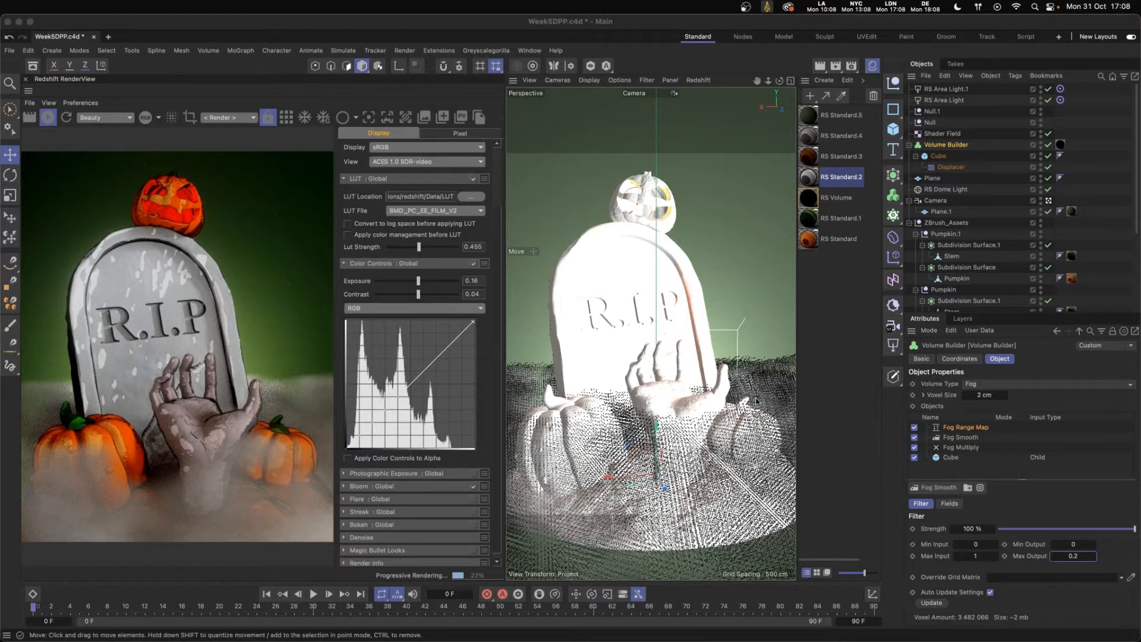
- Set the Max Output of the Volume Builder's Fog Range Map filter to 0.18
left_click(1073, 556)
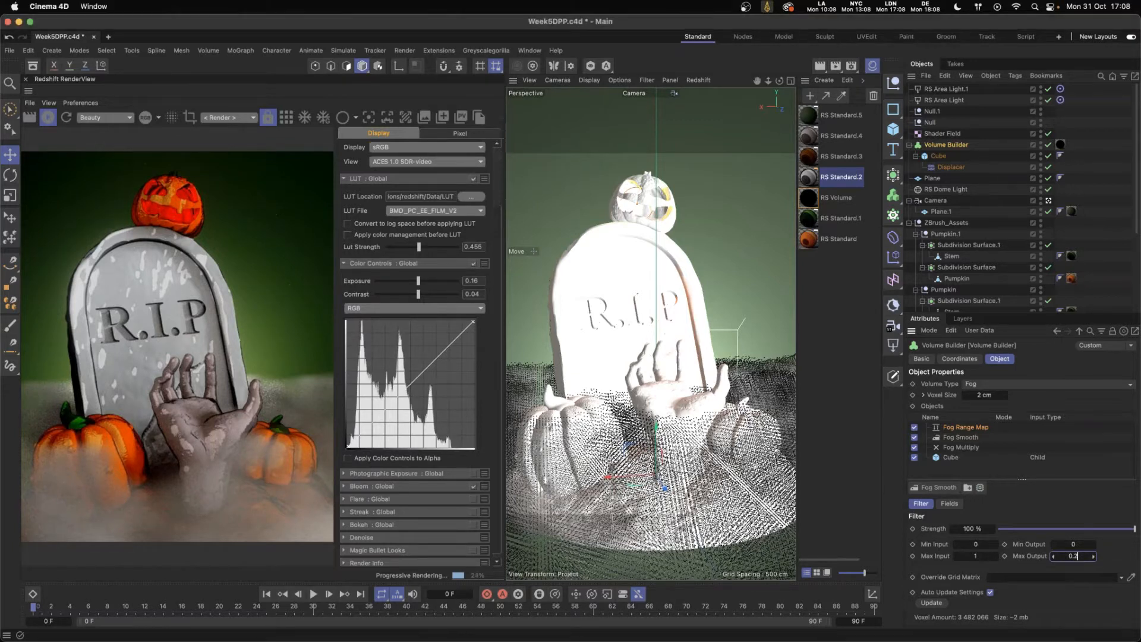
type("0.18")
key("Return")
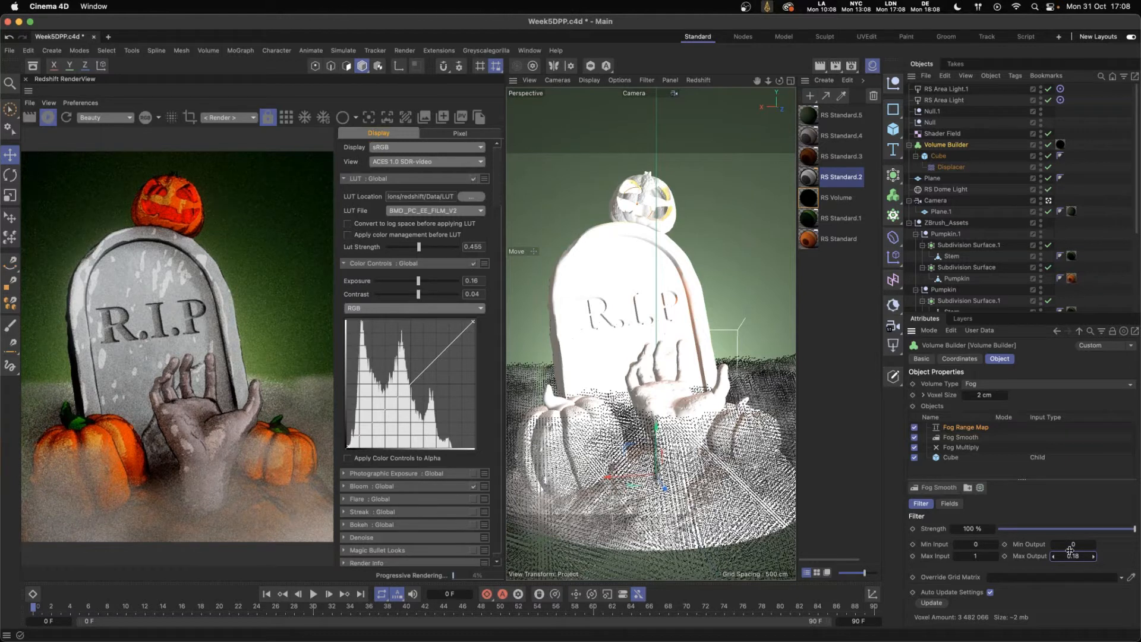
- Examine the RS Standard pumpkin material and the settings of both area lights, including their placement in the four-view layout
left_click(822, 239)
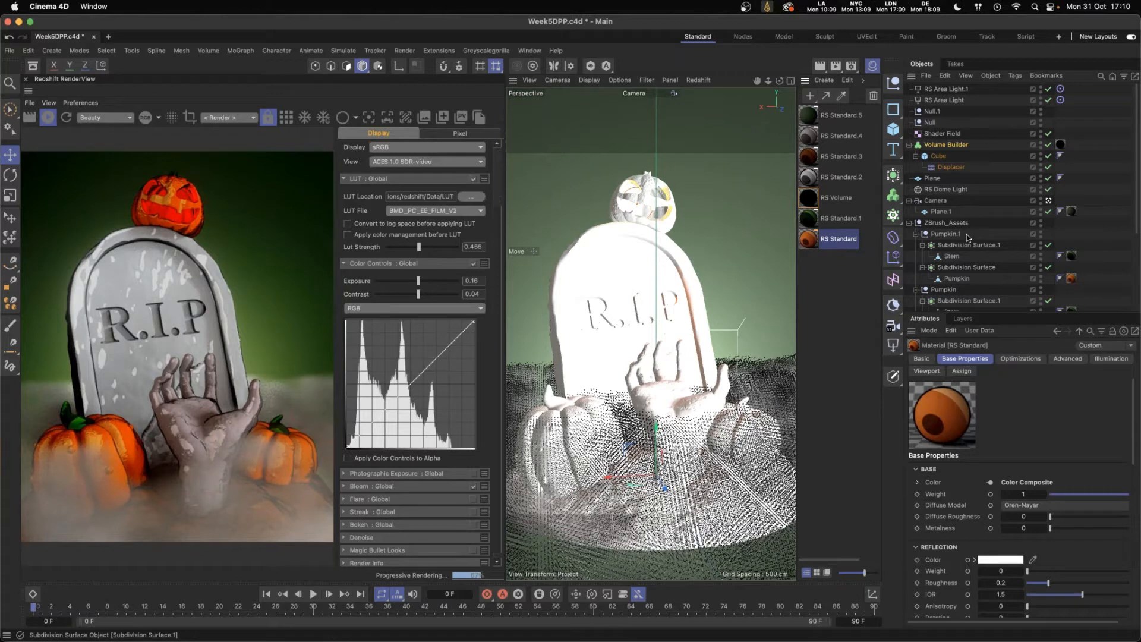
left_click(955, 99)
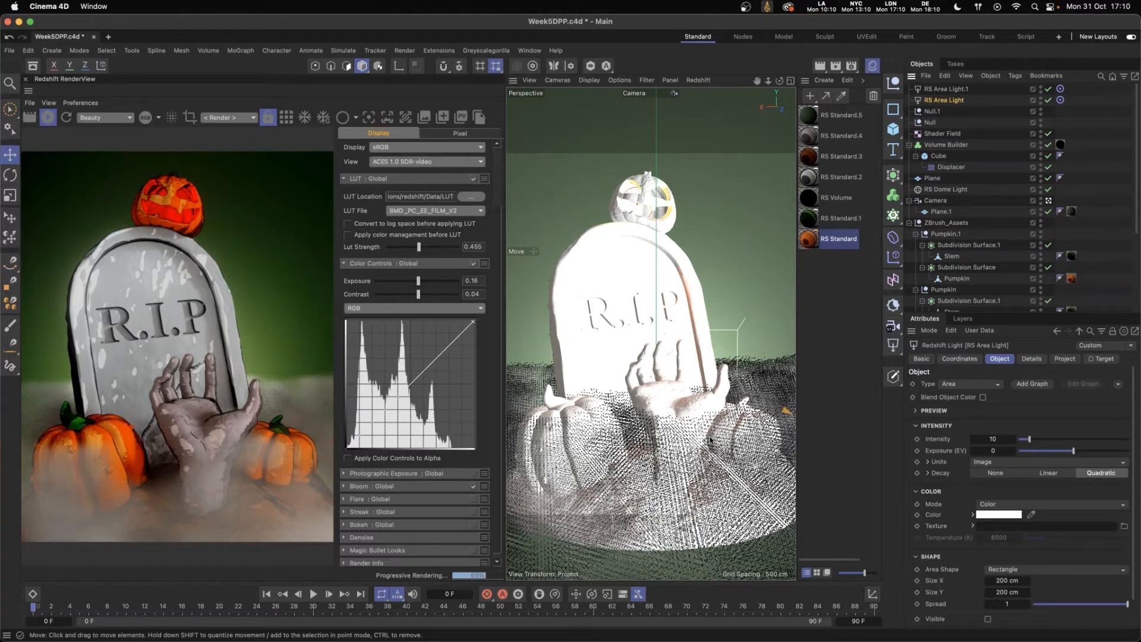
left_click(931, 89)
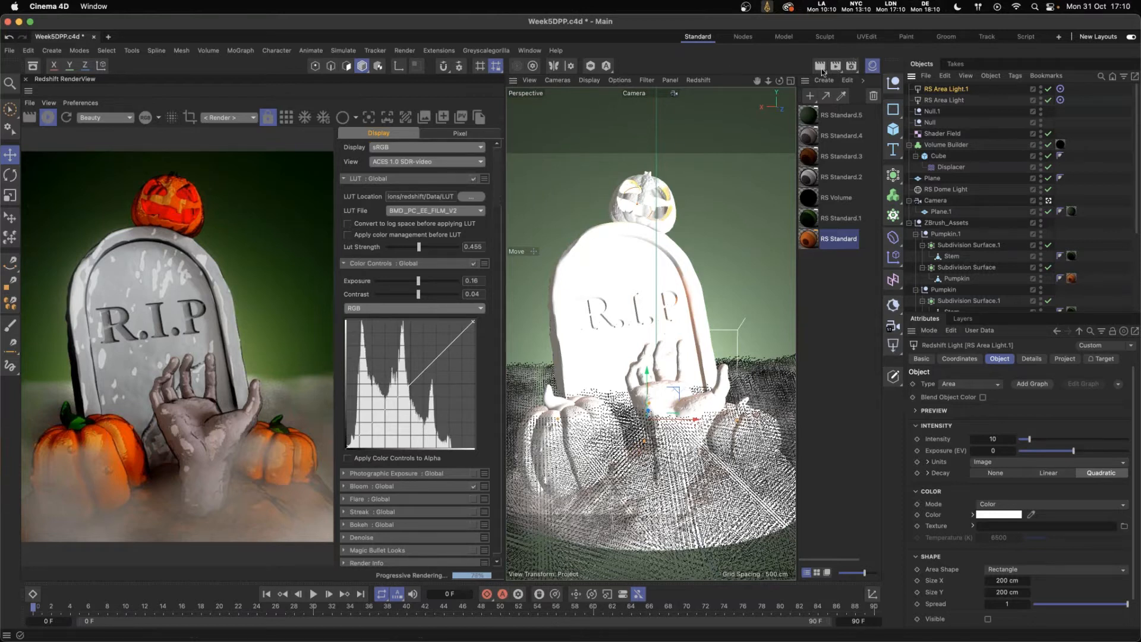
left_click(791, 81)
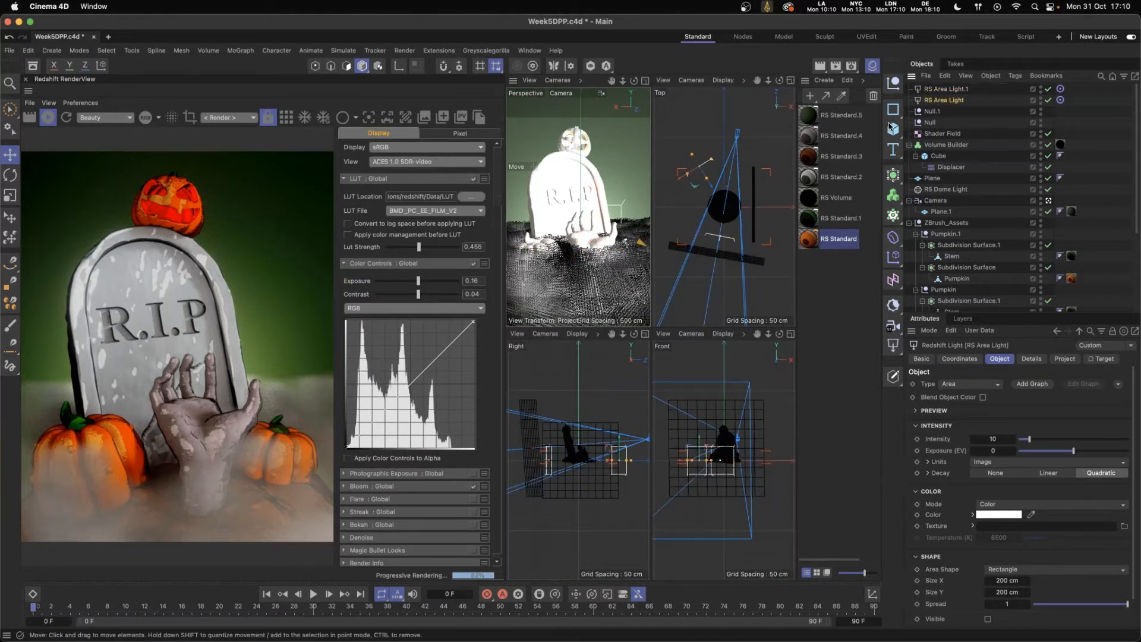
left_click(719, 251)
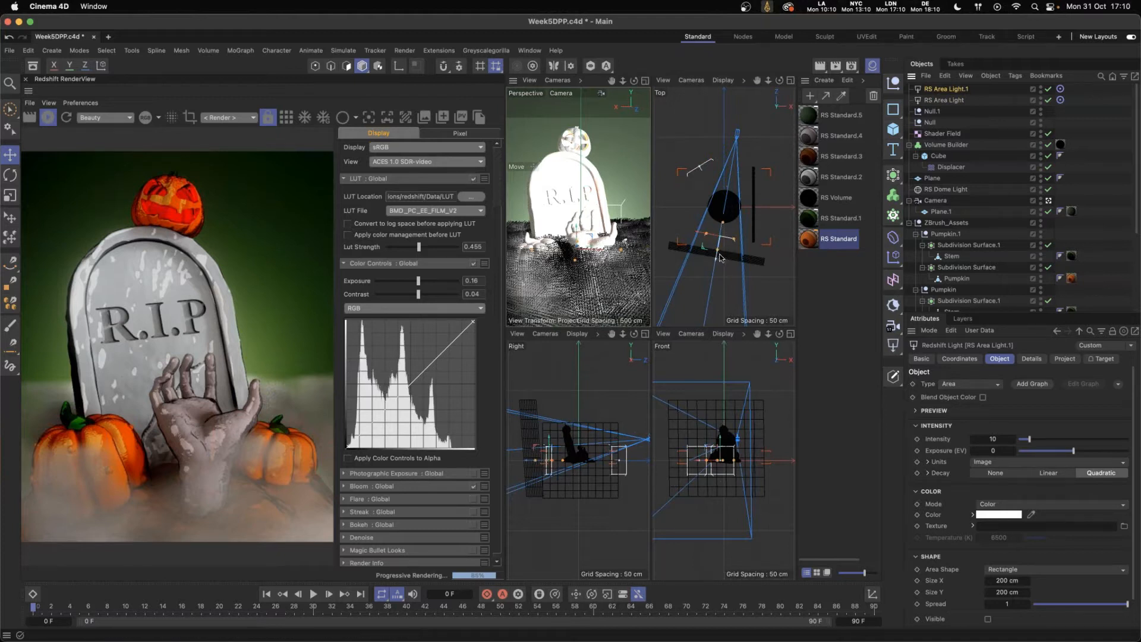
left_click(938, 112)
left_click(952, 122)
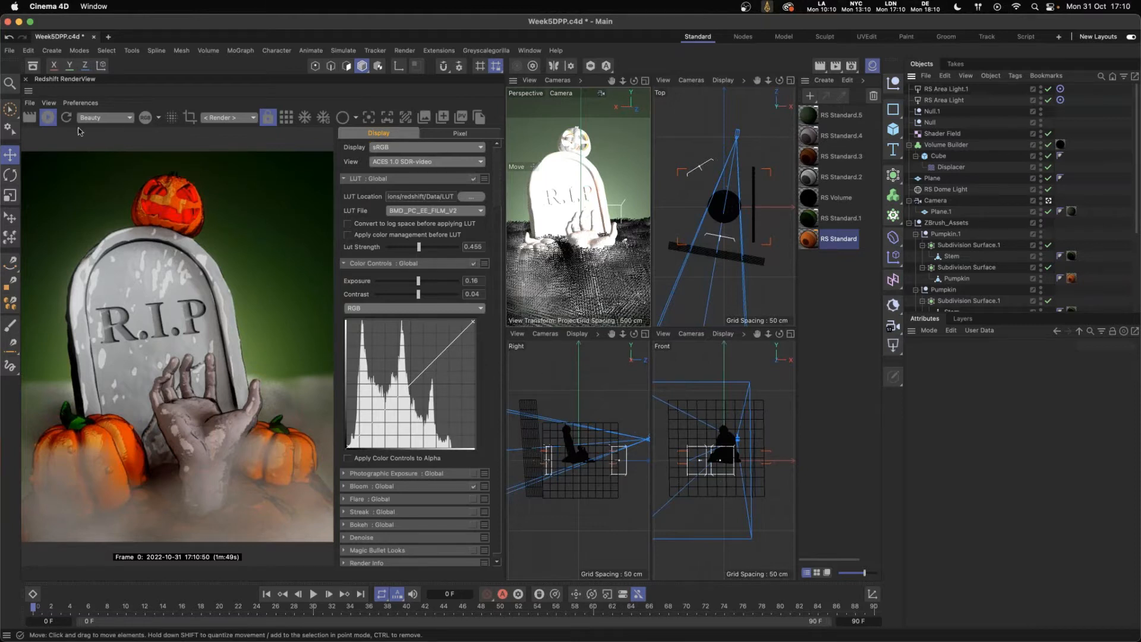
- Stop the interactive Redshift render and switch to another application
left_click(50, 119)
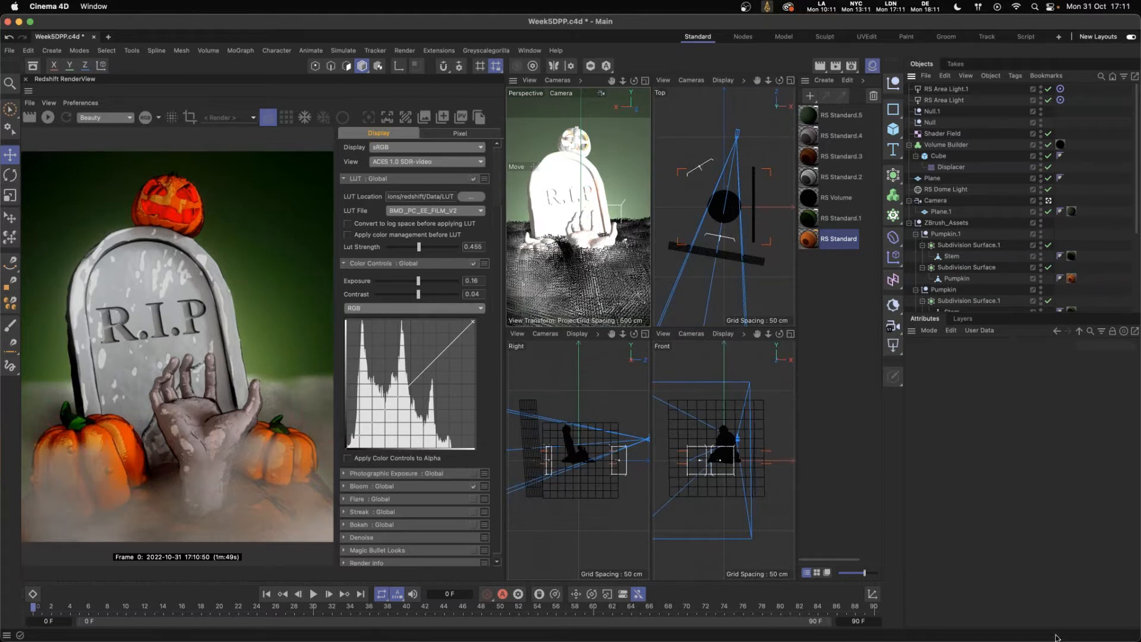
key("super+Tab")
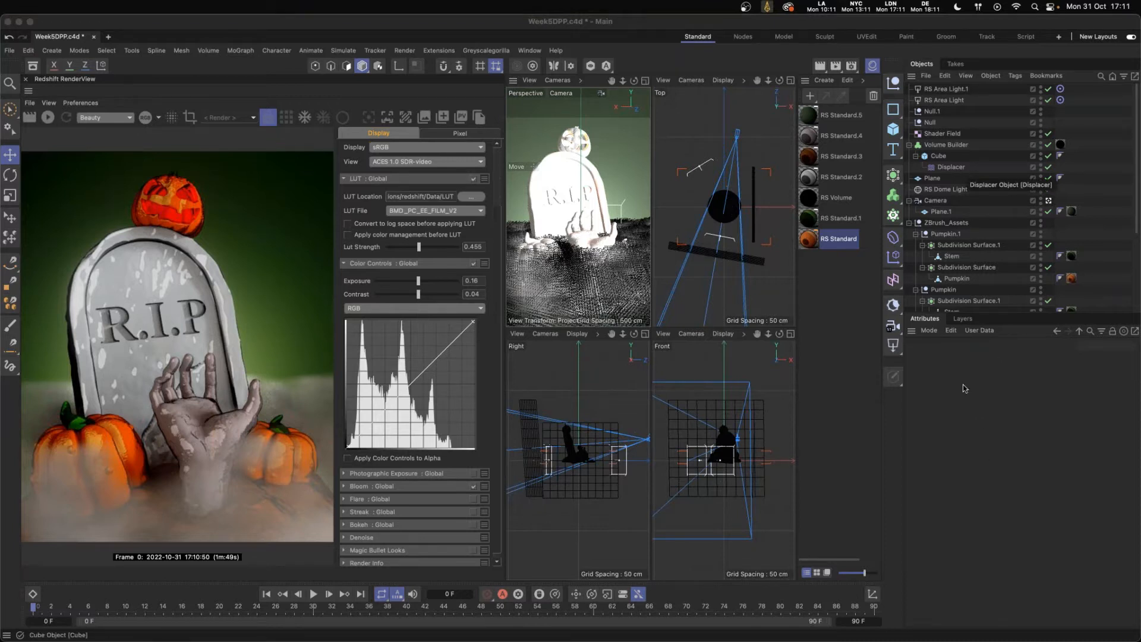
- Switch back to Cinema 4D and start the interactive Redshift render with the display post-effect settings in view
left_click(945, 371)
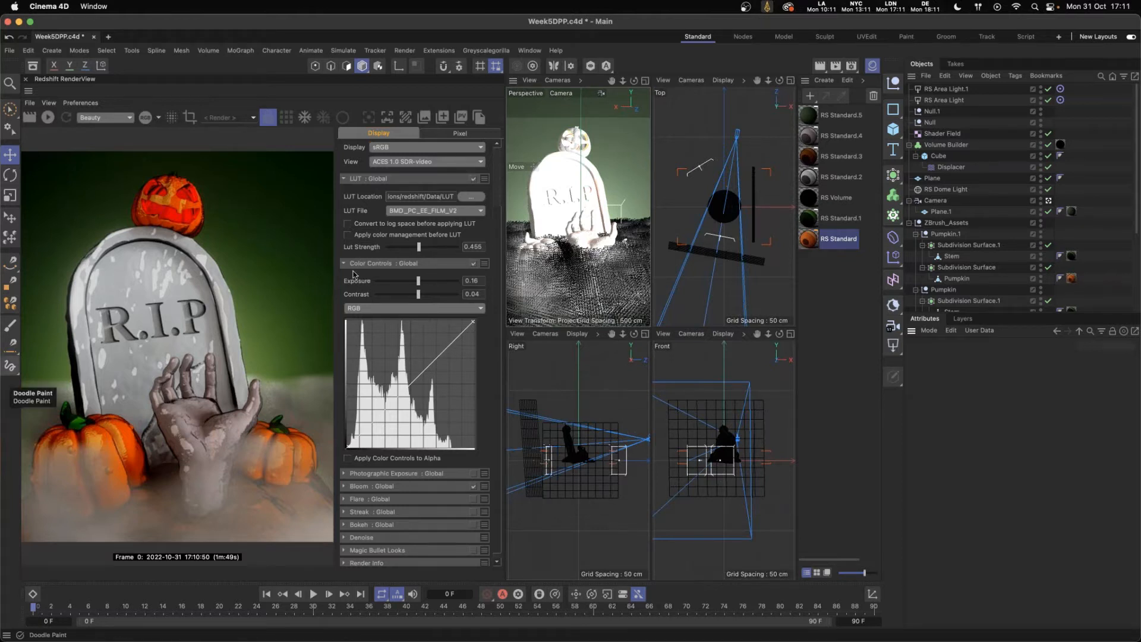
scroll(450, 193, "up", 1)
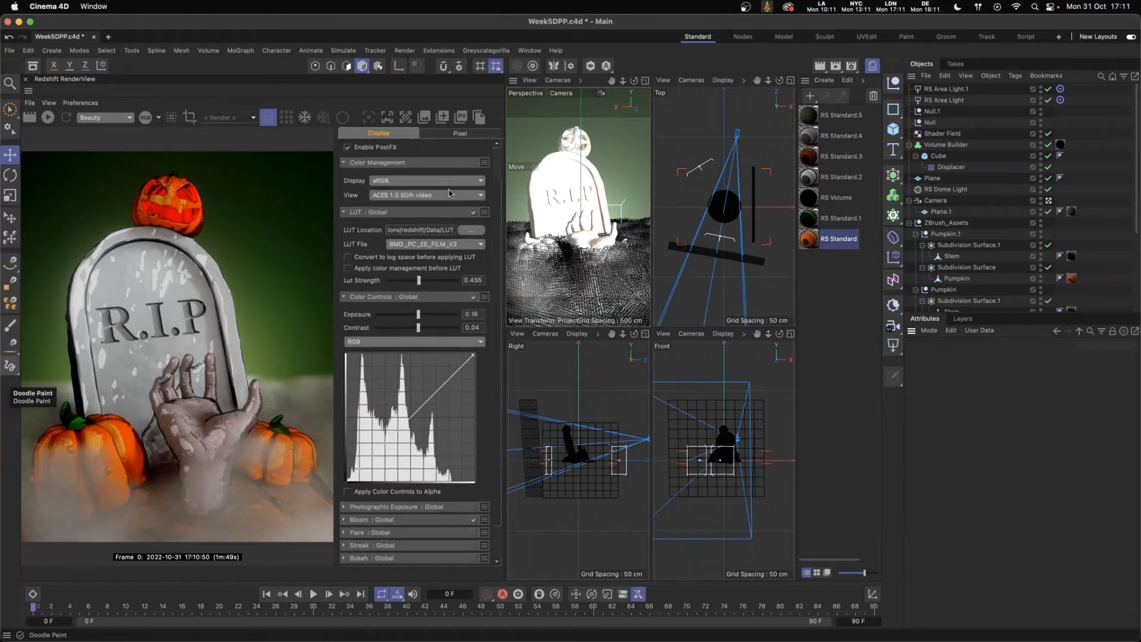
scroll(450, 193, "up", 1)
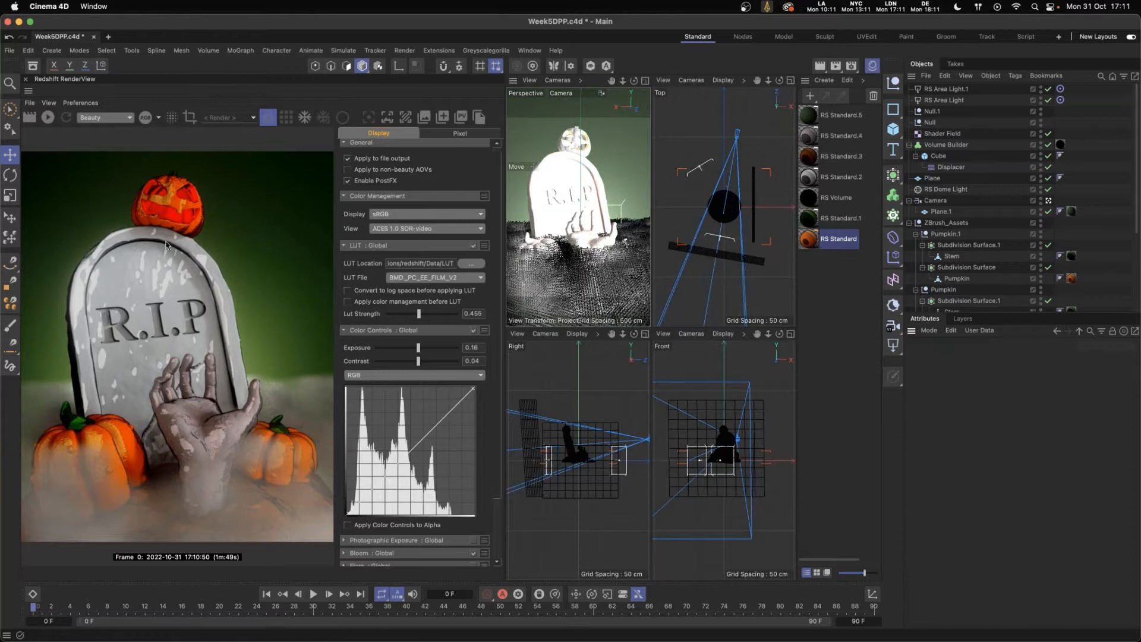
left_click(47, 118)
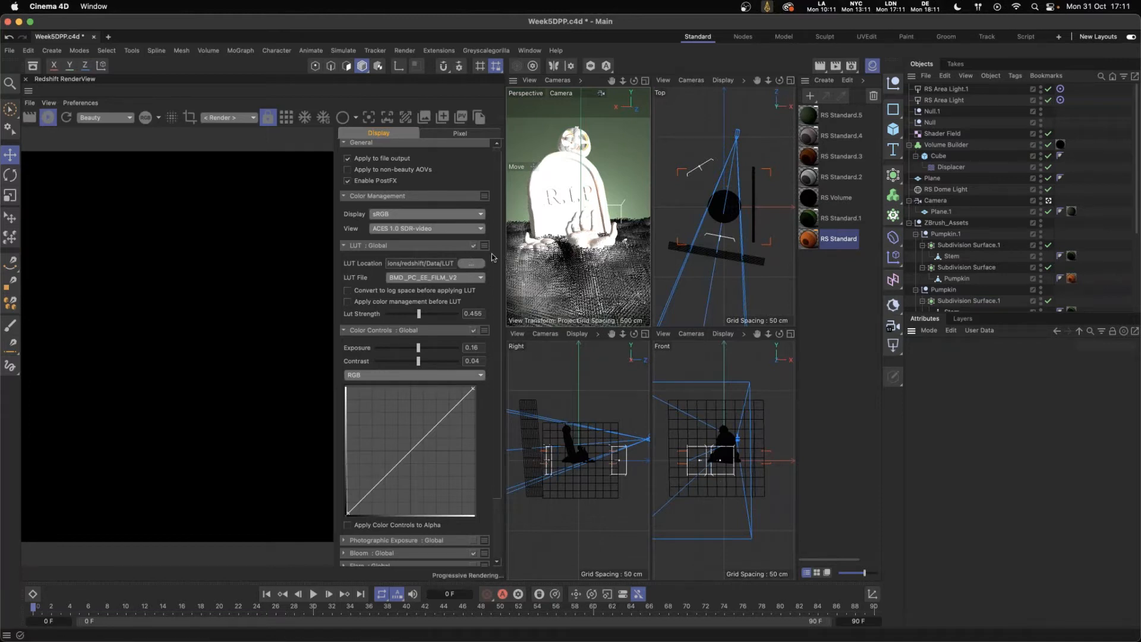
- Compare the render with the LUT, Color Controls and Bloom effects switched off and on, and stop the interactive render
left_click(473, 246)
left_click(474, 245)
left_click(475, 245)
left_click(475, 244)
left_click(475, 245)
left_click(476, 244)
left_click(473, 330)
left_click(473, 329)
scroll(459, 436, "down", 3)
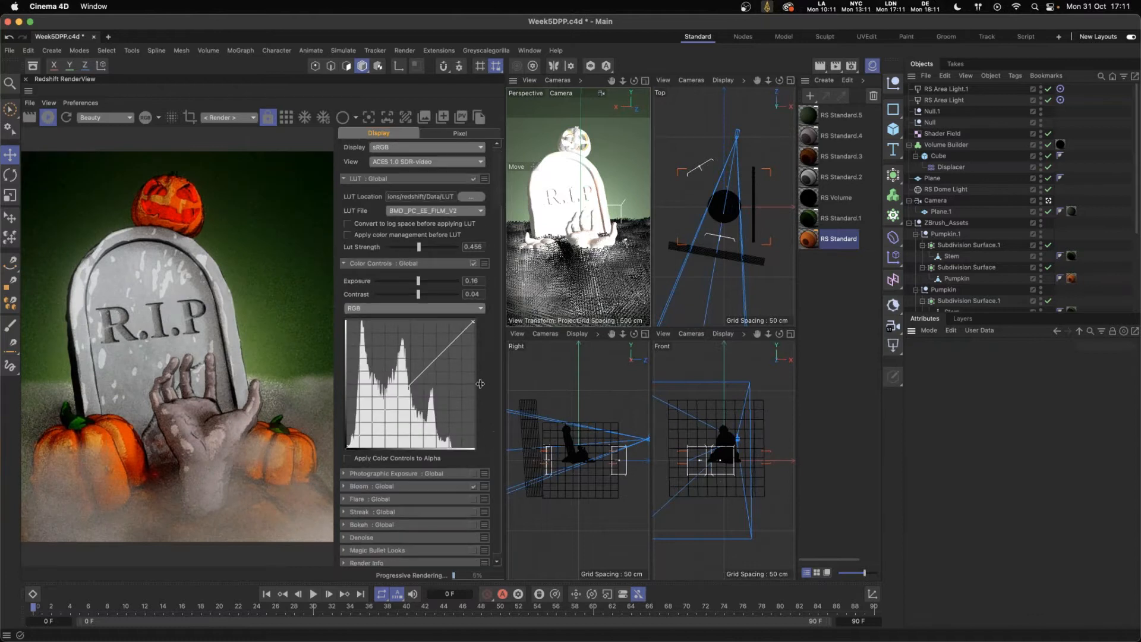
left_click(473, 481)
left_click(473, 481)
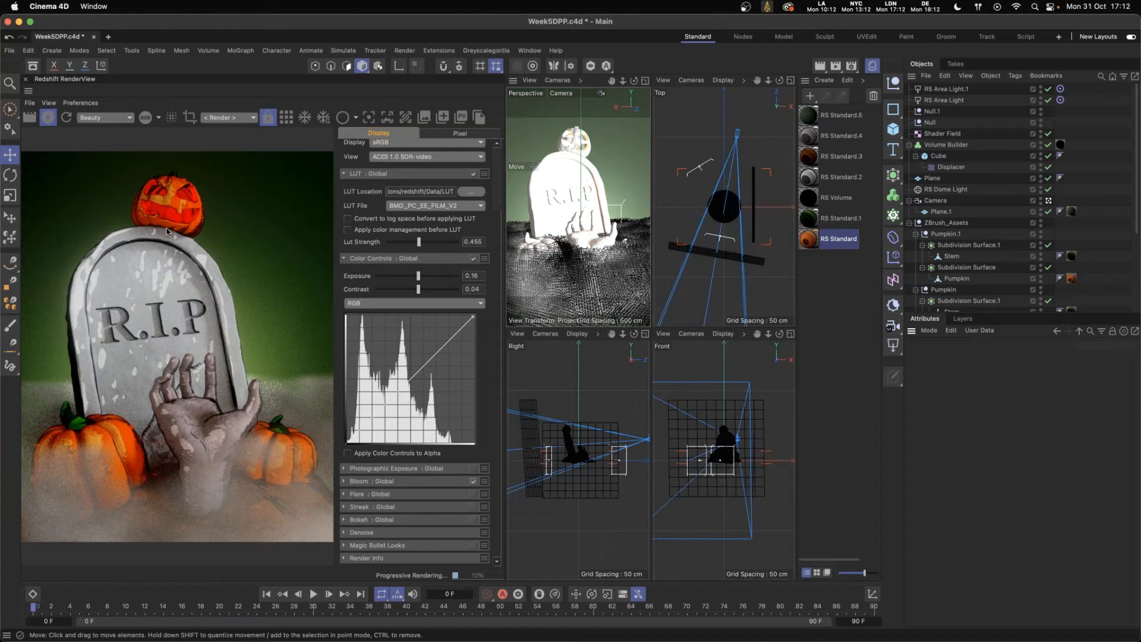
left_click(50, 118)
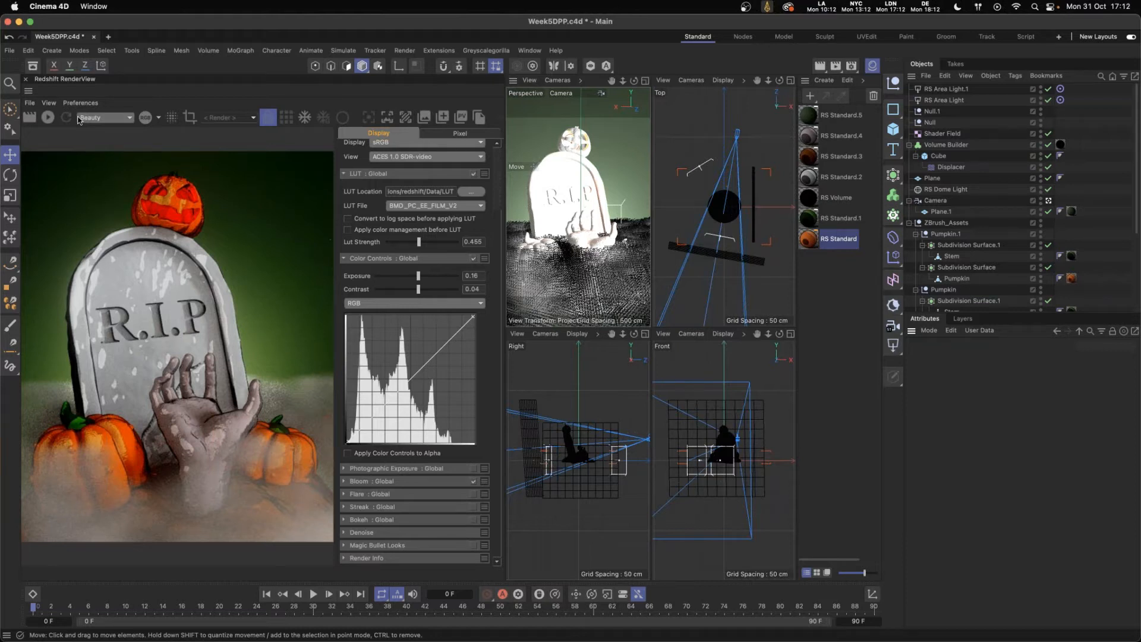
scroll(996, 244, "down", 1)
scroll(998, 241, "down", 10)
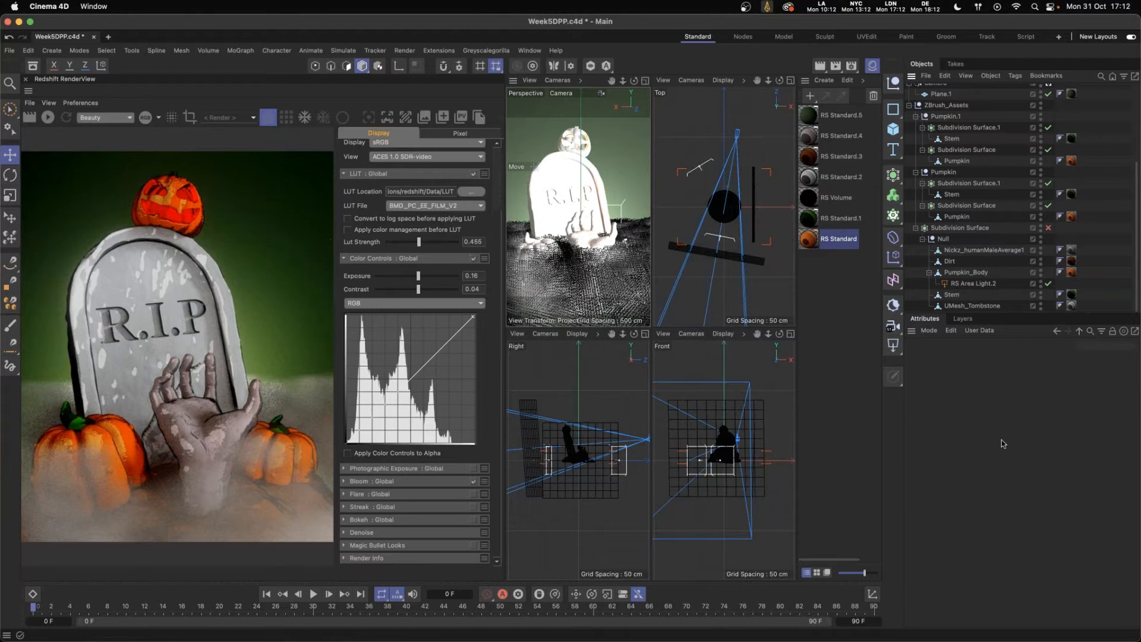
key("super+Tab")
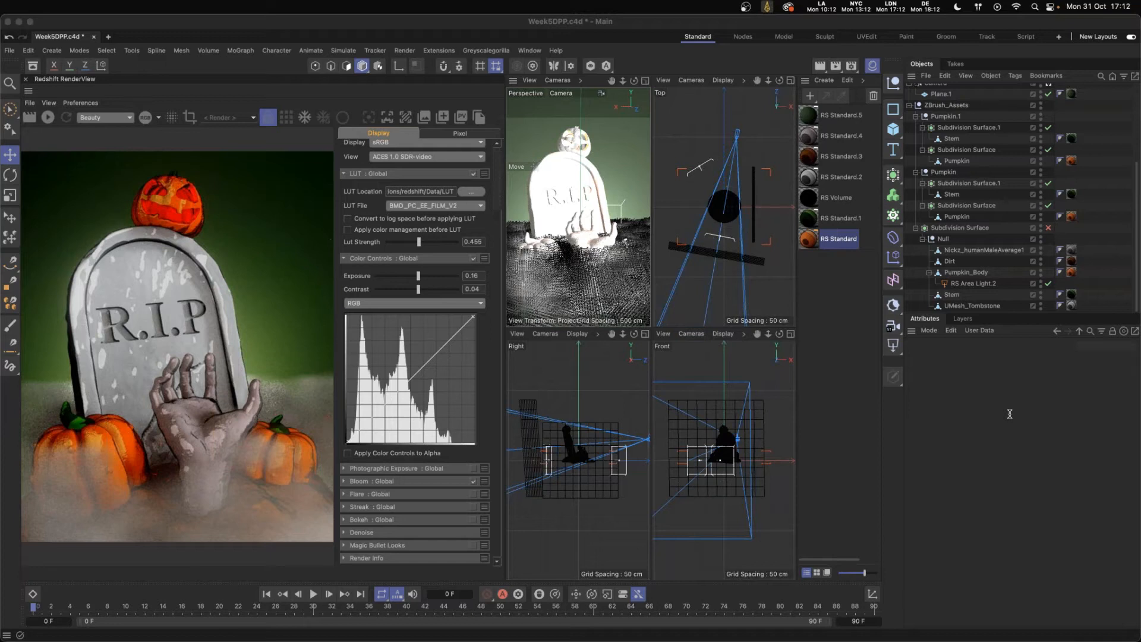
left_click(732, 367)
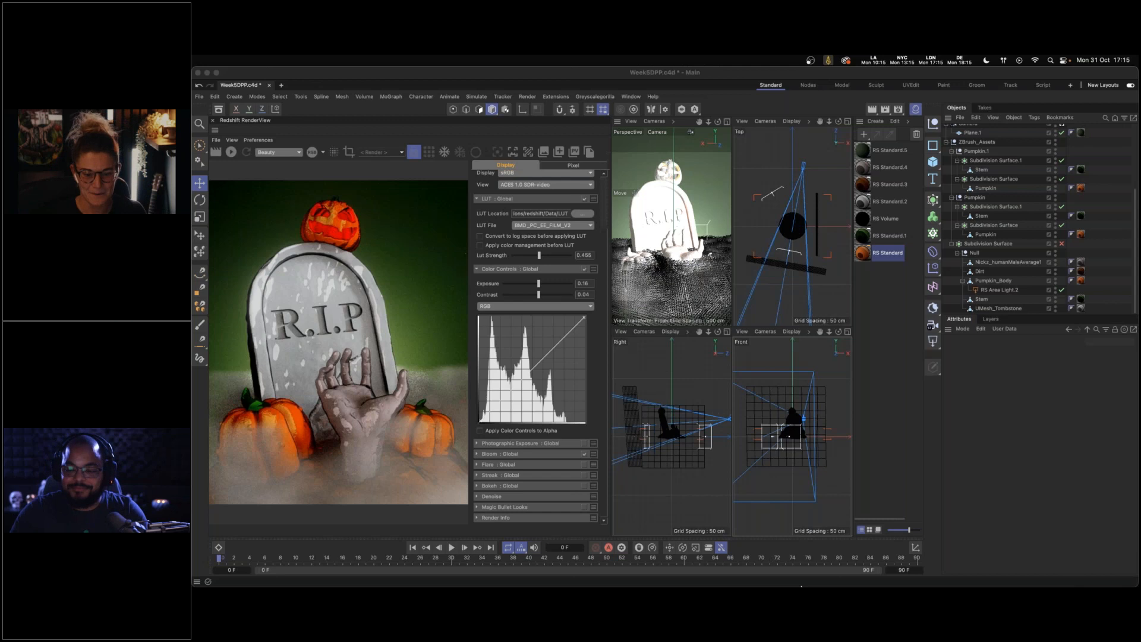
right_click(832, 574)
left_click(840, 546)
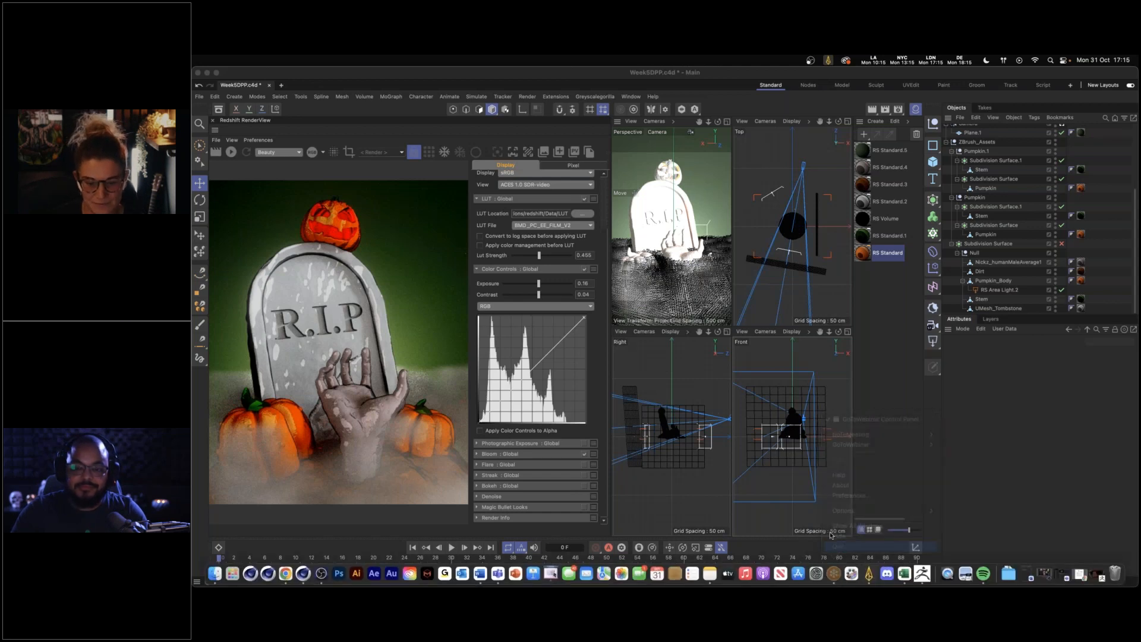